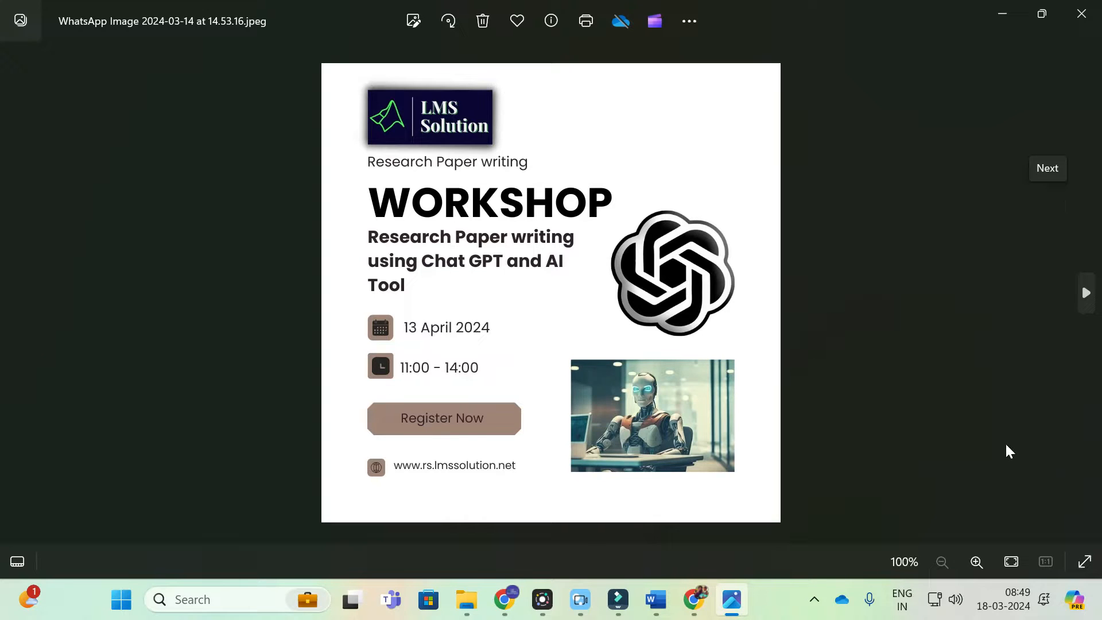
Close the workshop flyer image and bring up the LMS AI website in the browser.
{"action": "key", "text": "alt+F4"}
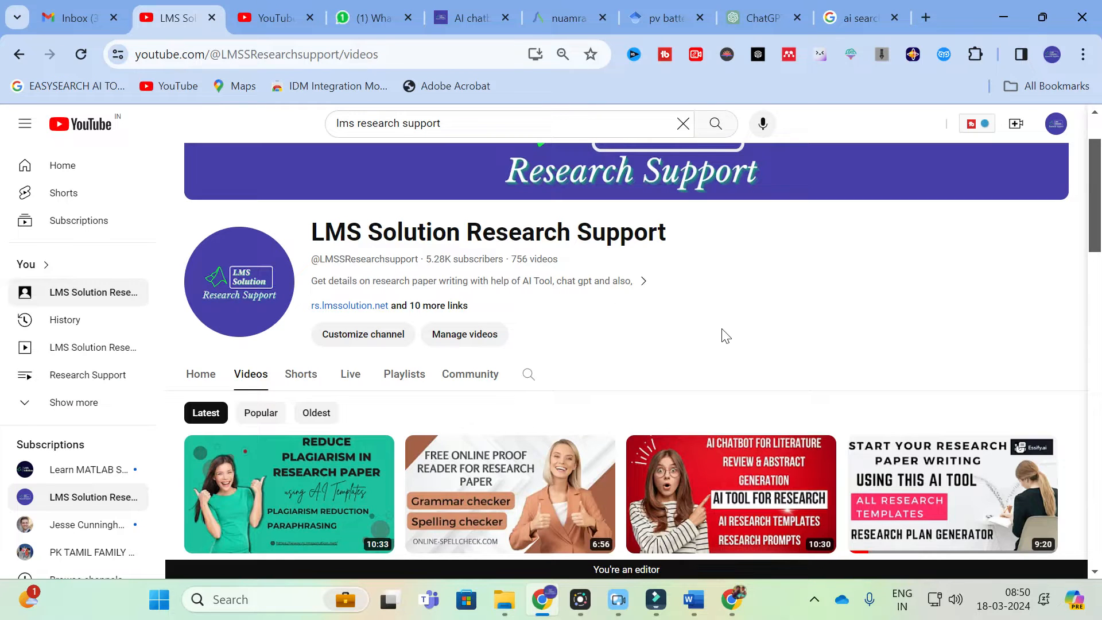
{"action": "left_click", "coordinate": [492, 12]}
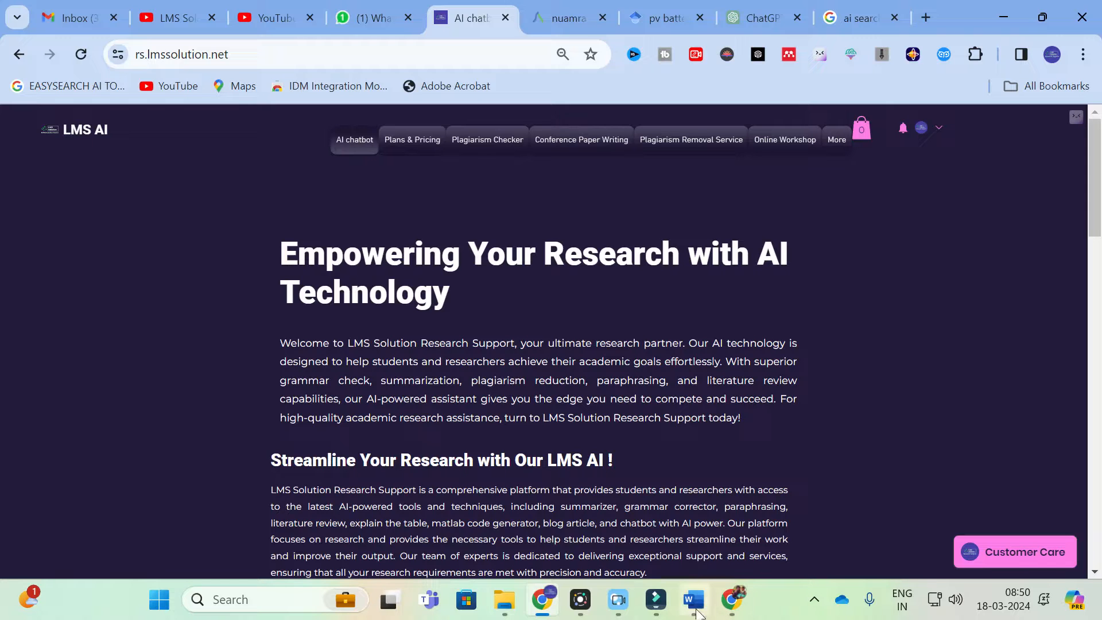
Switch to the Word document, copy the paper title, and add an "Abstract" heading below it.
{"action": "left_click", "coordinate": [695, 600]}
{"action": "left_click", "coordinate": [423, 298]}
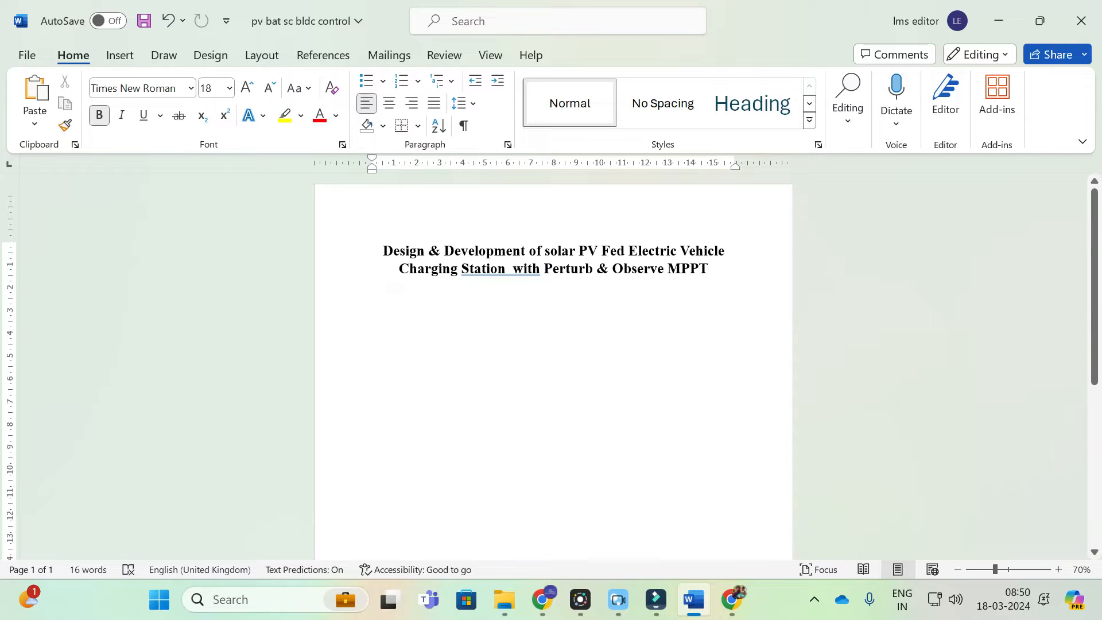
{"action": "triple_click", "coordinate": [382, 248]}
{"action": "left_click", "coordinate": [402, 307]}
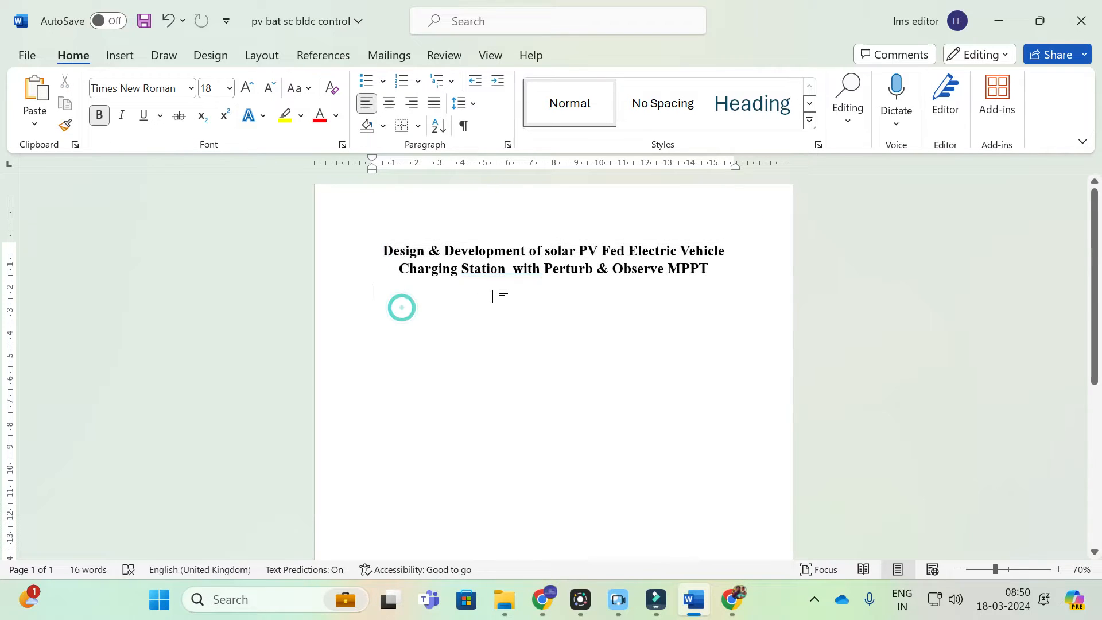
{"action": "key", "text": "ctrl+z"}
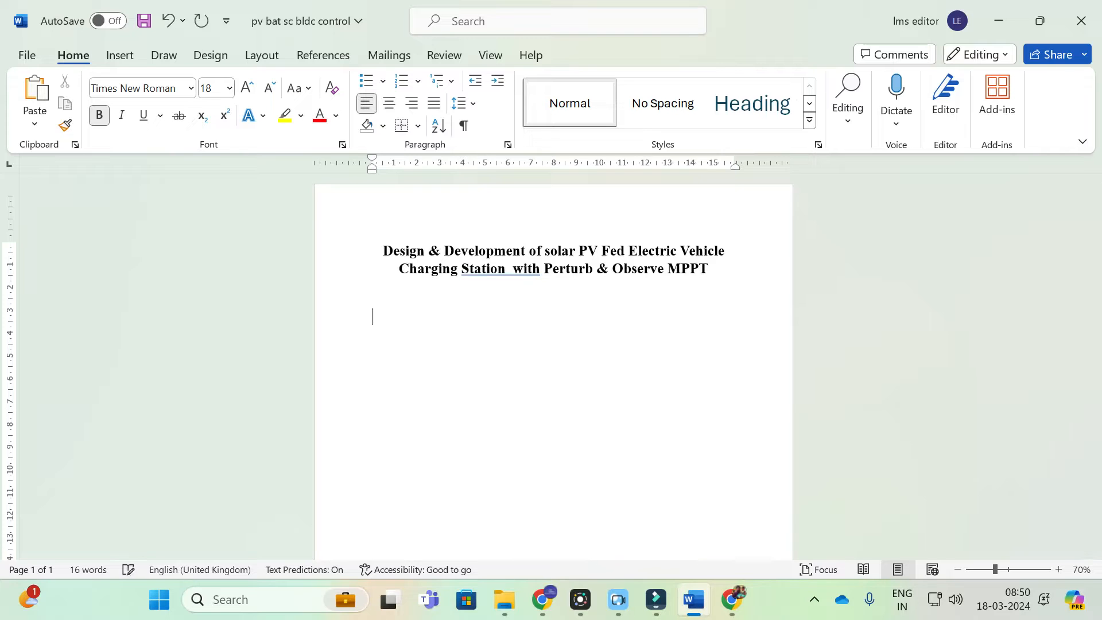
{"action": "type", "text": "Abstract"}
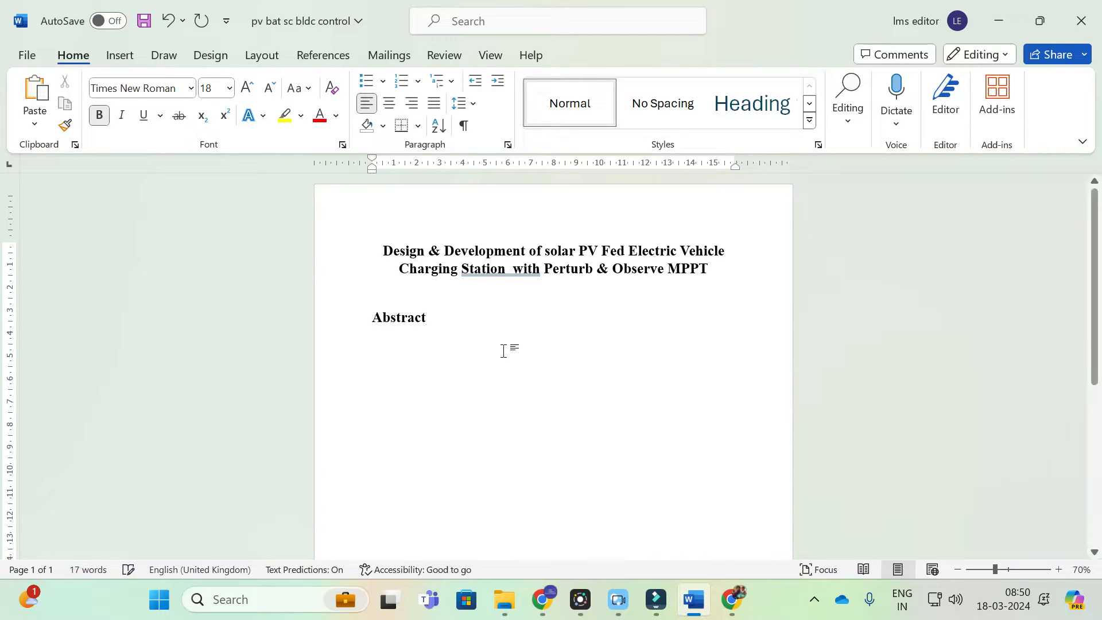
Return to the LMS AI website in Chrome and open its ChatBot tool.
{"action": "left_click", "coordinate": [542, 599]}
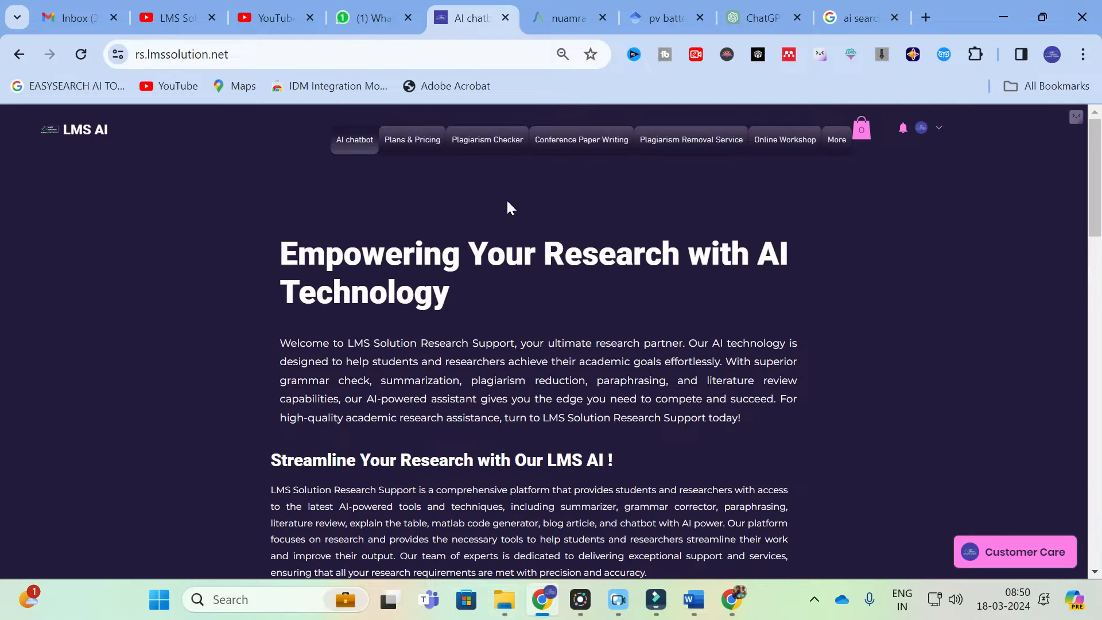
{"action": "scroll", "coordinate": [480, 192], "scroll_direction": "down", "scroll_amount": 10}
{"action": "scroll", "coordinate": [480, 192], "scroll_direction": "down", "scroll_amount": 4}
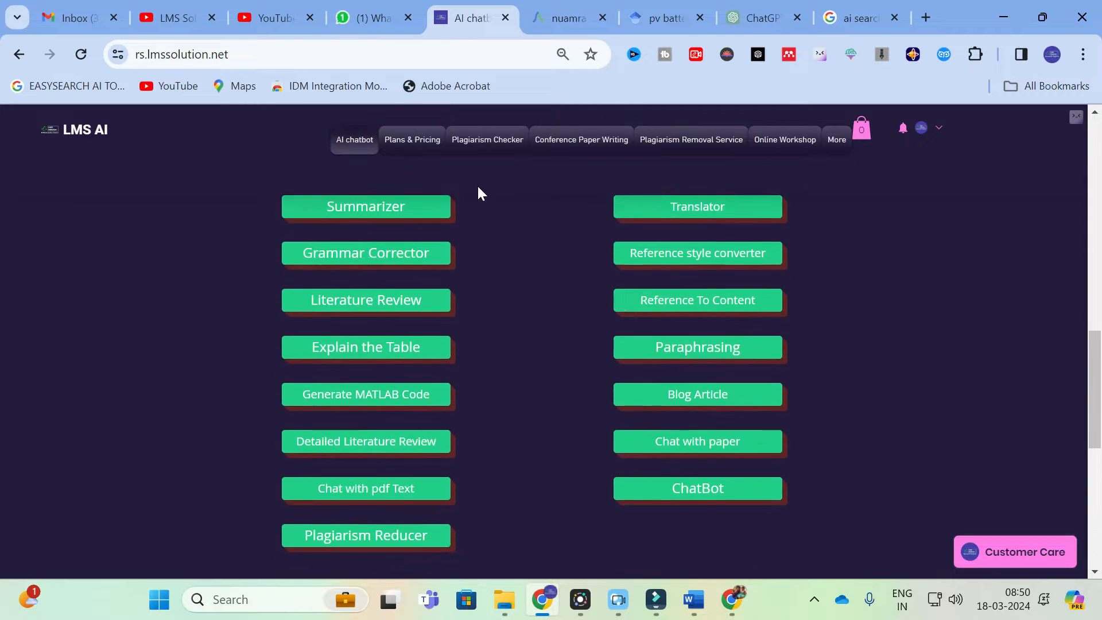
{"action": "left_click", "coordinate": [676, 492]}
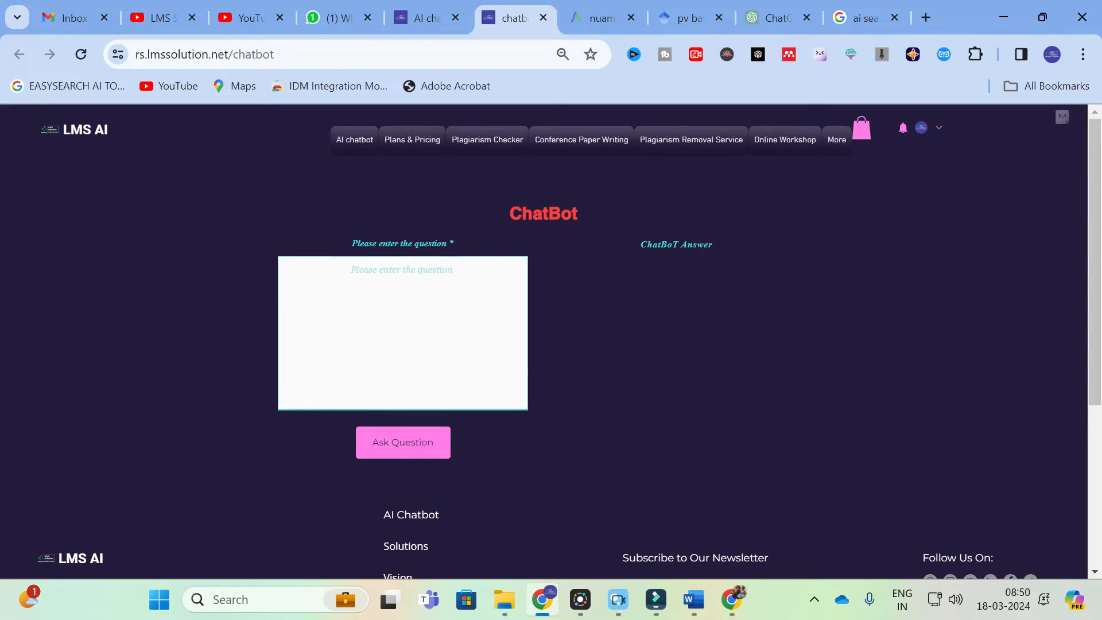
Start the chatbot question with the words "generate an anstract for the".
{"action": "left_click", "coordinate": [420, 268]}
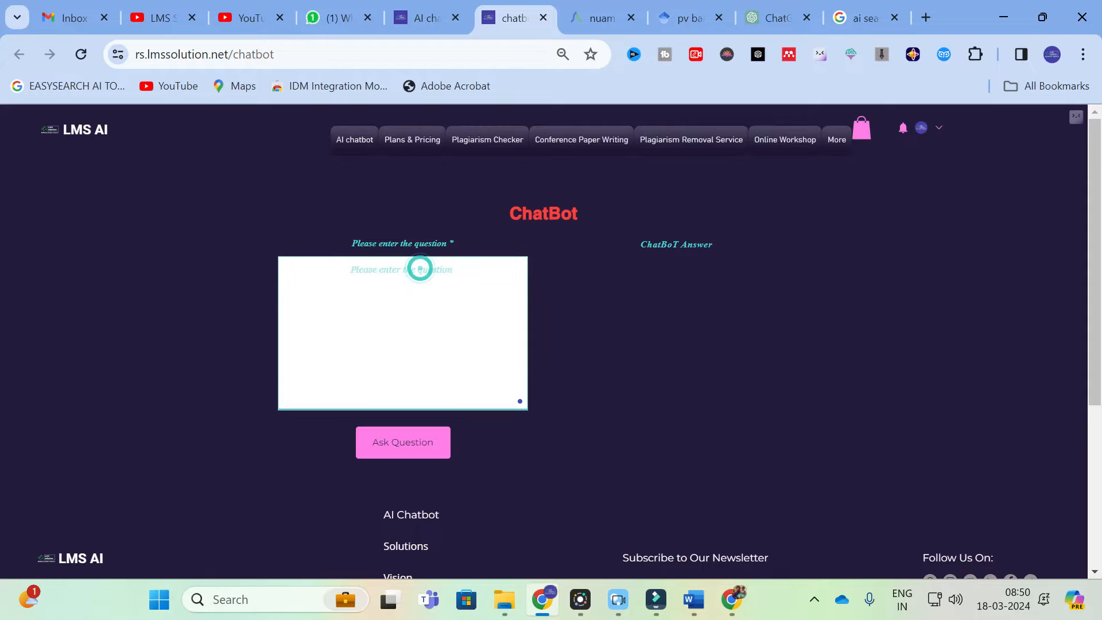
{"action": "type", "text": "generate"}
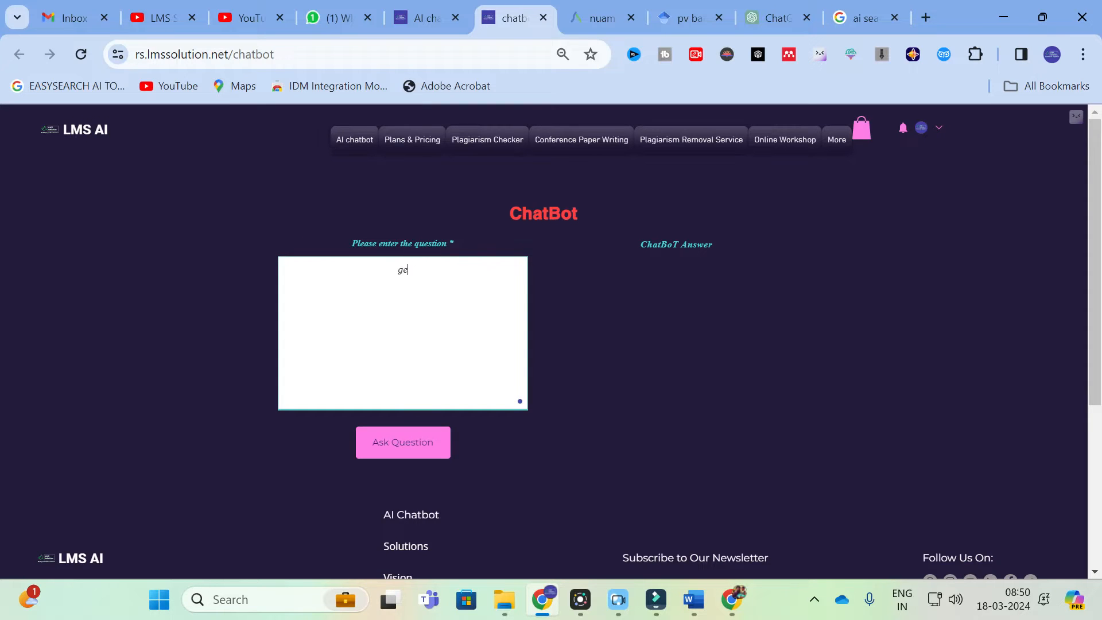
{"action": "left_click", "coordinate": [421, 268]}
{"action": "type", "text": "g"}
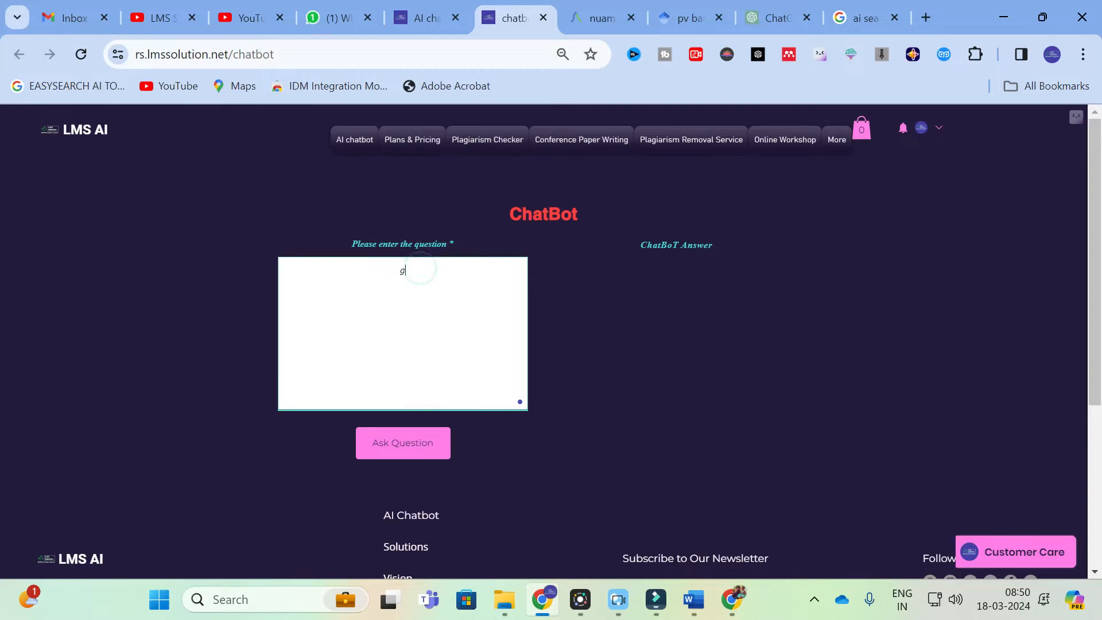
{"action": "type", "text": "enerate dn anstract for "}
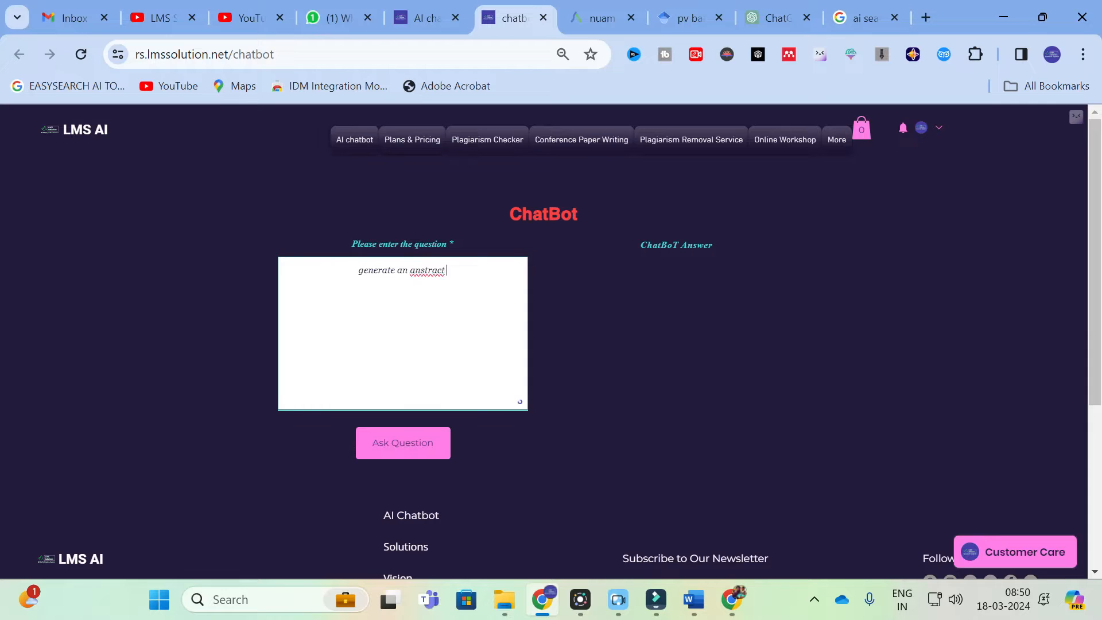
{"action": "type", "text": "the"}
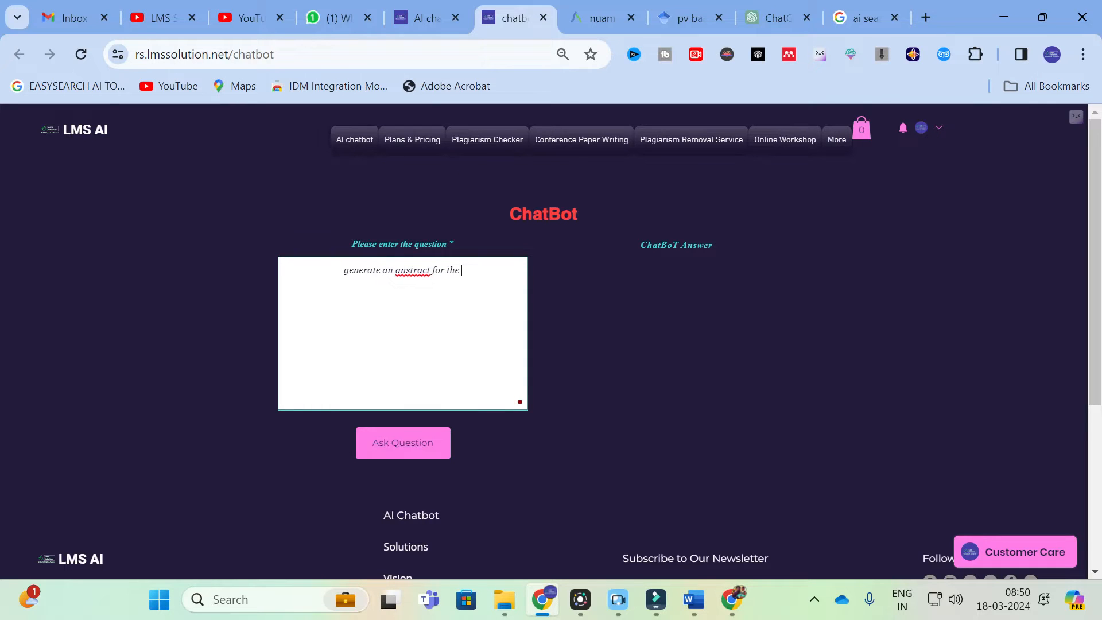
Correct the misspelled word in the question to "abstract" and continue the sentence with "project title".
{"action": "left_click", "coordinate": [417, 268]}
{"action": "left_click", "coordinate": [413, 285]}
{"action": "left_click", "coordinate": [474, 269]}
{"action": "type", "text": "re"}
{"action": "key", "text": "BackSpace"}
{"action": "key", "text": "BackSpace"}
{"action": "type", "text": "p"}
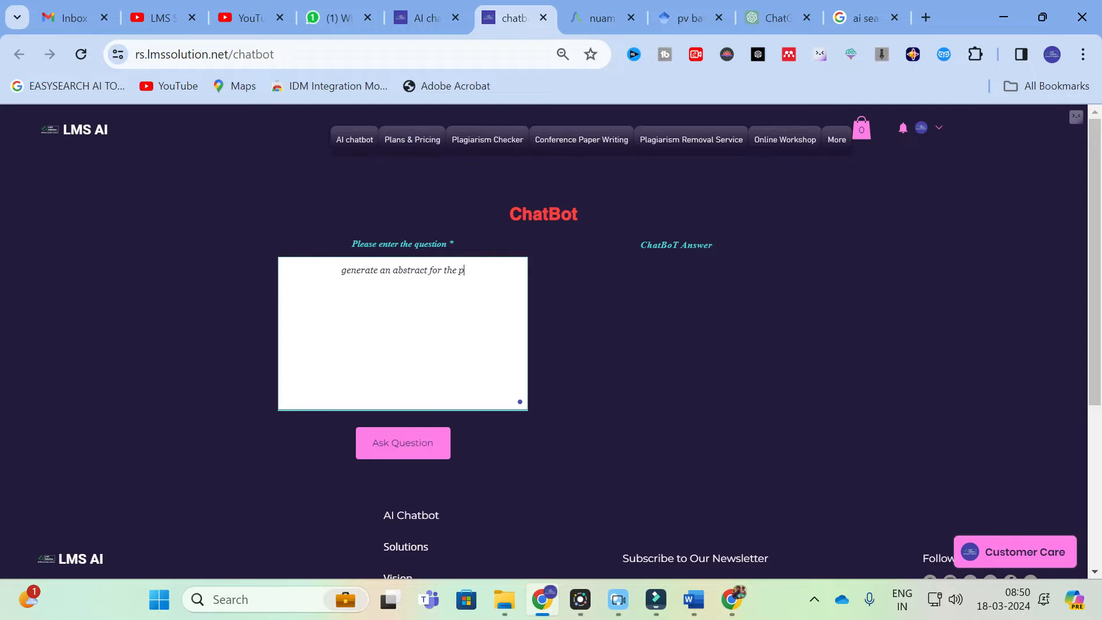
{"action": "key", "text": "BackSpace"}
{"action": "type", "text": "project title"}
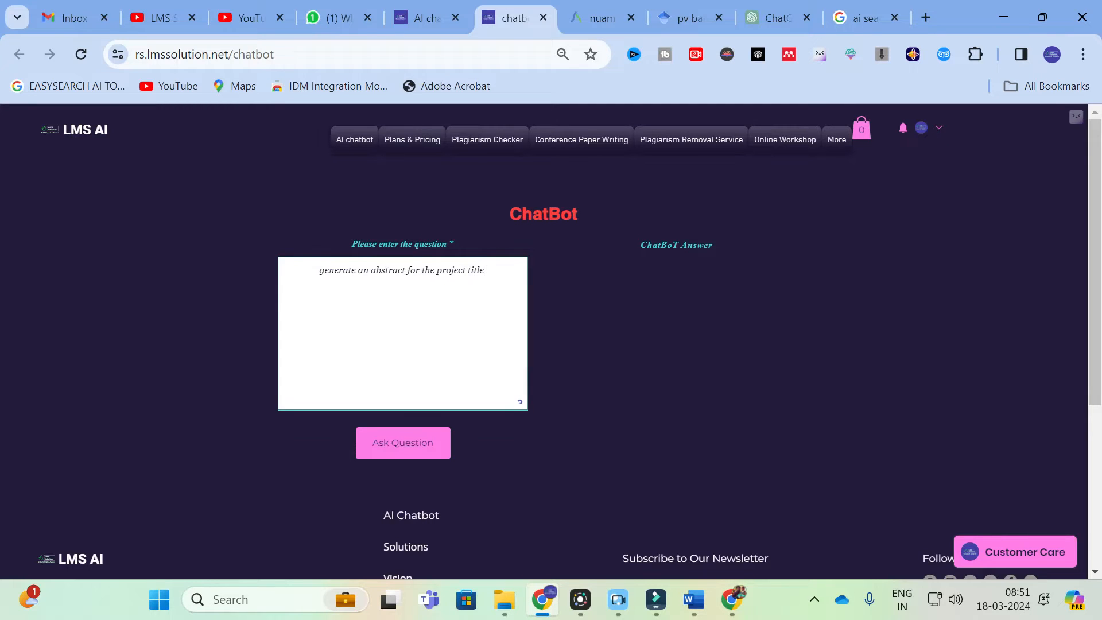
Complete the question with the copied paper title and "in about 250 words", and submit it to the chatbot.
{"action": "key", "text": "ctrl+v"}
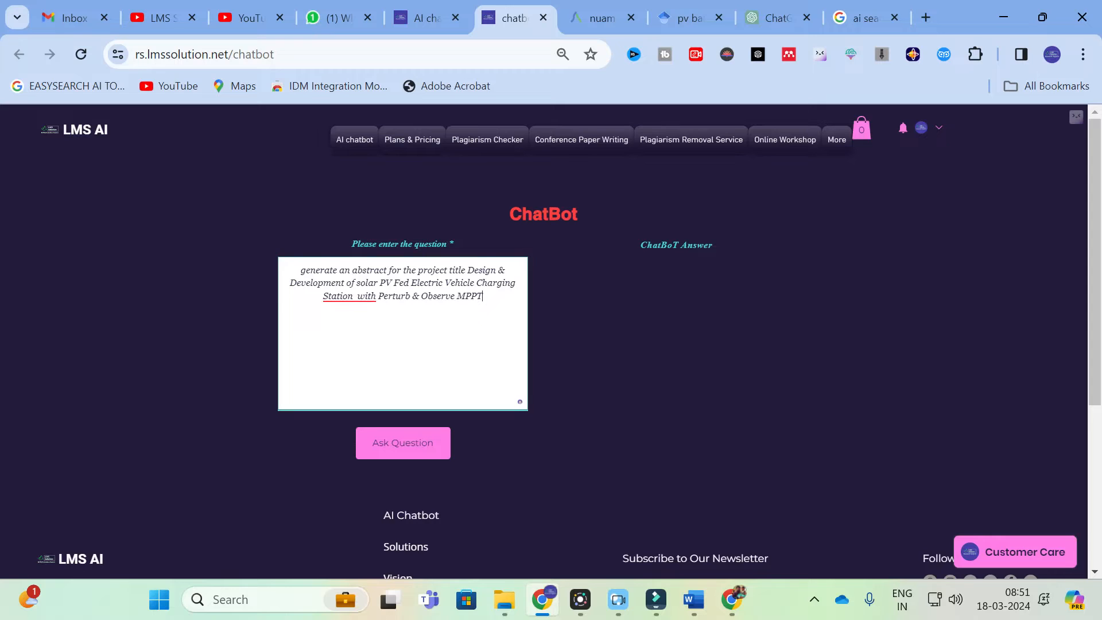
{"action": "type", "text": "in "}
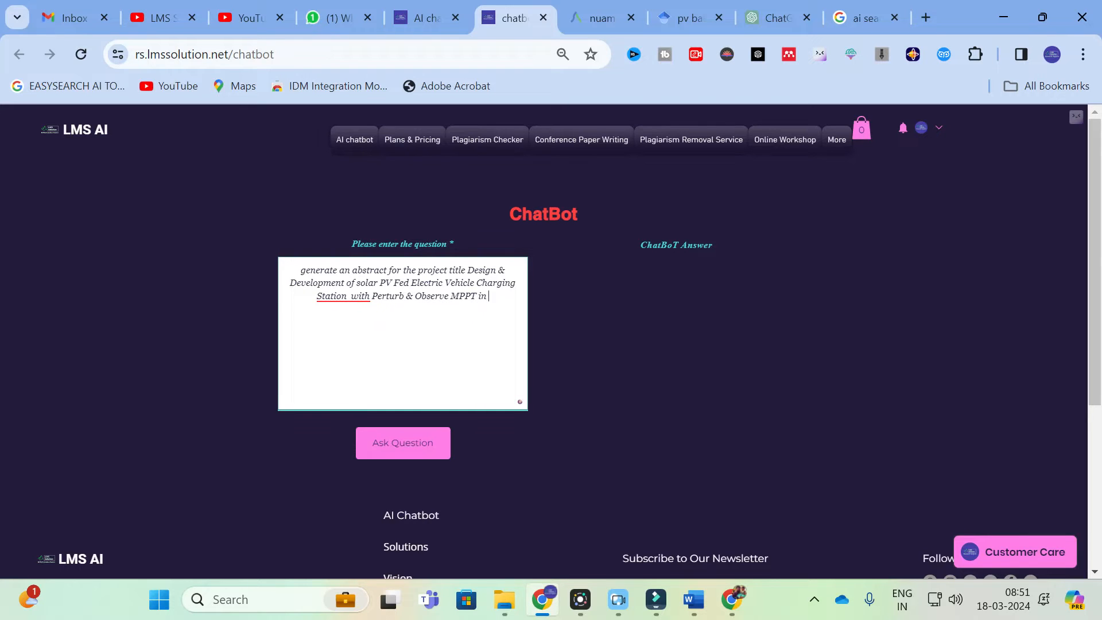
{"action": "type", "text": "about 2"}
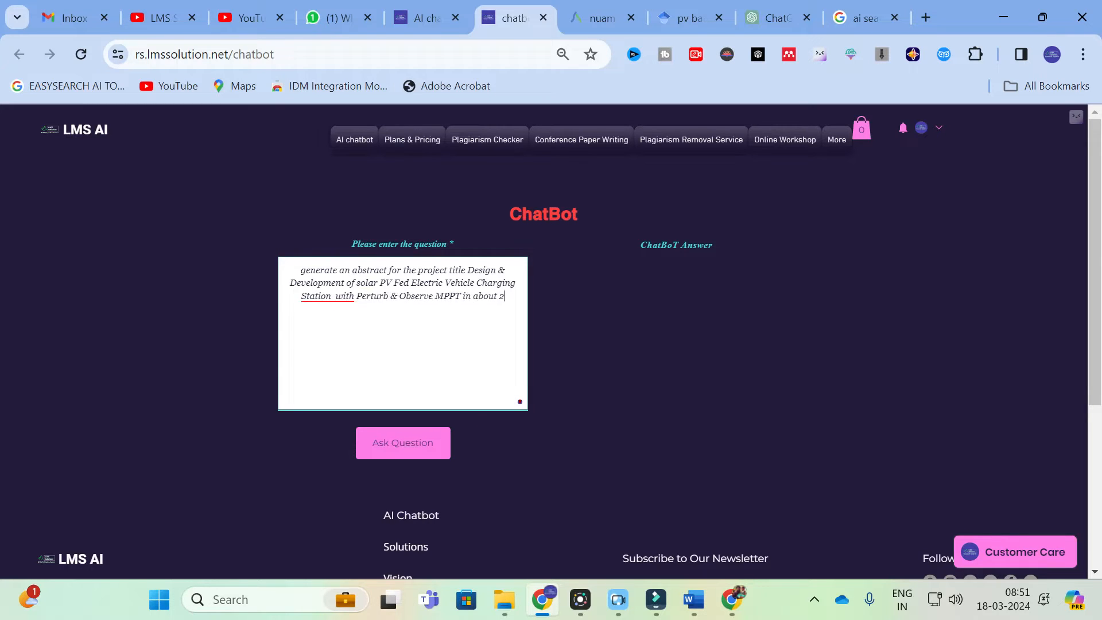
{"action": "type", "text": "50 words"}
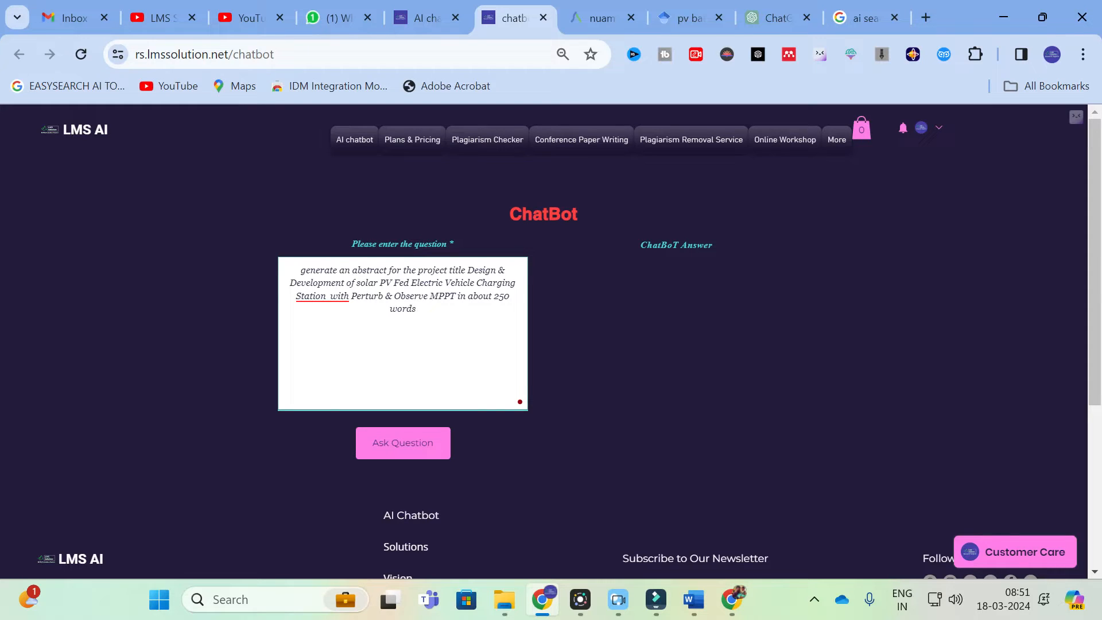
{"action": "left_click", "coordinate": [394, 448]}
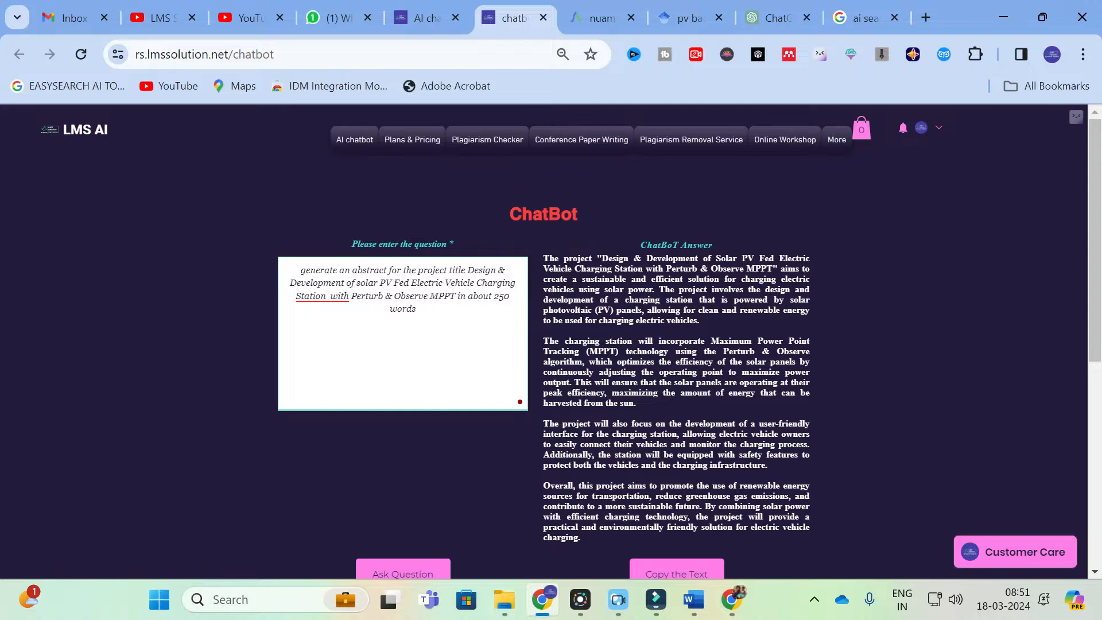
Copy the chatbot's answer and paste it under the "Abstract" heading in the Word document.
{"action": "scroll", "coordinate": [575, 436], "scroll_direction": "down", "scroll_amount": 3}
{"action": "left_click", "coordinate": [664, 402]}
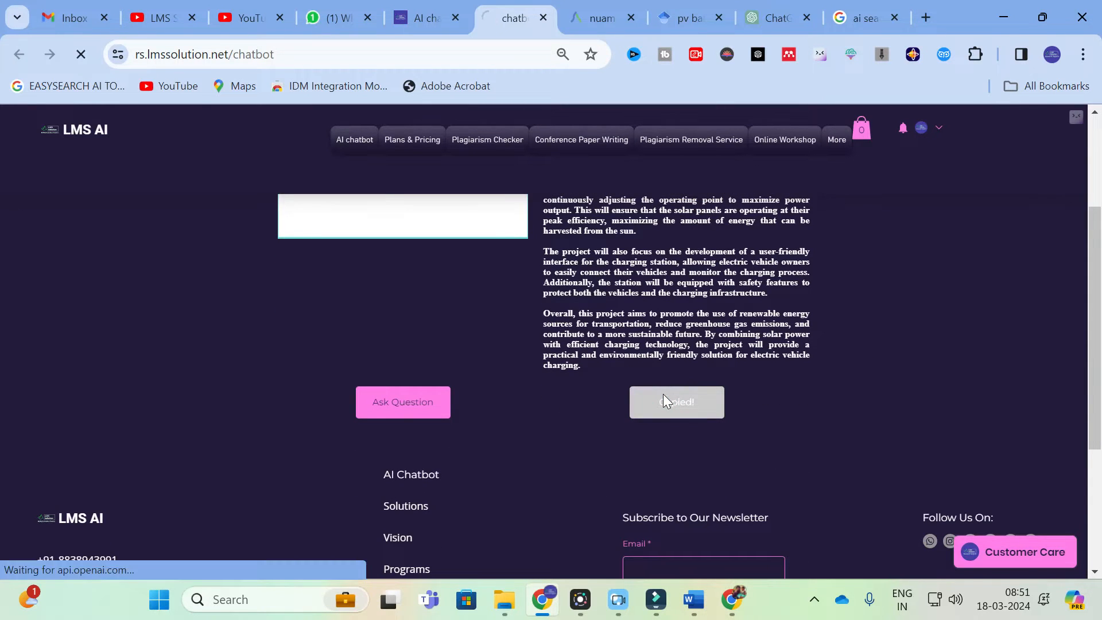
{"action": "left_click", "coordinate": [694, 600]}
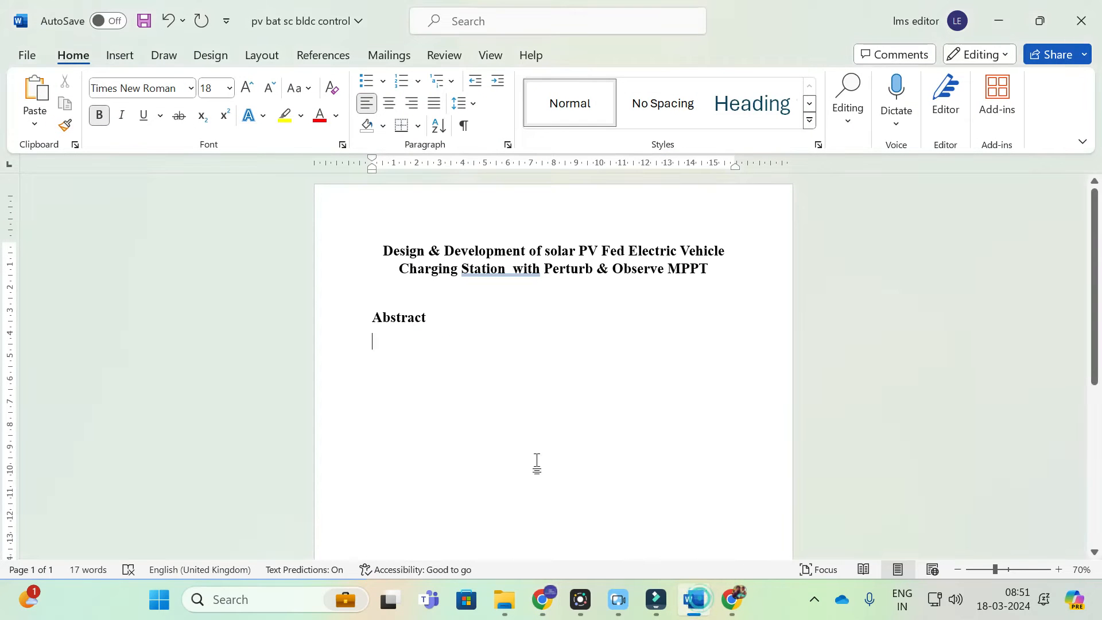
{"action": "key", "text": "ctrl+v"}
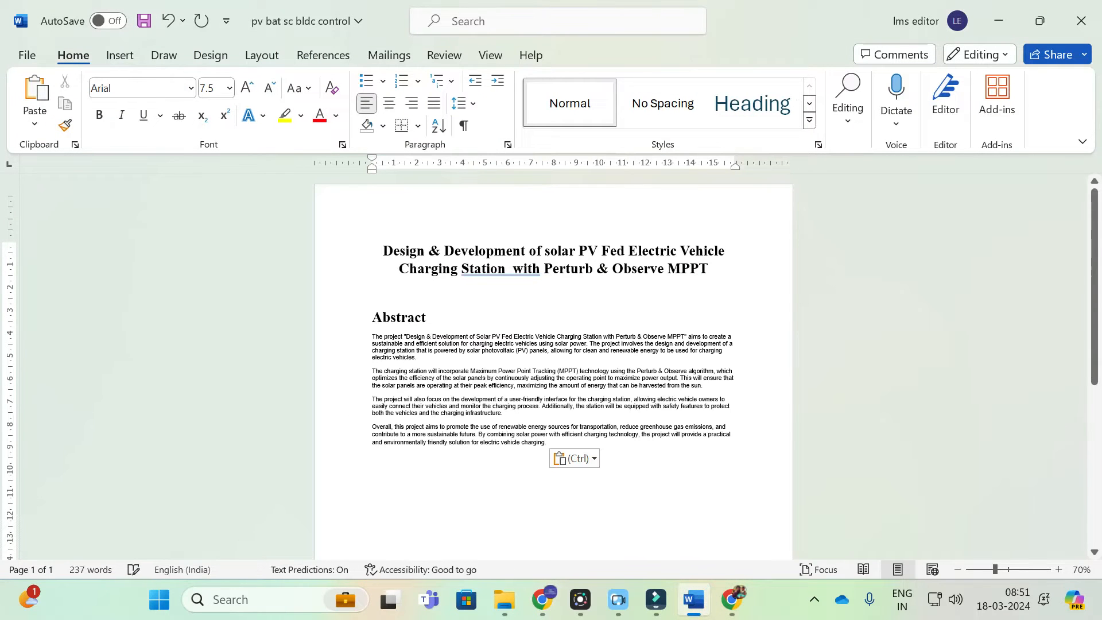
Merge the pasted abstract paragraphs into a single paragraph and start a new line after it.
{"action": "key", "text": "BackSpace"}
{"action": "key", "text": "BackSpace"}
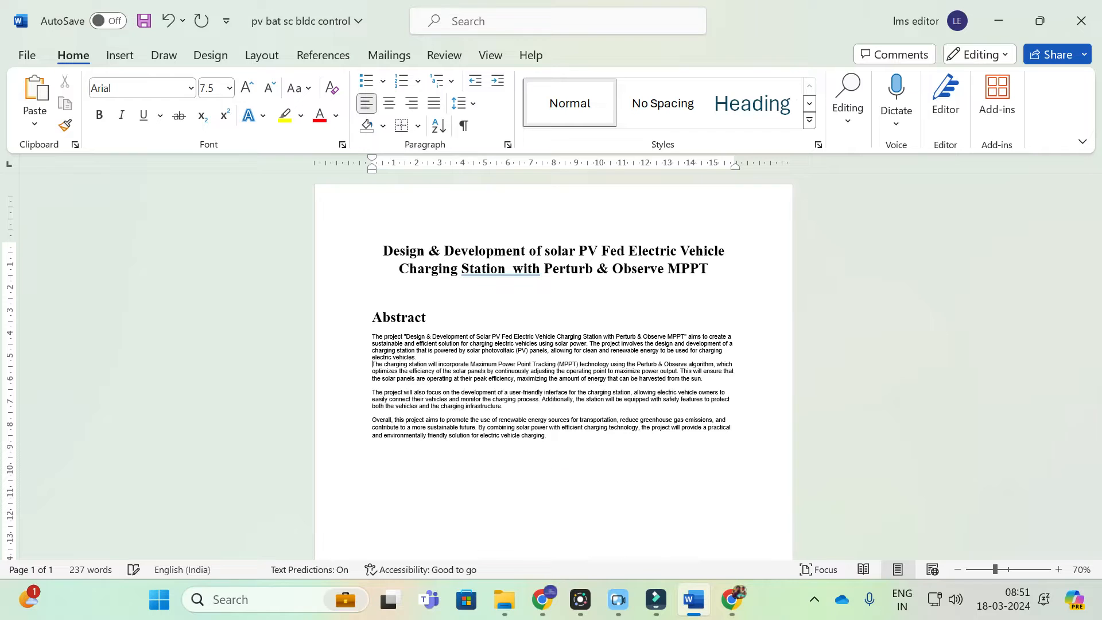
{"action": "left_click", "coordinate": [372, 390]}
{"action": "key", "text": "BackSpace"}
{"action": "key", "text": "BackSpace"}
{"action": "left_click", "coordinate": [369, 402]}
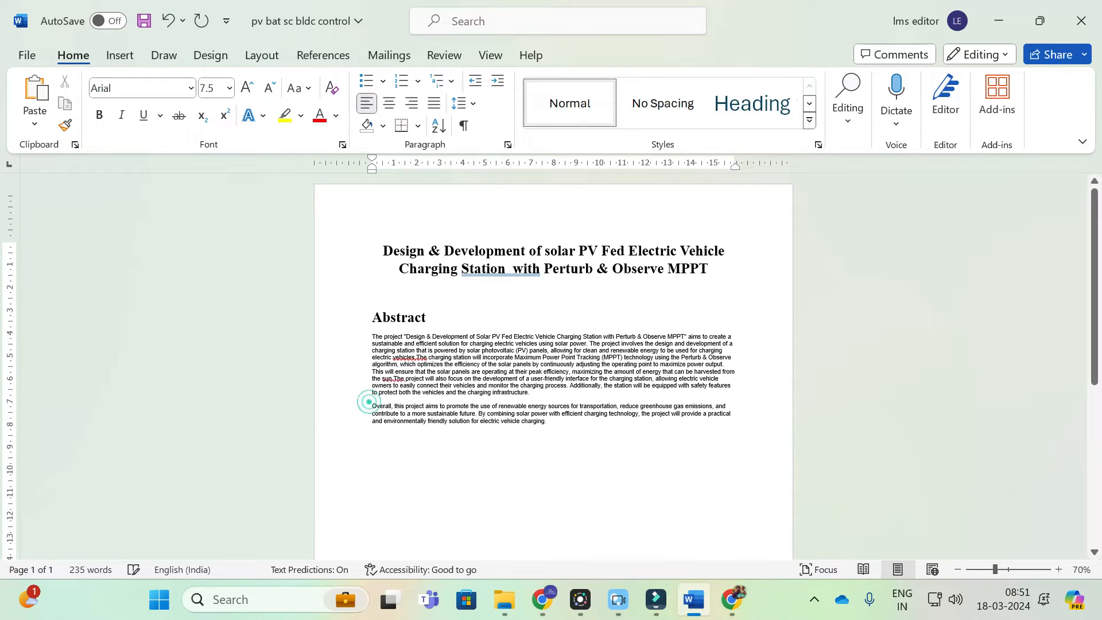
{"action": "key", "text": "BackSpace"}
{"action": "key", "text": "BackSpace"}
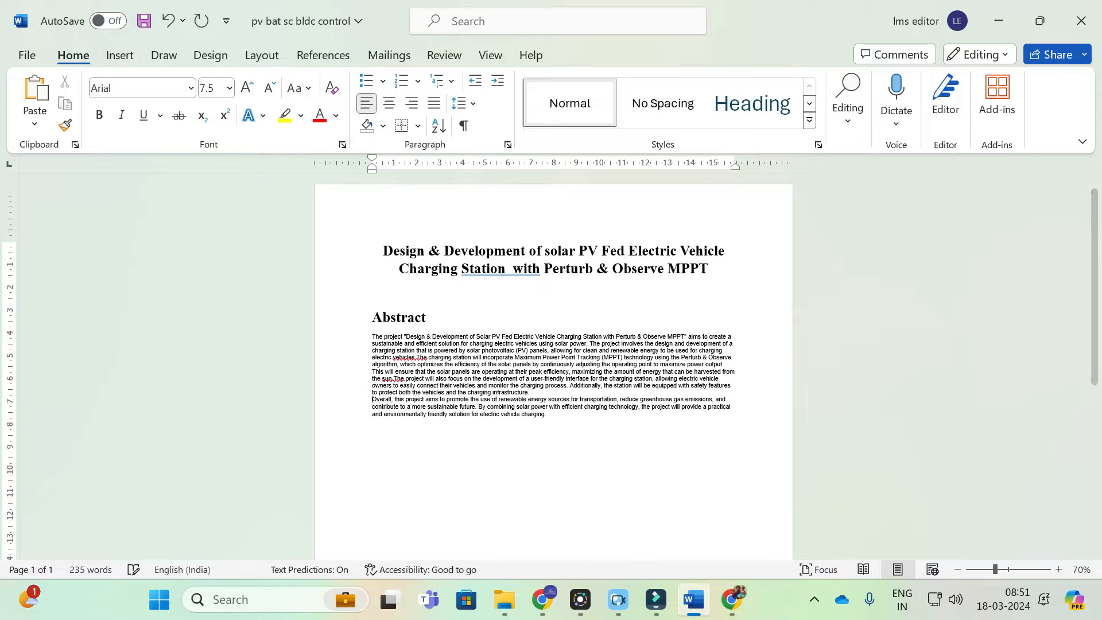
{"action": "left_click", "coordinate": [720, 407]}
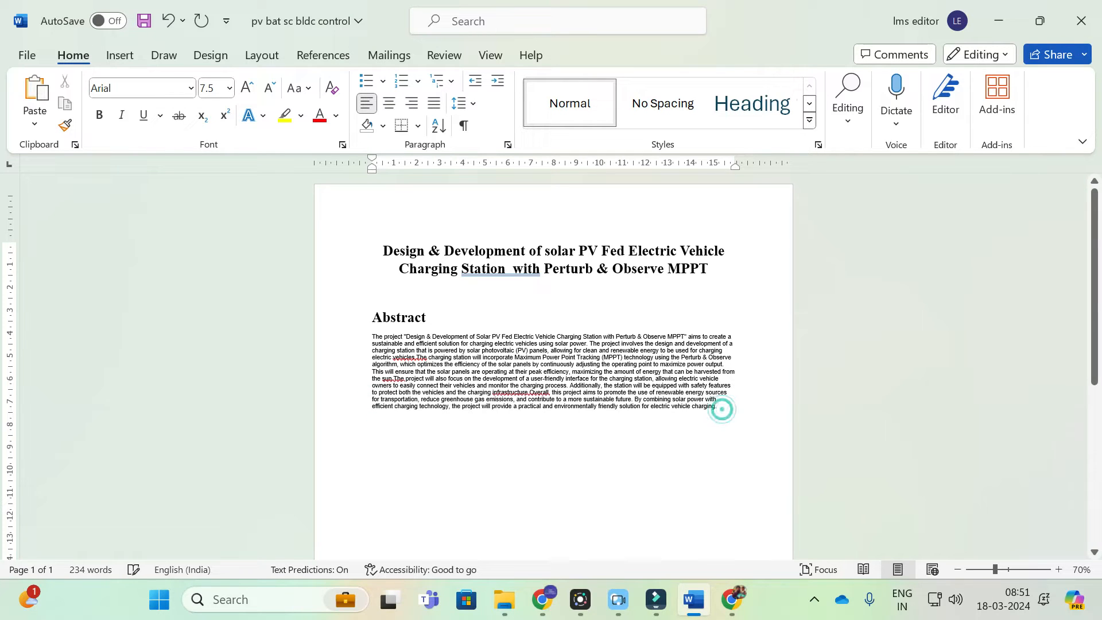
{"action": "key", "text": "Return"}
Switch back to the chatbot in Chrome and enter "give an outline of the project report titled" as a new question.
{"action": "left_click", "coordinate": [547, 600]}
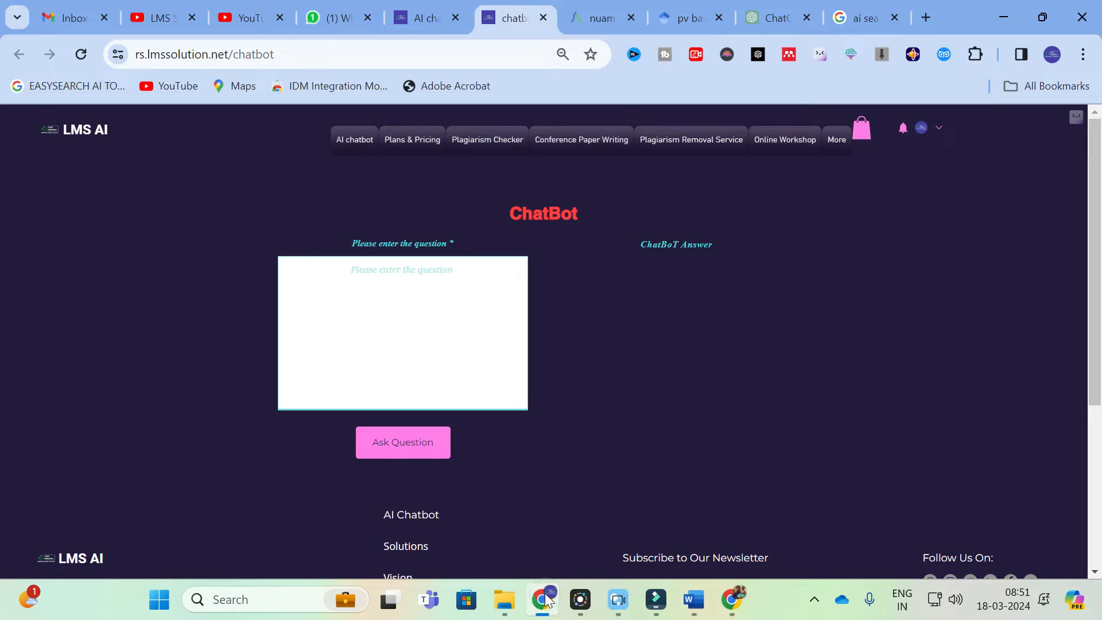
{"action": "left_click", "coordinate": [463, 266]}
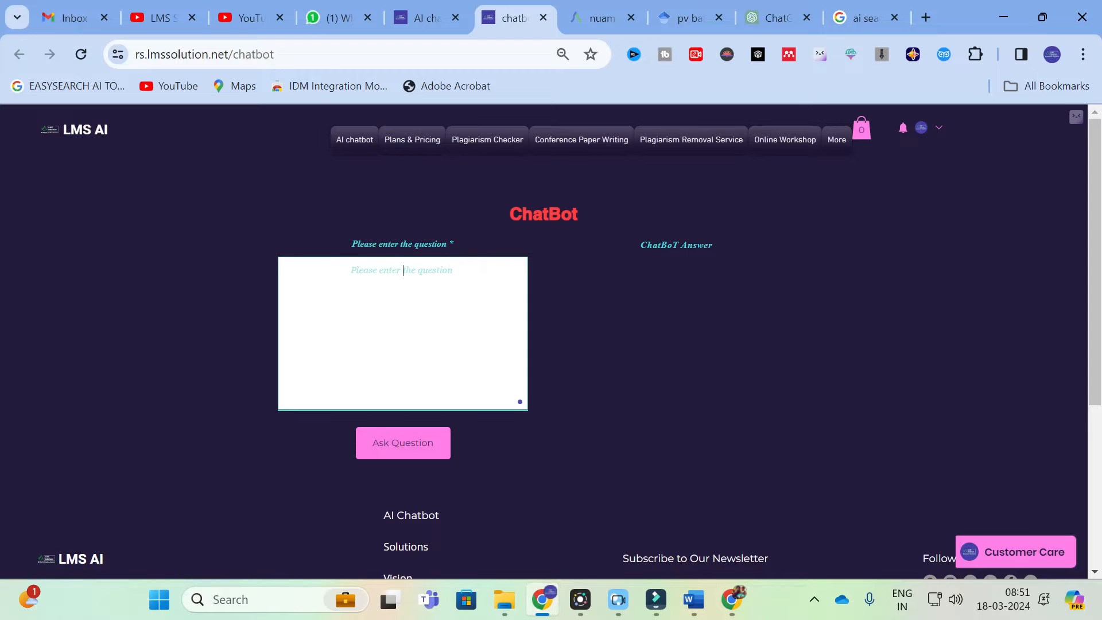
{"action": "type", "text": "pv"}
{"action": "key", "text": "BackSpace"}
{"action": "key", "text": "BackSpace"}
{"action": "type", "text": "give an outline of the "}
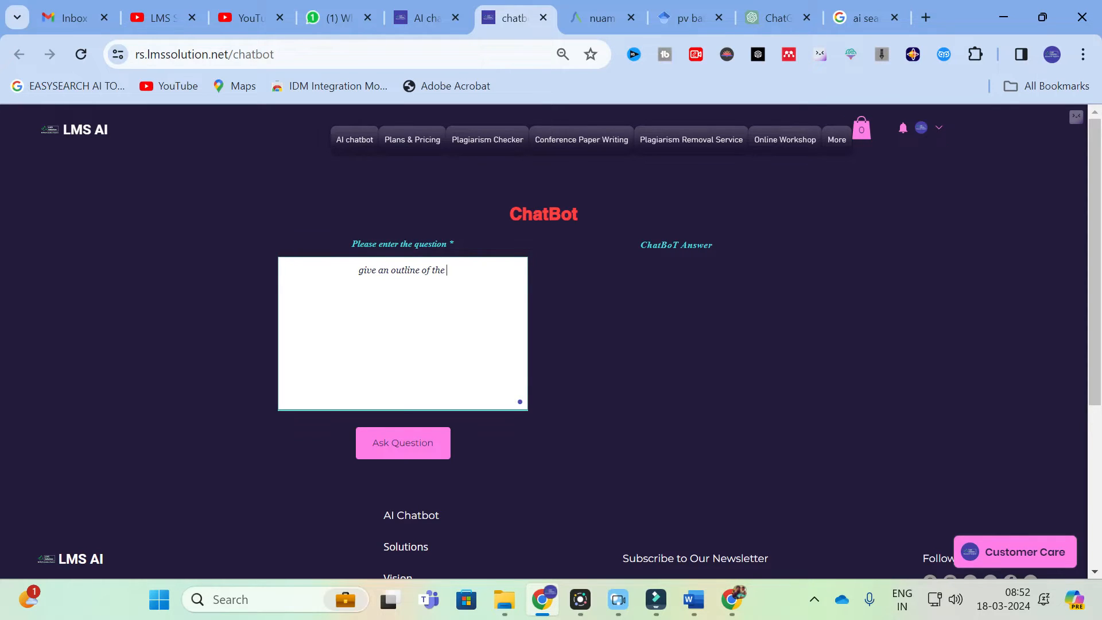
{"action": "type", "text": "project rep"}
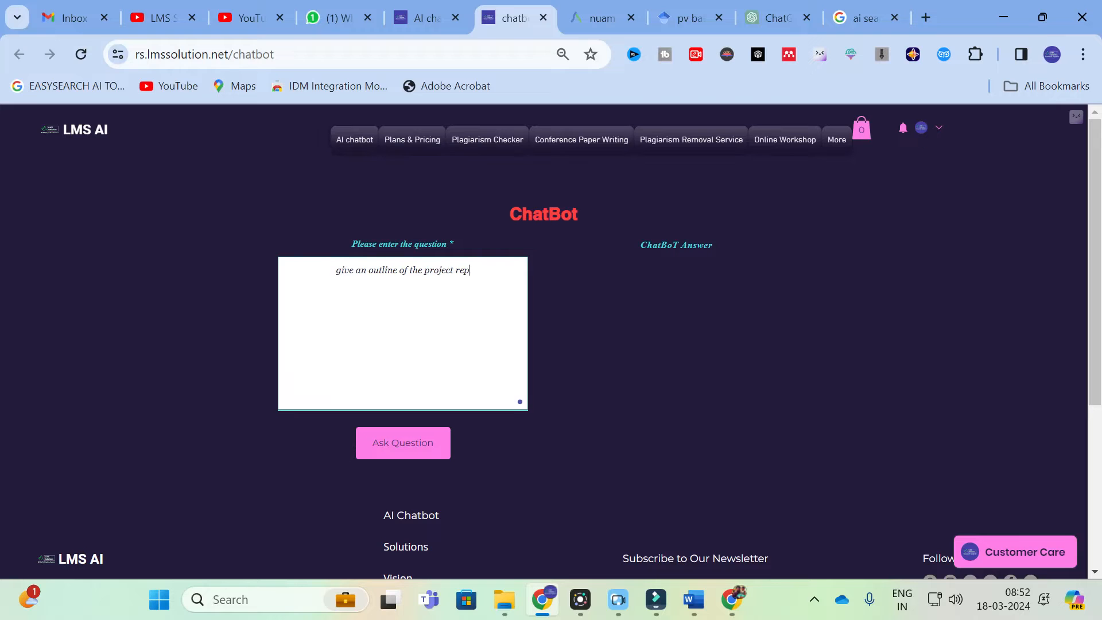
{"action": "type", "text": "ort titled"}
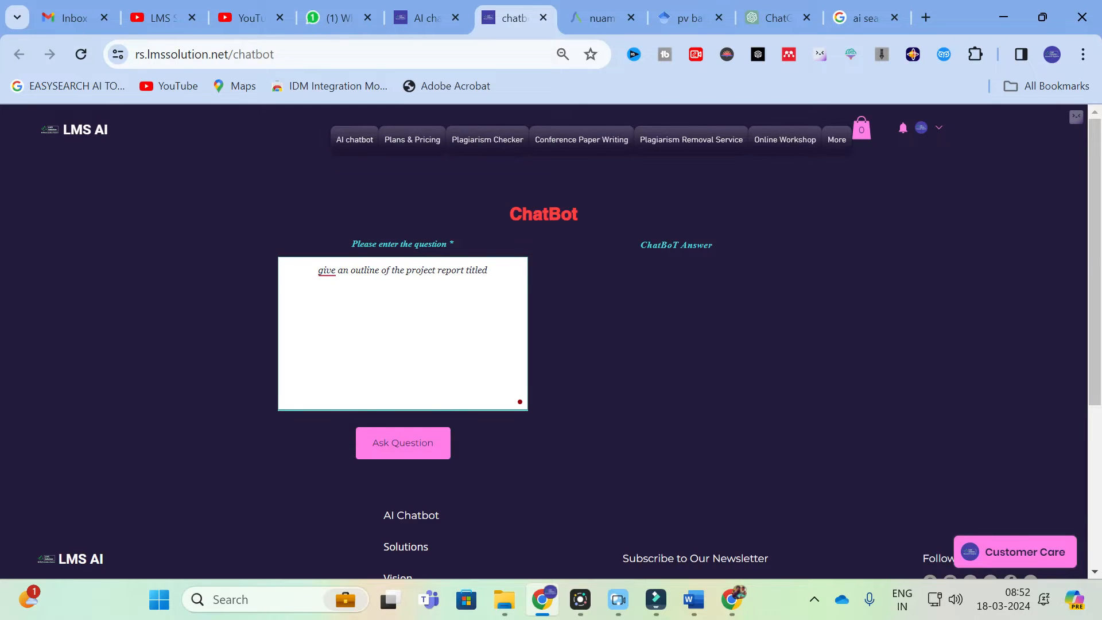
{"action": "key", "text": "ctrl+v"}
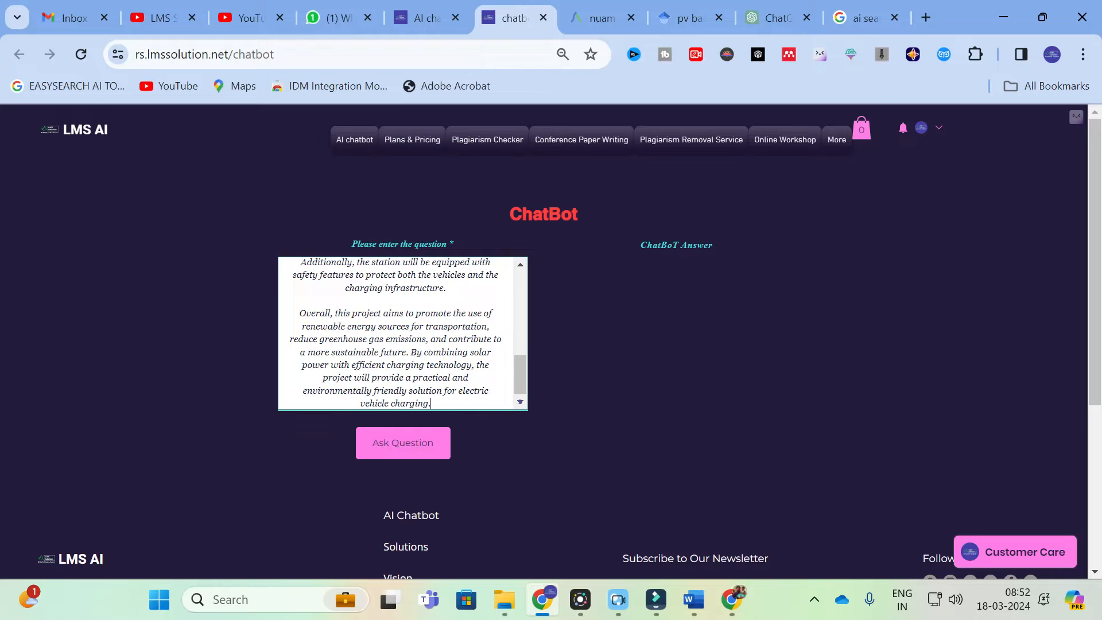
{"action": "key", "text": "ctrl+z"}
Copy the report title from the Word document and paste it at the end of the chatbot question in Chrome.
{"action": "left_click", "coordinate": [692, 600]}
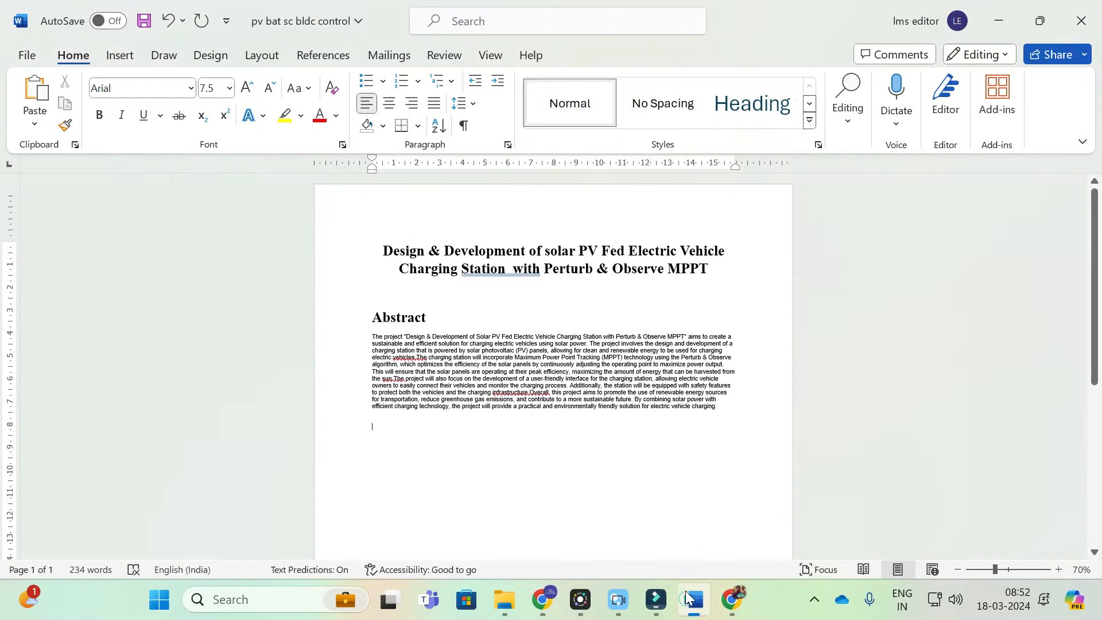
{"action": "left_click_drag", "start_coordinate": [375, 254], "coordinate": [753, 276]}
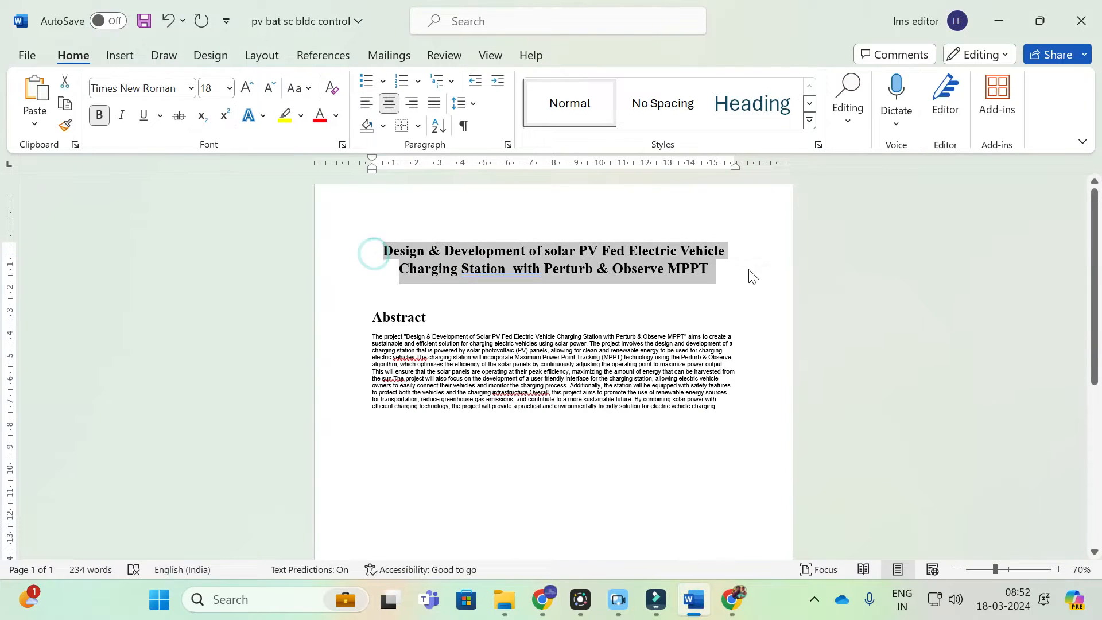
{"action": "key", "text": "ctrl+c"}
{"action": "left_click", "coordinate": [542, 599]}
{"action": "key", "text": "ctrl+v"}
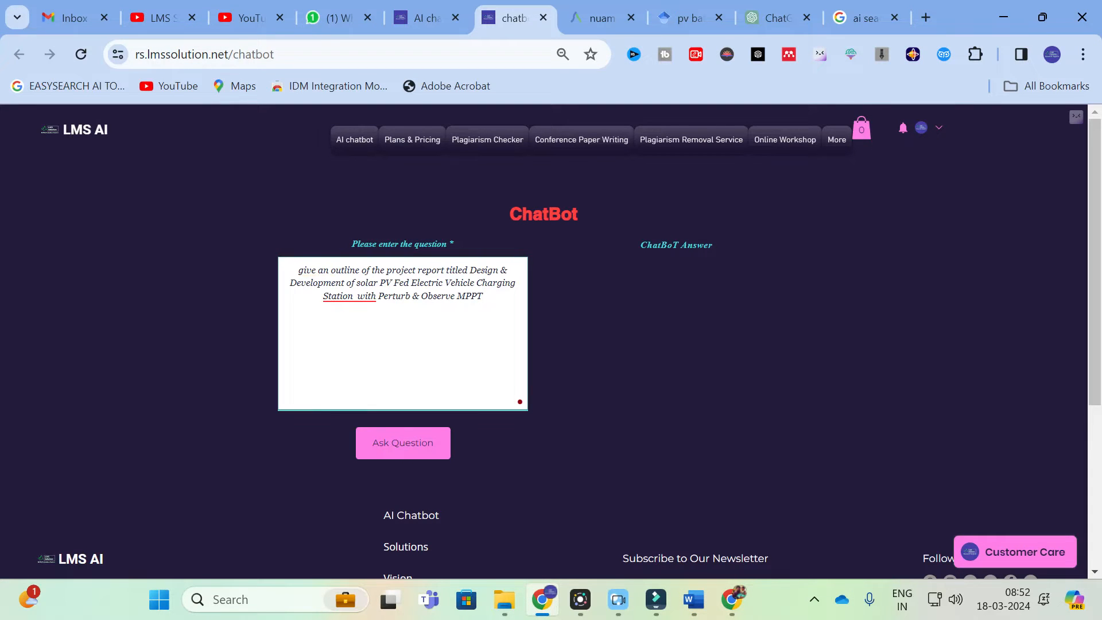
Complete the question with "with 6 chapters and correcponding sub headings" and submit it to the chatbot.
{"action": "type", "text": "with "}
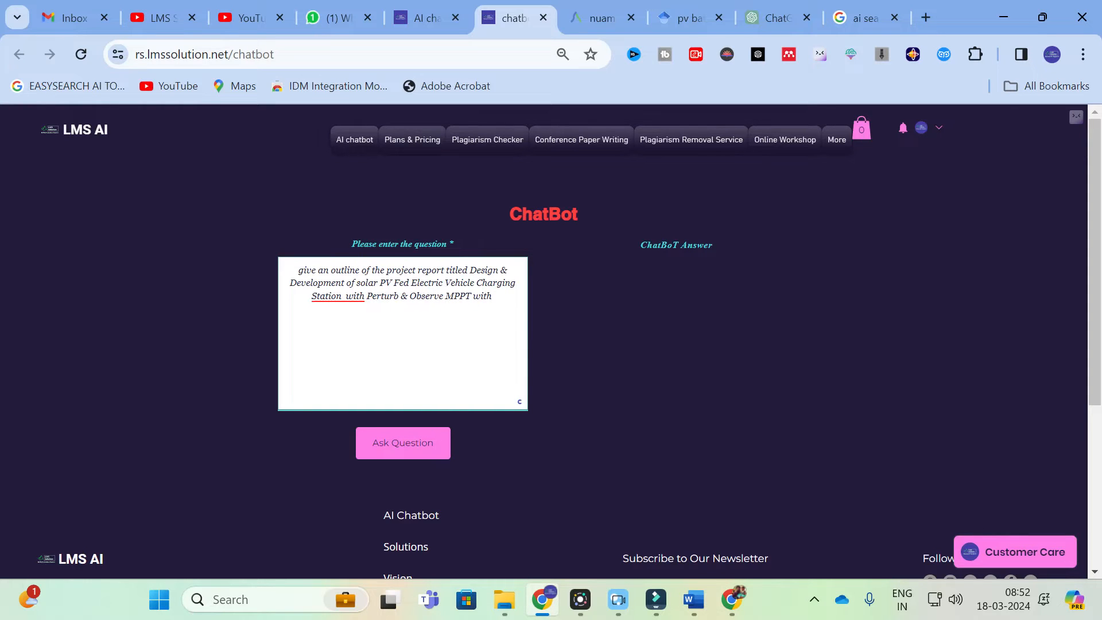
{"action": "type", "text": "6 chap"}
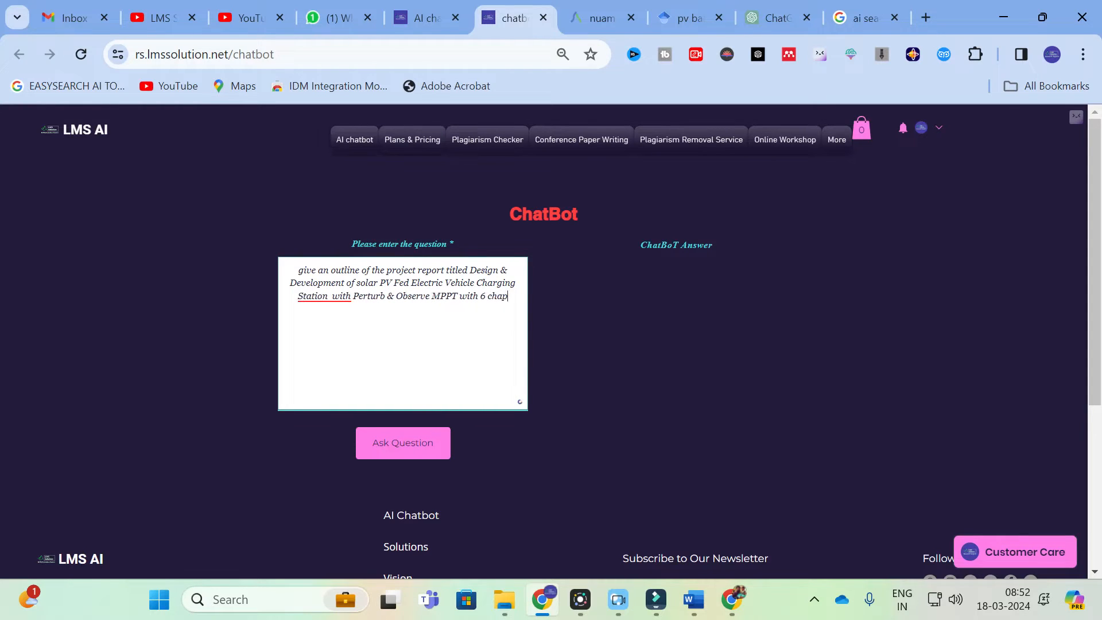
{"action": "type", "text": "ters an"}
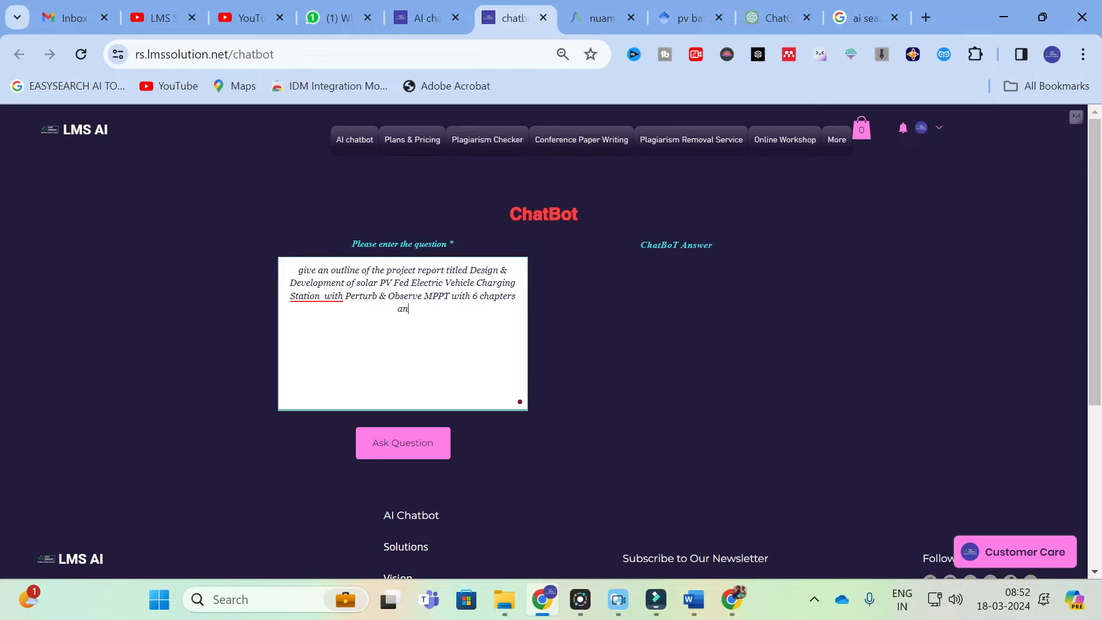
{"action": "type", "text": "d su"}
{"action": "key", "text": "BackSpace"}
{"action": "key", "text": "BackSpace"}
{"action": "type", "text": "corre"}
{"action": "type", "text": "cpon"}
{"action": "type", "text": "ding sub "}
{"action": "type", "text": "g"}
{"action": "type", "text": "eadings"}
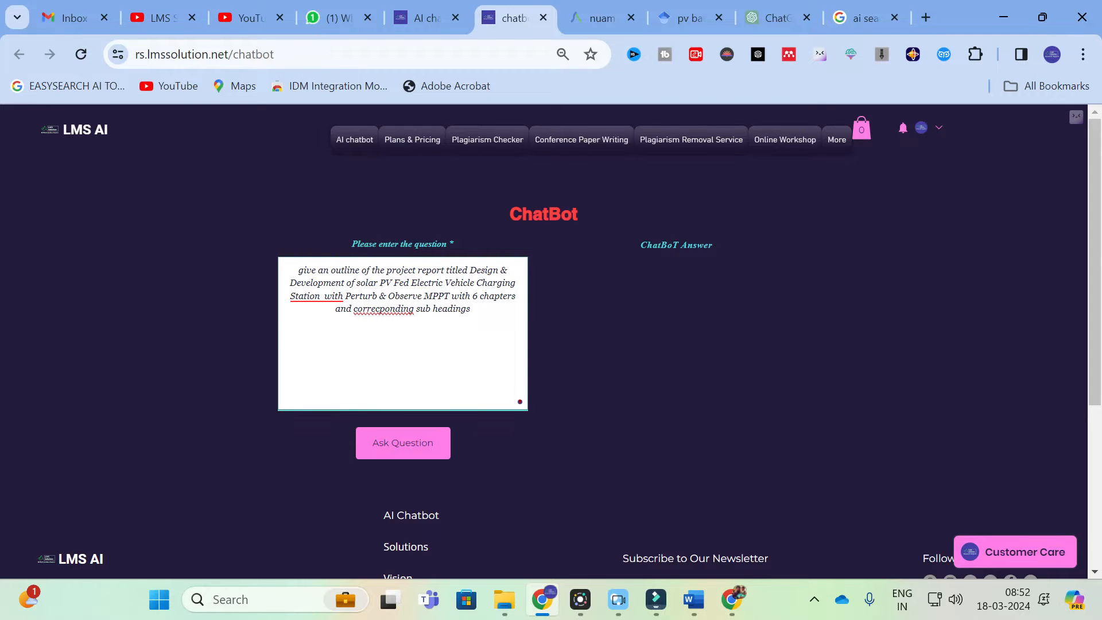
{"action": "left_click", "coordinate": [390, 444]}
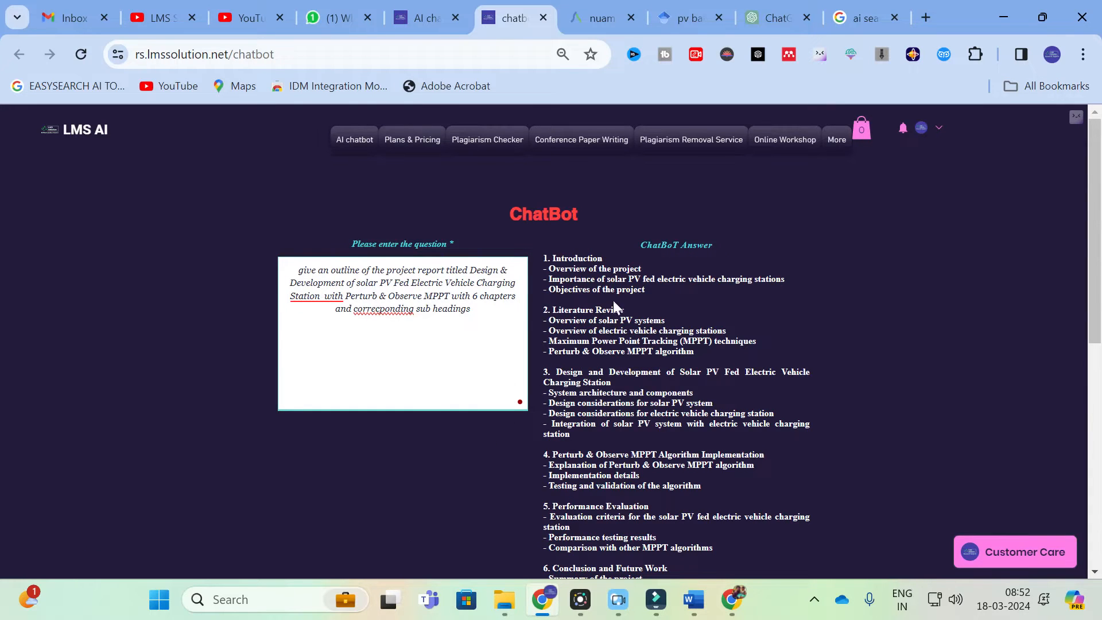
Review the generated outline, copy it, and paste it below the abstract in the Word document.
{"action": "scroll", "coordinate": [611, 298], "scroll_direction": "down", "scroll_amount": 3}
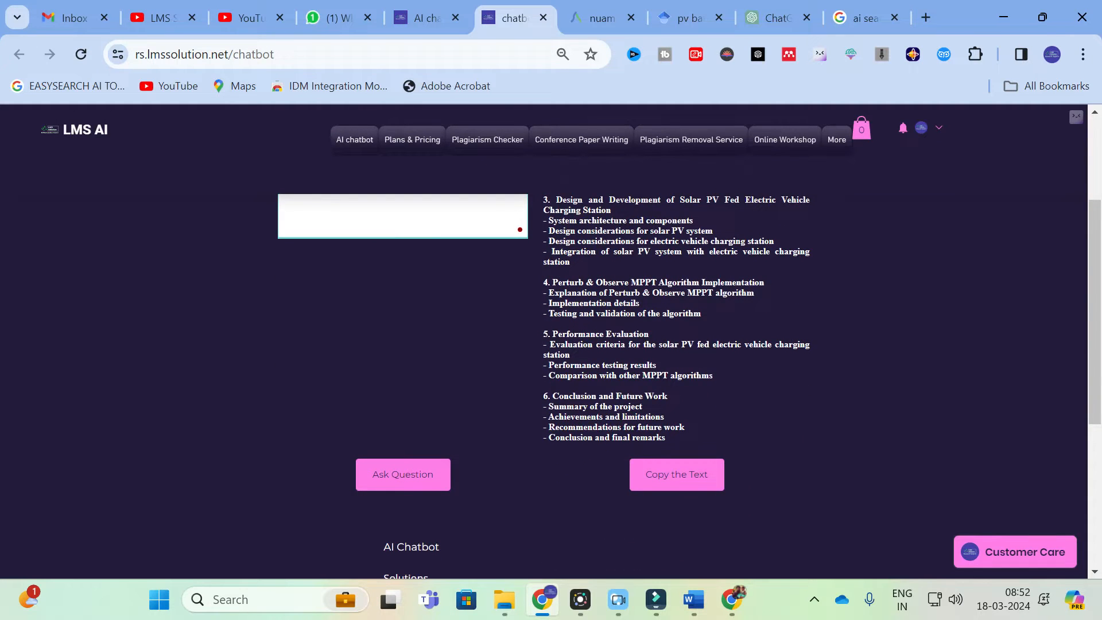
{"action": "scroll", "coordinate": [611, 297], "scroll_direction": "up", "scroll_amount": 3}
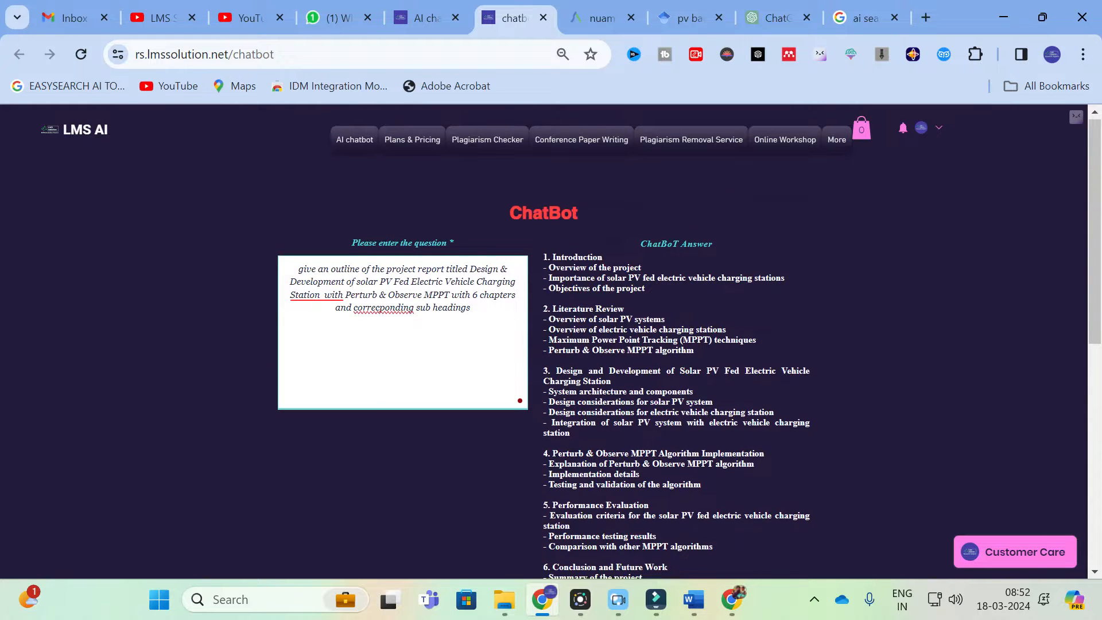
{"action": "scroll", "coordinate": [580, 299], "scroll_direction": "down", "scroll_amount": 6}
{"action": "scroll", "coordinate": [580, 299], "scroll_direction": "up", "scroll_amount": 4}
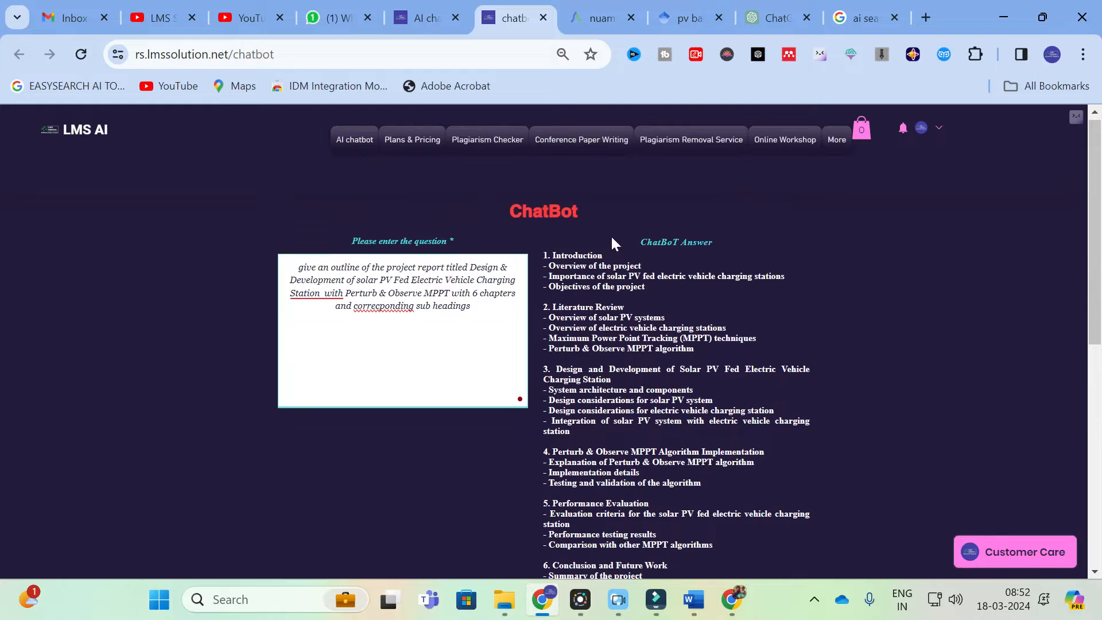
{"action": "scroll", "coordinate": [661, 322], "scroll_direction": "down", "scroll_amount": 5}
{"action": "left_click", "coordinate": [689, 313]}
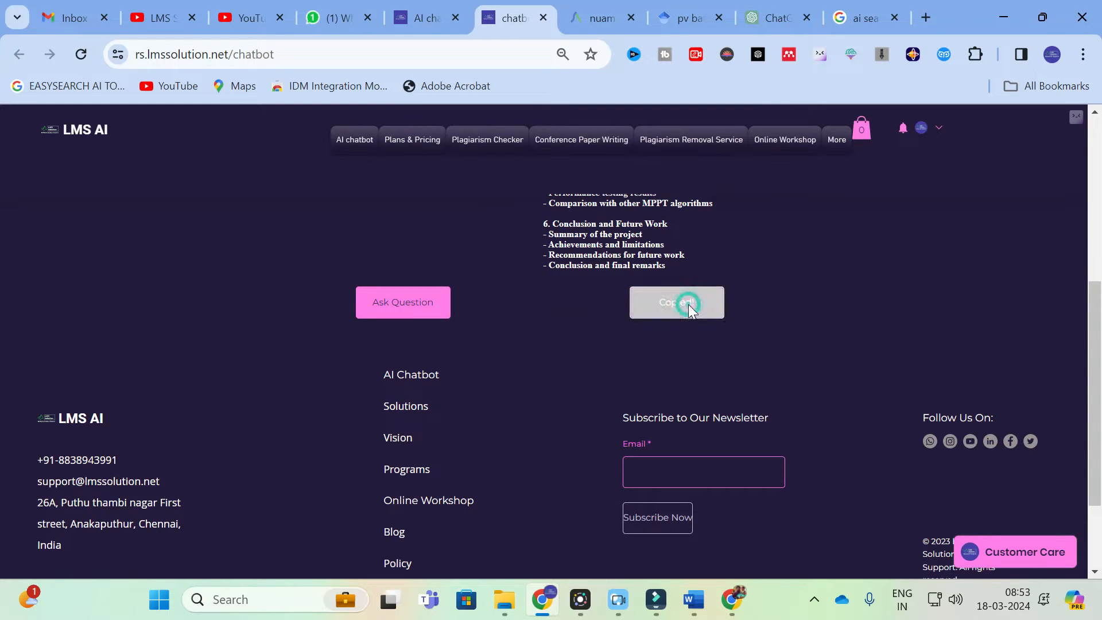
{"action": "left_click", "coordinate": [694, 599]}
{"action": "left_click", "coordinate": [436, 457]}
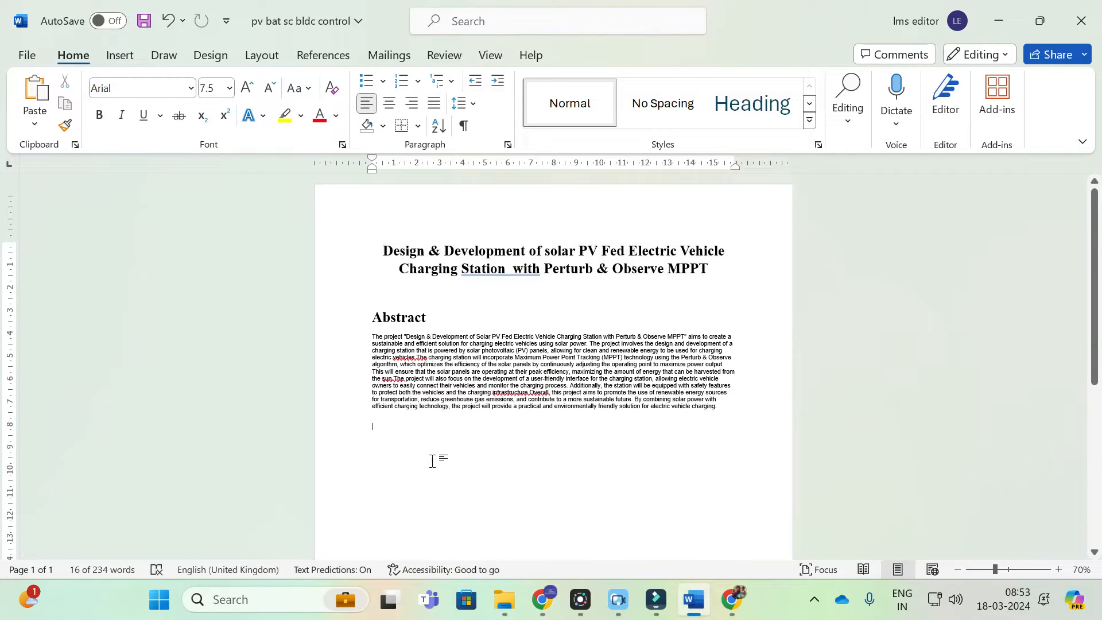
{"action": "key", "text": "ctrl+v"}
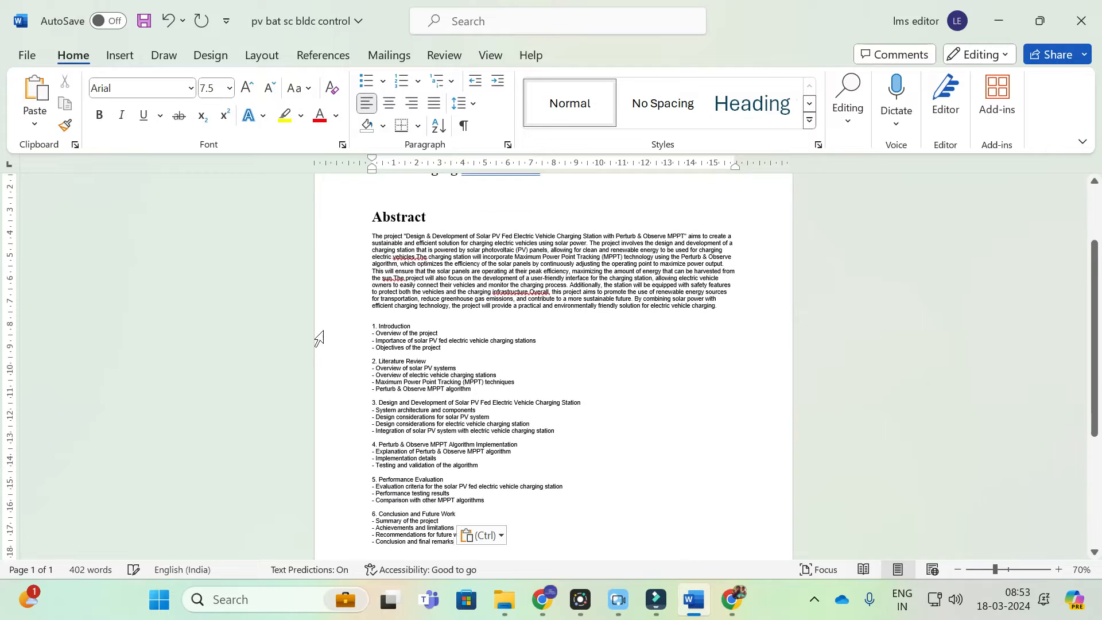
Replace the "1." before Introduction with "CHAPTER 1" on its own line above the chapter title.
{"action": "scroll", "coordinate": [315, 338], "scroll_direction": "up", "scroll_amount": 5, "text": "ctrl"}
{"action": "scroll", "coordinate": [553, 366], "scroll_direction": "up", "scroll_amount": 1}
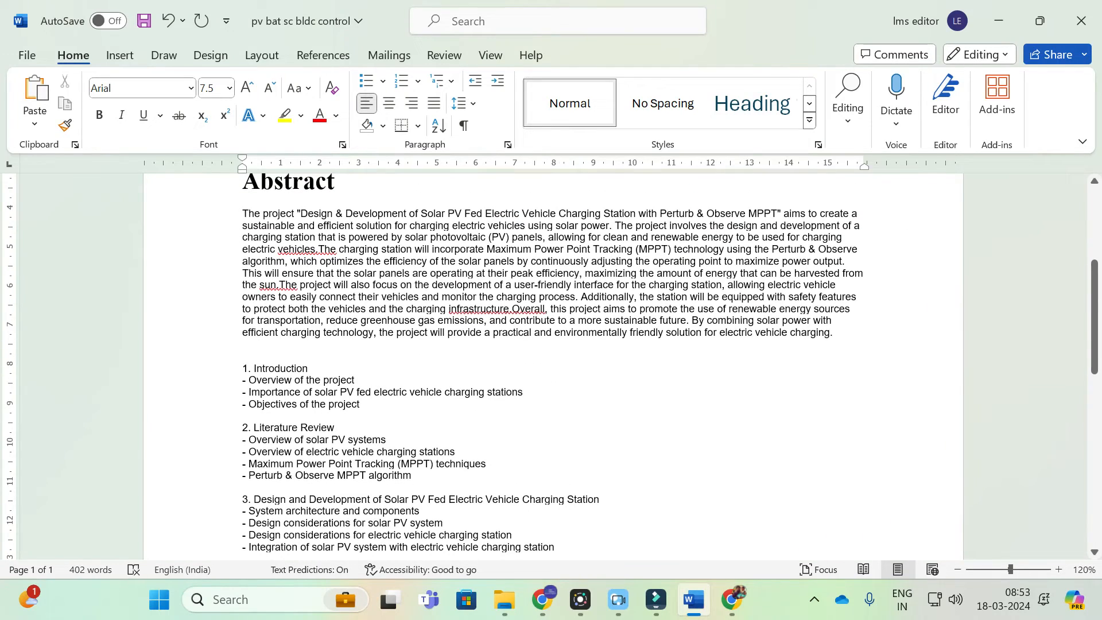
{"action": "left_click", "coordinate": [251, 366]}
{"action": "key", "text": "Return"}
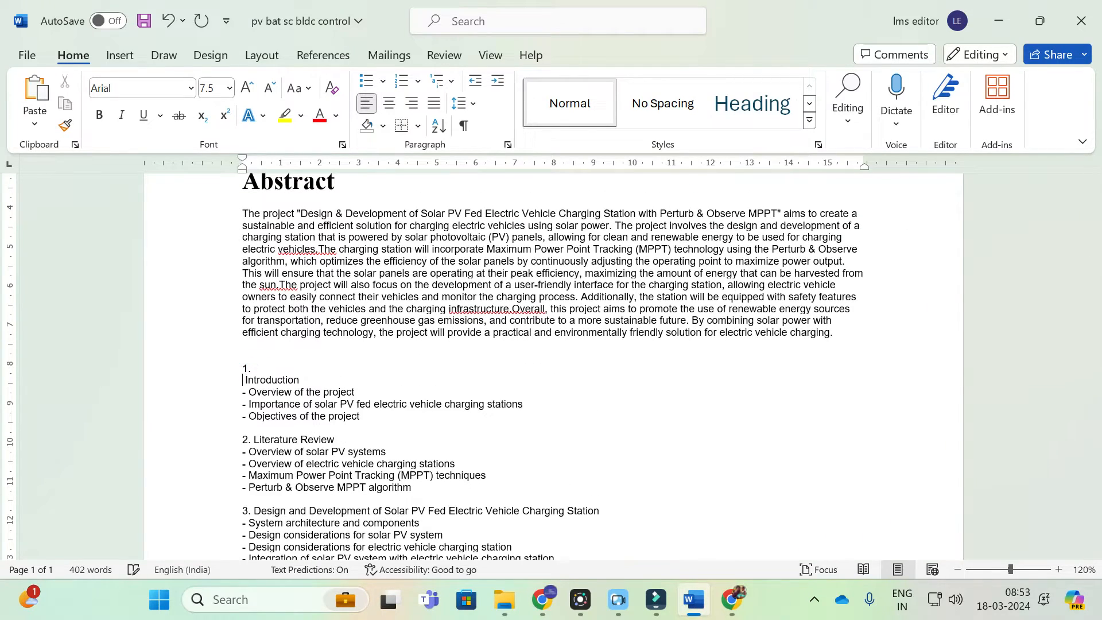
{"action": "left_click_drag", "start_coordinate": [268, 368], "coordinate": [220, 371]}
{"action": "type", "text": "CH"}
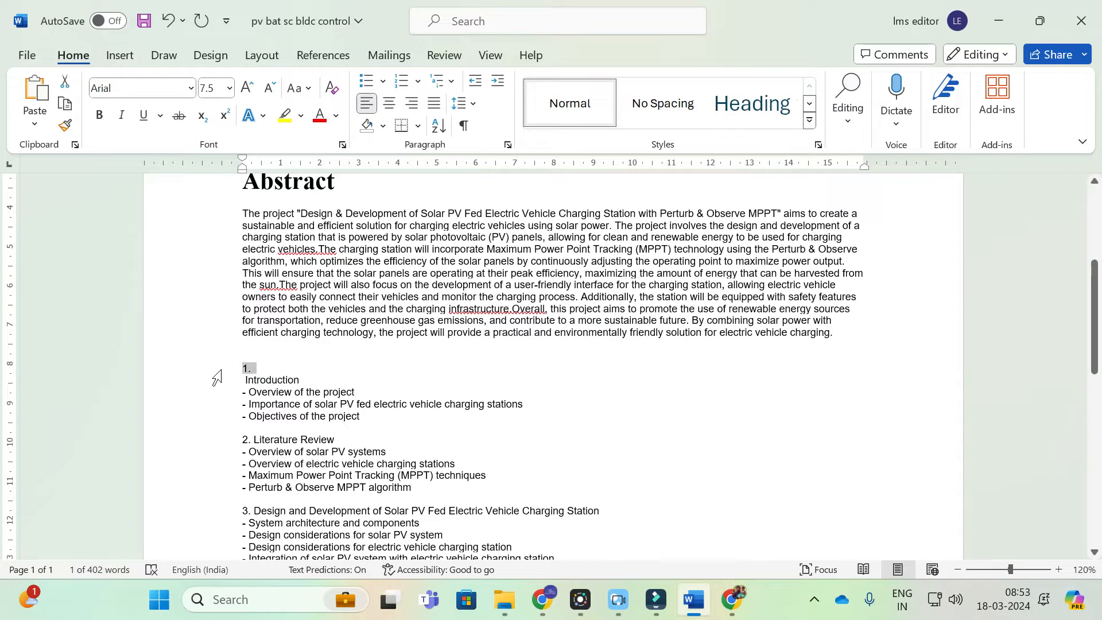
{"action": "type", "text": "APTER"}
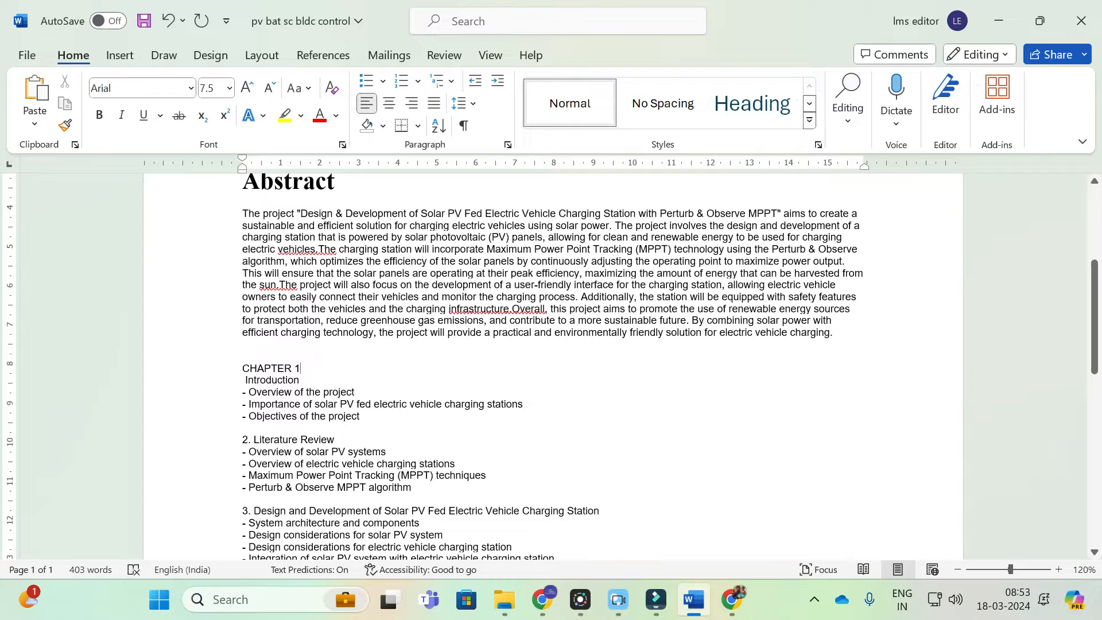
Insert a blank line below Introduction and number its three subheadings 1.1, 1.2 and 1.3.
{"action": "left_click", "coordinate": [319, 381]}
{"action": "key", "text": "Return"}
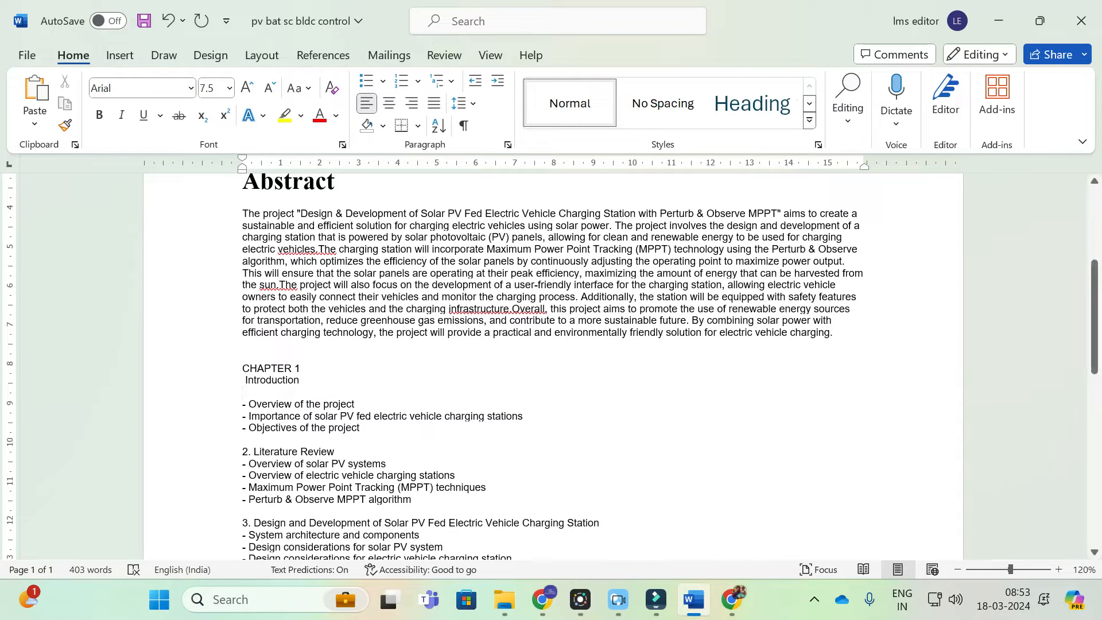
{"action": "key", "text": "BackSpace"}
{"action": "type", "text": "1.1"}
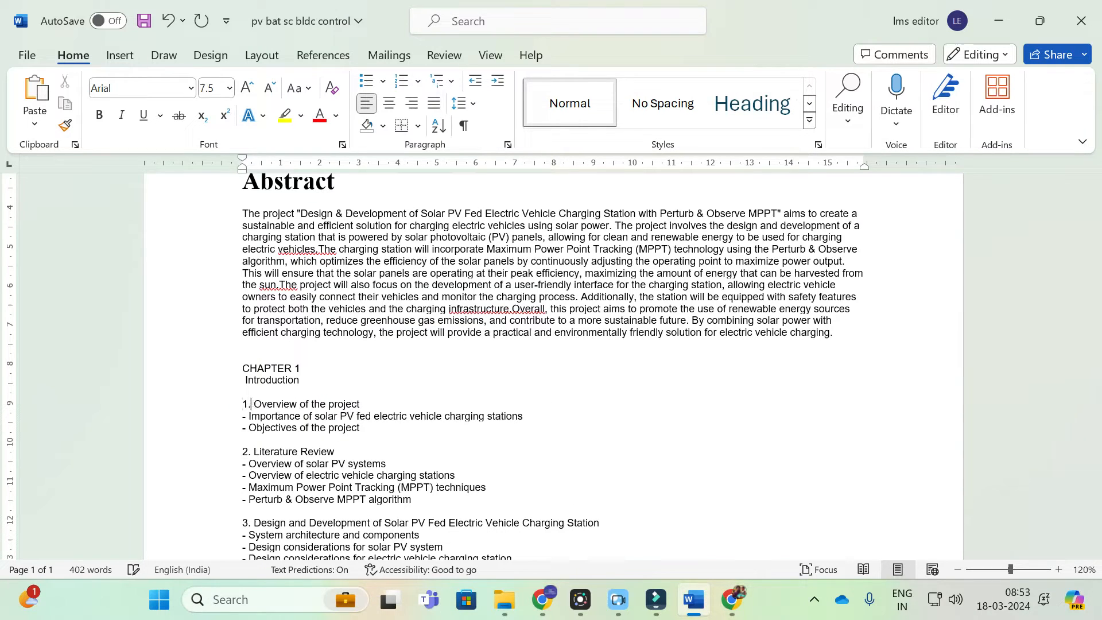
{"action": "left_click", "coordinate": [247, 418]}
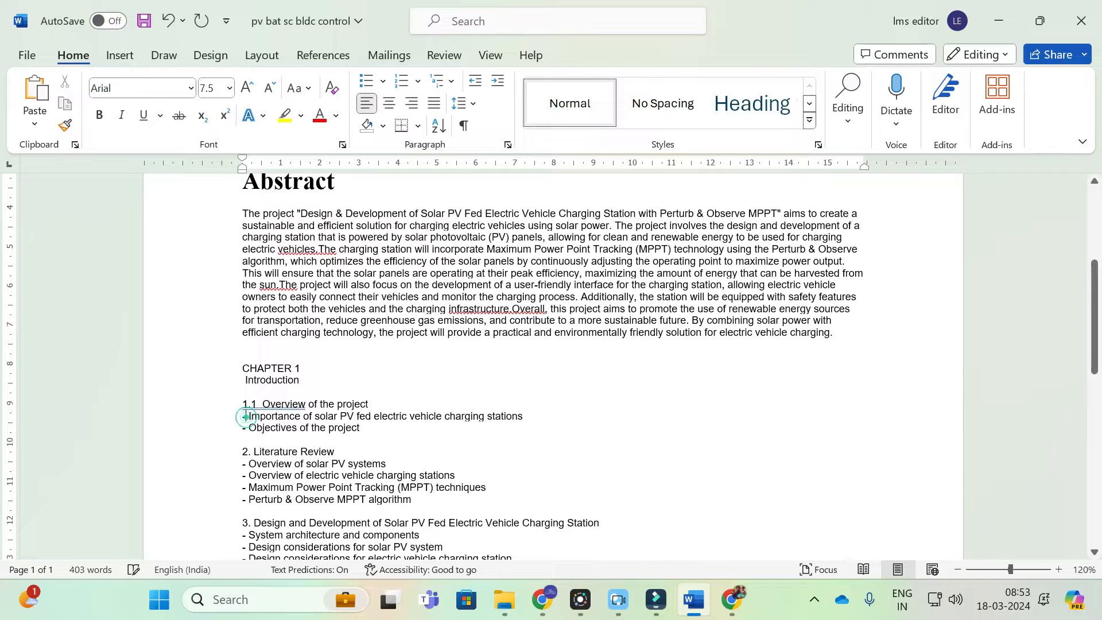
{"action": "key", "text": "BackSpace"}
{"action": "type", "text": "1.2"}
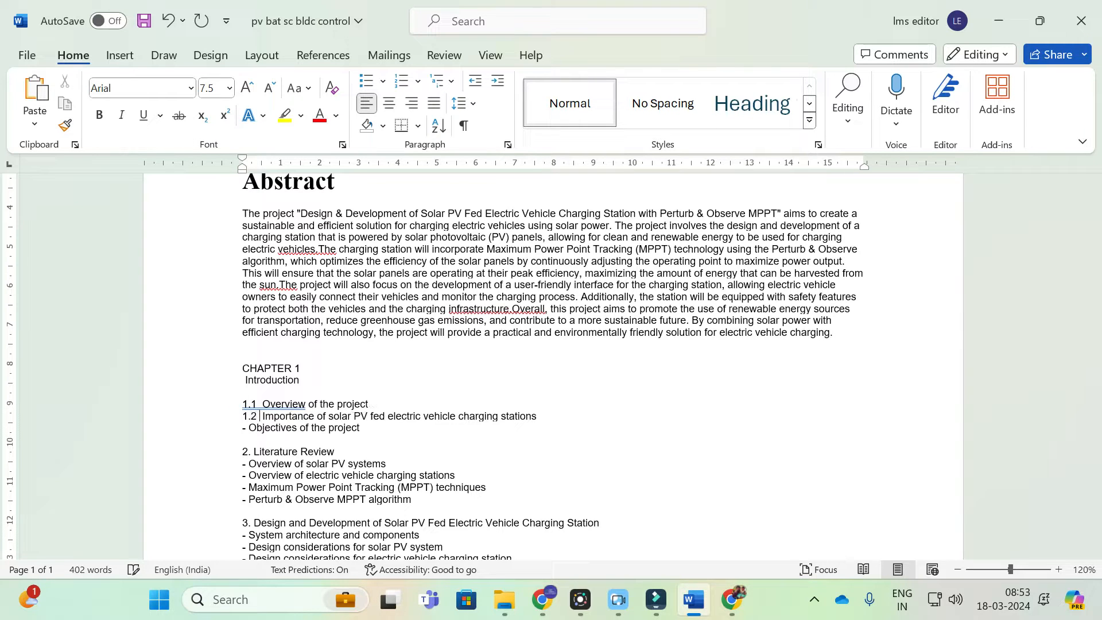
{"action": "left_click", "coordinate": [247, 426]}
{"action": "key", "text": "BackSpace"}
{"action": "type", "text": "1.3"}
Put "CHAPTER 2" on its own line above Literature Review and insert a blank line below the chapter title.
{"action": "scroll", "coordinate": [220, 310], "scroll_direction": "down", "scroll_amount": 4}
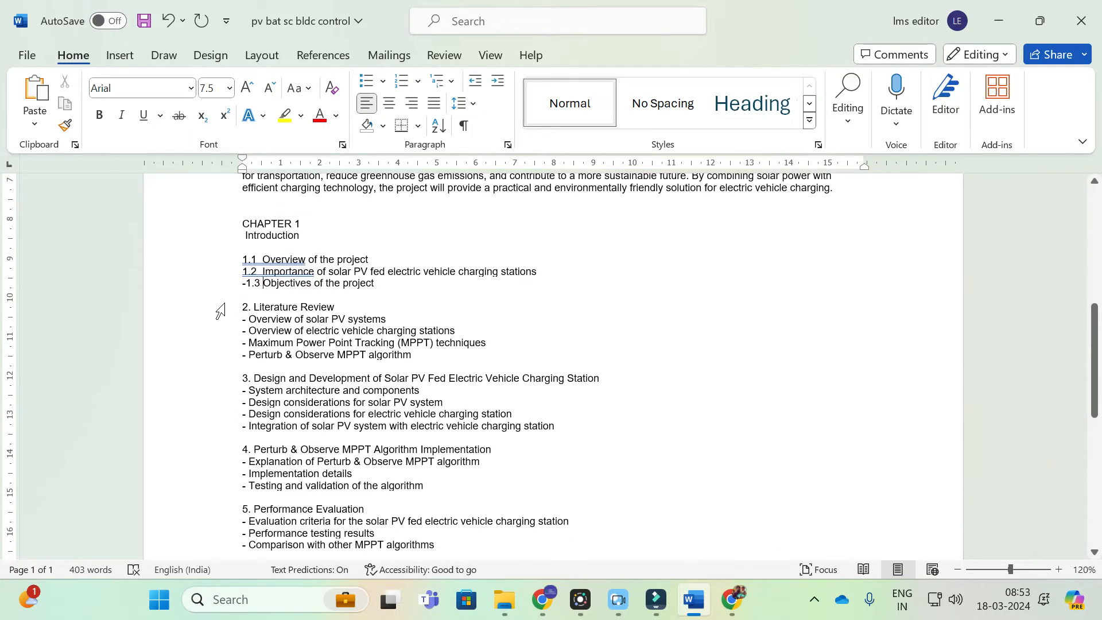
{"action": "left_click", "coordinate": [251, 307]}
{"action": "key", "text": "Return"}
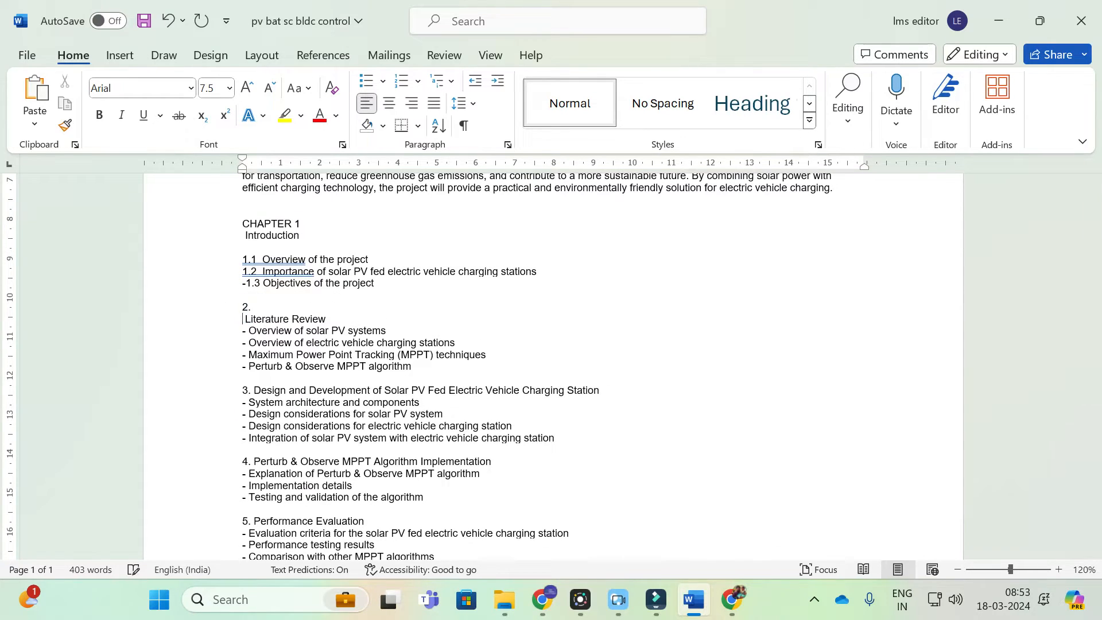
{"action": "key", "text": "Up"}
{"action": "type", "text": "CHAPTER"}
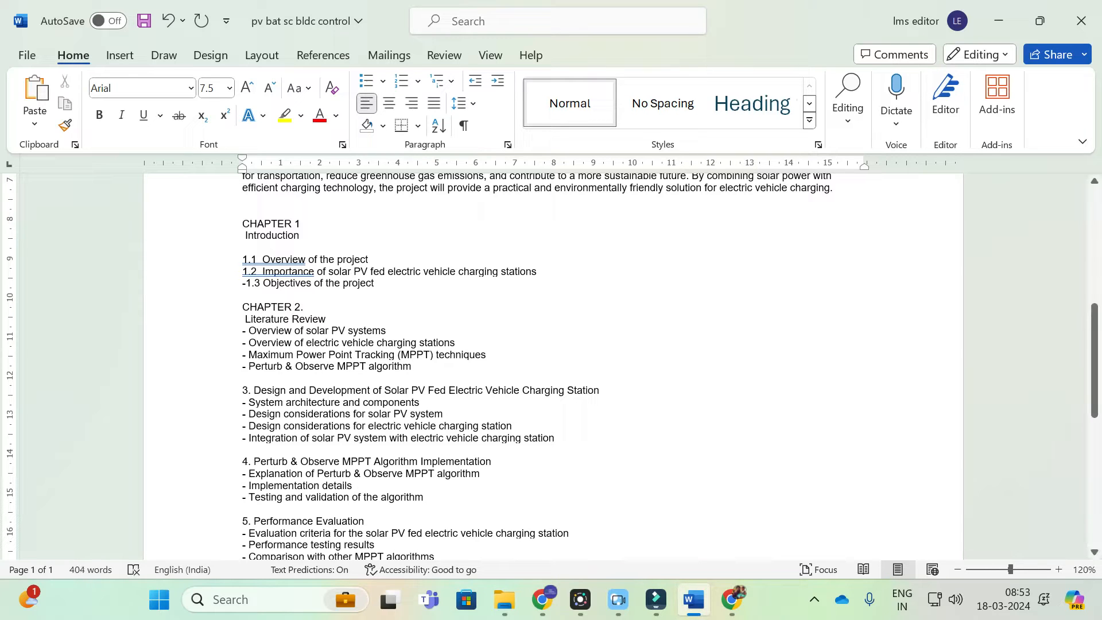
{"action": "left_click", "coordinate": [302, 306]}
{"action": "key", "text": "BackSpace"}
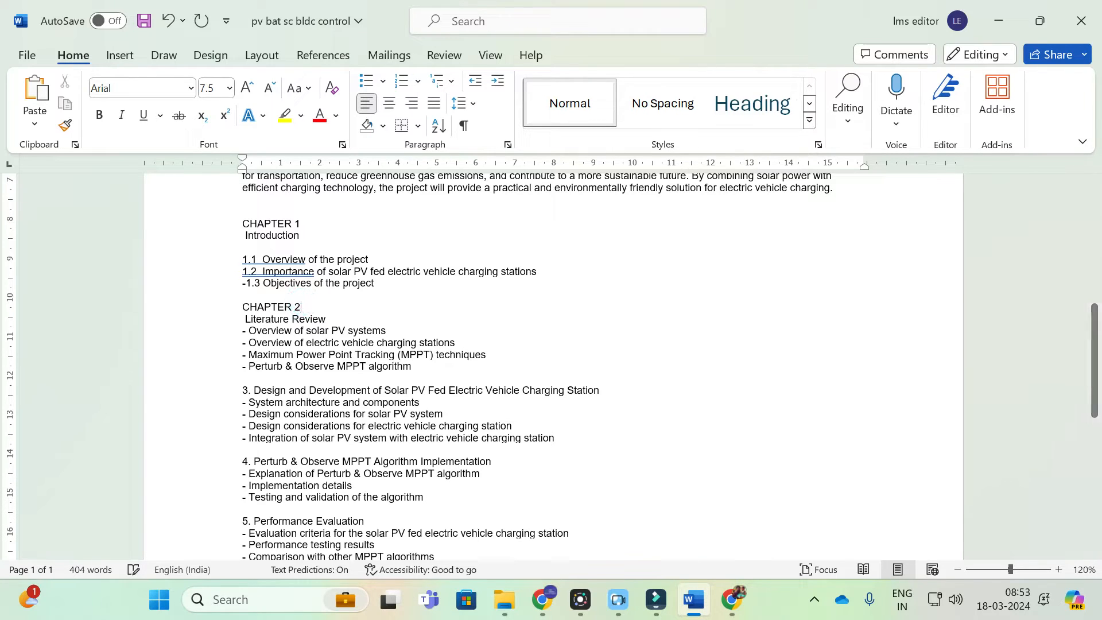
{"action": "left_click", "coordinate": [342, 320]}
{"action": "key", "text": "Return"}
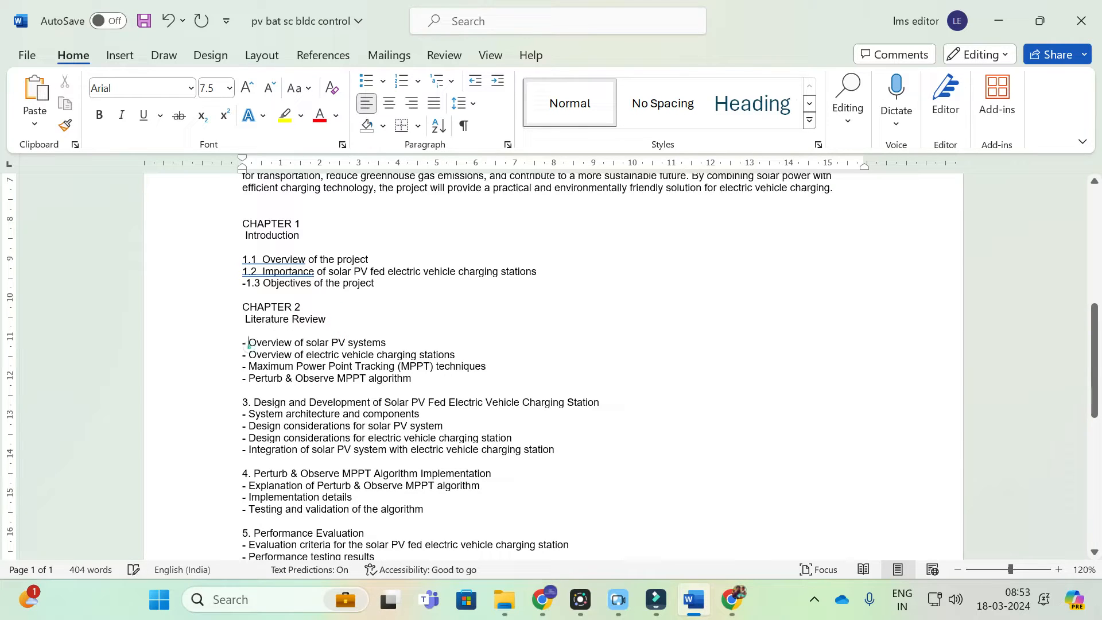
Remove the leading dashes from the four subheadings under Literature Review, keeping each on its own line.
{"action": "key", "text": "BackSpace"}
{"action": "key", "text": "BackSpace"}
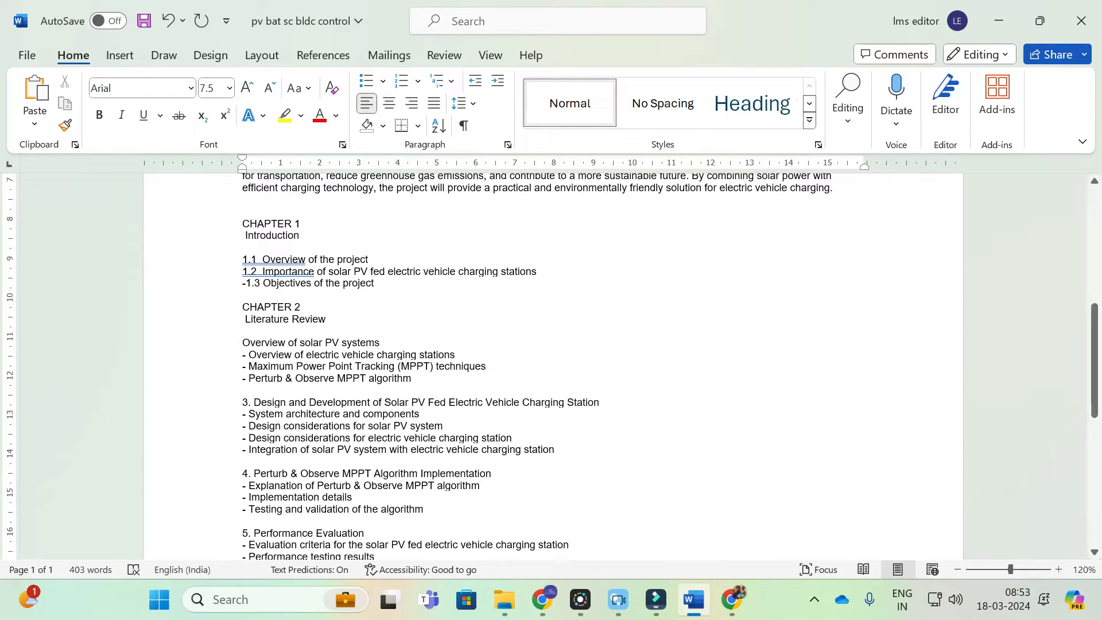
{"action": "left_click", "coordinate": [248, 367]}
{"action": "key", "text": "BackSpace"}
{"action": "key", "text": "BackSpace"}
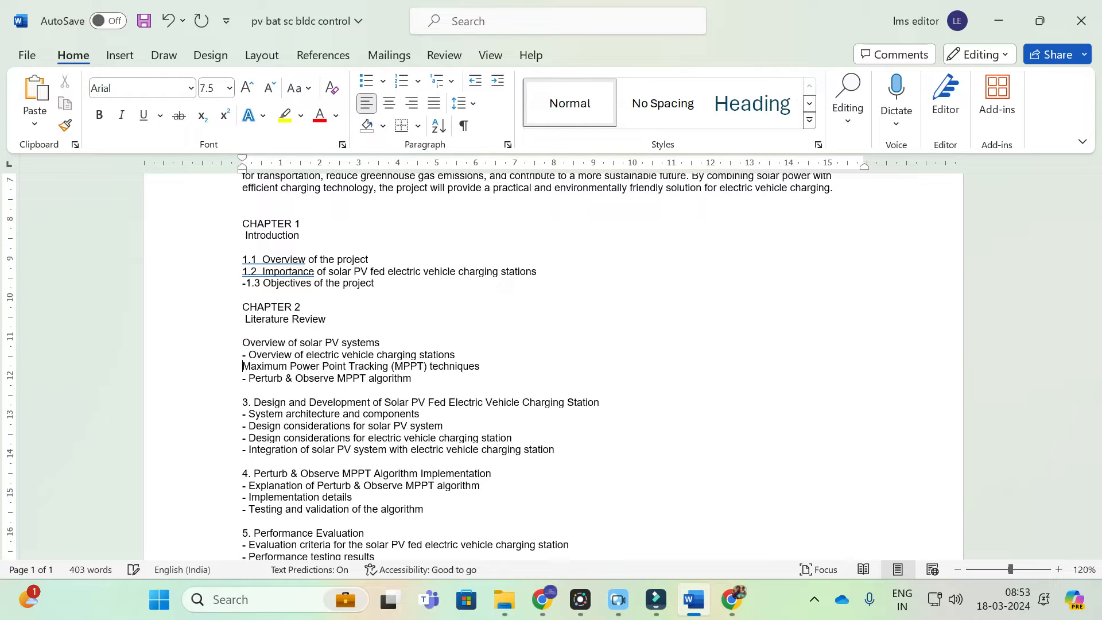
{"action": "left_click", "coordinate": [248, 355]}
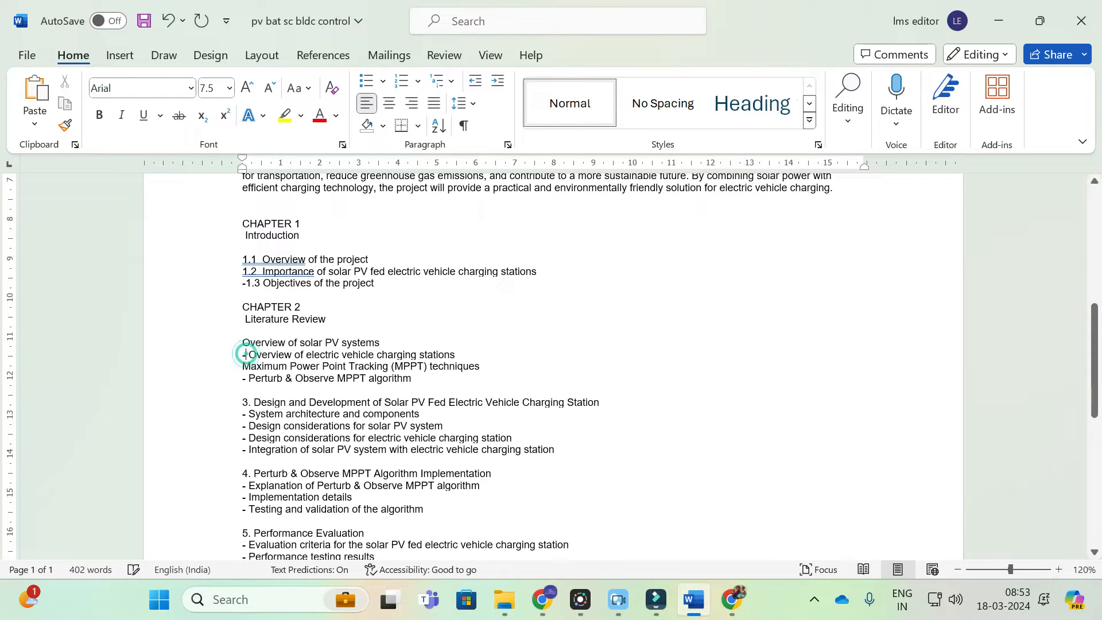
{"action": "key", "text": "BackSpace"}
{"action": "key", "text": "BackSpace"}
{"action": "key", "text": "BackSpace"}
{"action": "key", "text": "Return"}
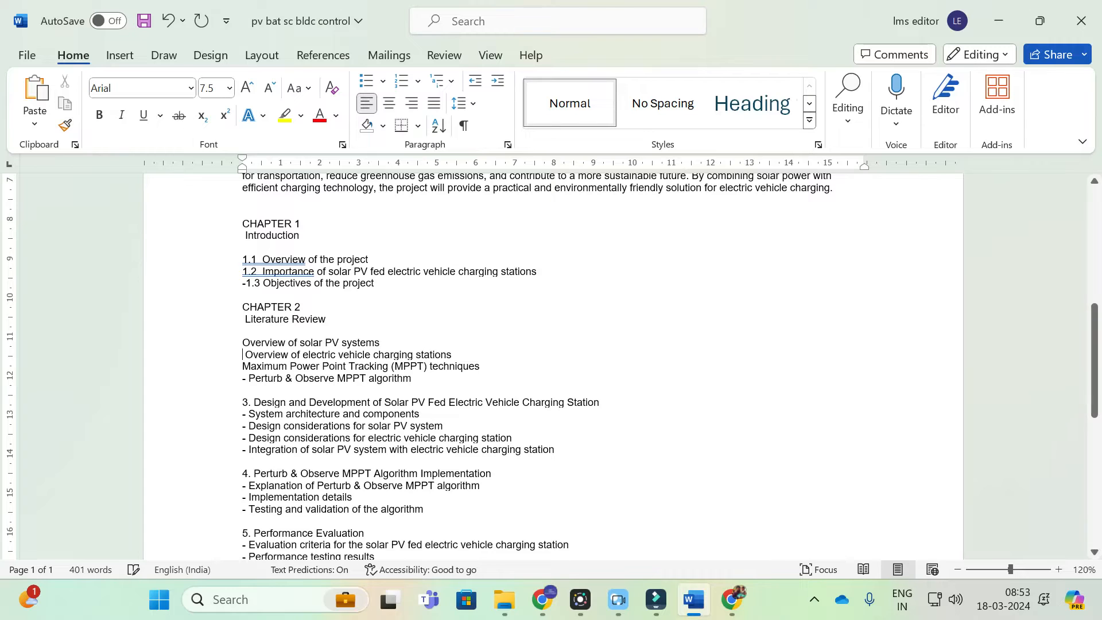
{"action": "left_click", "coordinate": [246, 378]}
{"action": "key", "text": "BackSpace"}
{"action": "key", "text": "BackSpace"}
{"action": "key", "text": "Return"}
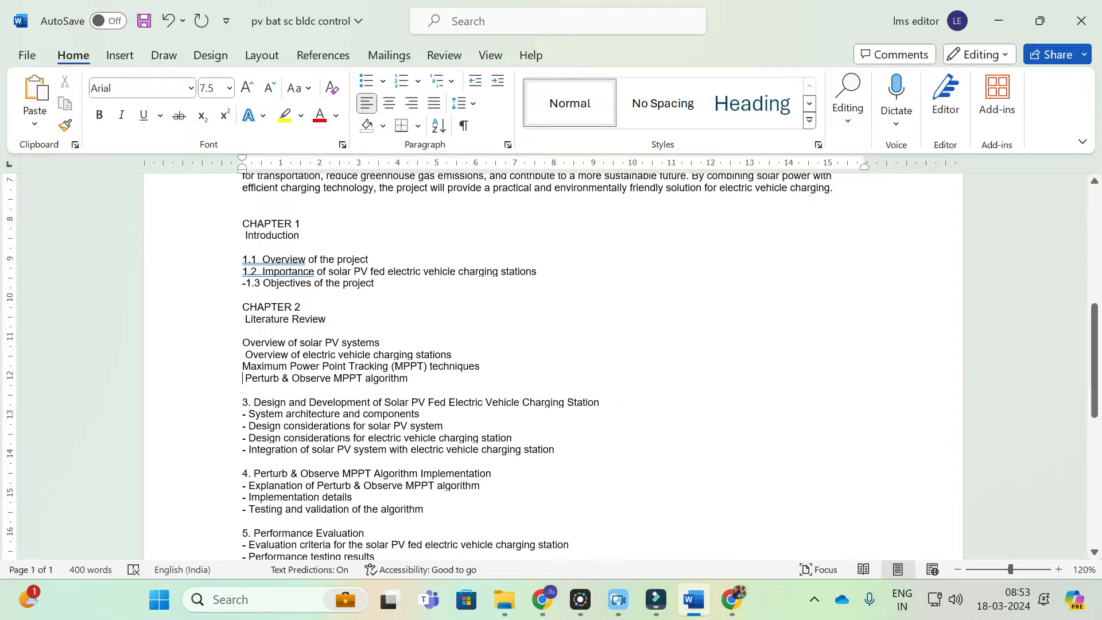
Number the four subheadings under Literature Review 2.1, 2.2, 2.3 and 2.4.
{"action": "left_click", "coordinate": [242, 343]}
{"action": "type", "text": "2.2"}
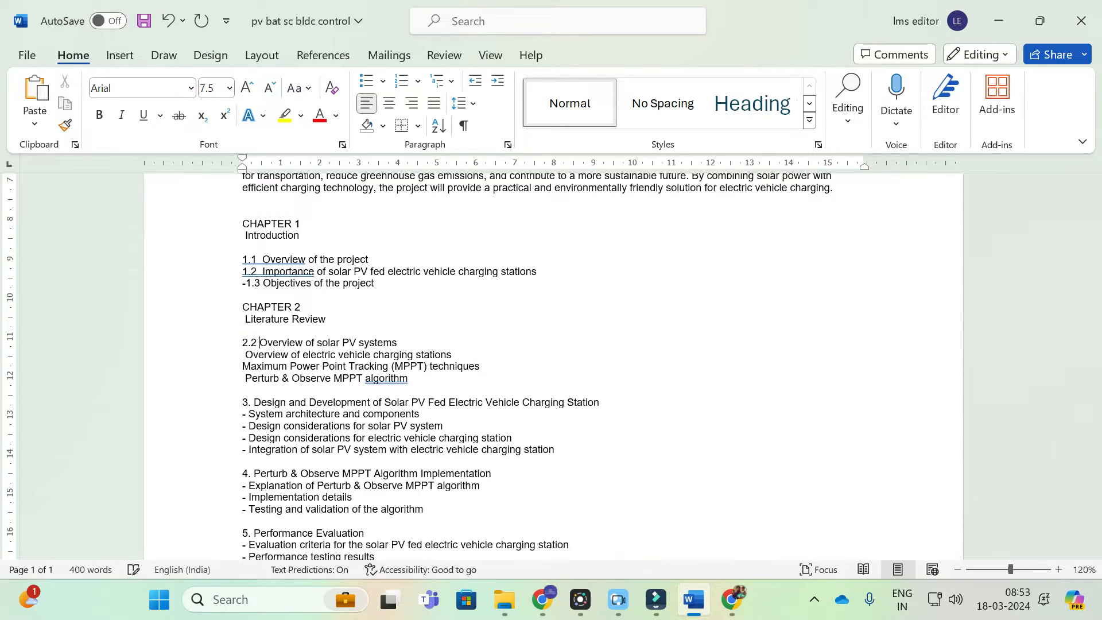
{"action": "key", "text": "BackSpace"}
{"action": "key", "text": "BackSpace"}
{"action": "type", "text": "1"}
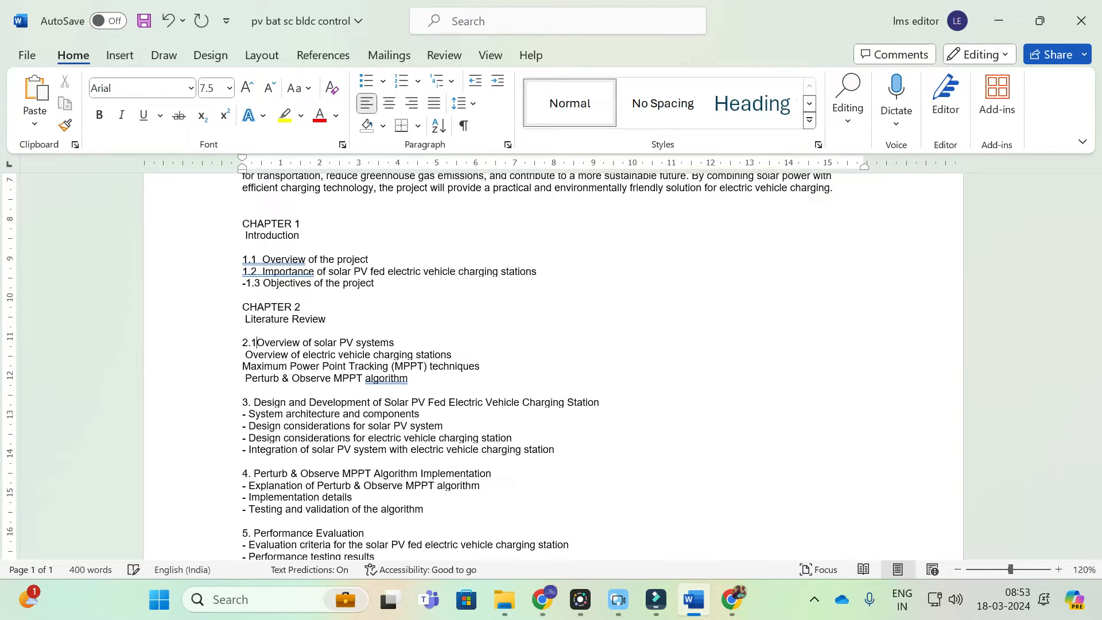
{"action": "left_click", "coordinate": [242, 354]}
{"action": "type", "text": "2.2"}
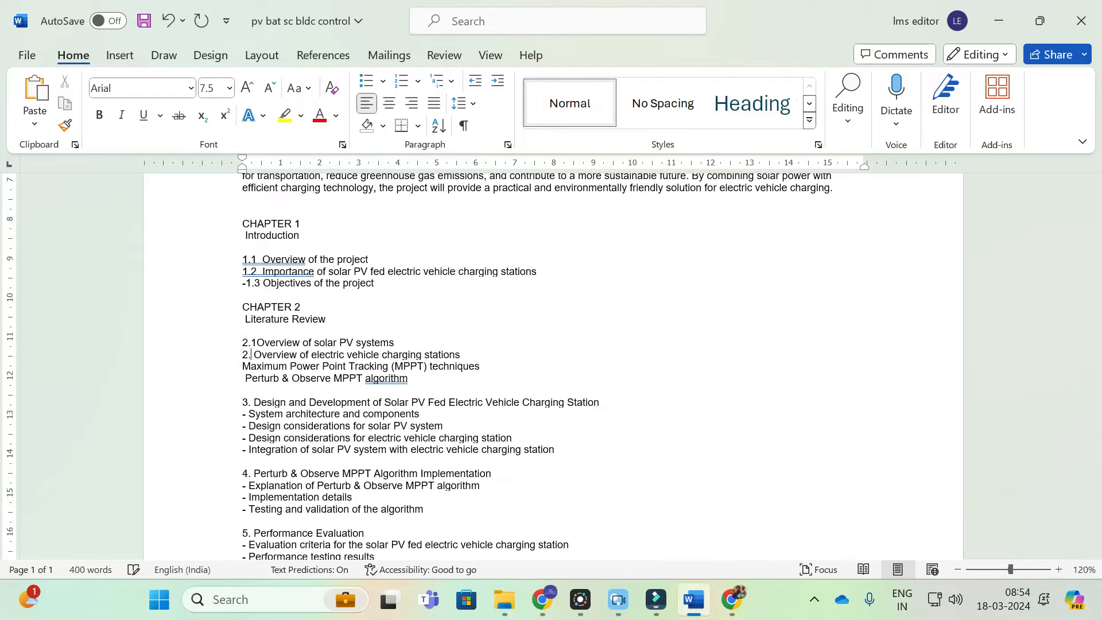
{"action": "left_click", "coordinate": [242, 366]}
{"action": "type", "text": "2.3"}
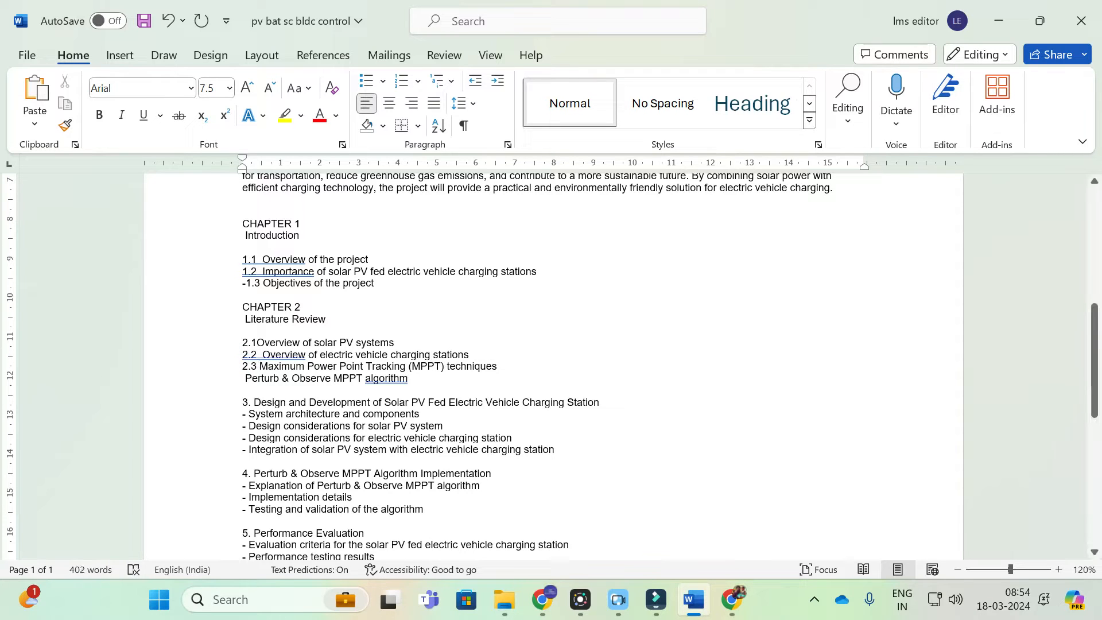
{"action": "left_click", "coordinate": [242, 377]}
{"action": "type", "text": "2.4"}
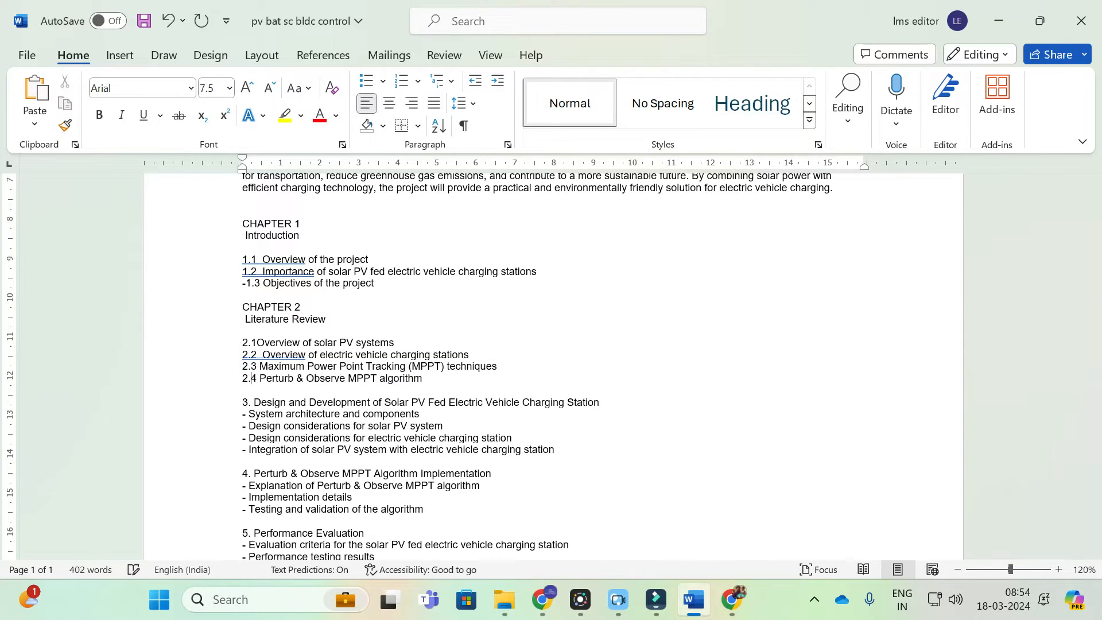
Replace the "3." before Design and Development of Solar PV Fed Electric Vehicle Charging Station with "CHAPTER 3" on its own line above the title.
{"action": "scroll", "coordinate": [552, 367], "scroll_direction": "down", "scroll_amount": 2}
{"action": "left_click", "coordinate": [253, 355]}
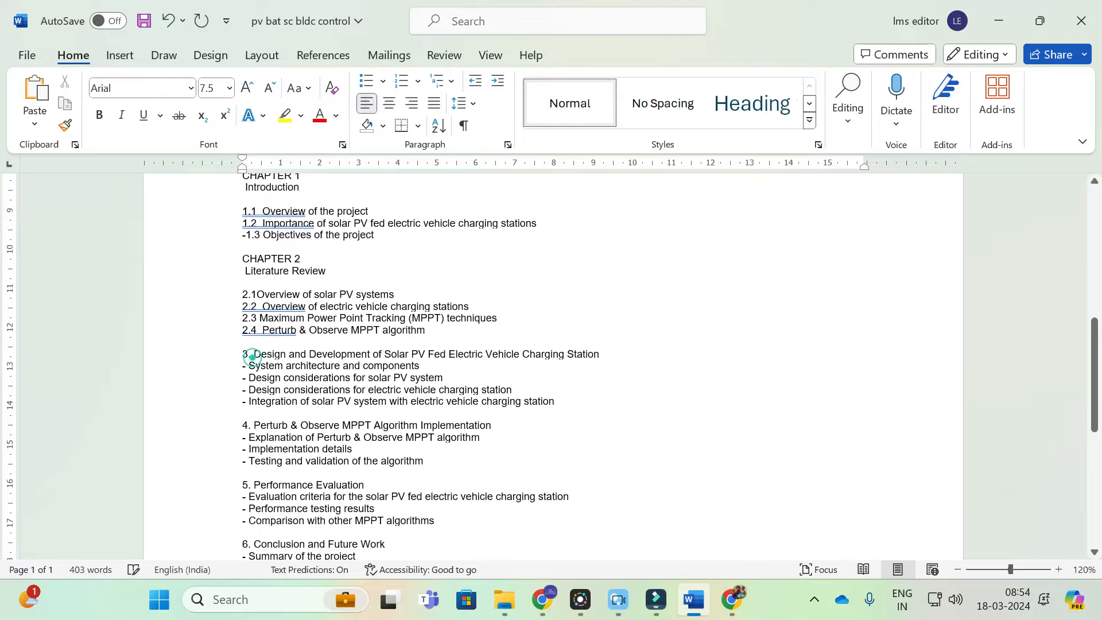
{"action": "key", "text": "Return"}
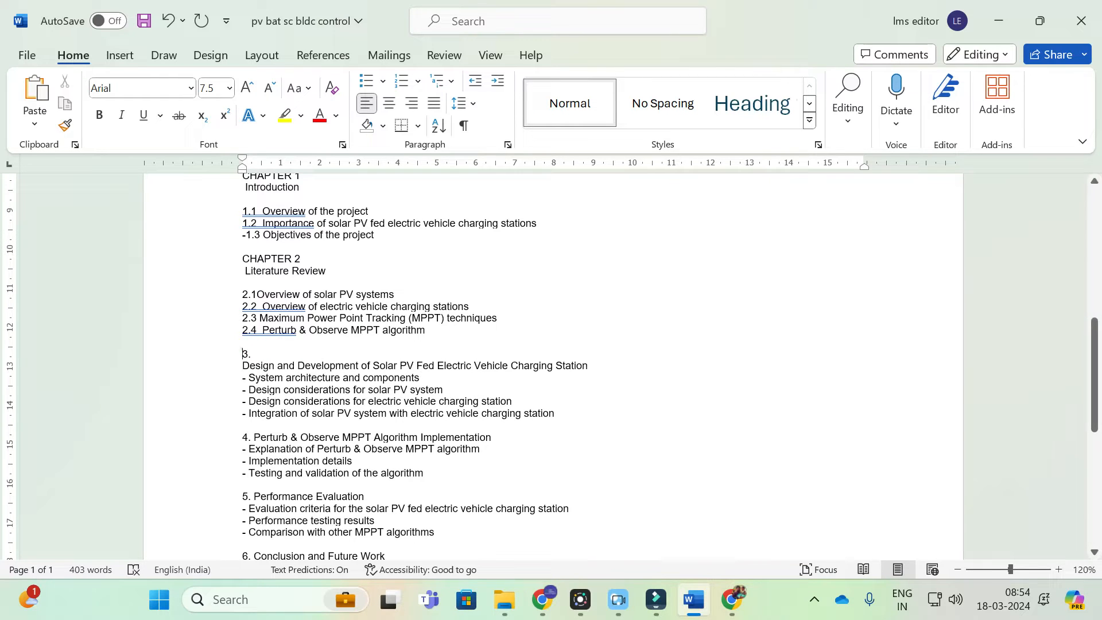
{"action": "type", "text": "CHAPTER"}
{"action": "left_click", "coordinate": [305, 353]}
{"action": "key", "text": "BackSpace"}
Replace the dashes before System architecture and components and Design considerations for solar PV system with 3.1 and 3.2.
{"action": "left_click", "coordinate": [246, 378]}
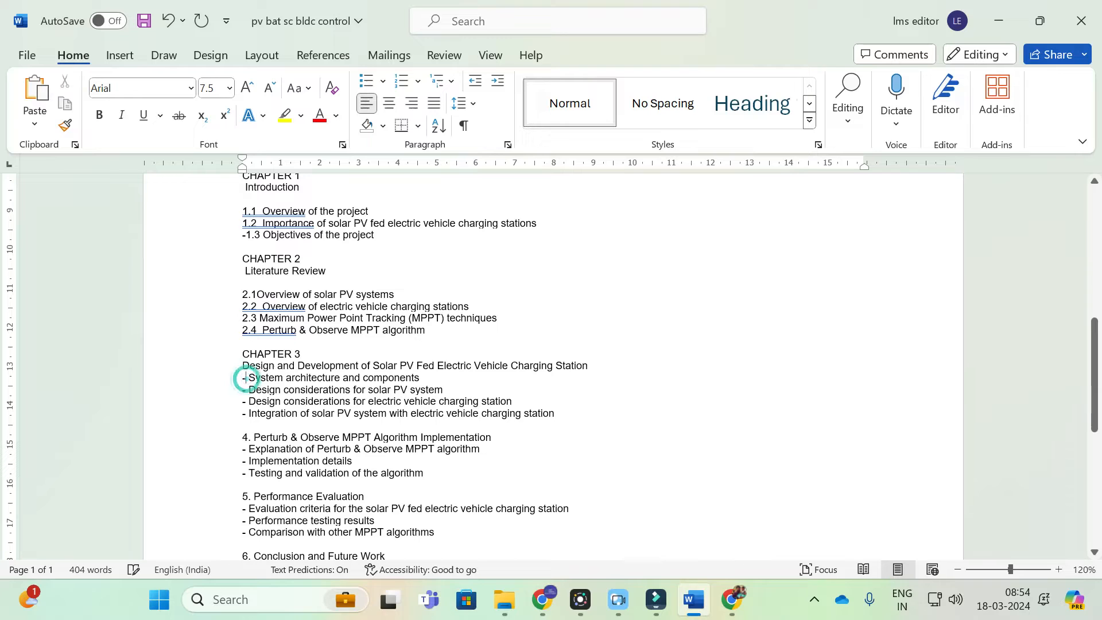
{"action": "key", "text": "BackSpace"}
{"action": "type", "text": "3.1"}
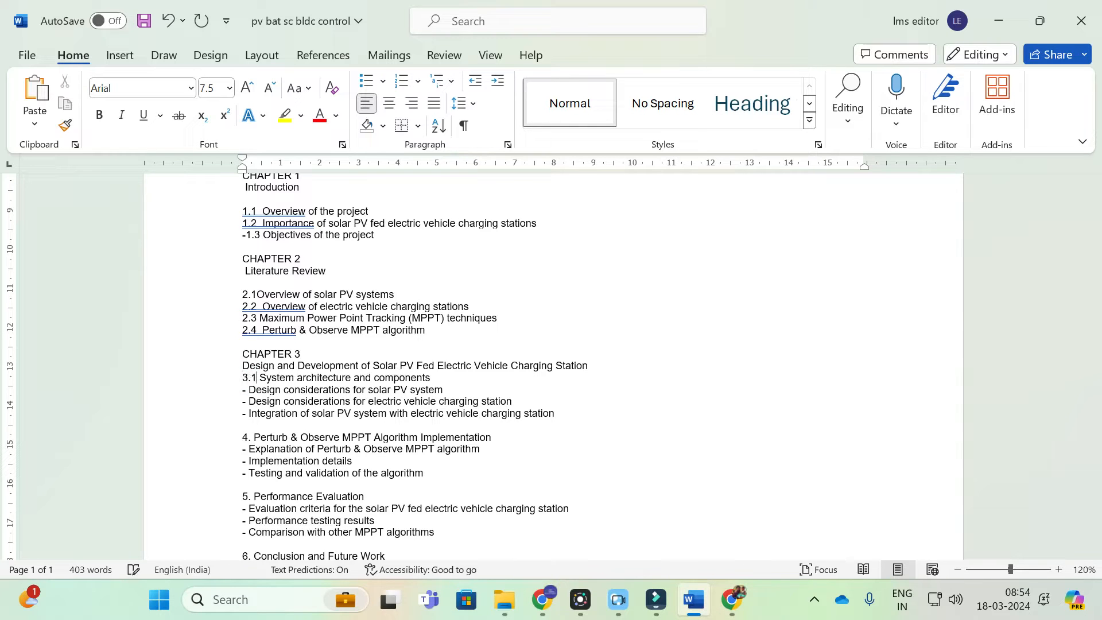
{"action": "left_click", "coordinate": [249, 390]}
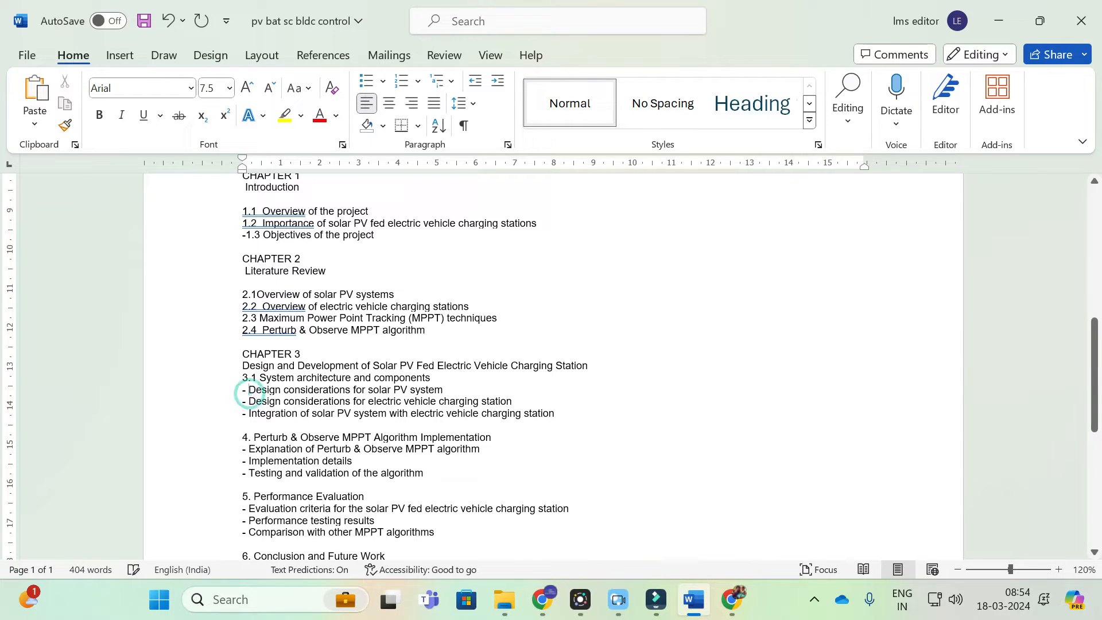
{"action": "key", "text": "BackSpace"}
{"action": "type", "text": "3.2"}
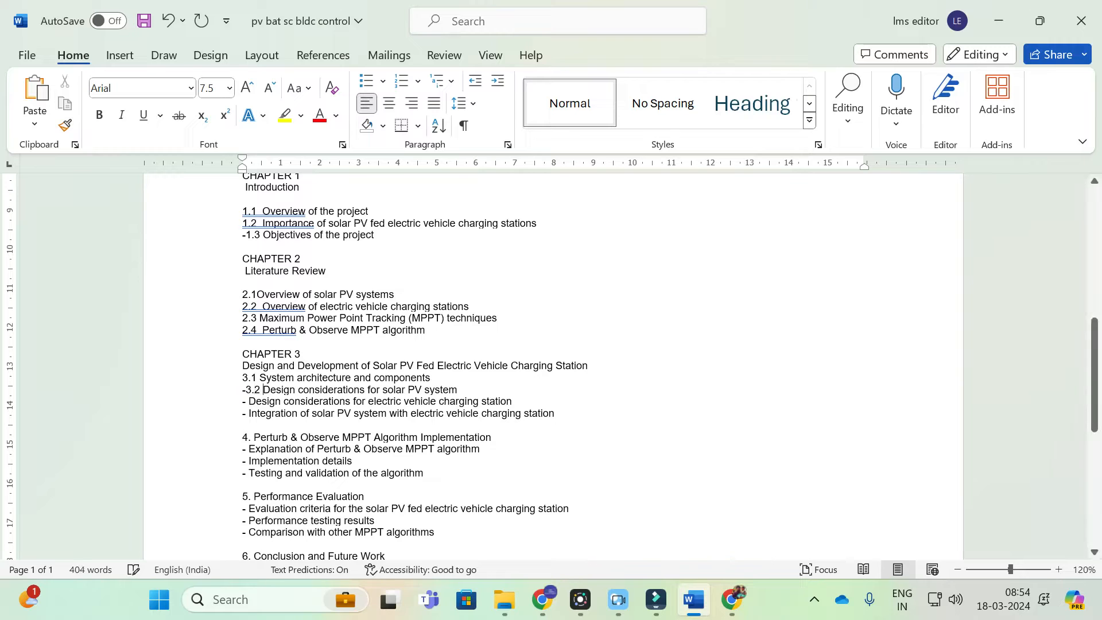
{"action": "key", "text": "BackSpace"}
Replace the dashes before the last two Chapter 3 subheadings with 3.3 and 3.4.
{"action": "left_click", "coordinate": [248, 401]}
{"action": "key", "text": "BackSpace"}
{"action": "key", "text": "BackSpace"}
{"action": "type", "text": "3.3"}
{"action": "left_click", "coordinate": [250, 413]}
{"action": "key", "text": "BackSpace"}
{"action": "key", "text": "BackSpace"}
{"action": "type", "text": "3.4"}
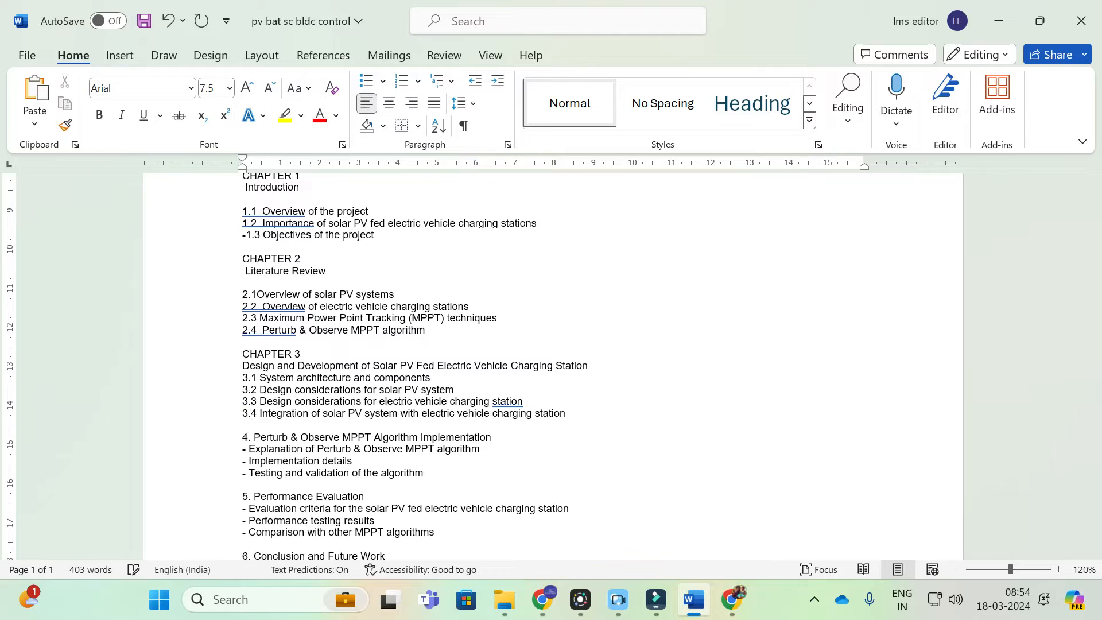
Replace the "4." before Perturb & Observe MPPT Algorithm Implementation with "CHAPTER 4" on its own line above the title.
{"action": "scroll", "coordinate": [551, 367], "scroll_direction": "down", "scroll_amount": 5}
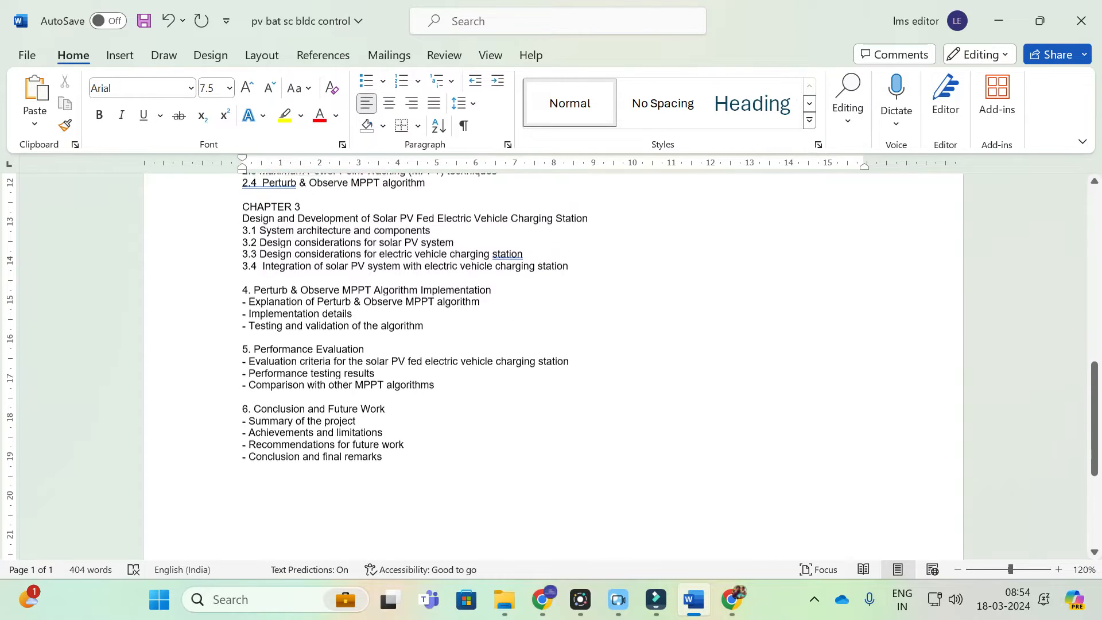
{"action": "left_click", "coordinate": [251, 290]}
{"action": "key", "text": "Return"}
{"action": "type", "text": "CHAPTER 4."}
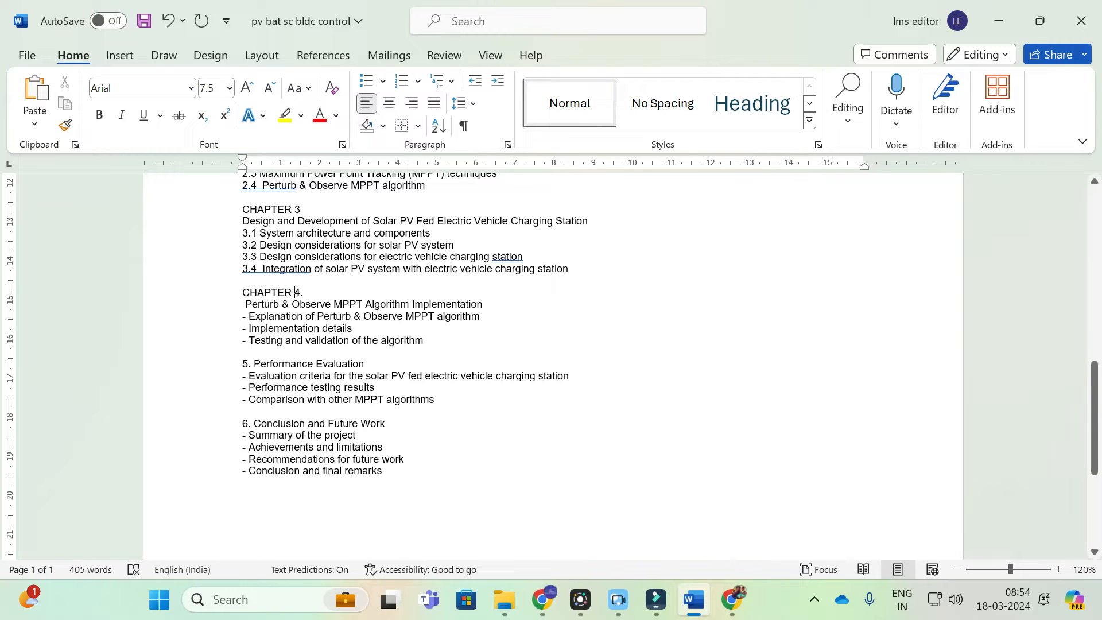
{"action": "left_click", "coordinate": [305, 292]}
{"action": "key", "text": "BackSpace"}
Number the Perturb & Observe MPPT Algorithm Implementation line 4.1 and replace the dashes of the two lines below it with 4.2 and 4.3.
{"action": "type", "text": "4.1"}
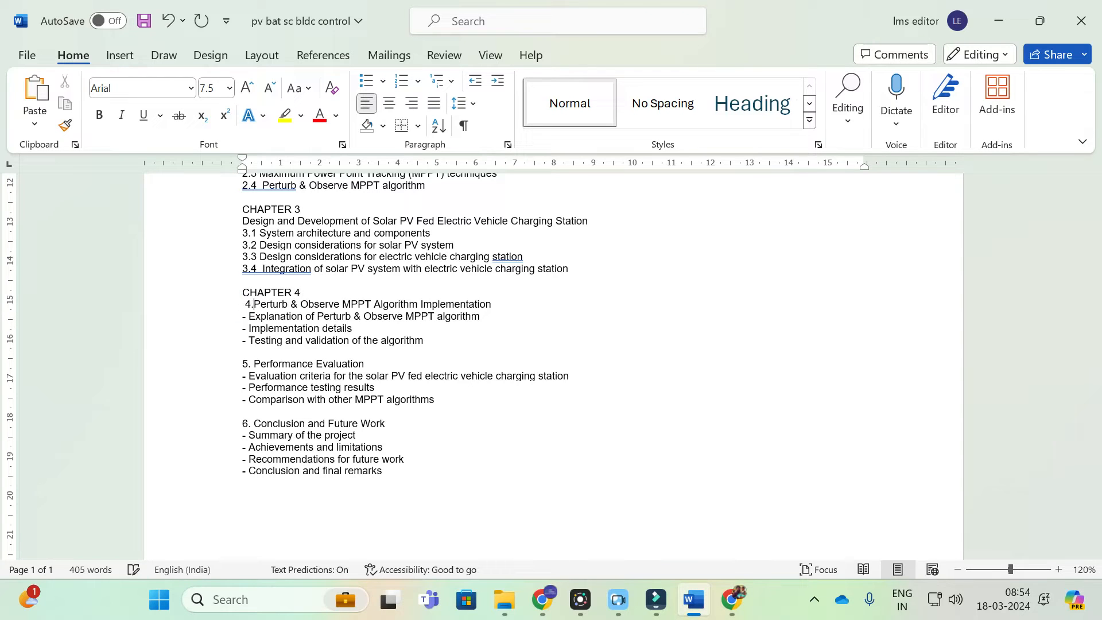
{"action": "left_click", "coordinate": [245, 316]}
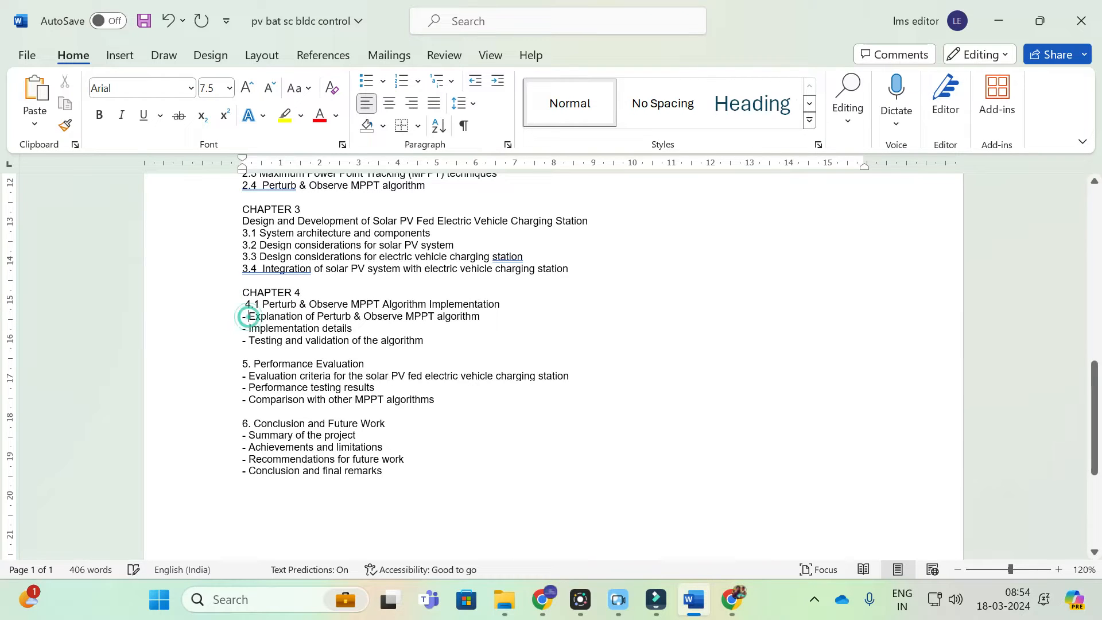
{"action": "key", "text": "BackSpace"}
{"action": "type", "text": "4.2"}
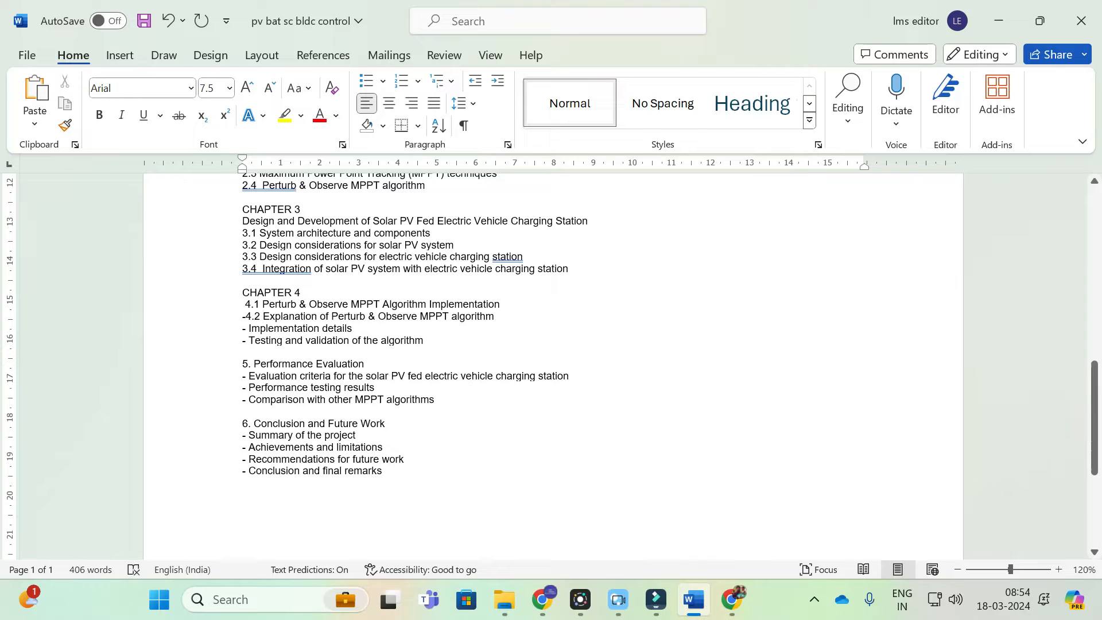
{"action": "left_click", "coordinate": [248, 327]}
{"action": "key", "text": "BackSpace"}
{"action": "type", "text": "4.3"}
{"action": "left_click", "coordinate": [246, 317]}
{"action": "key", "text": "BackSpace"}
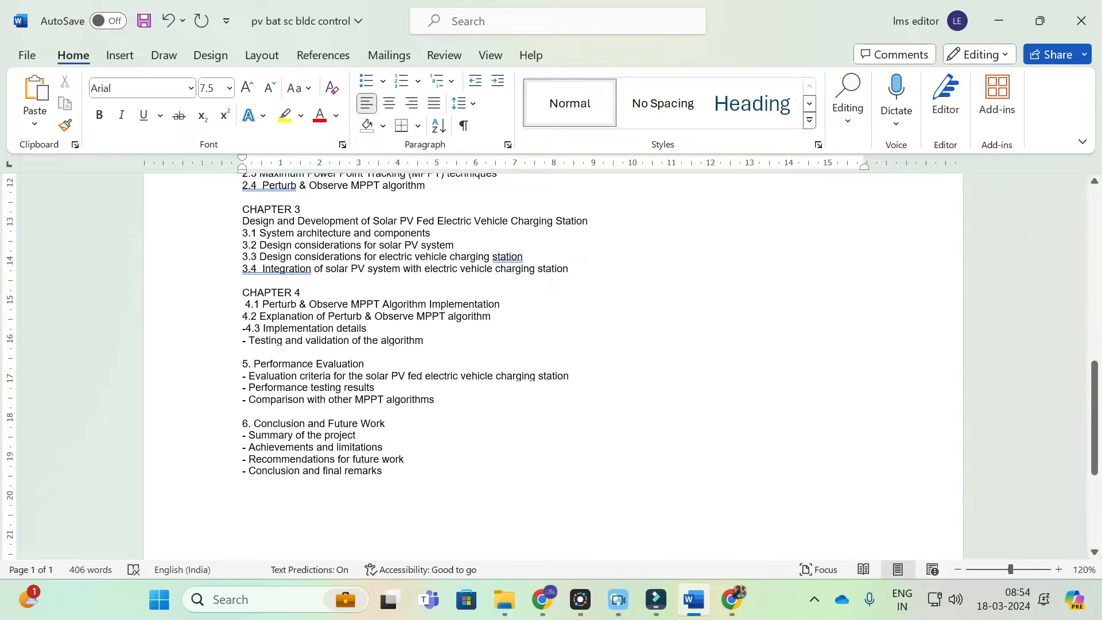
{"action": "left_click", "coordinate": [245, 329]}
{"action": "key", "text": "BackSpace"}
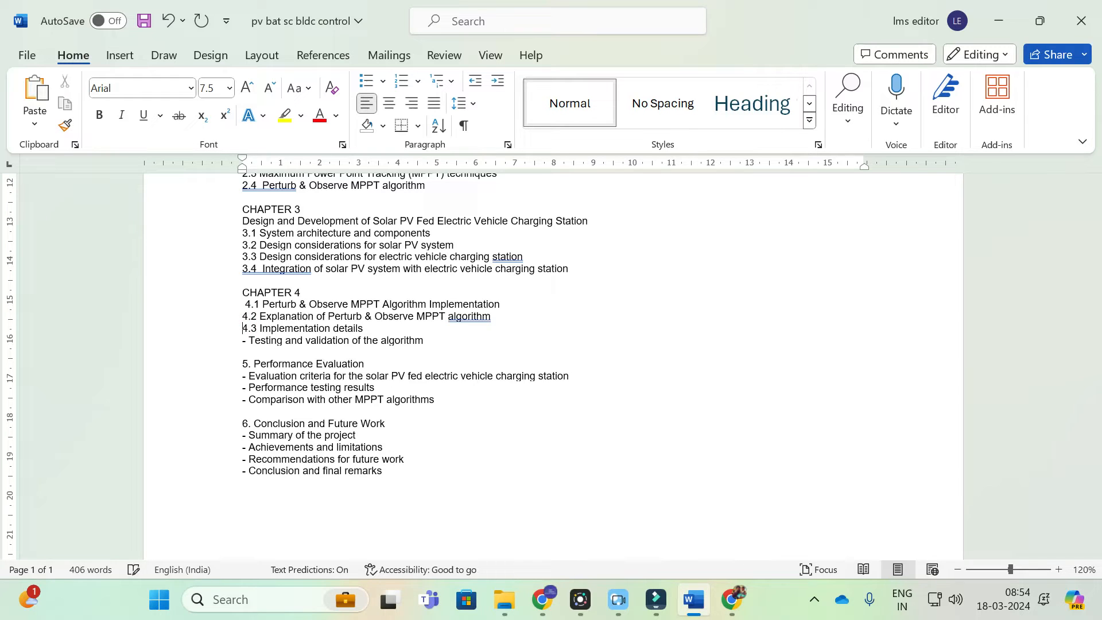
Replace the dash before Testing and validation of the algorithm with 4.4.
{"action": "left_click", "coordinate": [249, 341]}
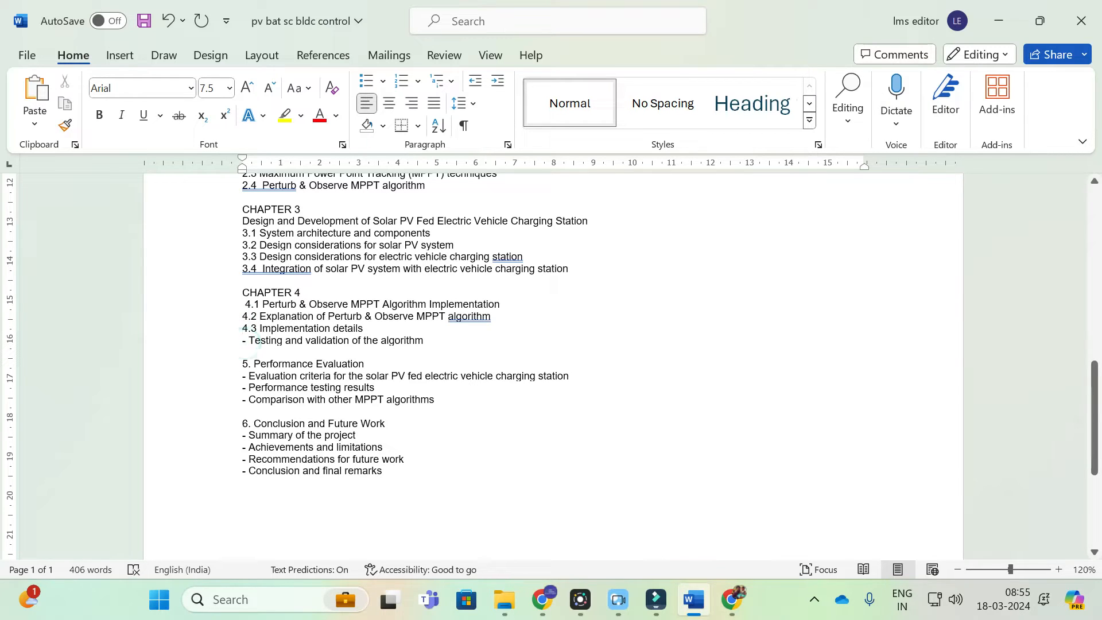
{"action": "key", "text": "BackSpace"}
{"action": "key", "text": "BackSpace"}
{"action": "type", "text": "4.4"}
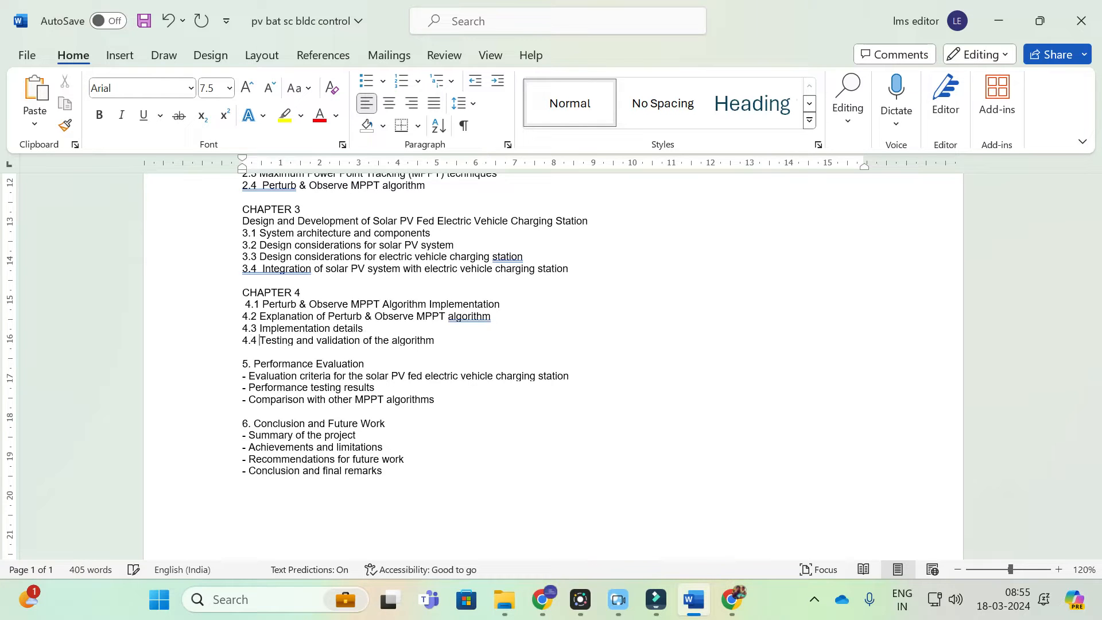
Put "CHAPTER 5." on its own line above Performance Evaluation and insert a blank line below the chapter title.
{"action": "scroll", "coordinate": [552, 367], "scroll_direction": "down", "scroll_amount": 4}
{"action": "left_click", "coordinate": [254, 218]}
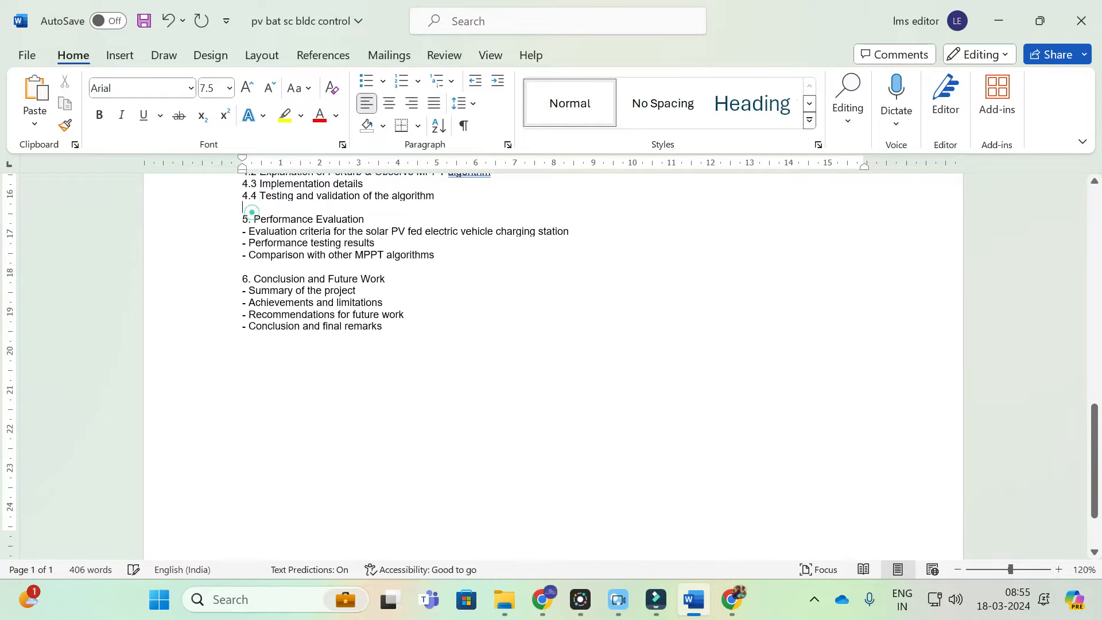
{"action": "key", "text": "Return"}
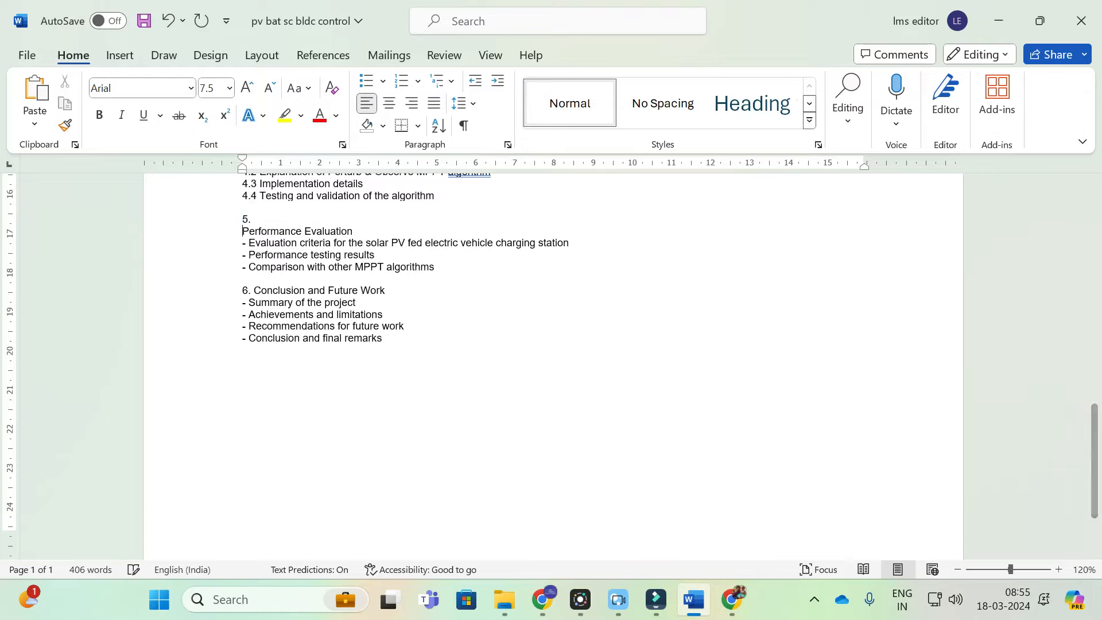
{"action": "type", "text": "CHAP"}
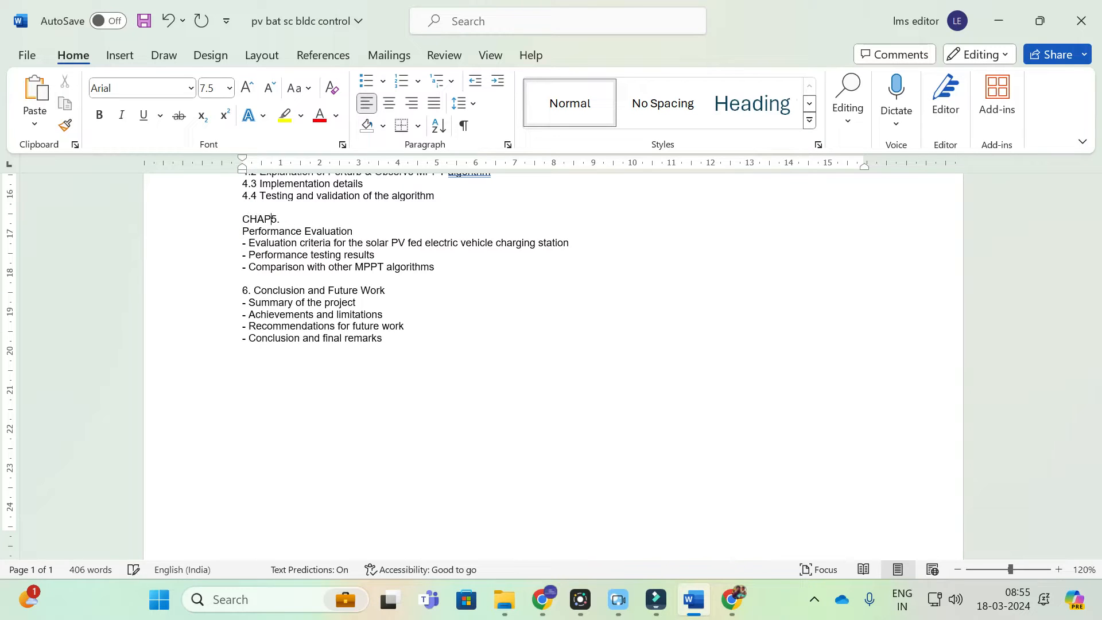
{"action": "type", "text": "TER"}
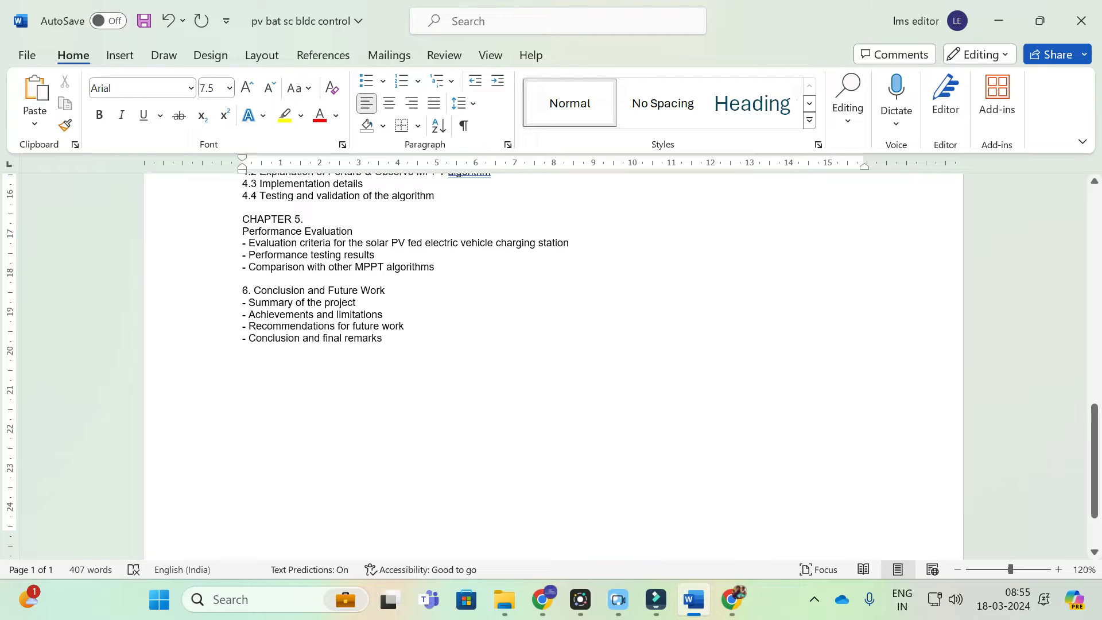
{"action": "left_click", "coordinate": [361, 228]}
{"action": "key", "text": "Return"}
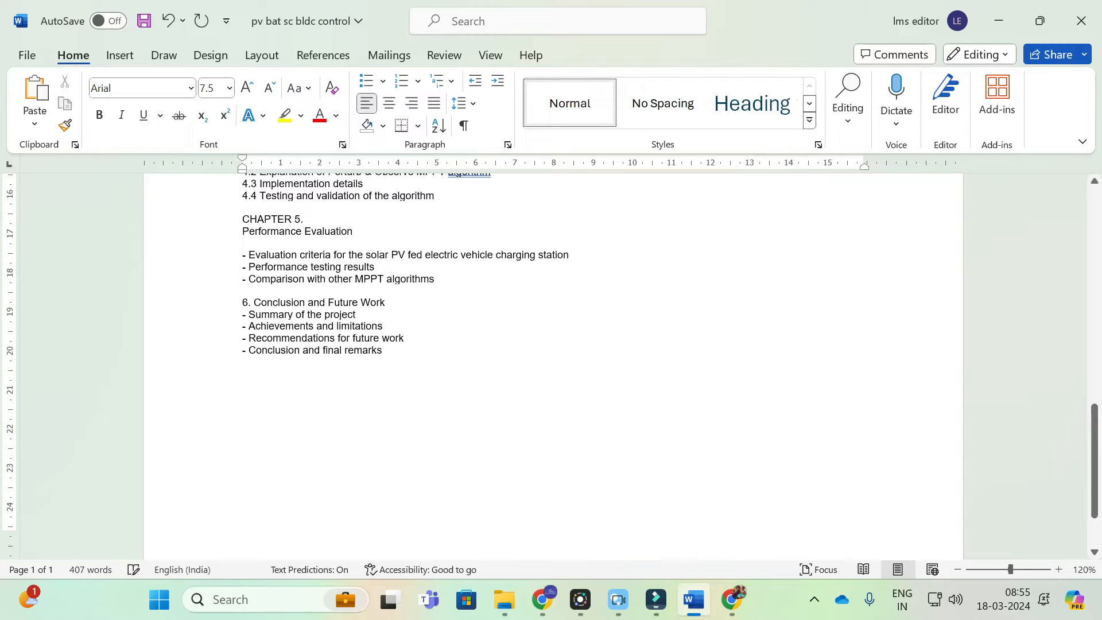
Replace the dashes before the three Performance Evaluation subheadings with 5.1, 5.2 and 5.4.
{"action": "left_click", "coordinate": [246, 256]}
{"action": "key", "text": "BackSpace"}
{"action": "type", "text": "5.1"}
{"action": "left_click", "coordinate": [247, 267]}
{"action": "key", "text": "BackSpace"}
{"action": "type", "text": "5.2"}
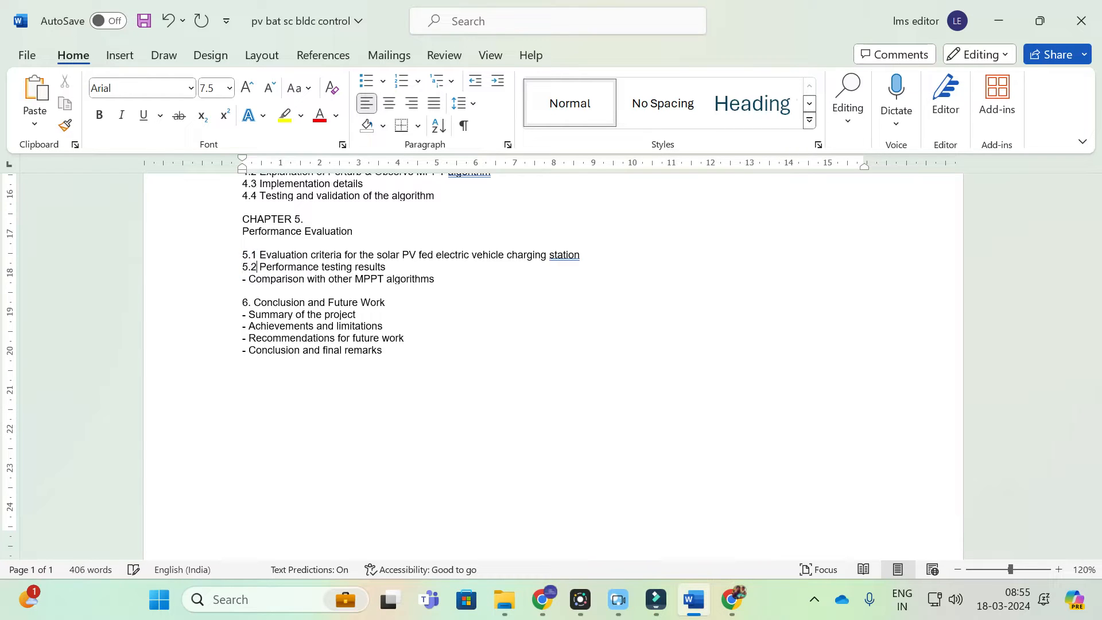
{"action": "left_click", "coordinate": [246, 280]}
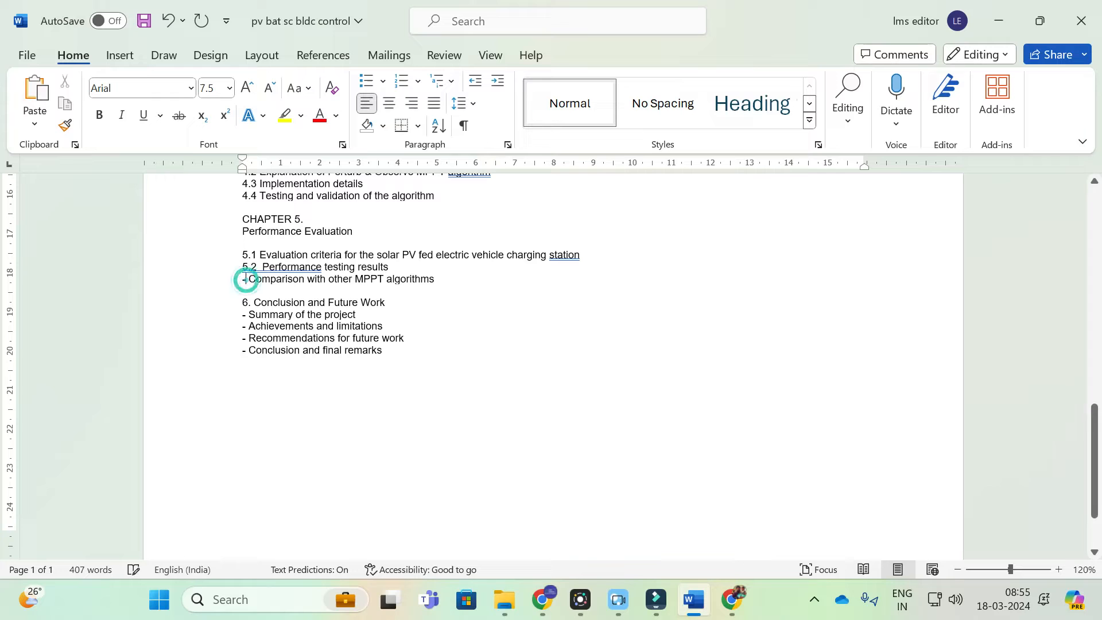
{"action": "key", "text": "BackSpace"}
{"action": "type", "text": "5.4"}
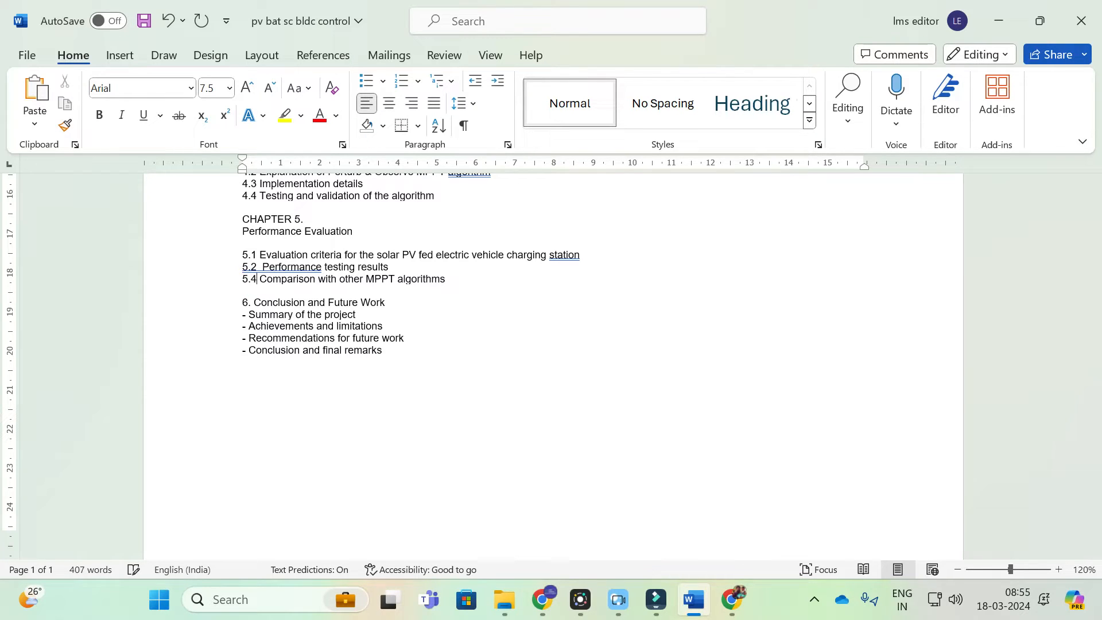
Put "CHAPTER 6." on its own line above Conclusion and Future Work.
{"action": "left_click", "coordinate": [254, 303]}
{"action": "key", "text": "Return"}
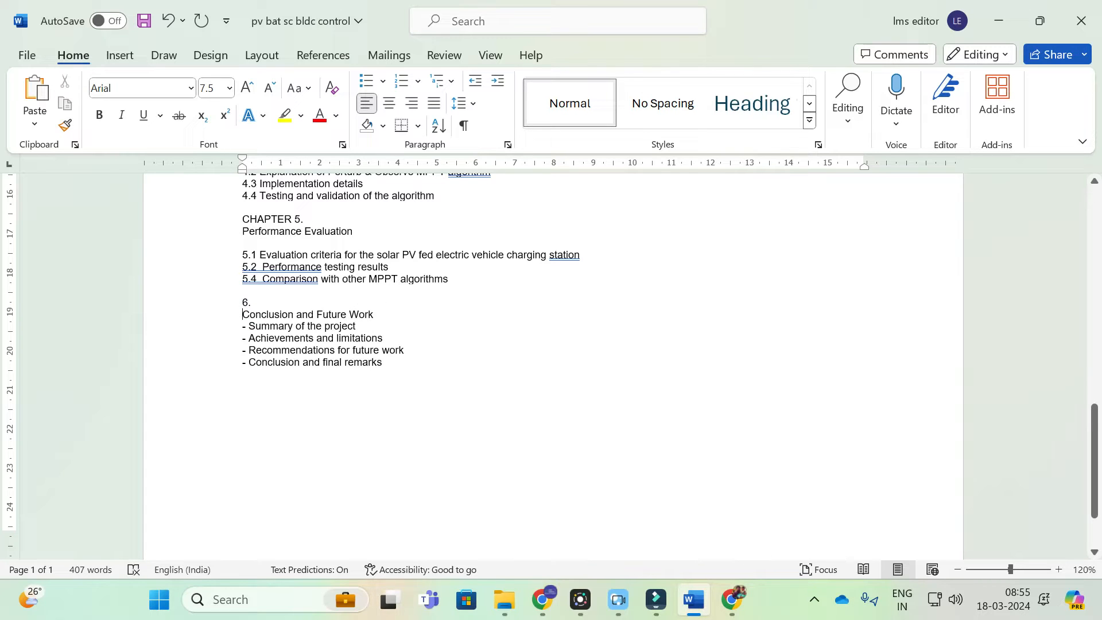
{"action": "type", "text": "CHAPTER"}
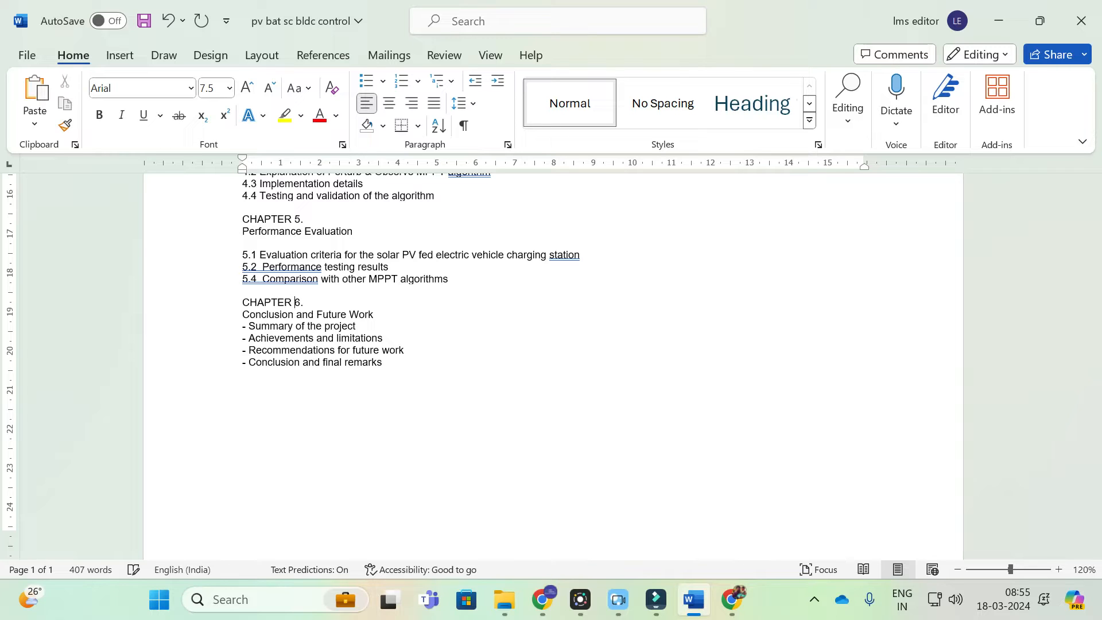
Replace the dash before Summary of the project with 6.1, keeping the subheading on one line.
{"action": "left_click", "coordinate": [250, 326]}
{"action": "key", "text": "Return"}
{"action": "key", "text": "BackSpace"}
{"action": "key", "text": "BackSpace"}
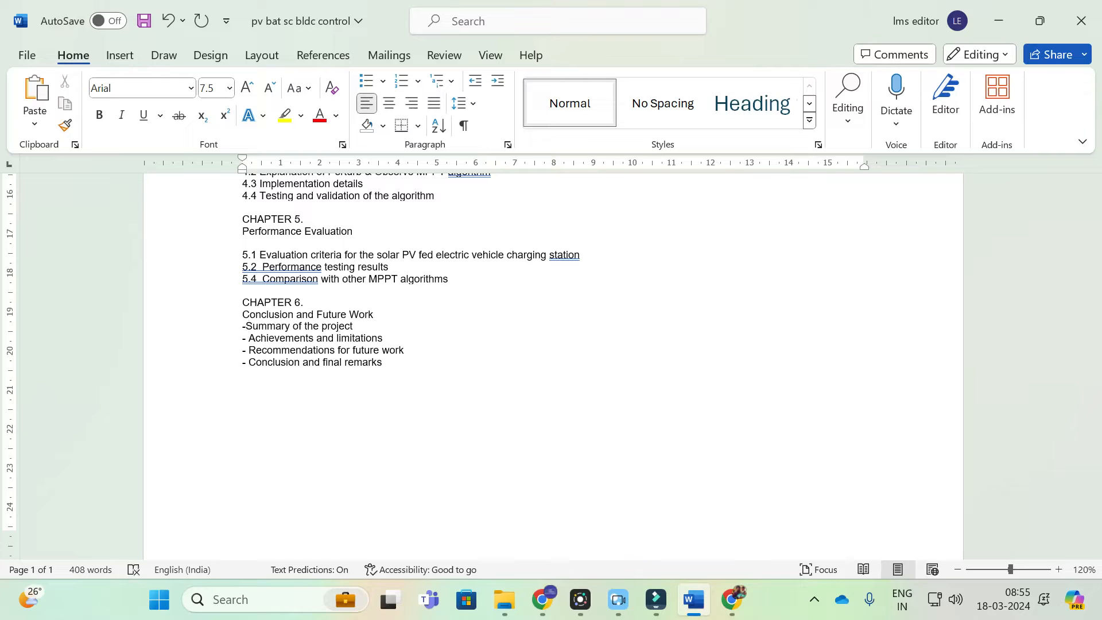
{"action": "key", "text": "BackSpace"}
{"action": "type", "text": "6.1"}
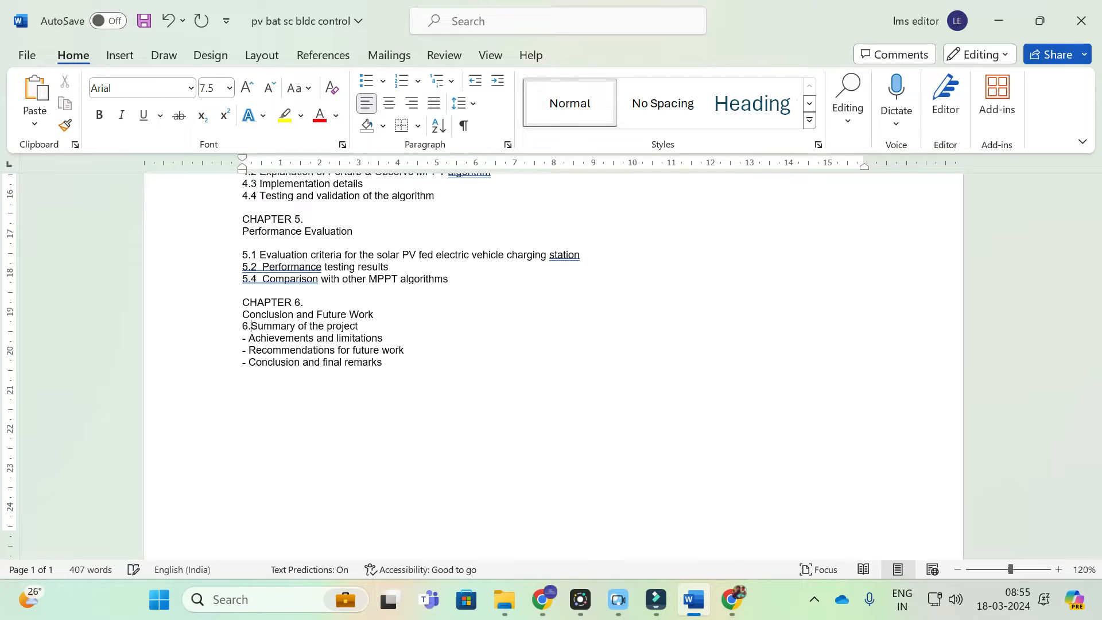
Replace the dashes before the last three Conclusion and Future Work subheadings with 6.2, 6.3 and 6.4.
{"action": "key", "text": "BackSpace"}
{"action": "key", "text": "BackSpace"}
{"action": "type", "text": "6"}
{"action": "key", "text": "BackSpace"}
{"action": "type", "text": "6.2"}
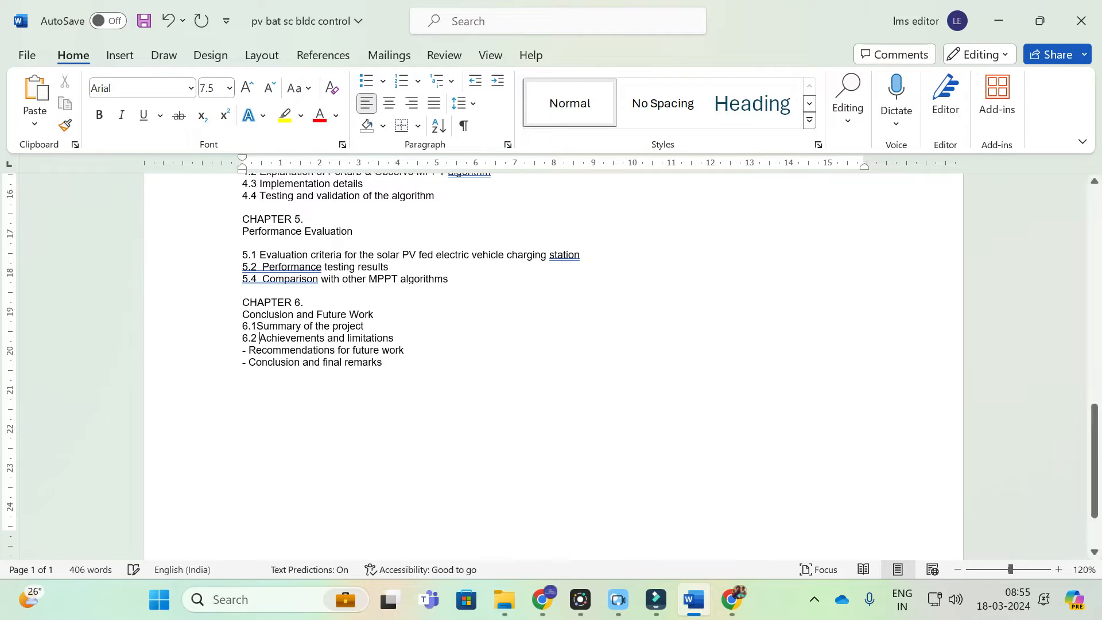
{"action": "key", "text": "BackSpace"}
{"action": "key", "text": "BackSpace"}
{"action": "type", "text": "6.3"}
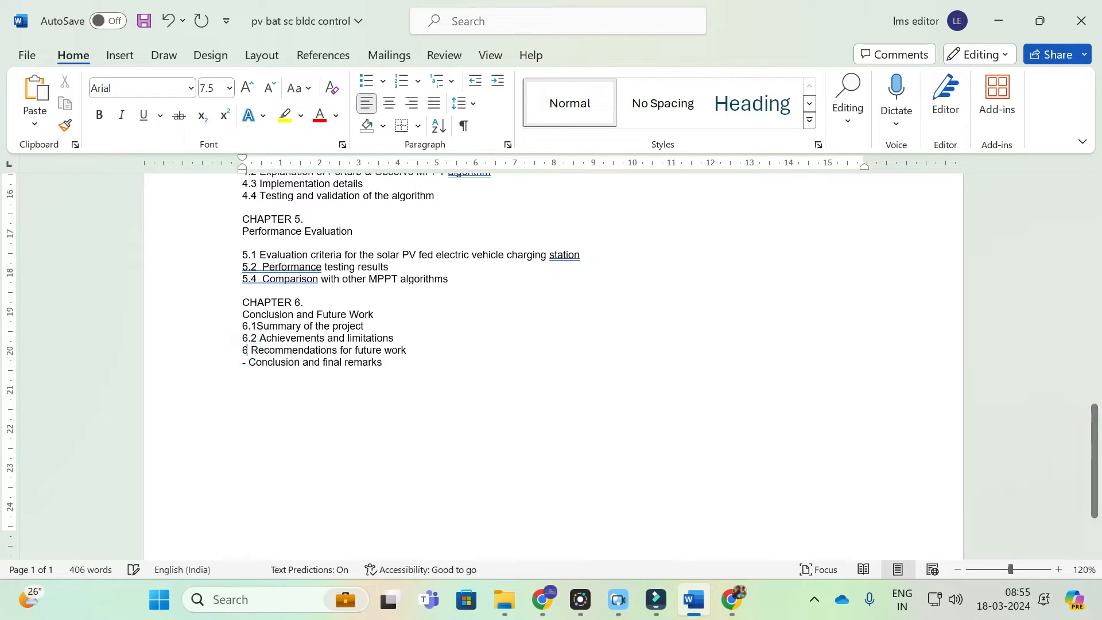
{"action": "left_click", "coordinate": [247, 363]}
{"action": "key", "text": "BackSpace"}
{"action": "key", "text": "BackSpace"}
{"action": "type", "text": "6.4"}
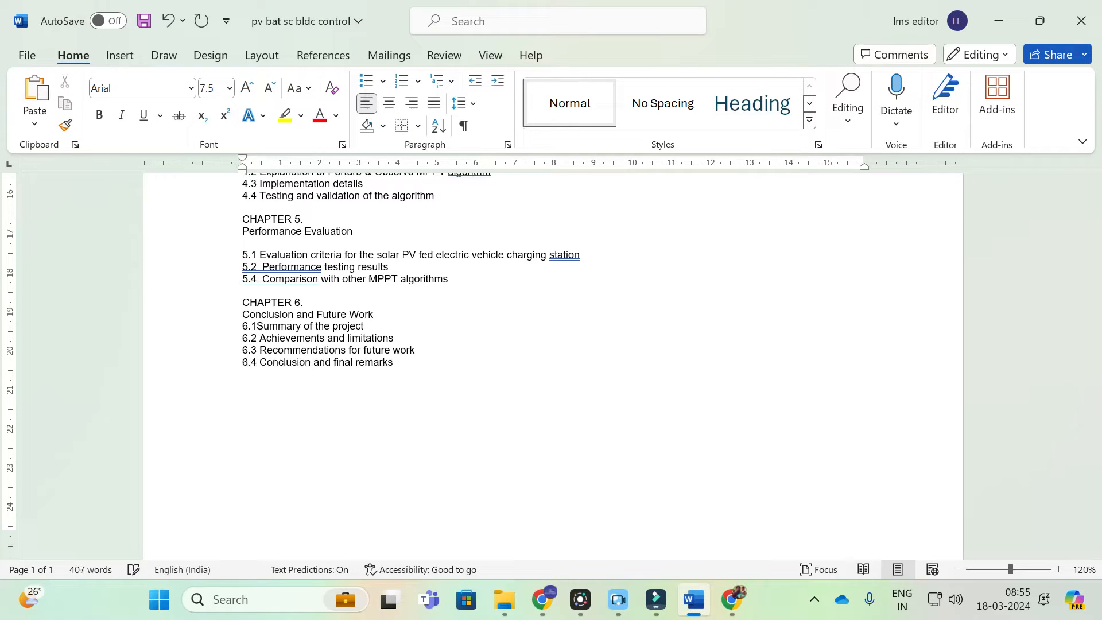
Switch to the LMS AI chatbot in Chrome and reload its page to get an empty question form.
{"action": "scroll", "coordinate": [551, 367], "scroll_direction": "up", "scroll_amount": 10}
{"action": "scroll", "coordinate": [552, 368], "scroll_direction": "down", "scroll_amount": 3}
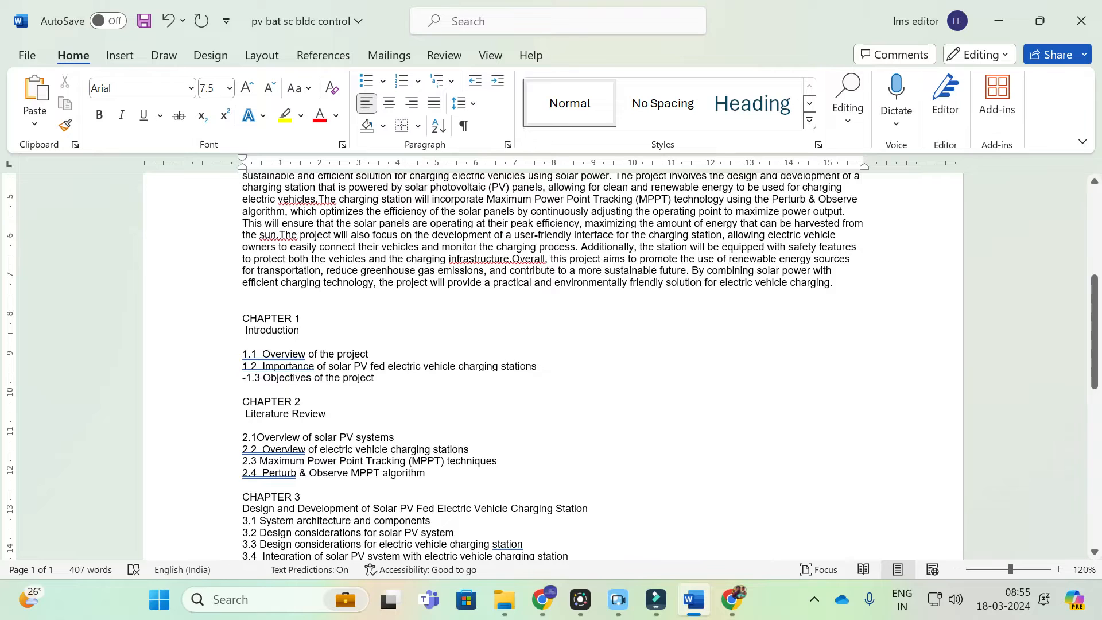
{"action": "left_click", "coordinate": [299, 343]}
{"action": "scroll", "coordinate": [296, 294], "scroll_direction": "down", "scroll_amount": 1}
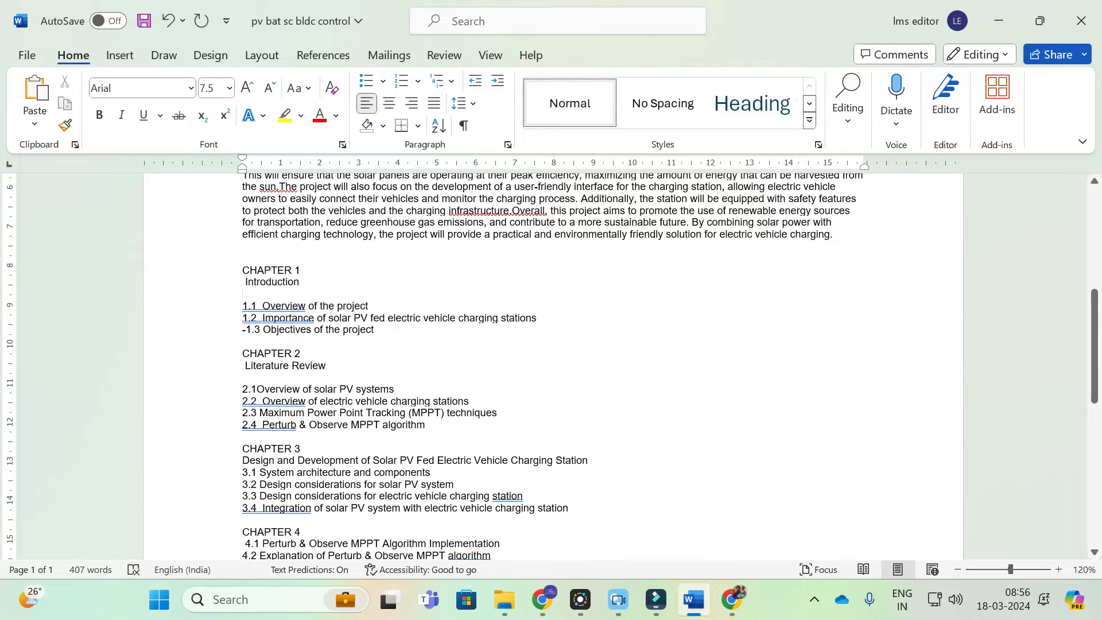
{"action": "left_click", "coordinate": [541, 601]}
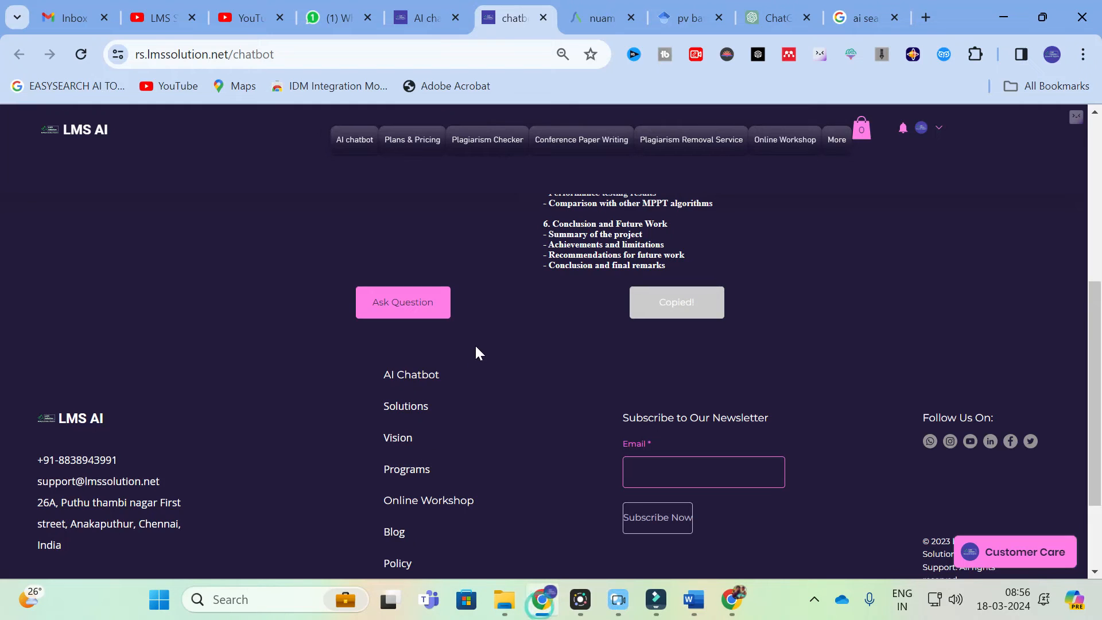
{"action": "key", "text": "F5"}
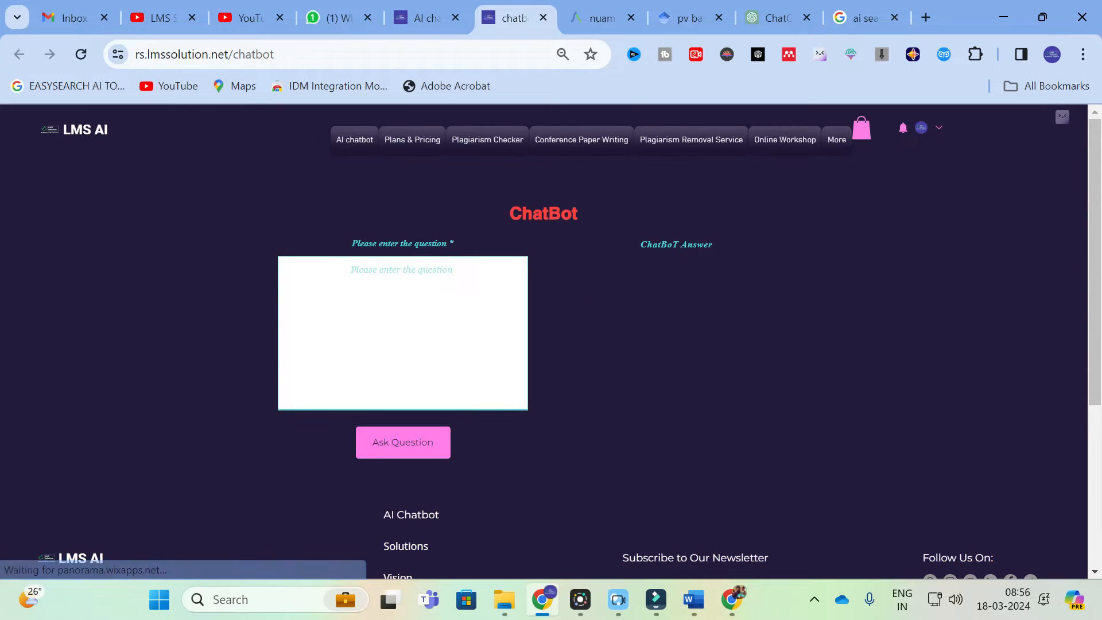
Enter the chatbot question "give an introduction for the overvie of the project title".
{"action": "type", "text": "GIE"}
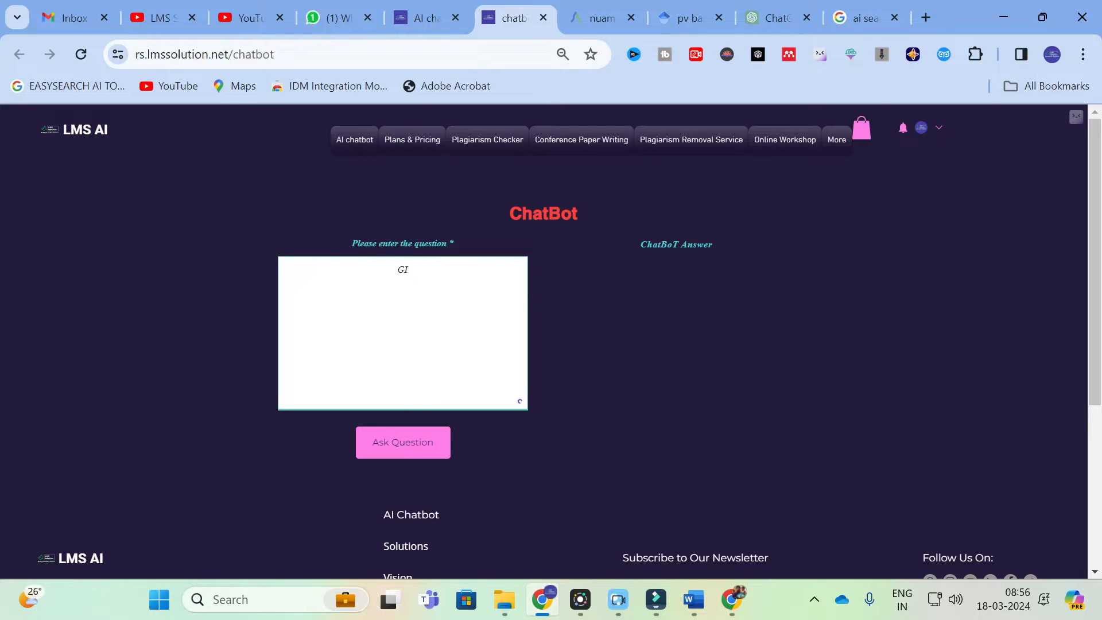
{"action": "scroll", "coordinate": [417, 285], "scroll_direction": "down", "scroll_amount": 5}
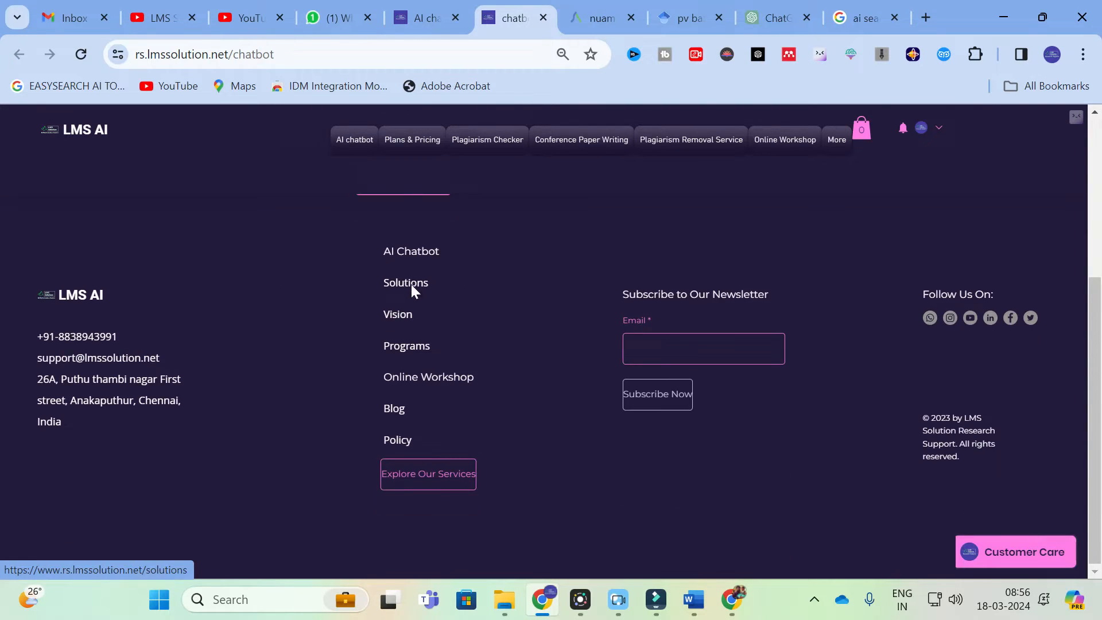
{"action": "type", "text": "g"}
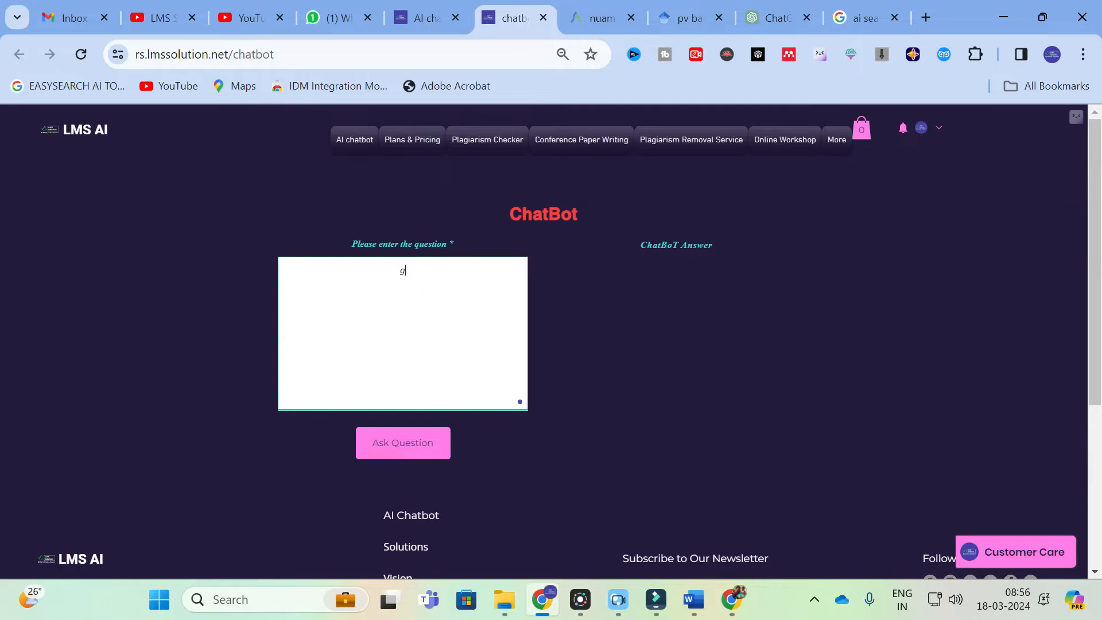
{"action": "type", "text": "ive an i"}
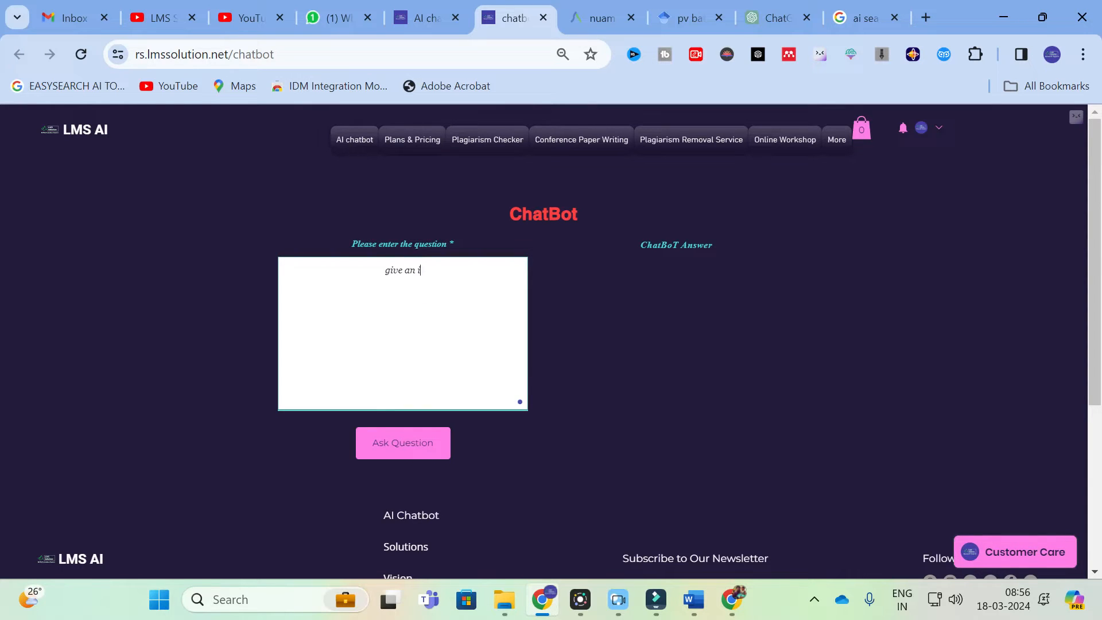
{"action": "type", "text": "ntroduction for the"}
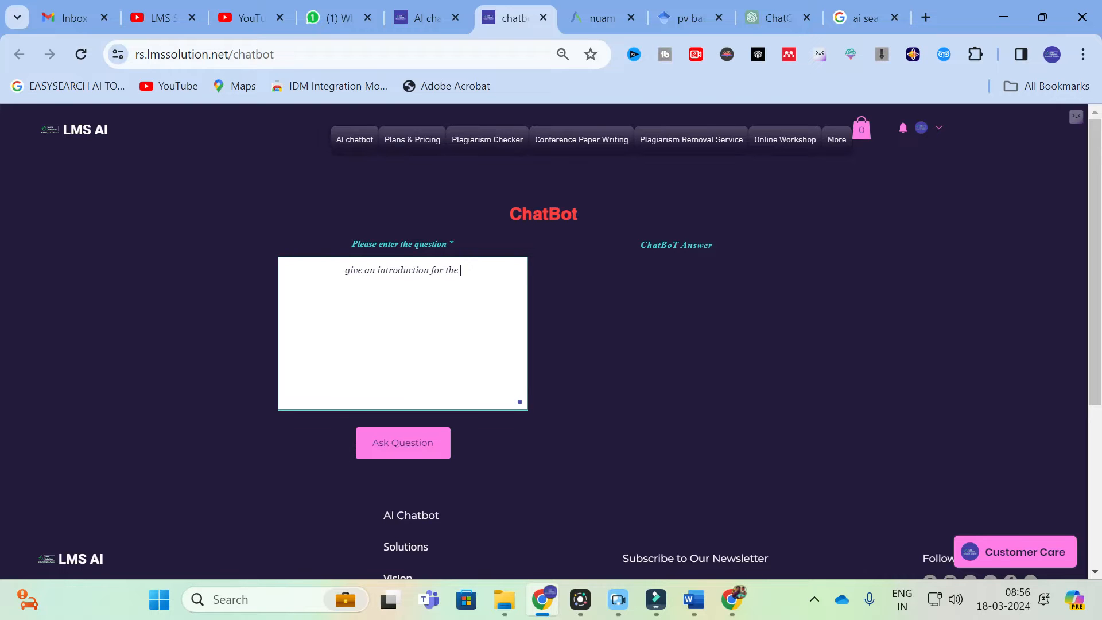
{"action": "left_click", "coordinate": [688, 604]}
{"action": "type", "text": "over"}
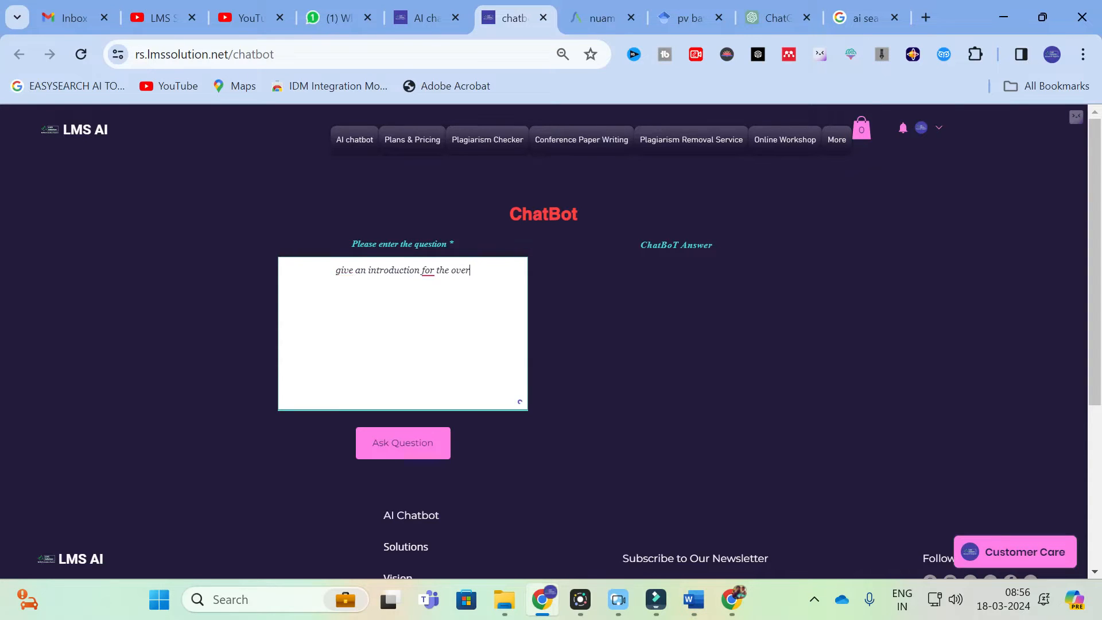
{"action": "type", "text": "vie "}
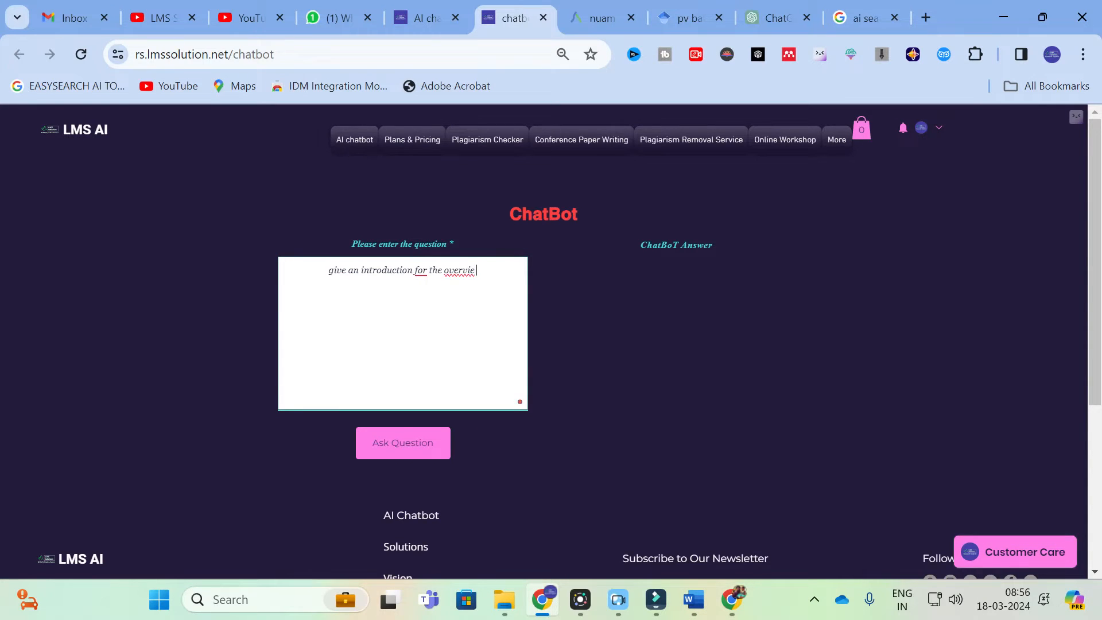
{"action": "type", "text": "of the project title"}
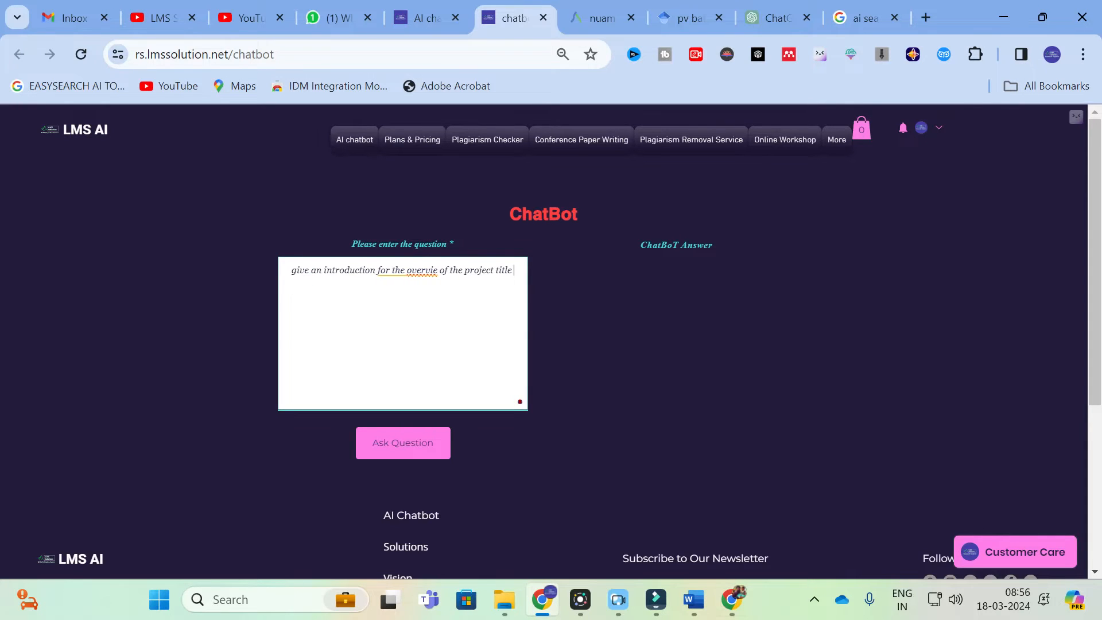
Copy the report title from the Word document, append it to the chatbot question and submit the question.
{"action": "left_click", "coordinate": [702, 600]}
{"action": "scroll", "coordinate": [553, 367], "scroll_direction": "up", "scroll_amount": 3}
{"action": "scroll", "coordinate": [553, 368], "scroll_direction": "up", "scroll_amount": 3}
{"action": "left_click_drag", "start_coordinate": [261, 307], "coordinate": [831, 336]}
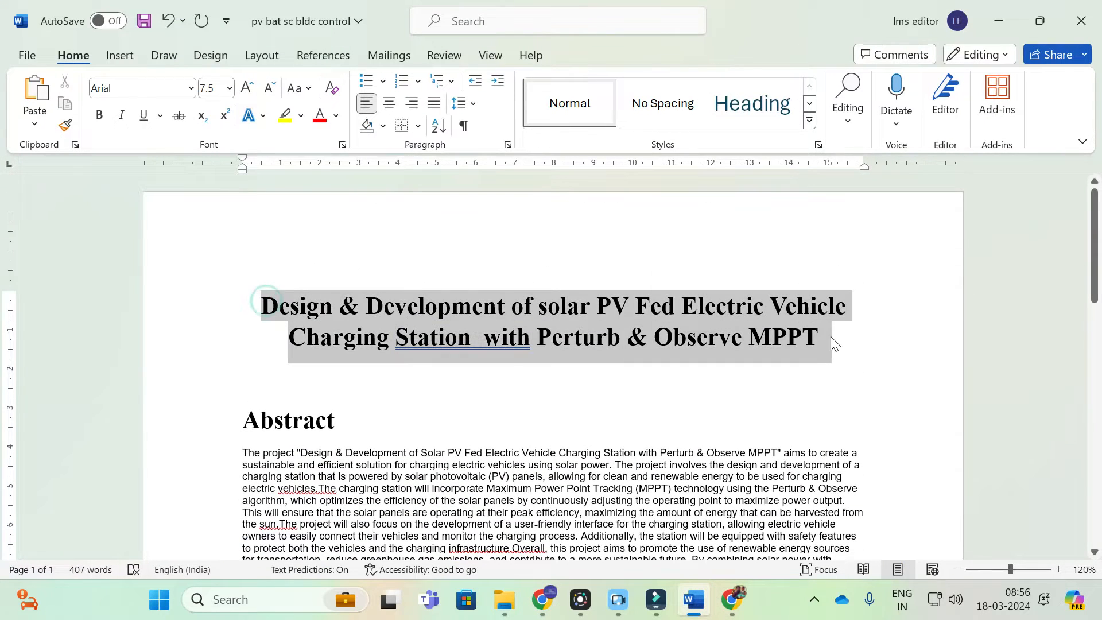
{"action": "key", "text": "ctrl+c"}
{"action": "left_click", "coordinate": [542, 599]}
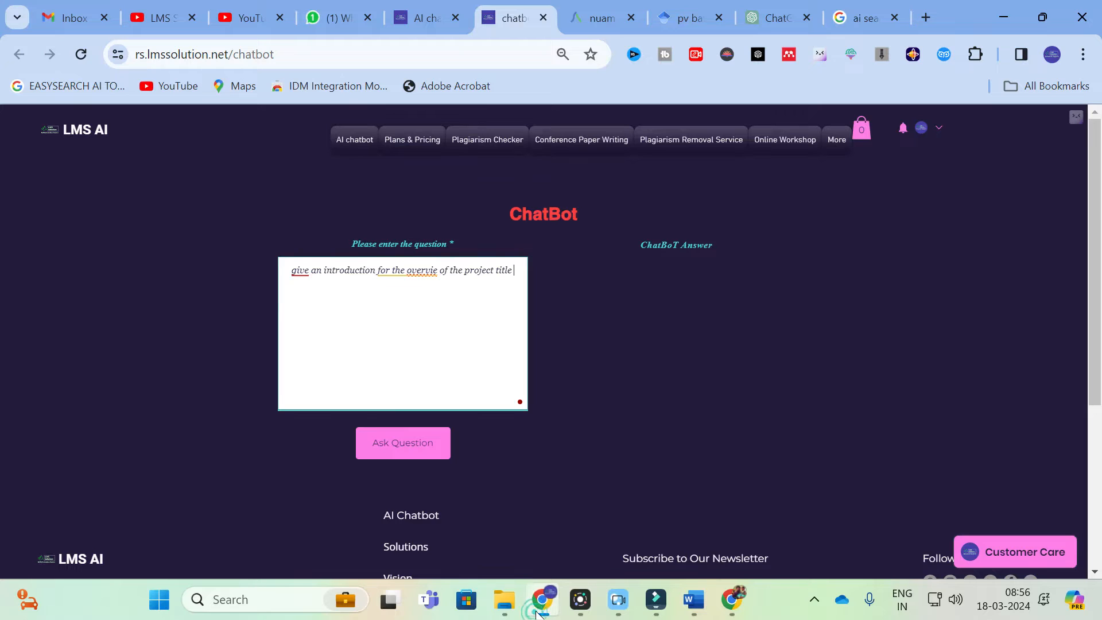
{"action": "key", "text": "ctrl+v"}
{"action": "left_click", "coordinate": [408, 446]}
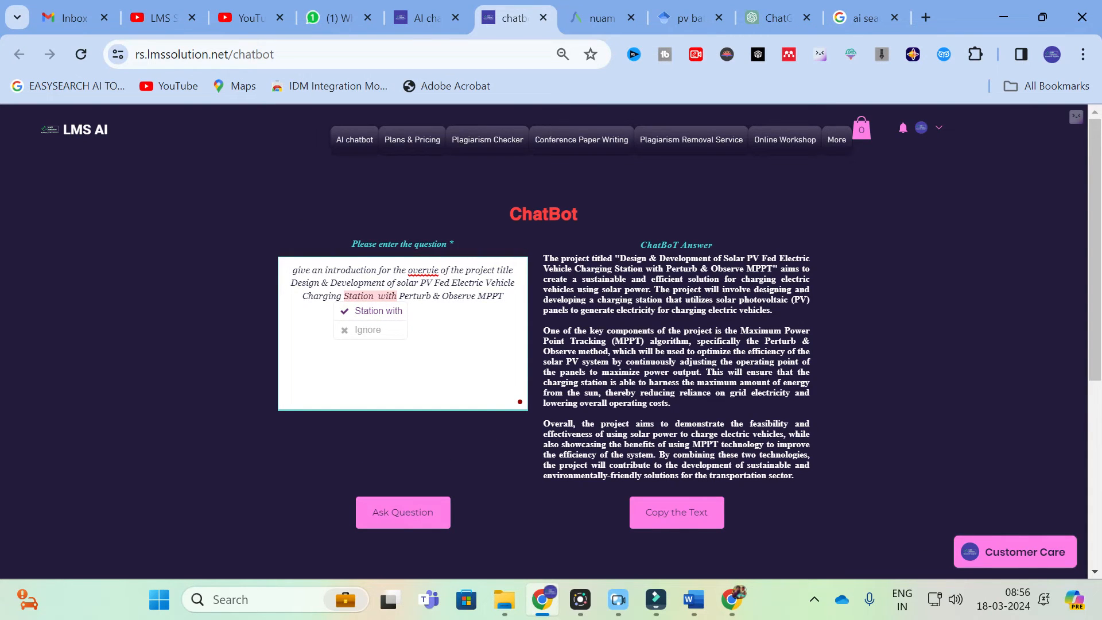
Copy the chatbot's answer and paste it into the Word report beneath the heading 1.1 Overview of the project.
{"action": "left_click", "coordinate": [683, 515]}
{"action": "left_click", "coordinate": [692, 600]}
{"action": "scroll", "coordinate": [551, 367], "scroll_direction": "down", "scroll_amount": 8}
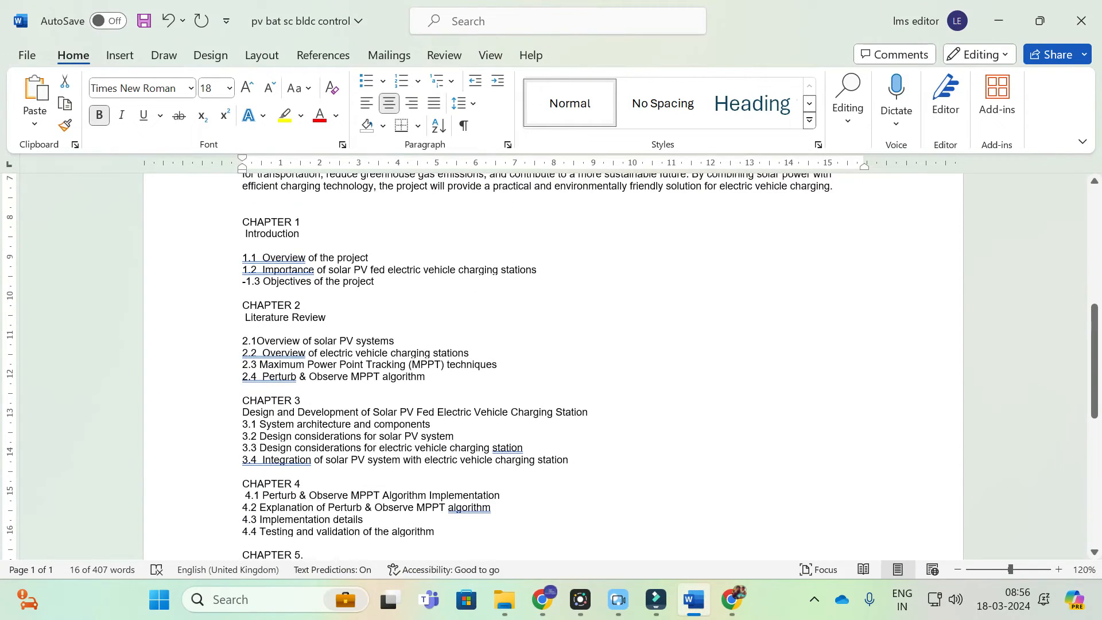
{"action": "left_click", "coordinate": [383, 257]}
{"action": "key", "text": "Return"}
{"action": "key", "text": "BackSpace"}
{"action": "key", "text": "BackSpace"}
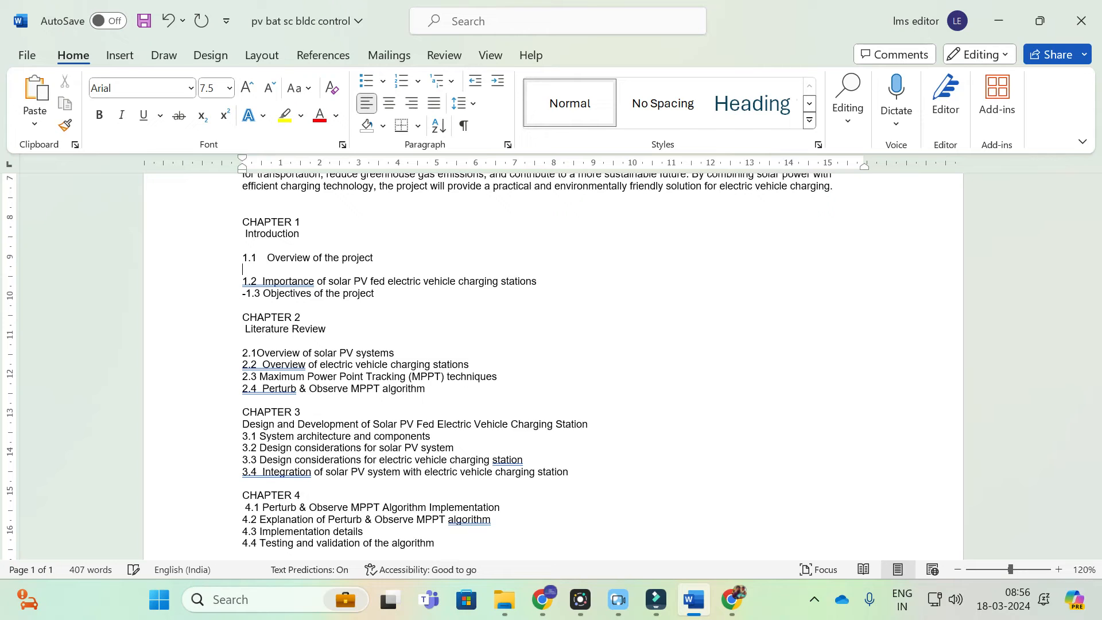
{"action": "key", "text": "Return"}
{"action": "key", "text": "ctrl+v"}
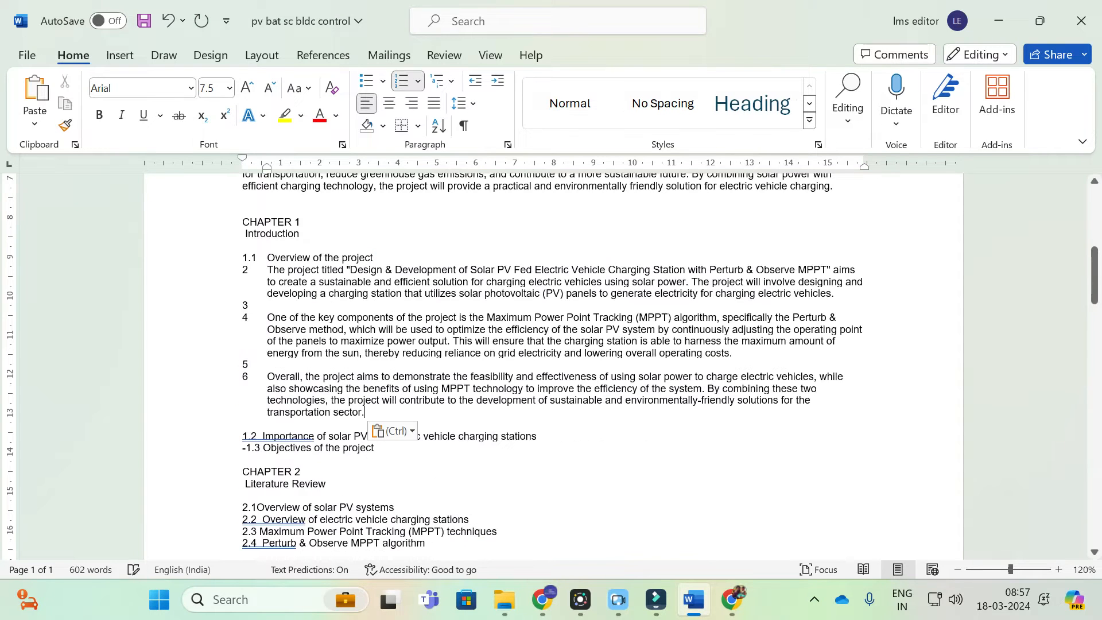
Remove the list numbering and the empty numbered lines from the three pasted overview paragraphs.
{"action": "left_click", "coordinate": [267, 269]}
{"action": "key", "text": "BackSpace"}
{"action": "left_click", "coordinate": [267, 318]}
{"action": "key", "text": "BackSpace"}
{"action": "key", "text": "BackSpace"}
{"action": "key", "text": "BackSpace"}
{"action": "key", "text": "BackSpace"}
{"action": "key", "text": "BackSpace"}
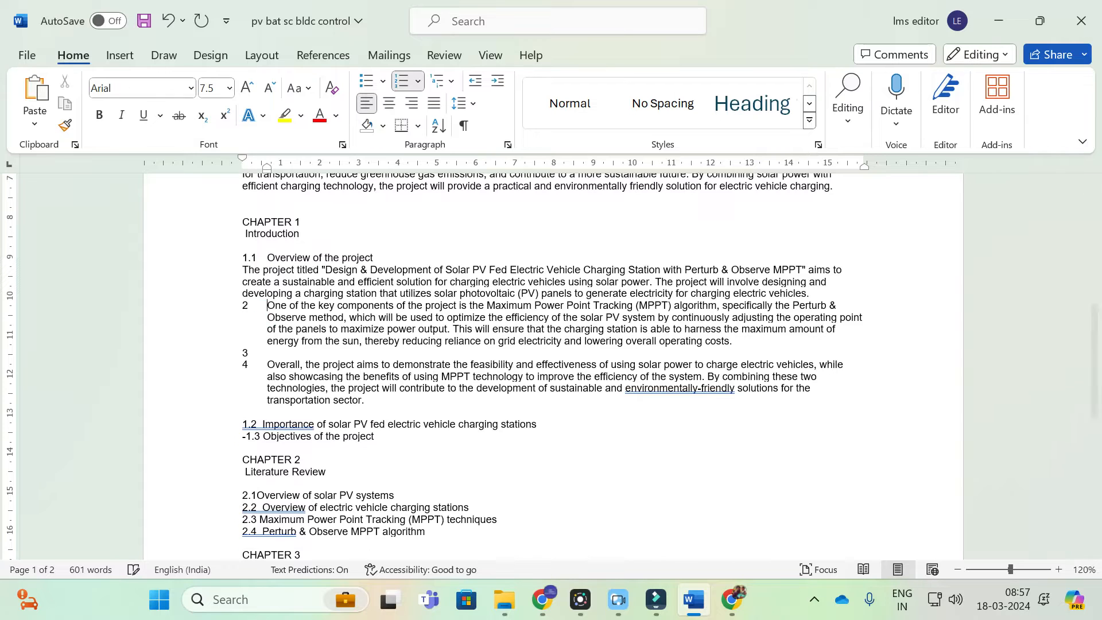
{"action": "left_click", "coordinate": [267, 365]}
{"action": "key", "text": "BackSpace"}
{"action": "key", "text": "BackSpace"}
{"action": "key", "text": "BackSpace"}
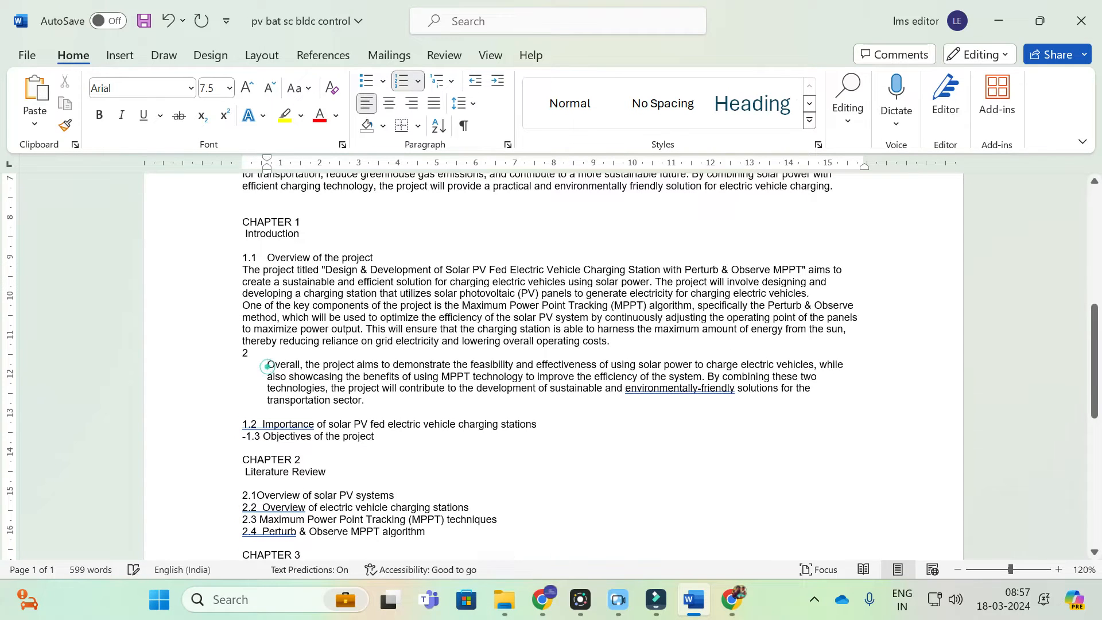
{"action": "key", "text": "BackSpace"}
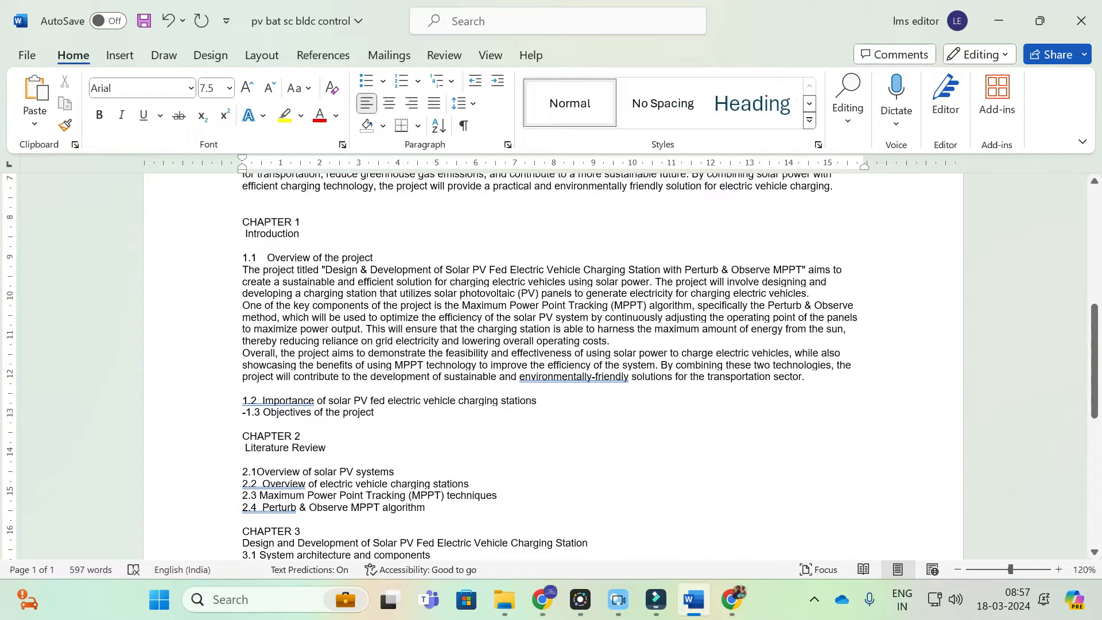
Insert blank body lines under heading 1.2, copy the heading's text and switch to the chatbot in Chrome.
{"action": "key", "text": "Return"}
{"action": "key", "text": "BackSpace"}
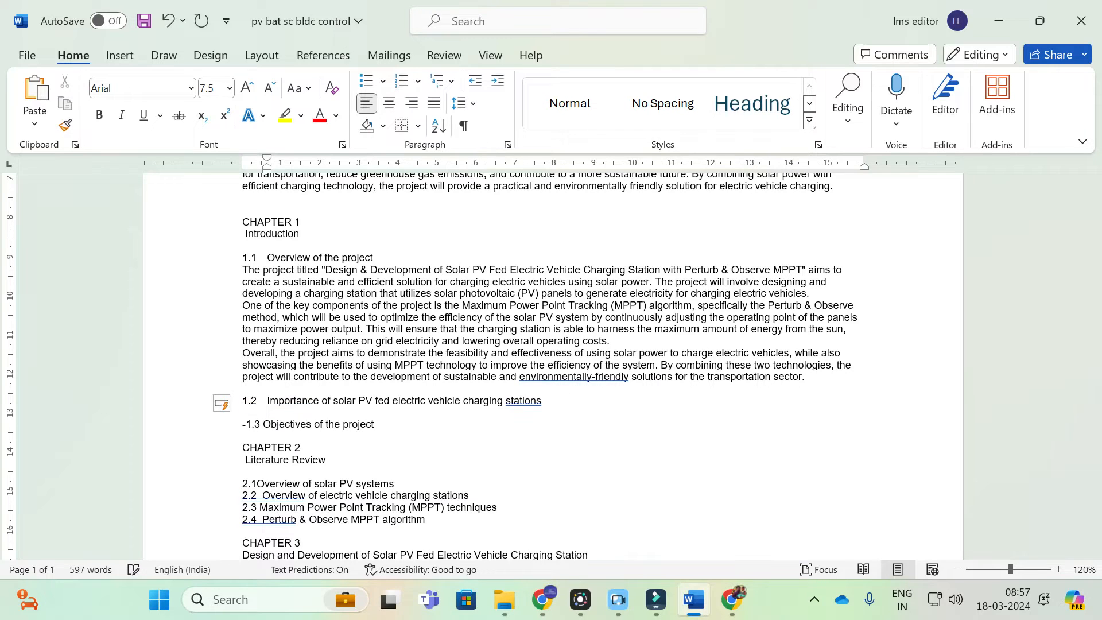
{"action": "key", "text": "Return"}
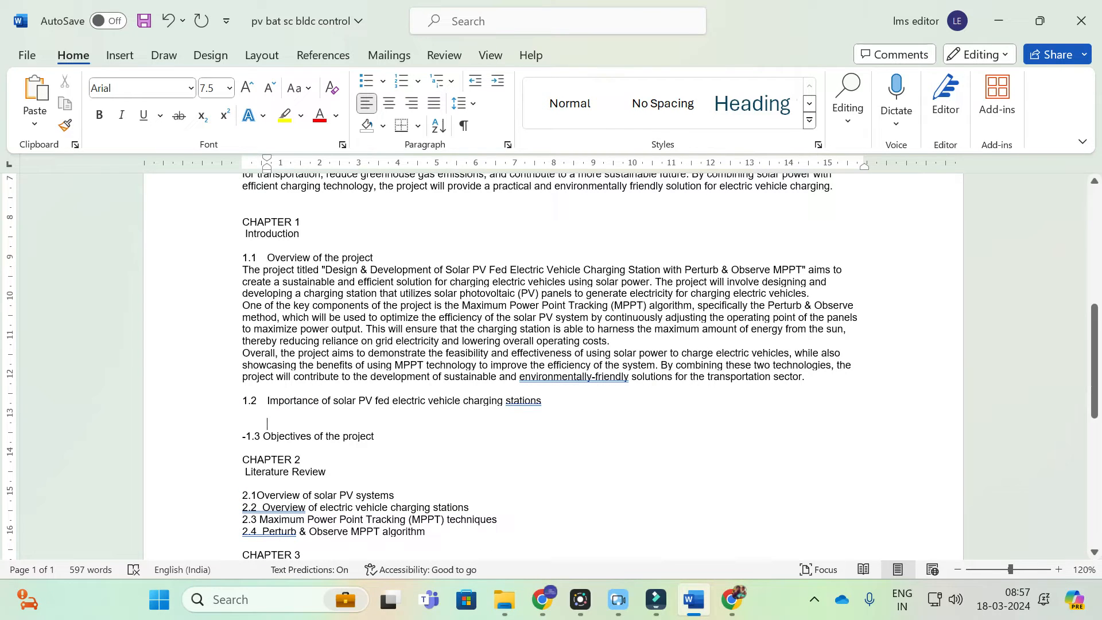
{"action": "triple_click", "coordinate": [266, 401]}
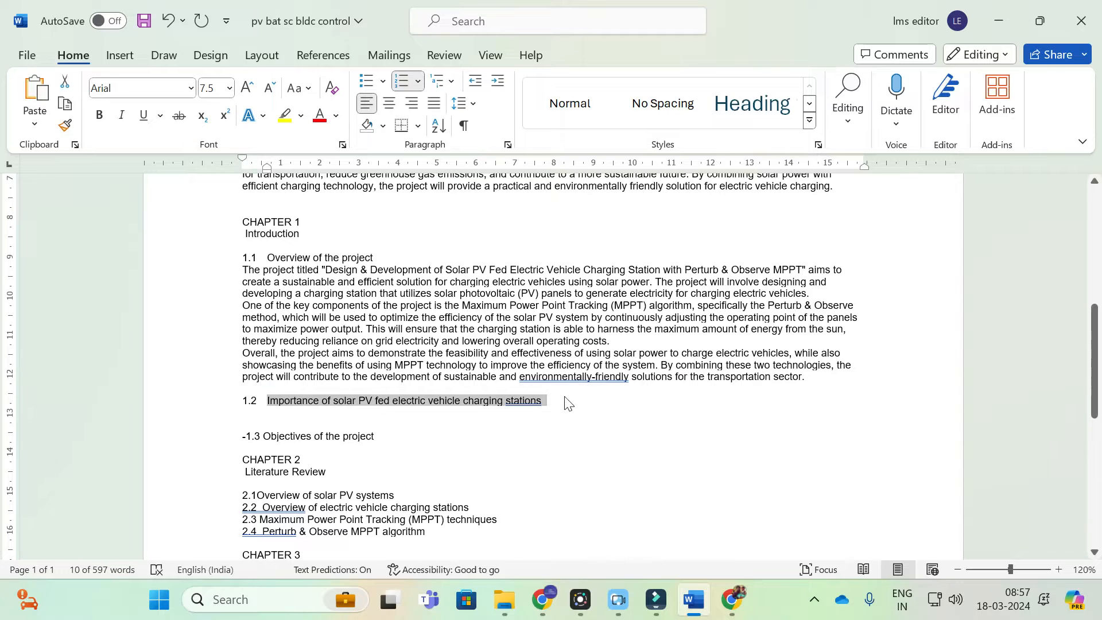
{"action": "left_click", "coordinate": [542, 600]}
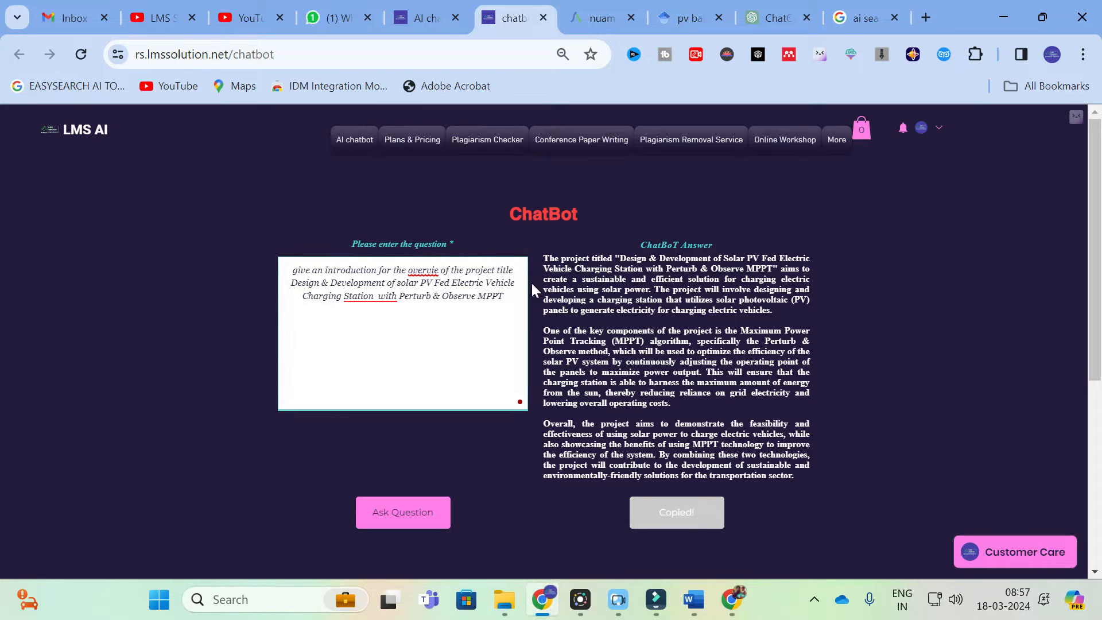
{"action": "key", "text": "ctrl+a"}
{"action": "type", "text": "e"}
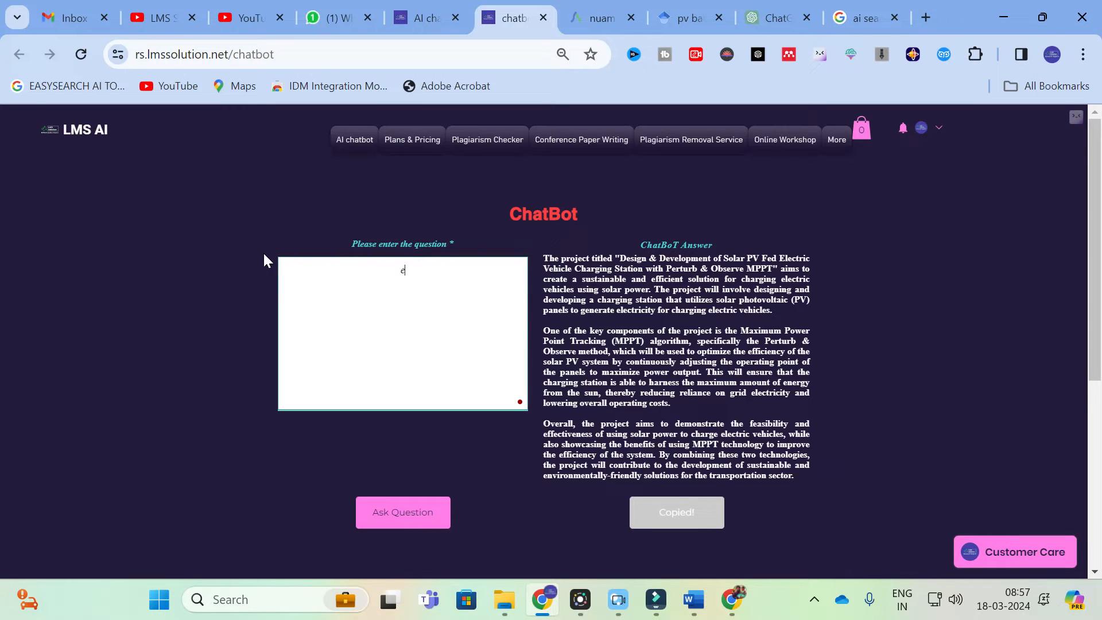
{"action": "type", "text": "xpla"}
{"action": "key", "text": "BackSpace"}
{"action": "key", "text": "BackSpace"}
{"action": "key", "text": "BackSpace"}
{"action": "key", "text": "BackSpace"}
{"action": "key", "text": "BackSpace"}
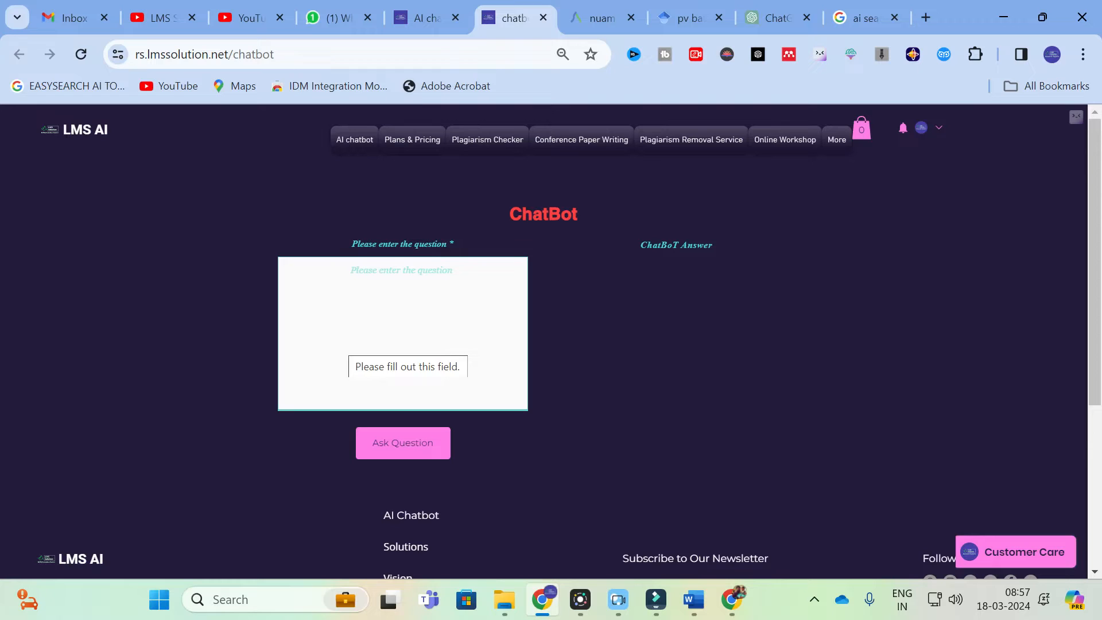
Ask the chatbot "explain about the Importance of solar PV fed electric vehicle charging stations in detail", pasting the heading without its number.
{"action": "left_click", "coordinate": [380, 284]}
{"action": "type", "text": "exp"}
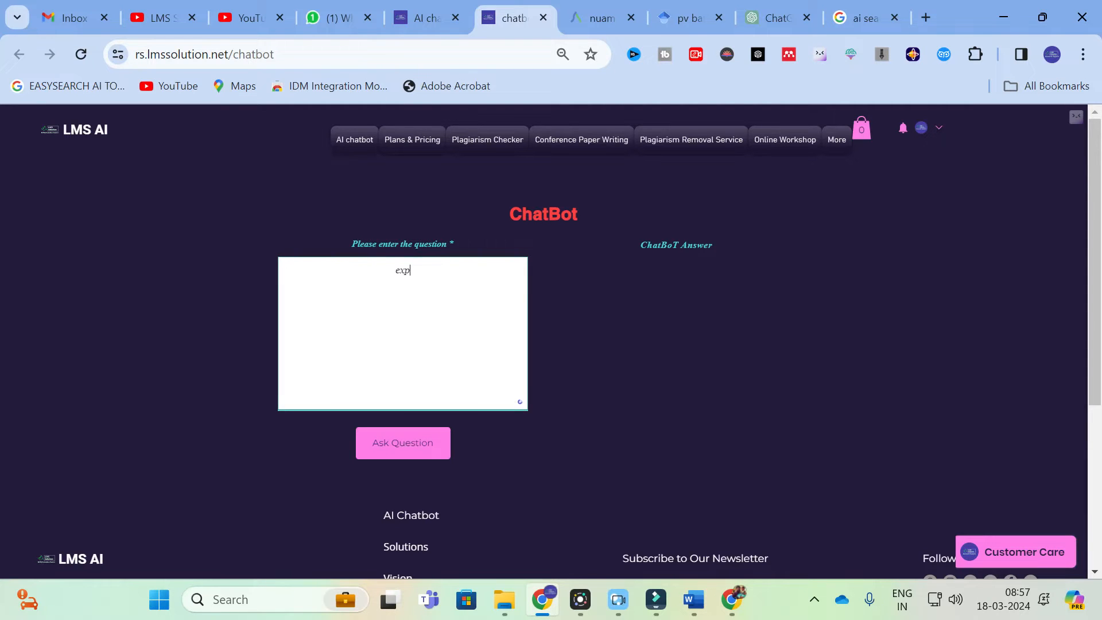
{"action": "type", "text": "lain about "}
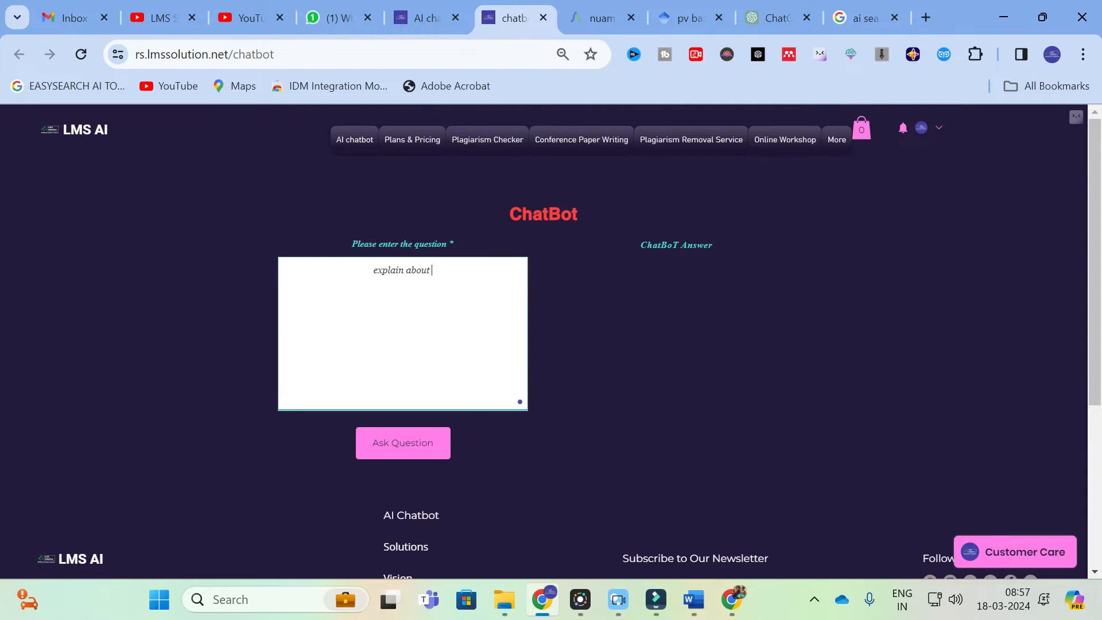
{"action": "type", "text": "the"}
{"action": "type", "text": "1.2  Importance of solar PV fed electric vehicle charging stations"}
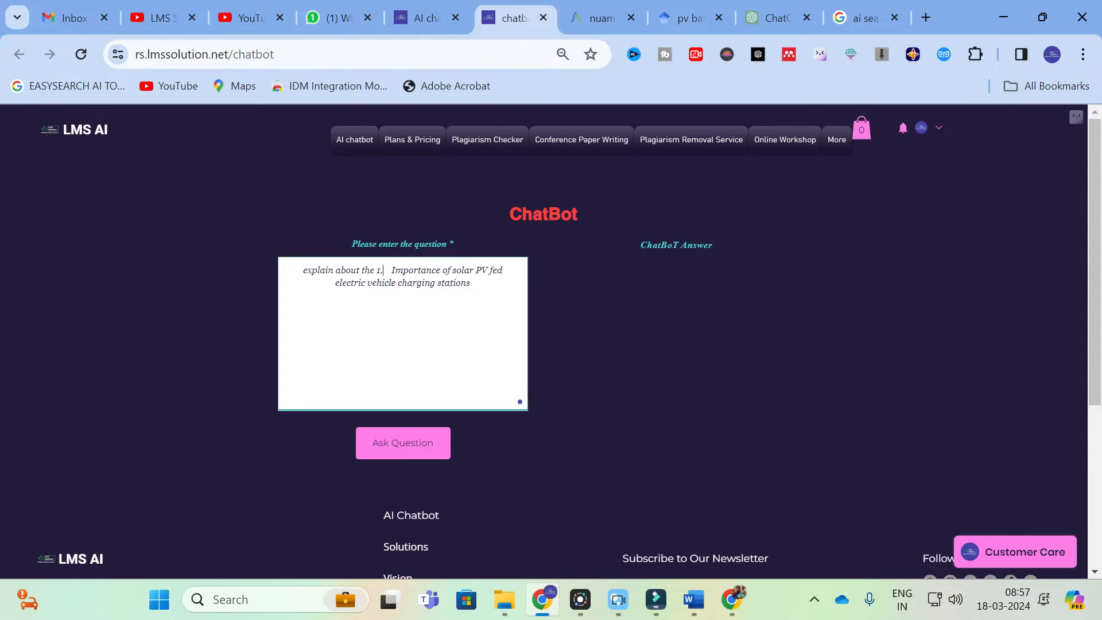
{"action": "left_click", "coordinate": [495, 284]}
{"action": "type", "text": "in detail"}
{"action": "left_click", "coordinate": [422, 446]}
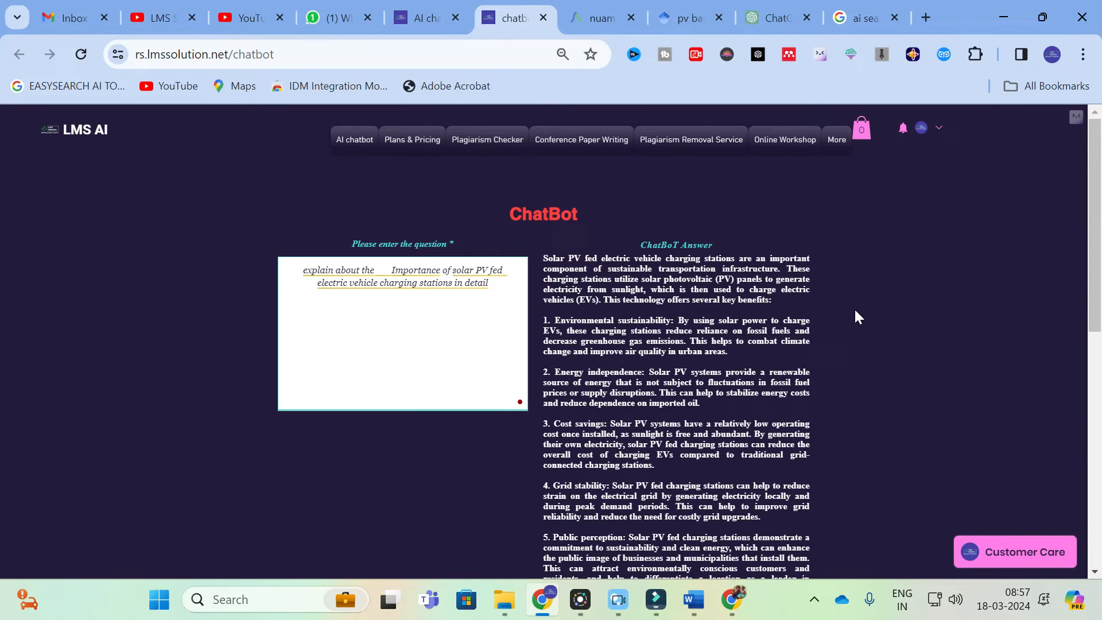
Copy the chatbot's full answer and paste it into the Word report beneath heading 1.2 on the importance of solar PV fed charging stations.
{"action": "scroll", "coordinate": [591, 329], "scroll_direction": "down", "scroll_amount": 10}
{"action": "scroll", "coordinate": [591, 329], "scroll_direction": "up", "scroll_amount": 7}
{"action": "scroll", "coordinate": [591, 330], "scroll_direction": "up", "scroll_amount": 3}
{"action": "scroll", "coordinate": [645, 451], "scroll_direction": "down", "scroll_amount": 9}
{"action": "scroll", "coordinate": [669, 325], "scroll_direction": "up", "scroll_amount": 5}
{"action": "left_click", "coordinate": [669, 448]}
{"action": "key", "text": "alt+Tab"}
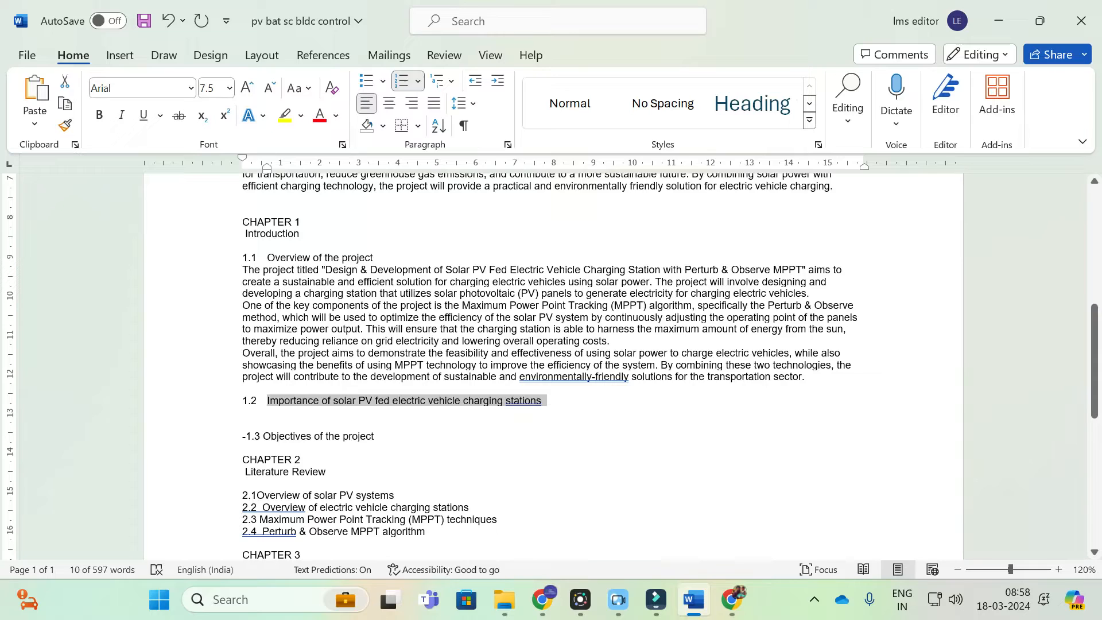
{"action": "left_click", "coordinate": [244, 417]}
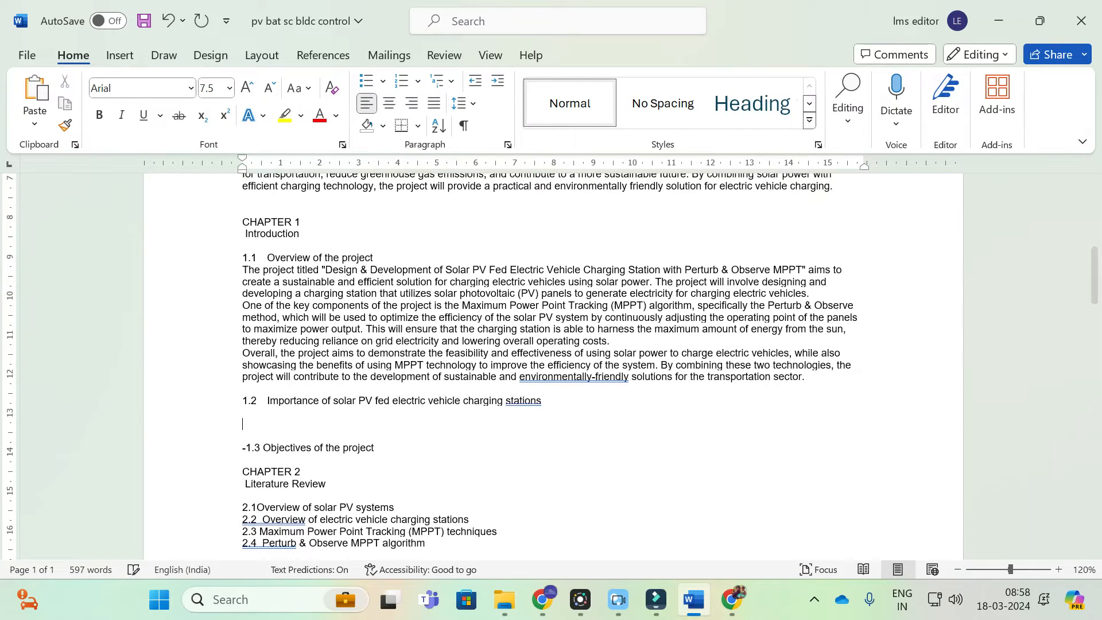
{"action": "key", "text": "ctrl+v"}
Remove the stray dash before heading 1.3 Objectives of the project and add an unnumbered blank body line beneath it.
{"action": "scroll", "coordinate": [551, 368], "scroll_direction": "down", "scroll_amount": 5}
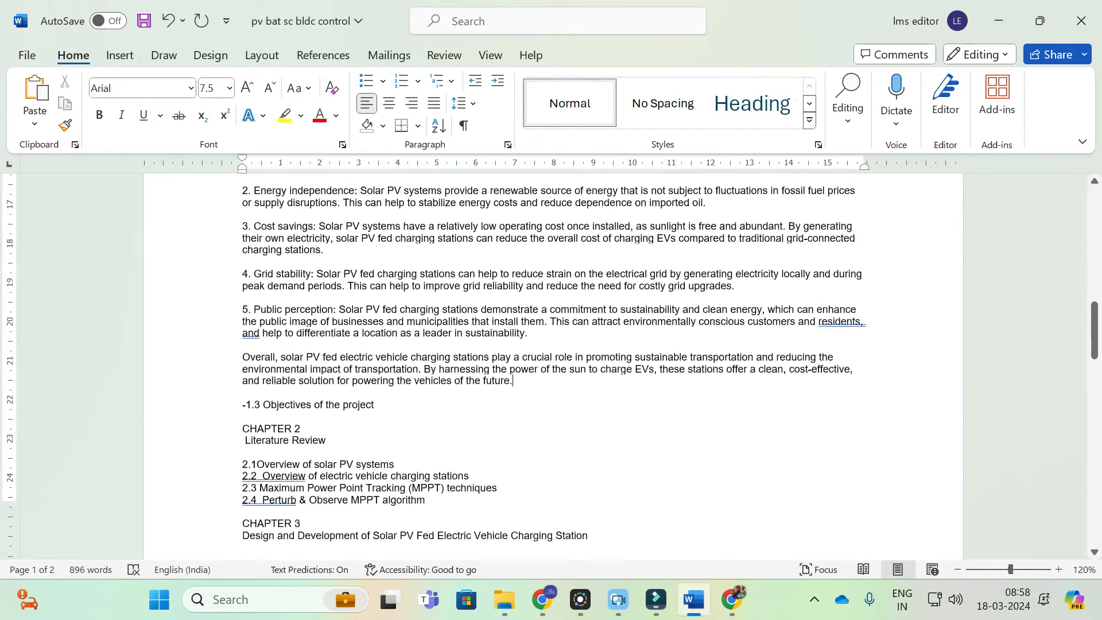
{"action": "left_click", "coordinate": [246, 357]}
{"action": "key", "text": "BackSpace"}
{"action": "left_click", "coordinate": [403, 353]}
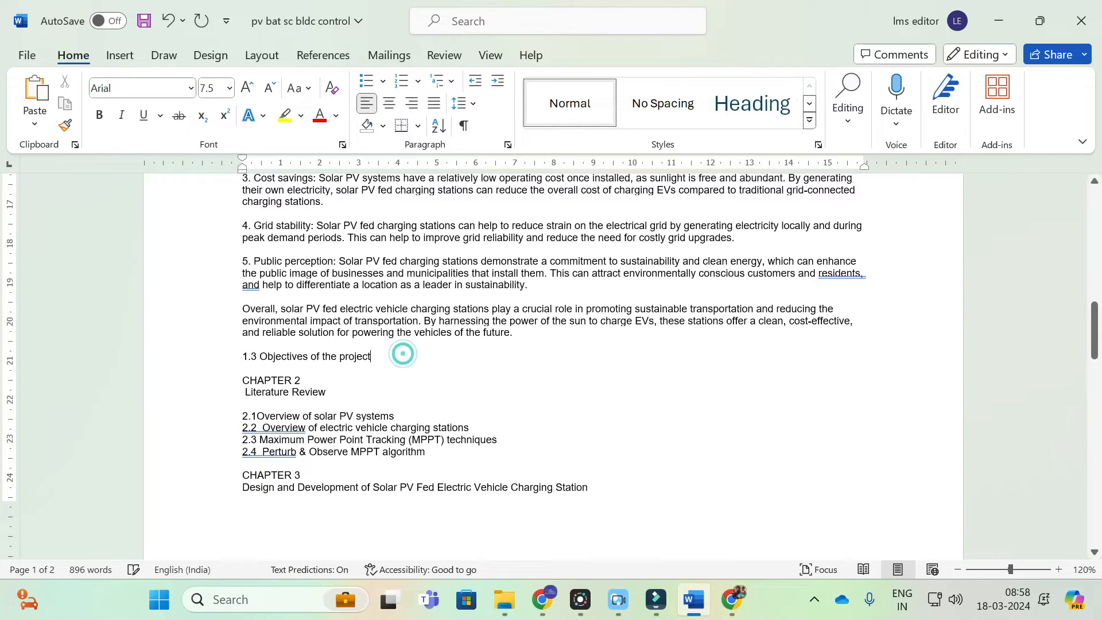
{"action": "key", "text": "Return"}
{"action": "key", "text": "BackSpace"}
{"action": "key", "text": "BackSpace"}
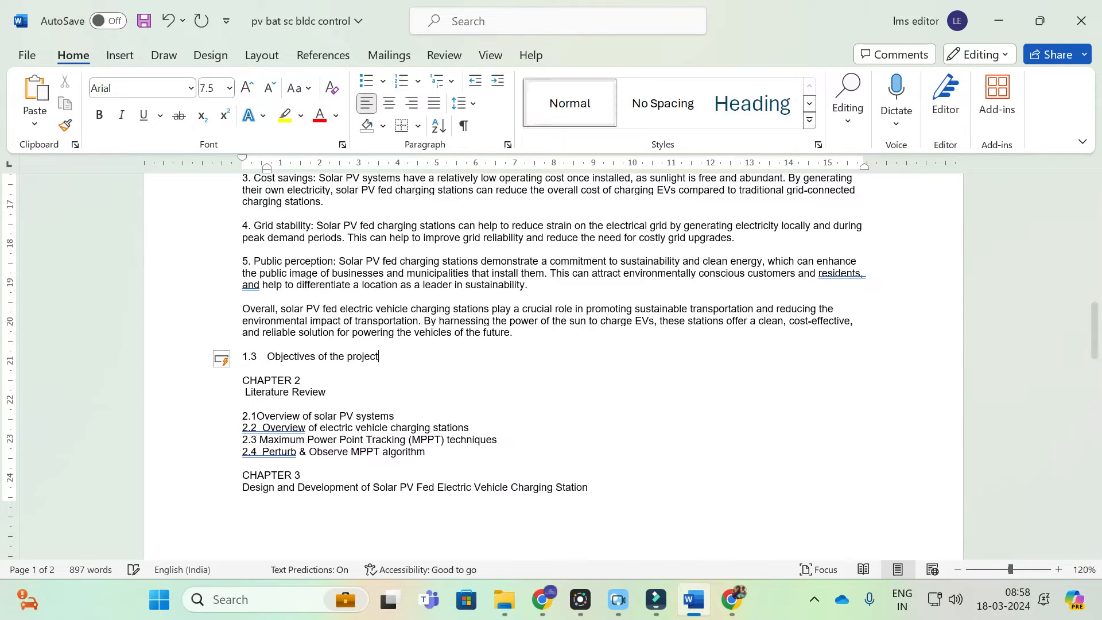
{"action": "key", "text": "Return"}
{"action": "key", "text": "BackSpace"}
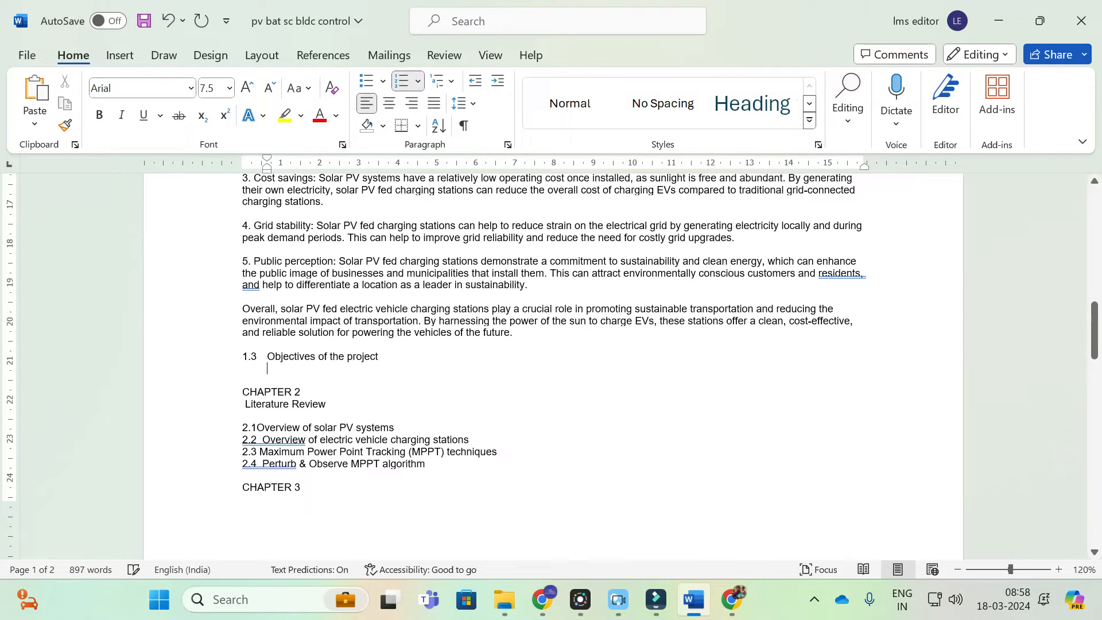
{"action": "key", "text": "BackSpace"}
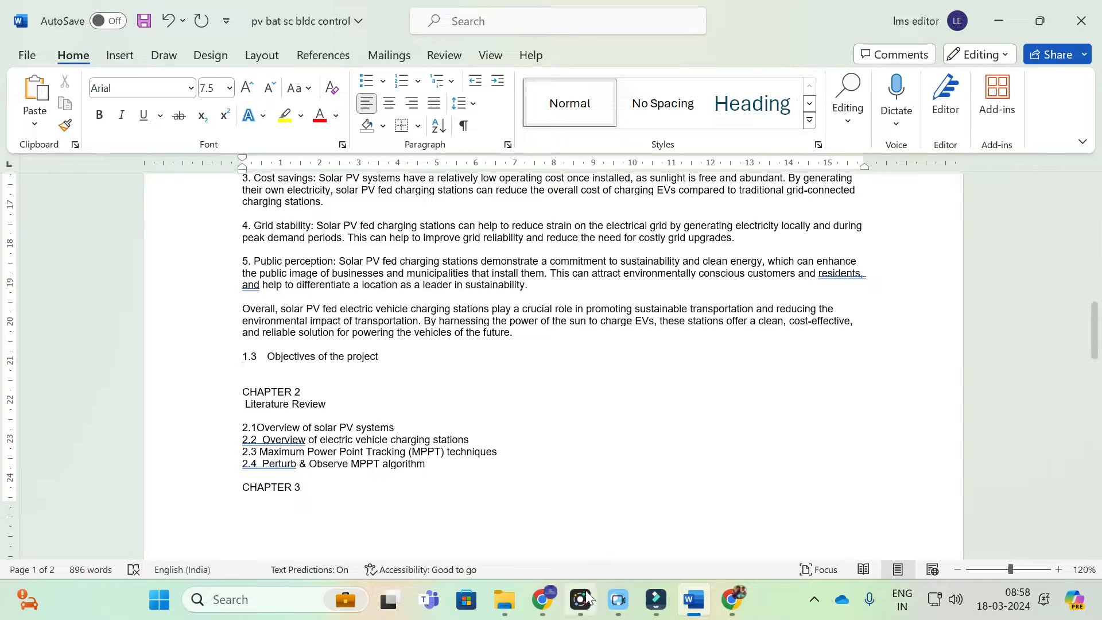
Switch to the chatbot in Chrome, reload its page and enter the question "give 4 research objective for the project title", correcting the misspelled word.
{"action": "left_click", "coordinate": [490, 518]}
{"action": "scroll", "coordinate": [326, 228], "scroll_direction": "up", "scroll_amount": 5}
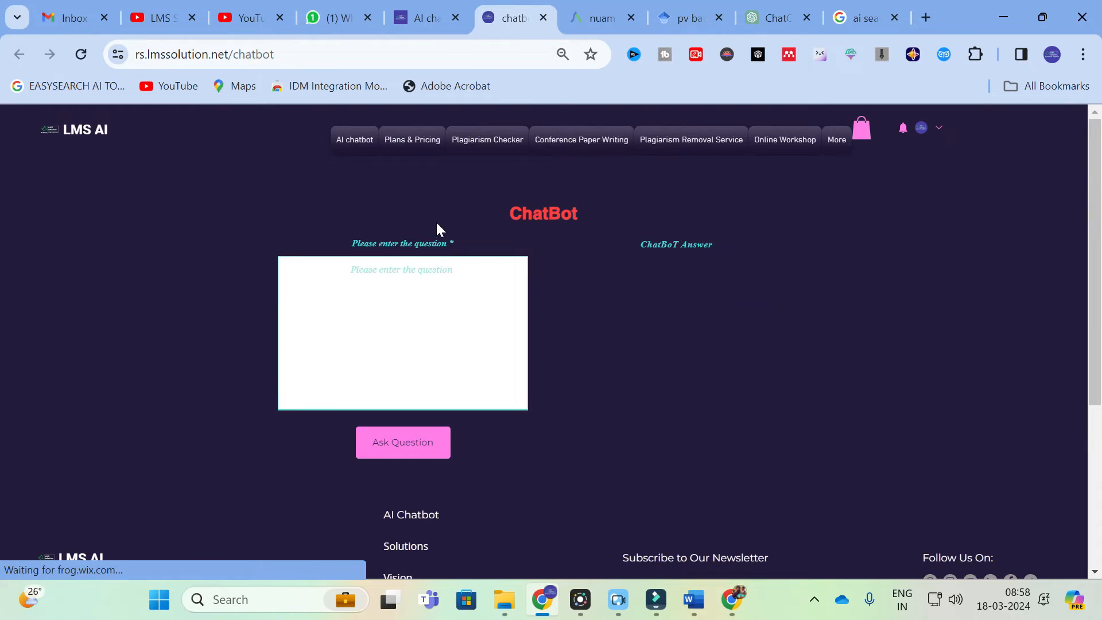
{"action": "left_click", "coordinate": [388, 276]}
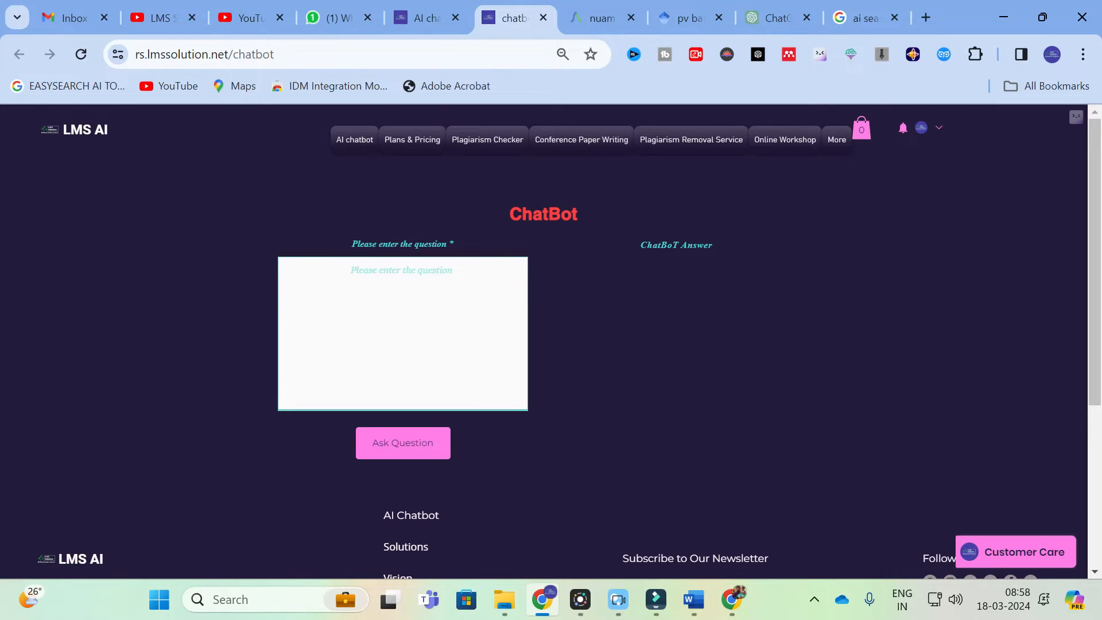
{"action": "scroll", "coordinate": [387, 285], "scroll_direction": "down", "scroll_amount": 5}
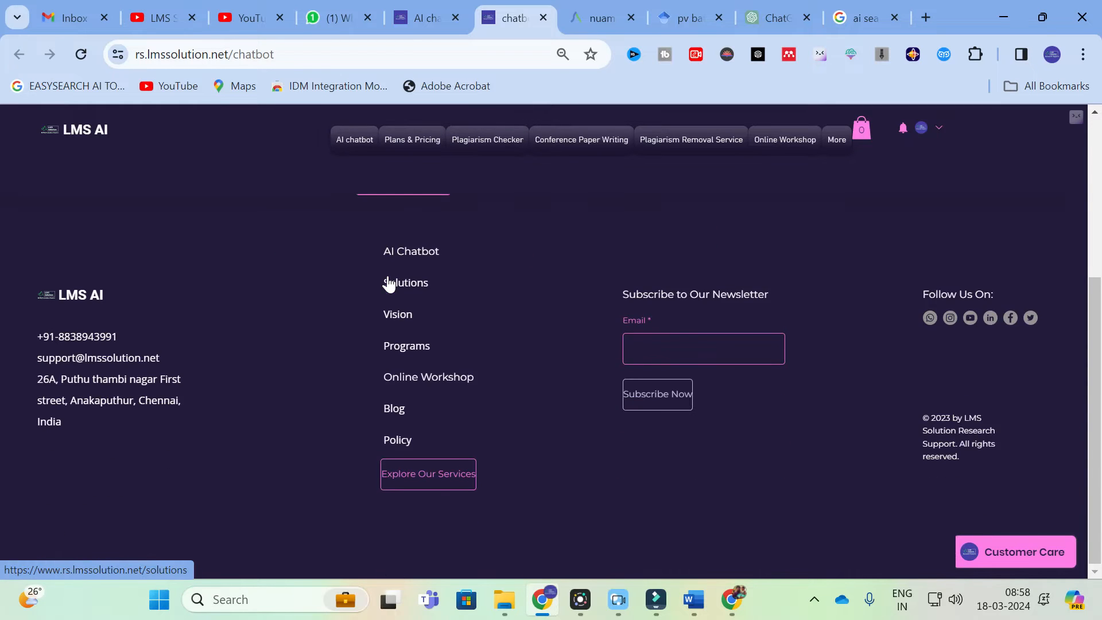
{"action": "scroll", "coordinate": [386, 286], "scroll_direction": "up", "scroll_amount": 5}
{"action": "left_click", "coordinate": [387, 287]}
{"action": "type", "text": "gi"}
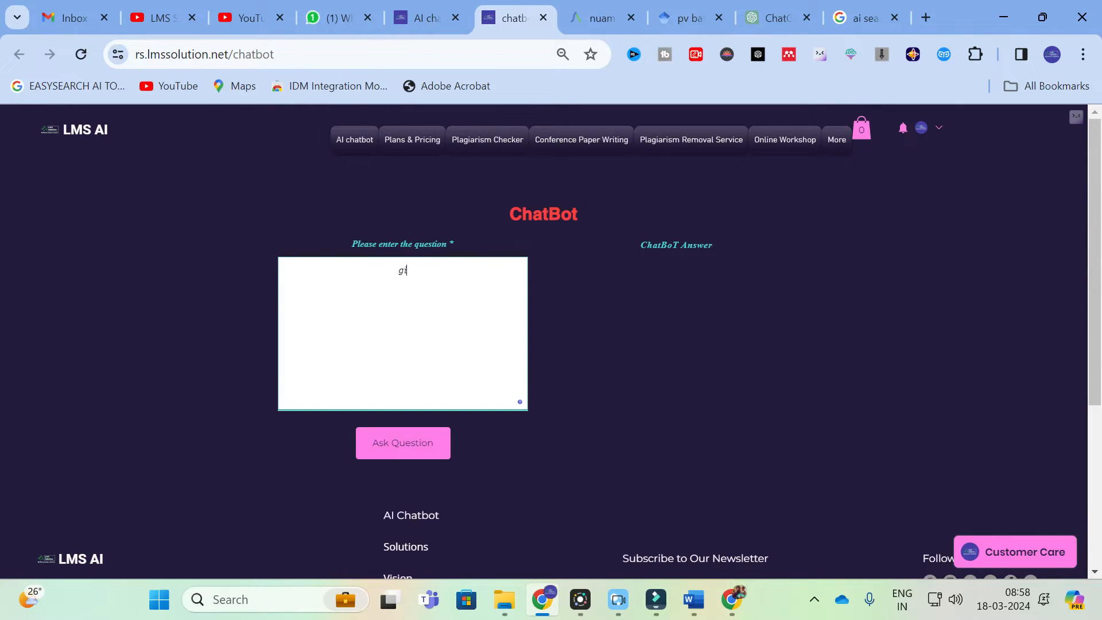
{"action": "type", "text": "ve 4 research objective for the prohject title"}
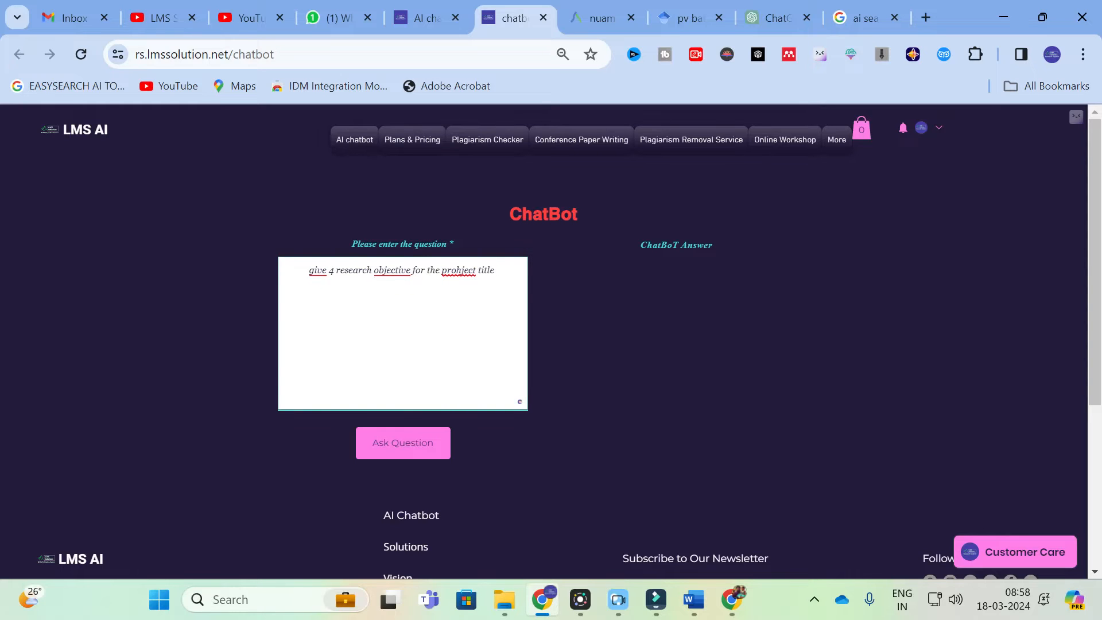
{"action": "left_click", "coordinate": [460, 285]}
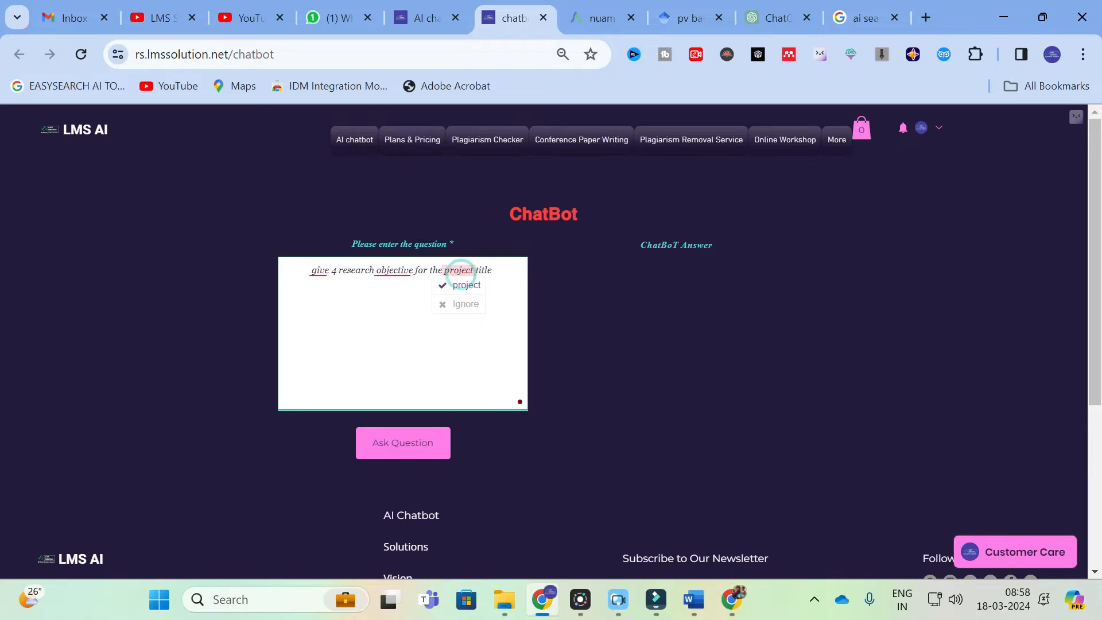
Copy the report title from Word, append it to the chatbot question and submit the question.
{"action": "left_click", "coordinate": [702, 602]}
{"action": "scroll", "coordinate": [551, 368], "scroll_direction": "up", "scroll_amount": 10}
{"action": "scroll", "coordinate": [551, 368], "scroll_direction": "up", "scroll_amount": 3}
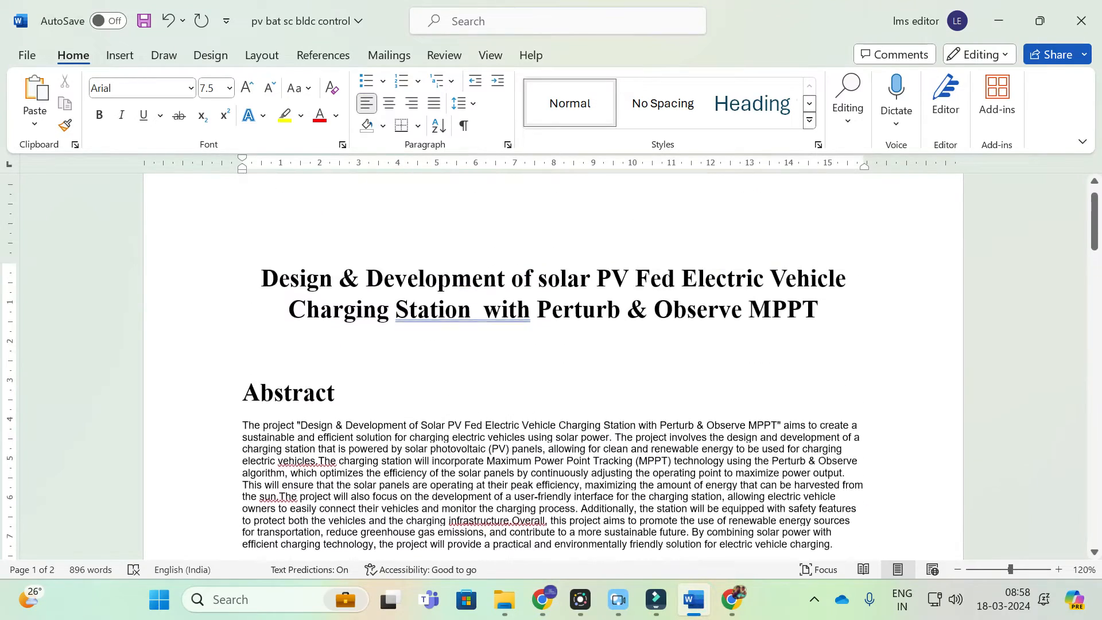
{"action": "left_click_drag", "start_coordinate": [261, 280], "coordinate": [869, 315]}
{"action": "key", "text": "ctrl+c"}
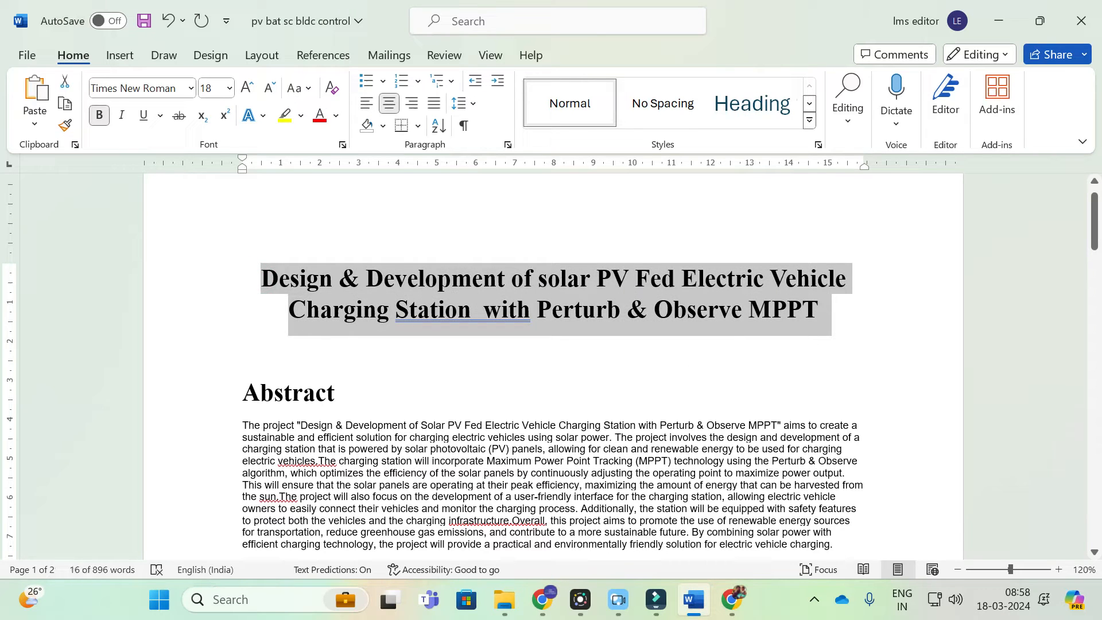
{"action": "left_click", "coordinate": [532, 607]}
{"action": "left_click", "coordinate": [504, 272]}
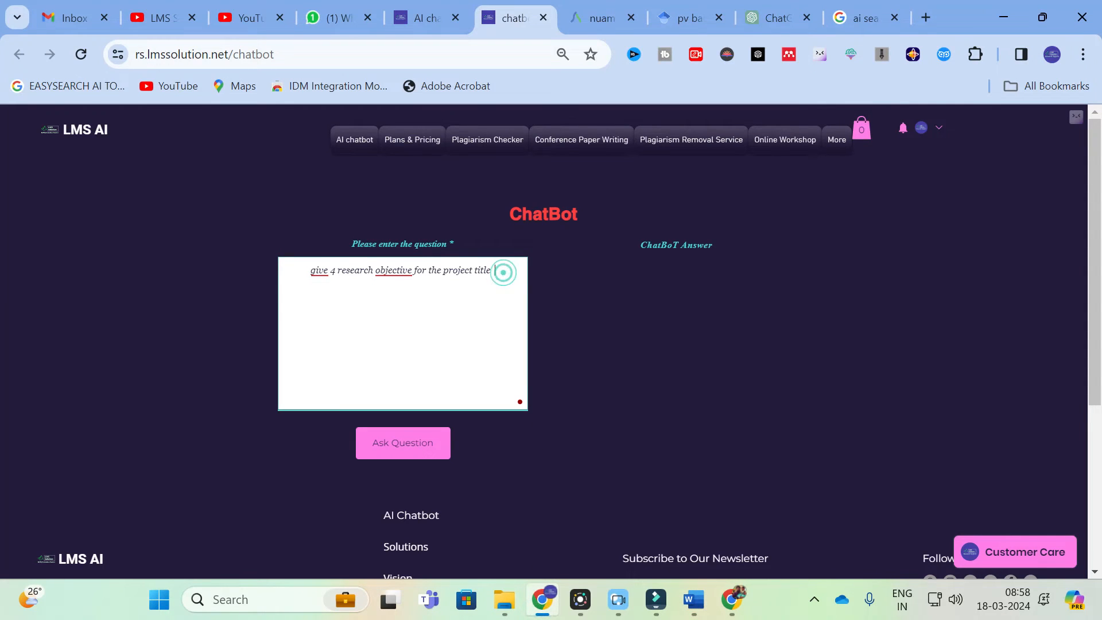
{"action": "key", "text": "ctrl+v"}
{"action": "left_click", "coordinate": [405, 442]}
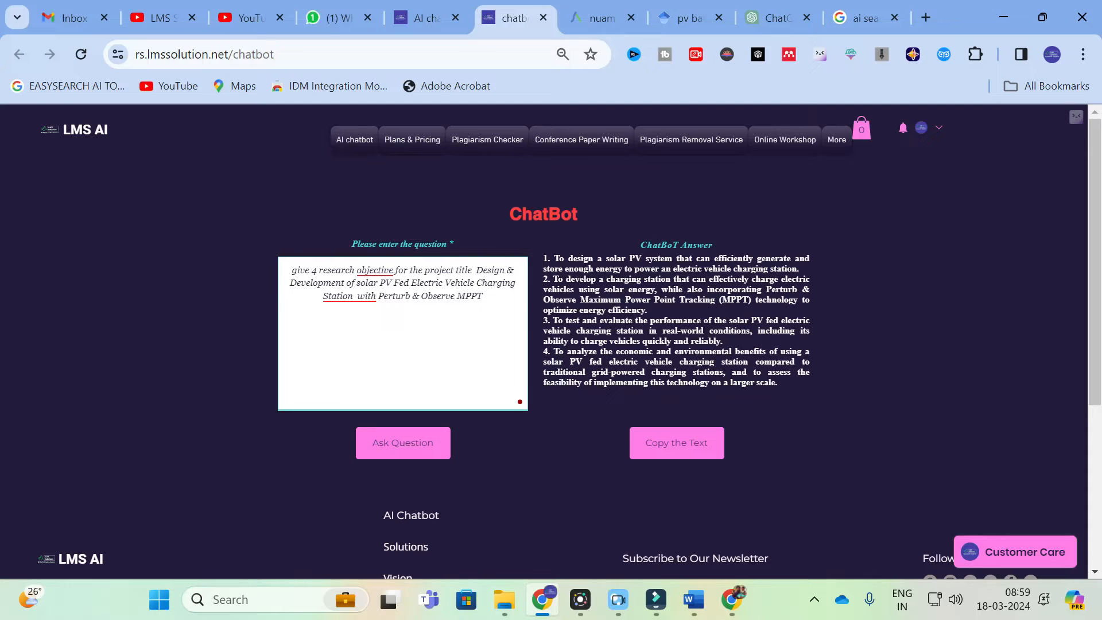
Copy the four research objectives from the chatbot and paste them into the Word report beneath heading 1.3 Objectives of the project.
{"action": "left_click", "coordinate": [702, 446]}
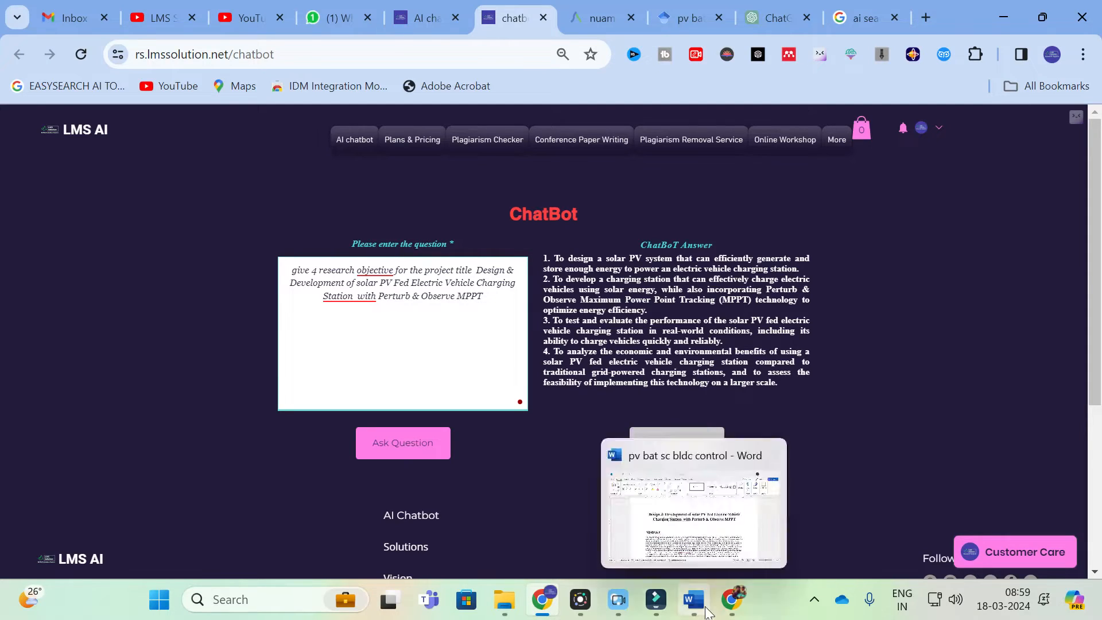
{"action": "left_click", "coordinate": [695, 600]}
{"action": "scroll", "coordinate": [553, 368], "scroll_direction": "down", "scroll_amount": 20}
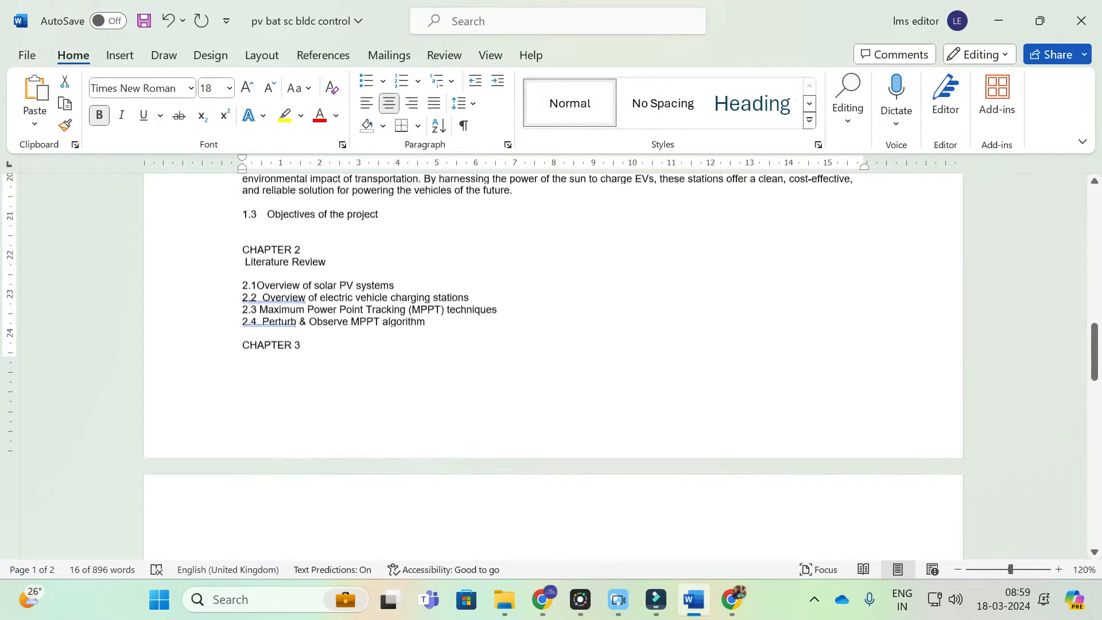
{"action": "left_click", "coordinate": [246, 224]}
{"action": "key", "text": "Return"}
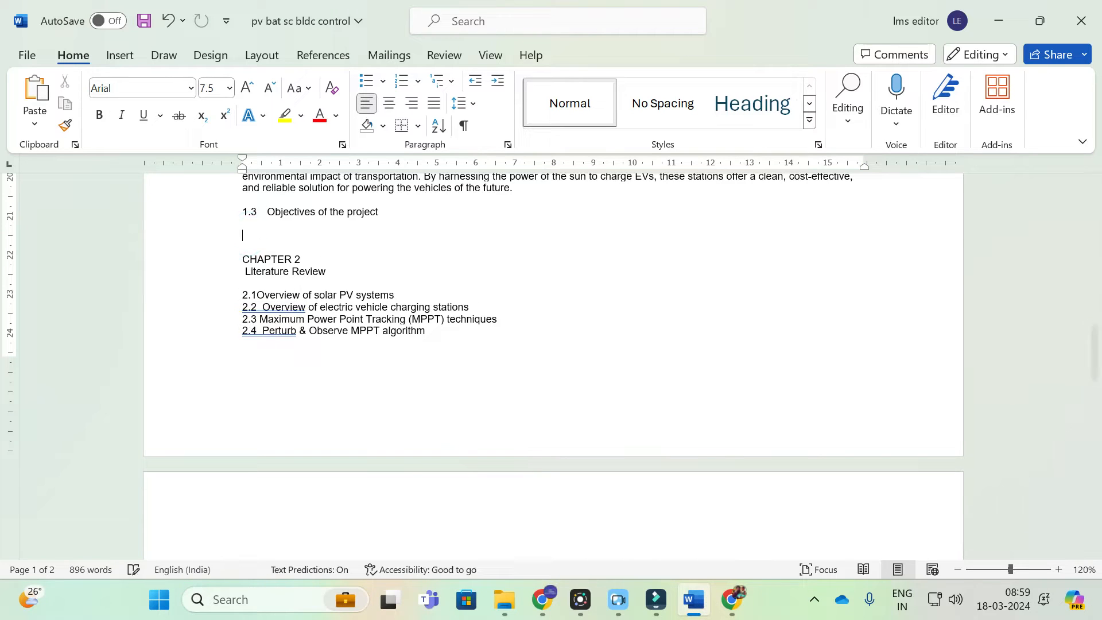
{"action": "key", "text": "ctrl+v"}
Insert a page break before the CHAPTER 2 heading and add a space between 2.1 and its heading text.
{"action": "left_click", "coordinate": [240, 328]}
{"action": "key", "text": "ctrl+Return"}
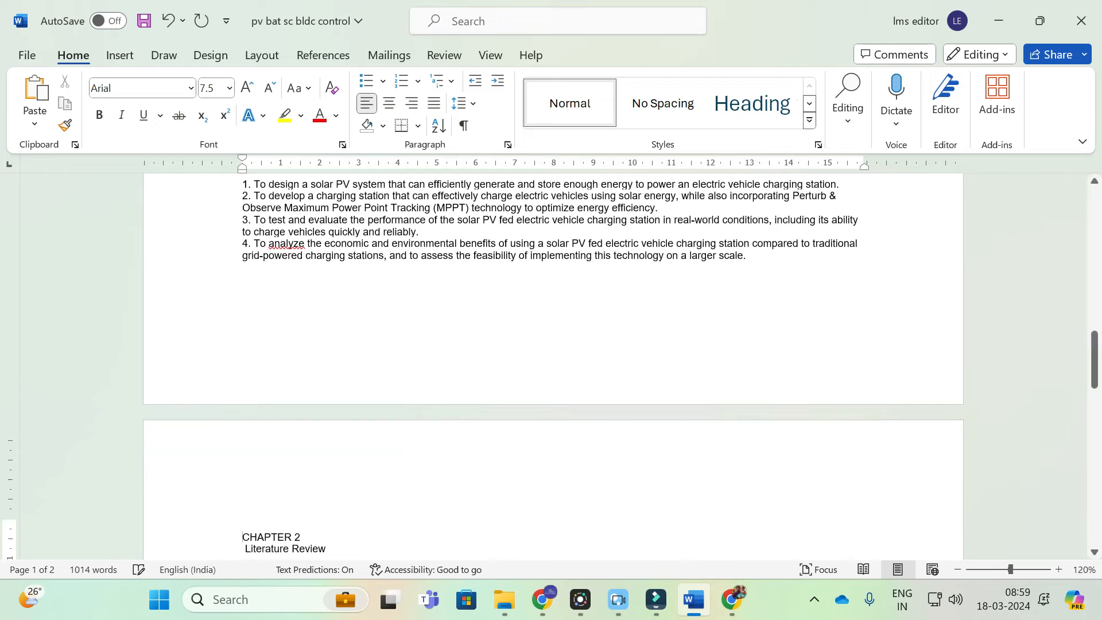
{"action": "scroll", "coordinate": [553, 367], "scroll_direction": "down", "scroll_amount": 5}
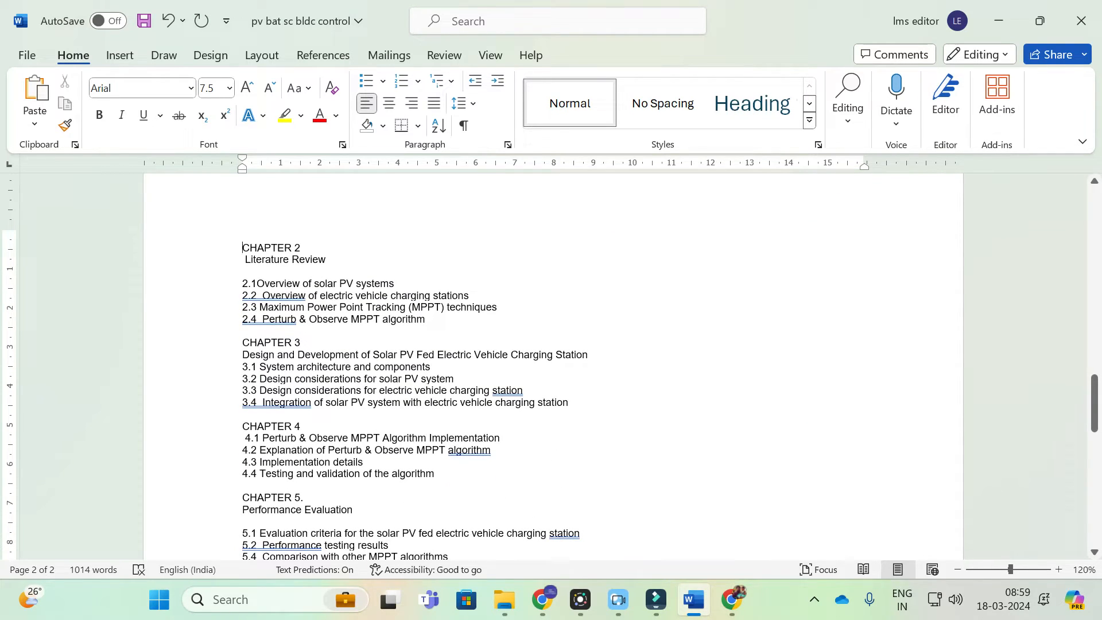
{"action": "scroll", "coordinate": [553, 368], "scroll_direction": "up", "scroll_amount": 10}
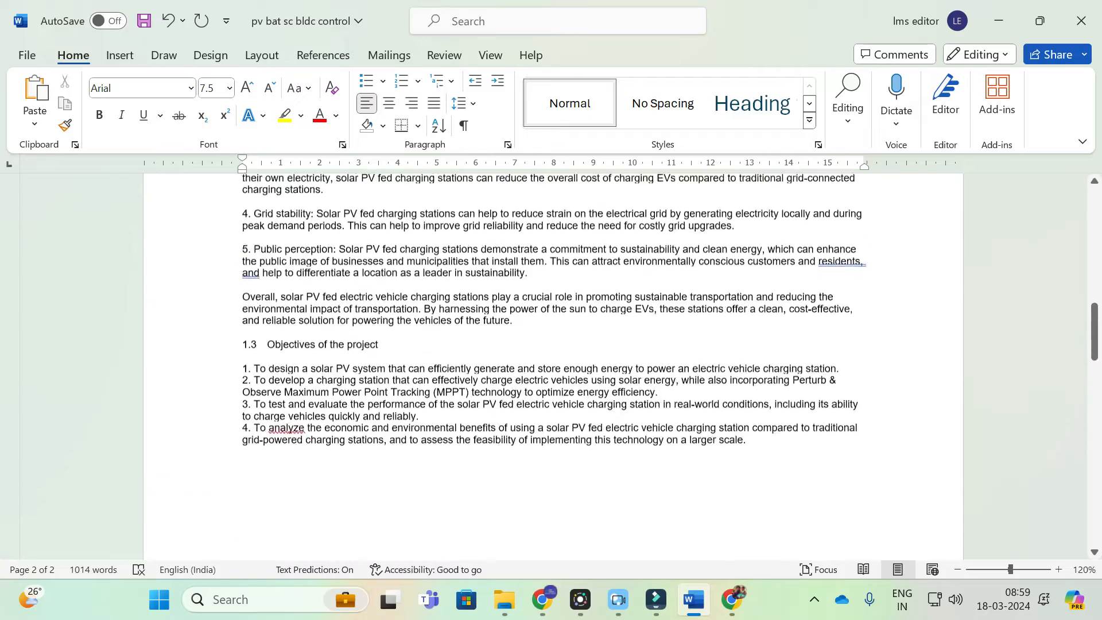
{"action": "scroll", "coordinate": [553, 367], "scroll_direction": "up", "scroll_amount": 3}
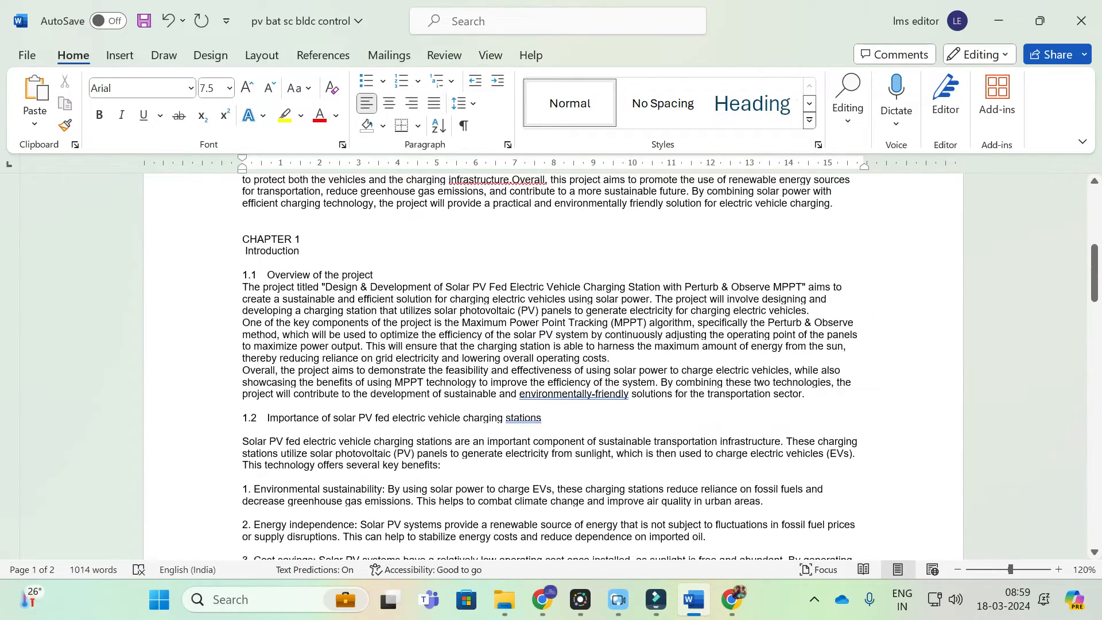
{"action": "scroll", "coordinate": [553, 368], "scroll_direction": "down", "scroll_amount": 8}
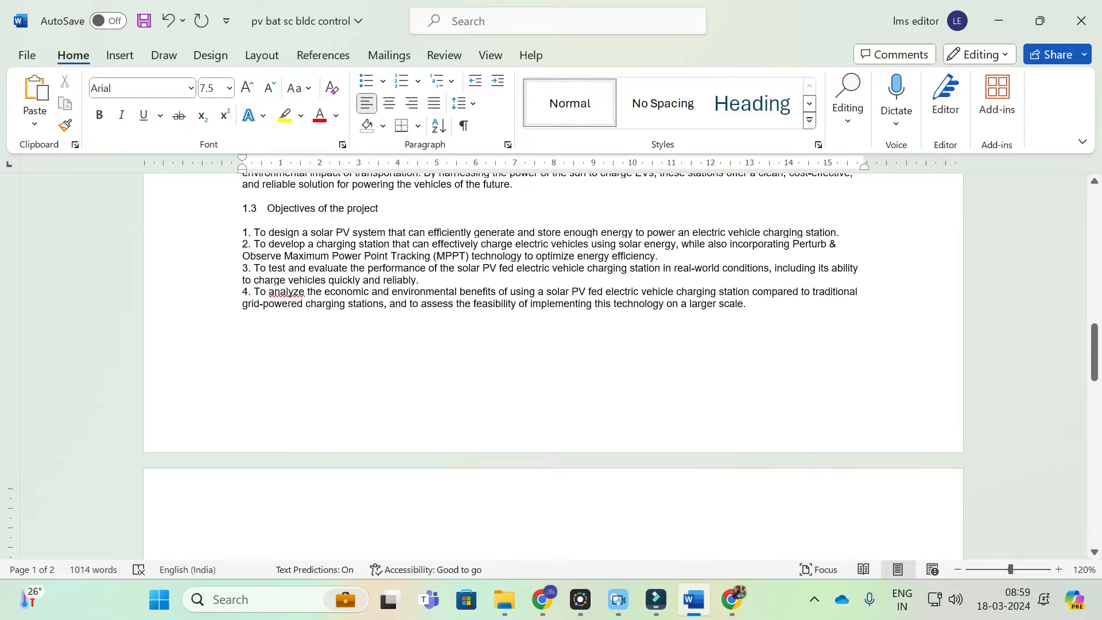
{"action": "scroll", "coordinate": [553, 368], "scroll_direction": "down", "scroll_amount": 5}
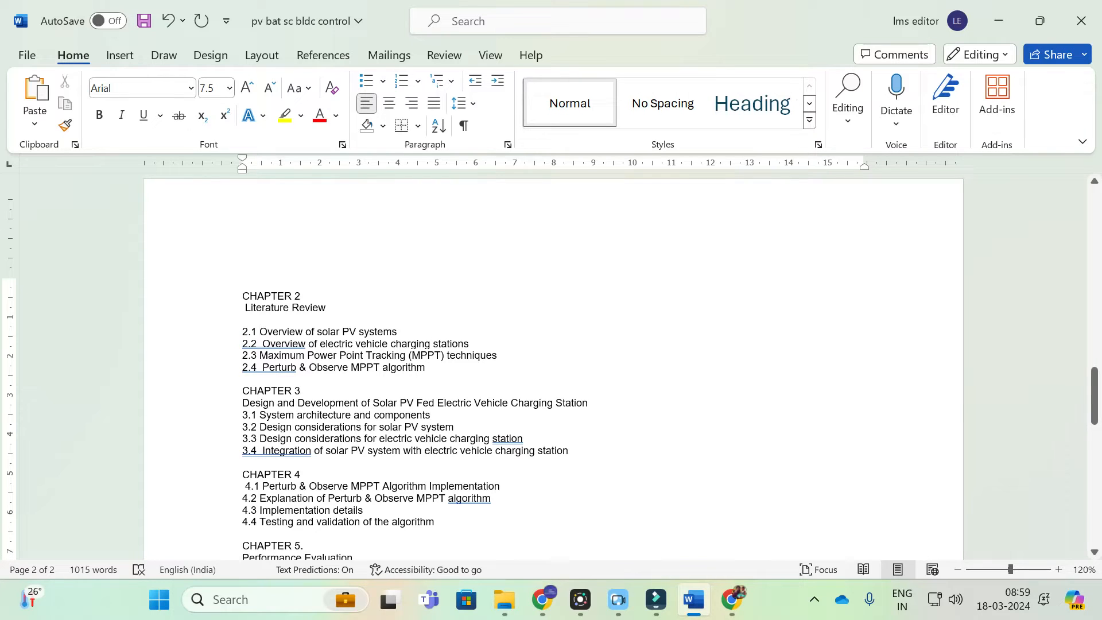
{"action": "left_click", "coordinate": [408, 329]}
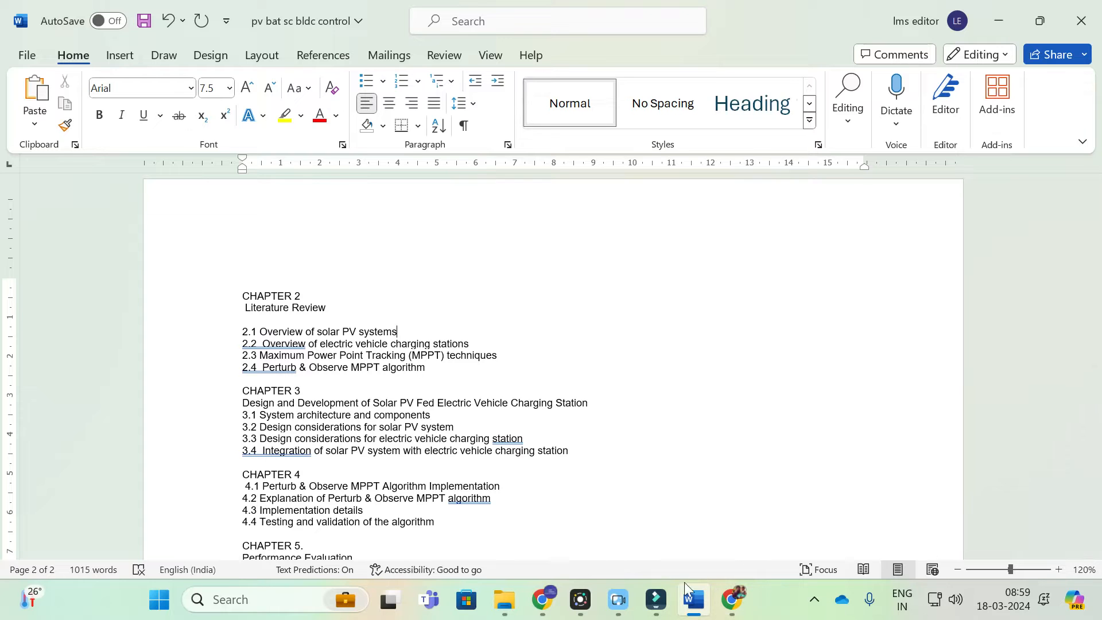
Switch to Chrome, search Google for "google scholar" in the existing Google search tab and open the Google Scholar site.
{"action": "left_click", "coordinate": [545, 603]}
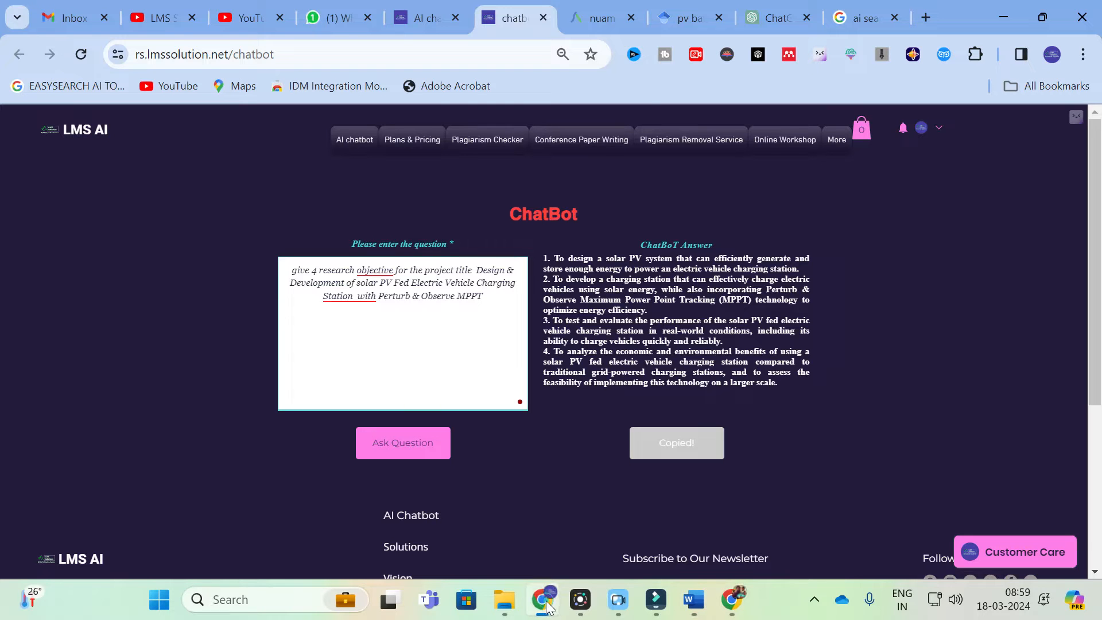
{"action": "left_click", "coordinate": [867, 6]}
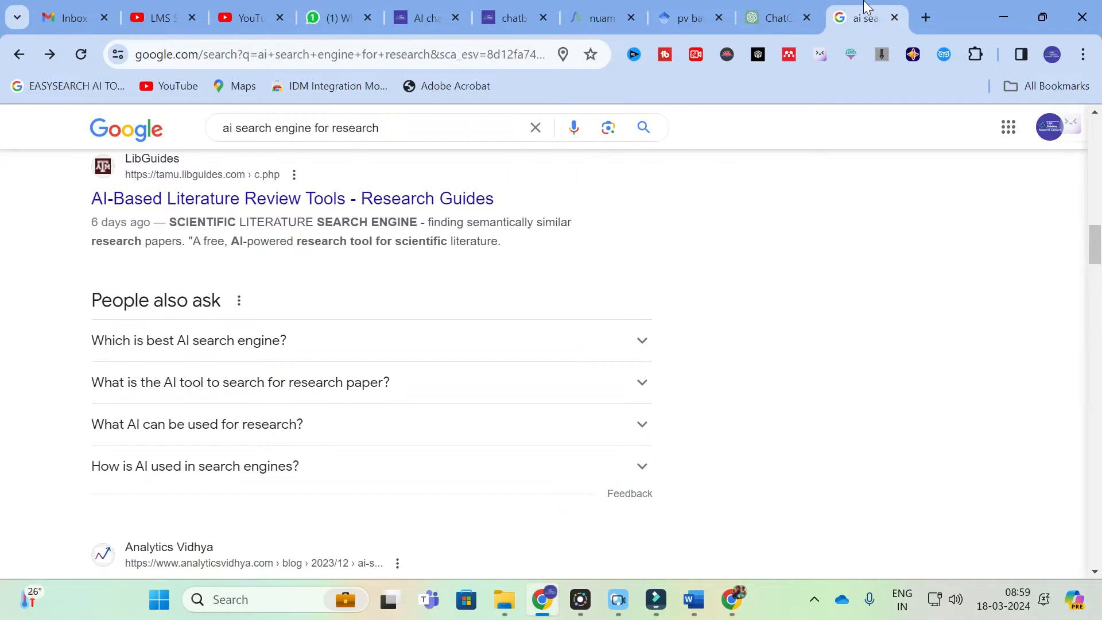
{"action": "left_click", "coordinate": [17, 57]}
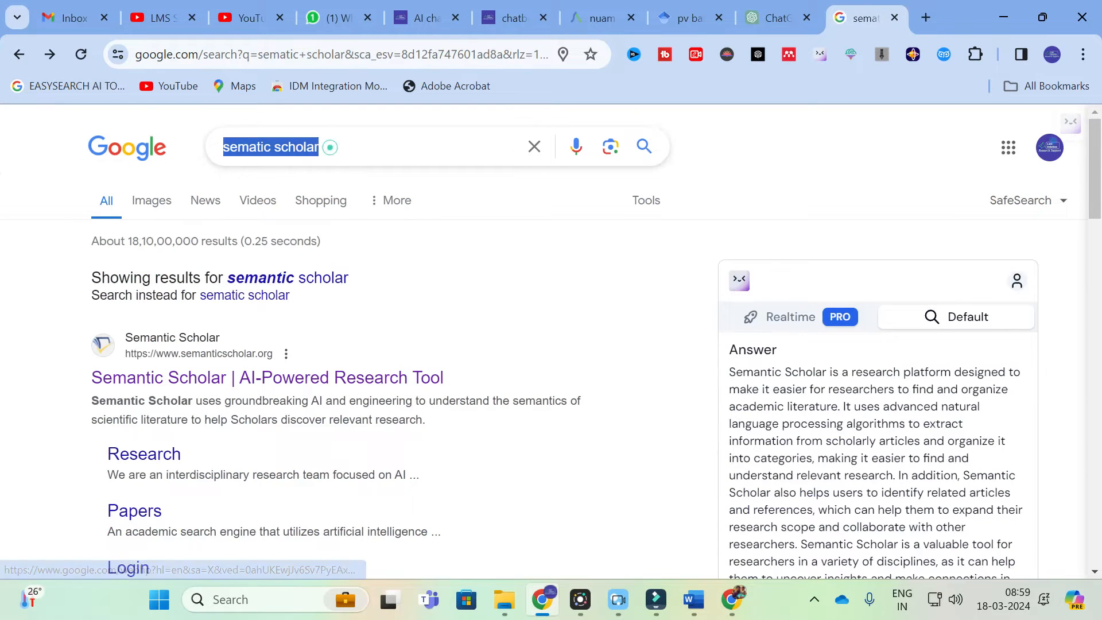
{"action": "type", "text": "google"}
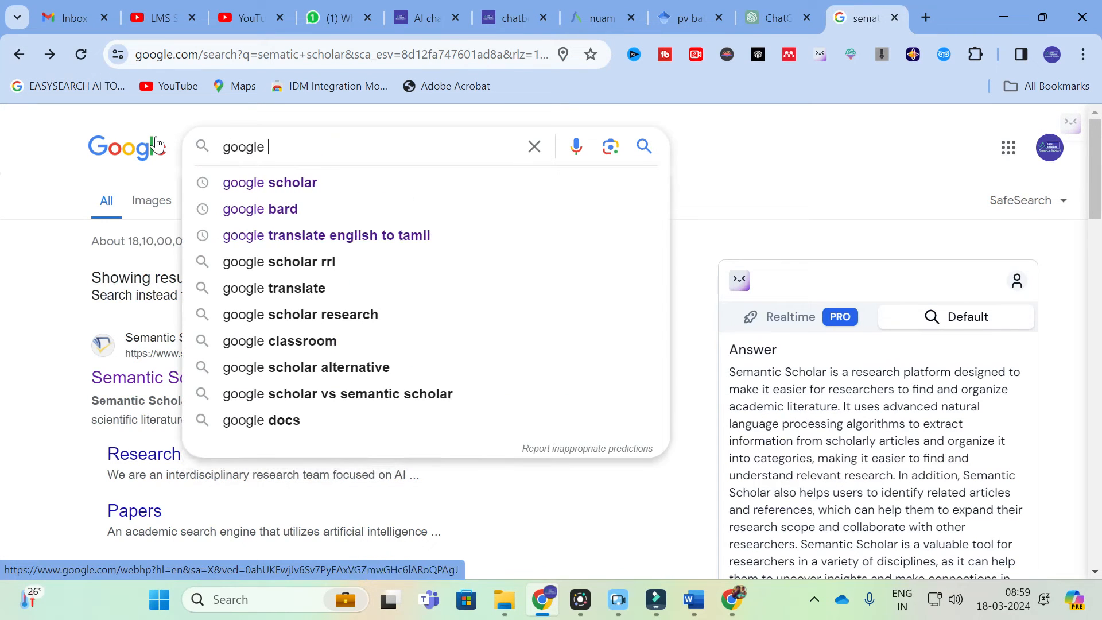
{"action": "left_click", "coordinate": [263, 183]}
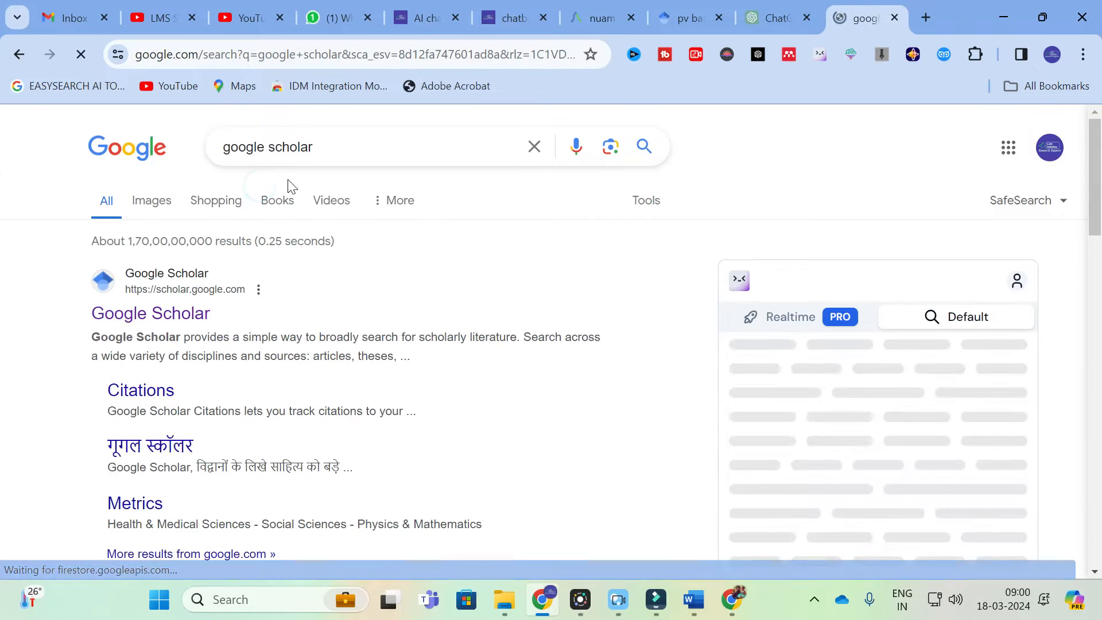
{"action": "left_click", "coordinate": [154, 314]}
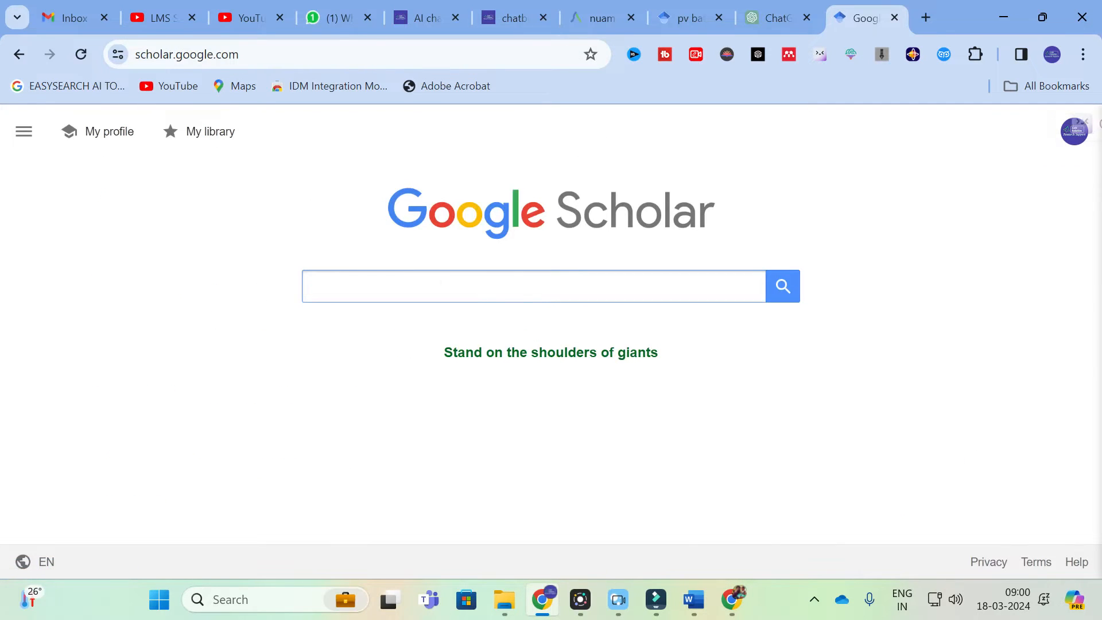
Search Google Scholar for "overview of pv system" and limit the results to articles since 2020.
{"action": "left_click", "coordinate": [455, 282]}
{"action": "type", "text": "overv"}
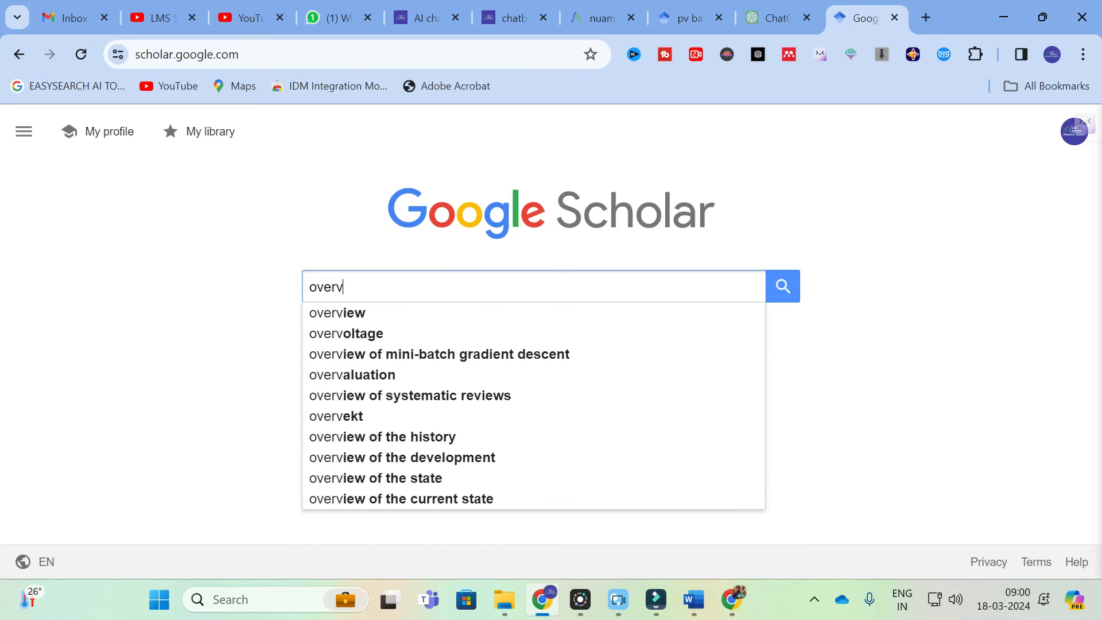
{"action": "type", "text": "iew of "}
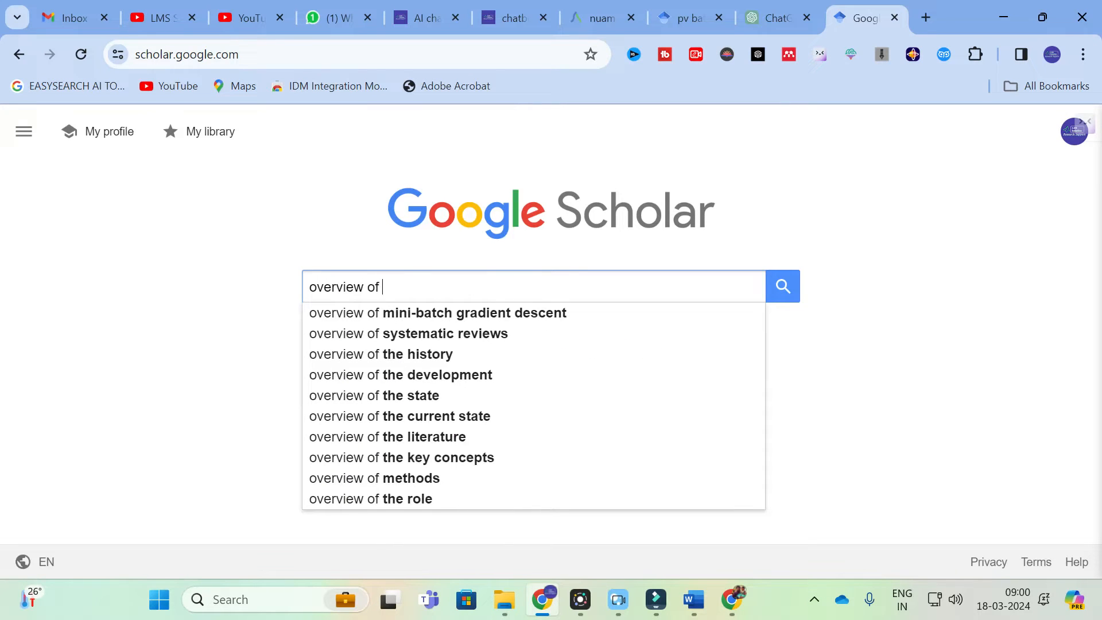
{"action": "type", "text": "pv system"}
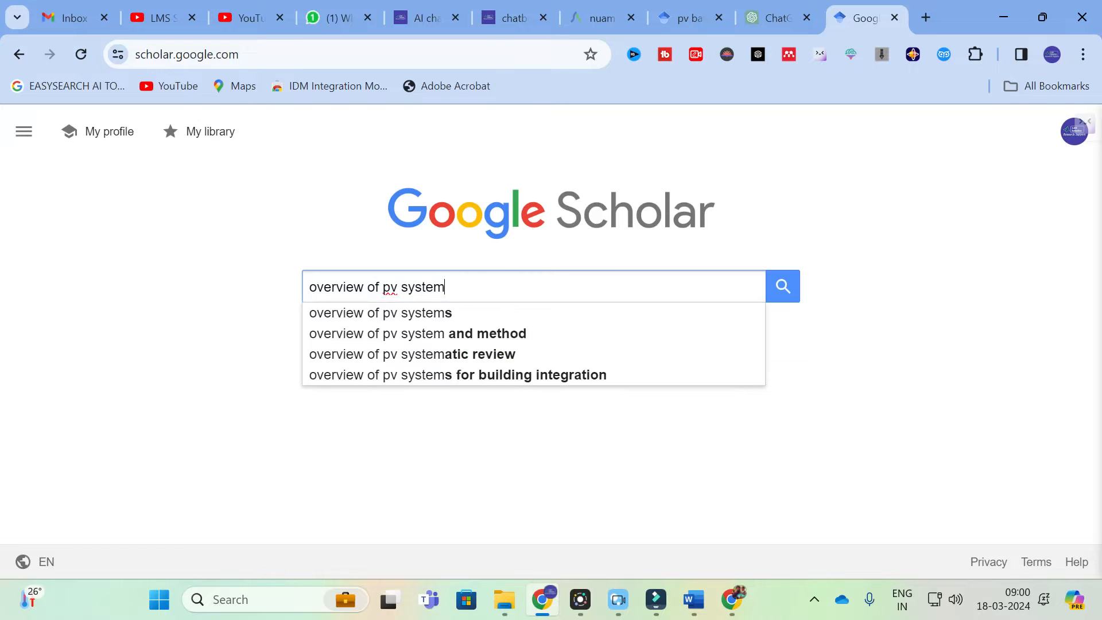
{"action": "key", "text": "Return"}
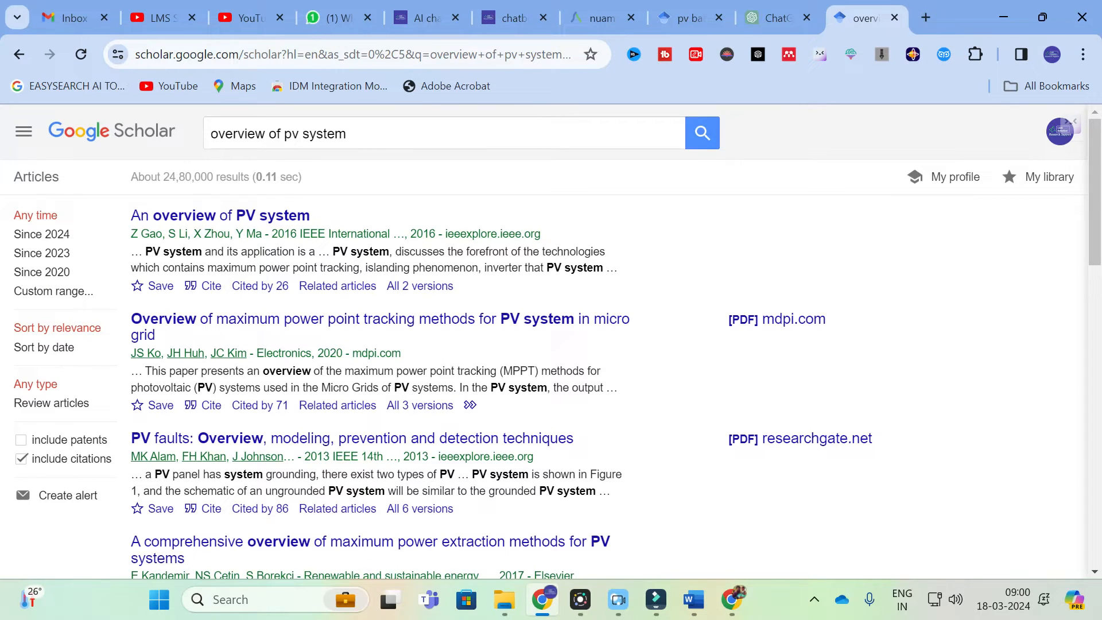
{"action": "scroll", "coordinate": [166, 212], "scroll_direction": "down", "scroll_amount": 1}
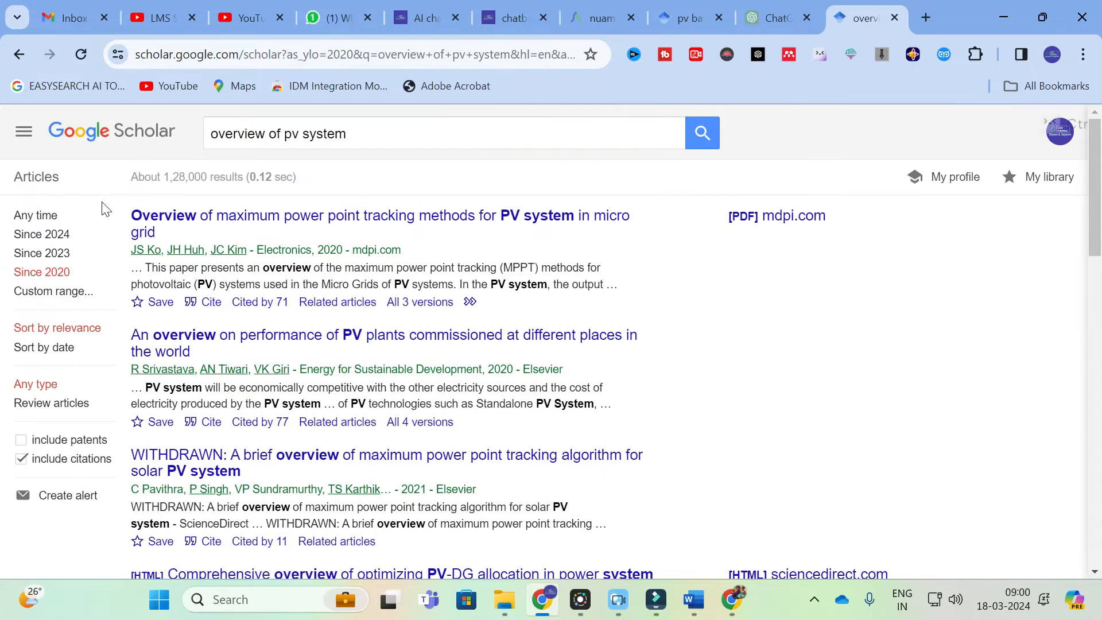
Examine the results since 2020 and the citation formats of the article on maximum power point tracking methods in micro grid.
{"action": "scroll", "coordinate": [551, 344], "scroll_direction": "down", "scroll_amount": 1}
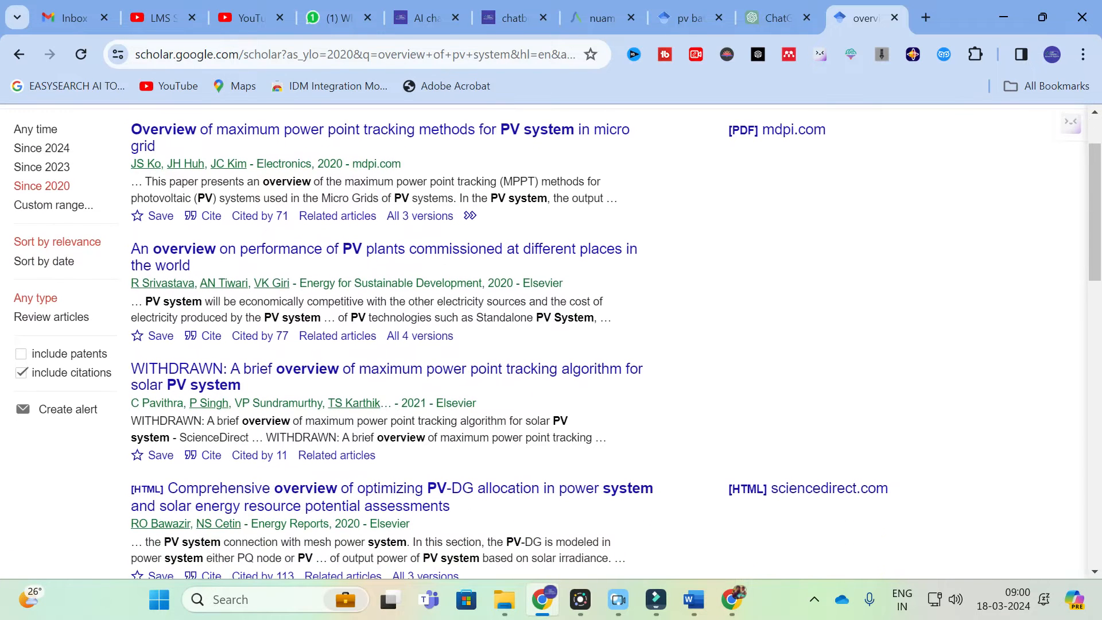
{"action": "left_click", "coordinate": [212, 217]}
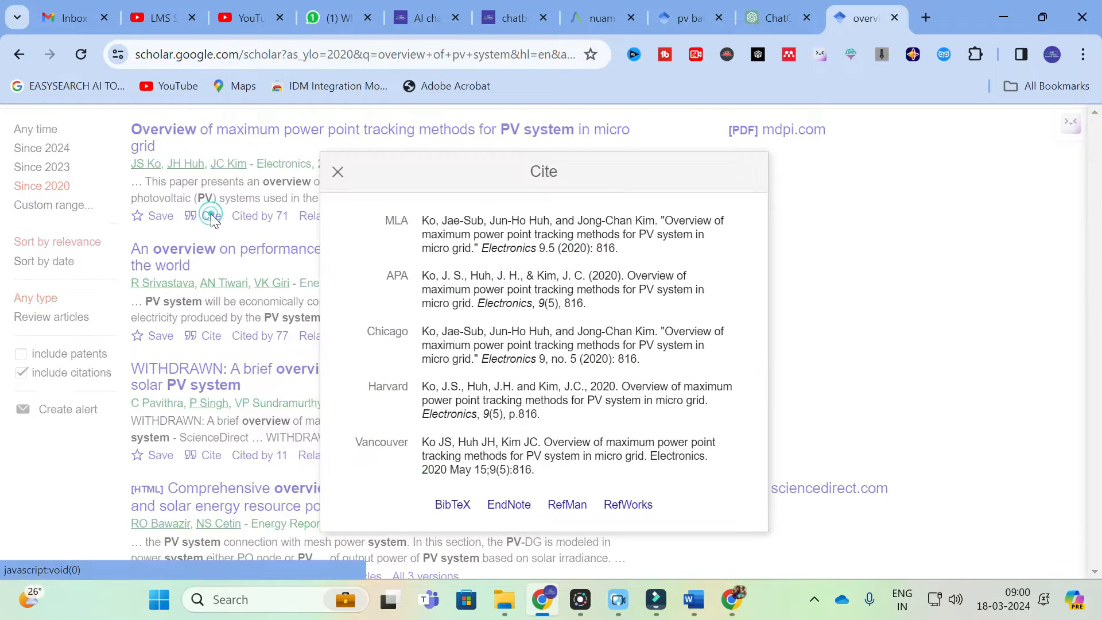
{"action": "left_click", "coordinate": [52, 462]}
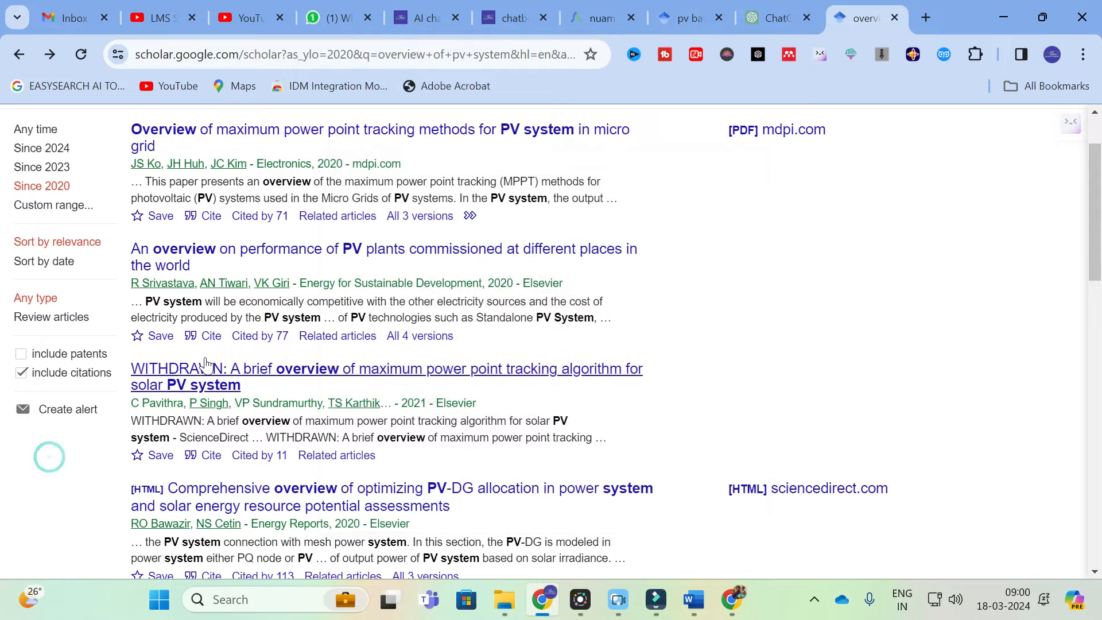
{"action": "scroll", "coordinate": [48, 457], "scroll_direction": "up", "scroll_amount": 2}
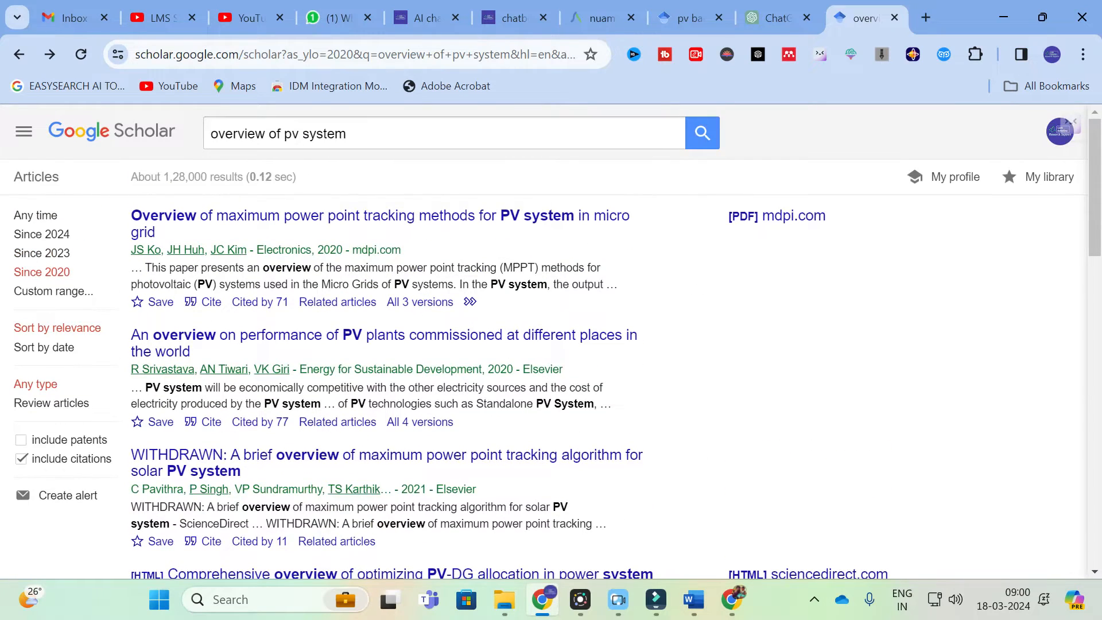
{"action": "scroll", "coordinate": [281, 331], "scroll_direction": "down", "scroll_amount": 7}
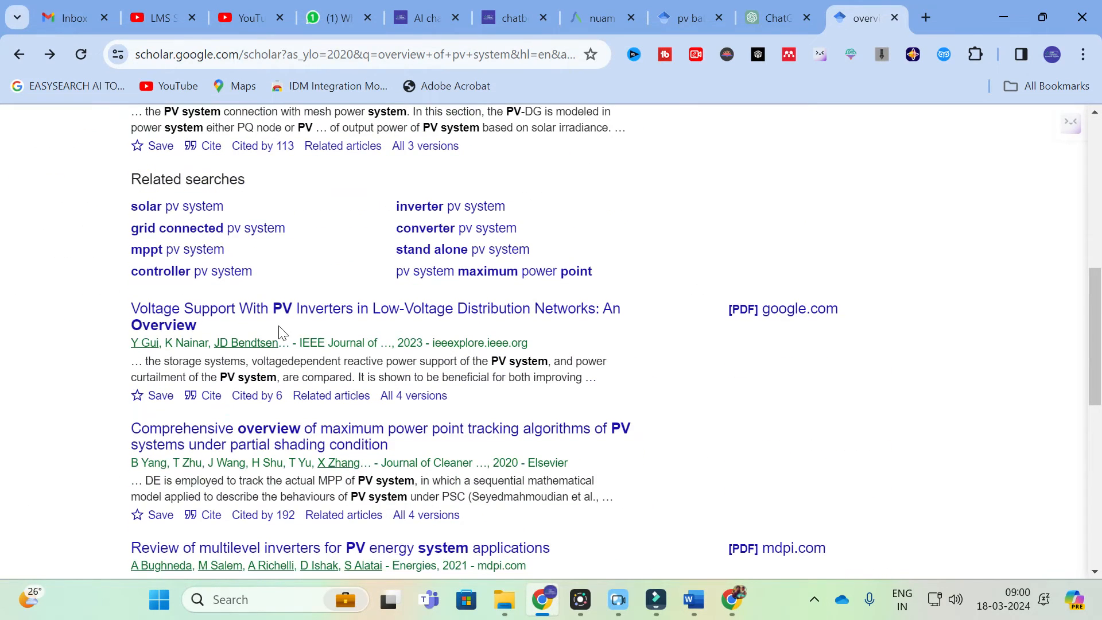
{"action": "scroll", "coordinate": [282, 332], "scroll_direction": "down", "scroll_amount": 2}
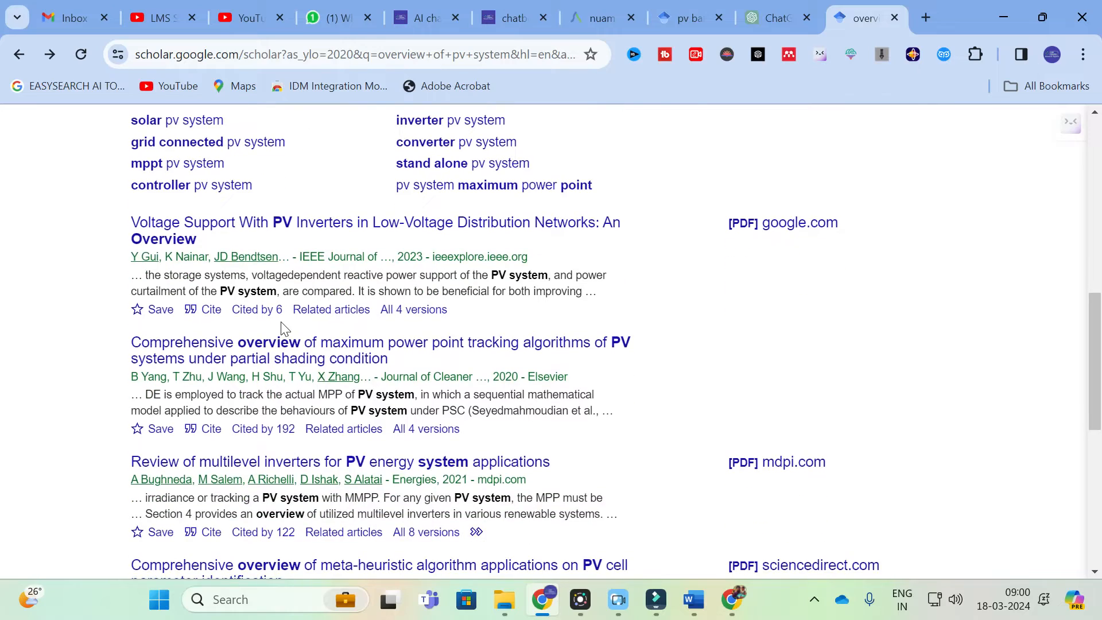
{"action": "scroll", "coordinate": [282, 327], "scroll_direction": "down", "scroll_amount": 4}
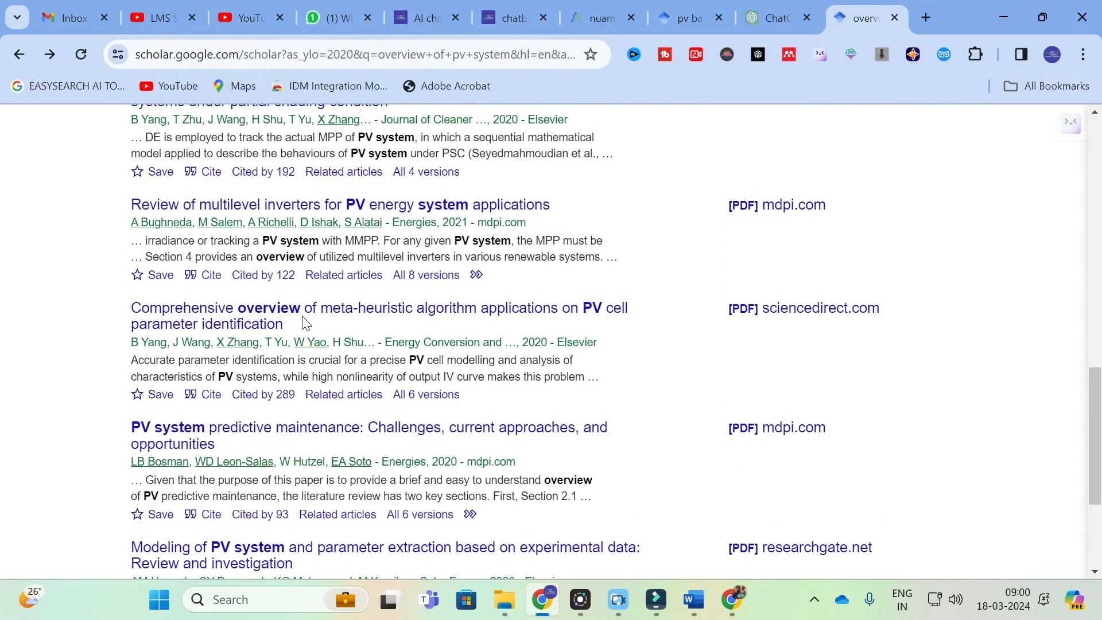
{"action": "scroll", "coordinate": [298, 304], "scroll_direction": "up", "scroll_amount": 12}
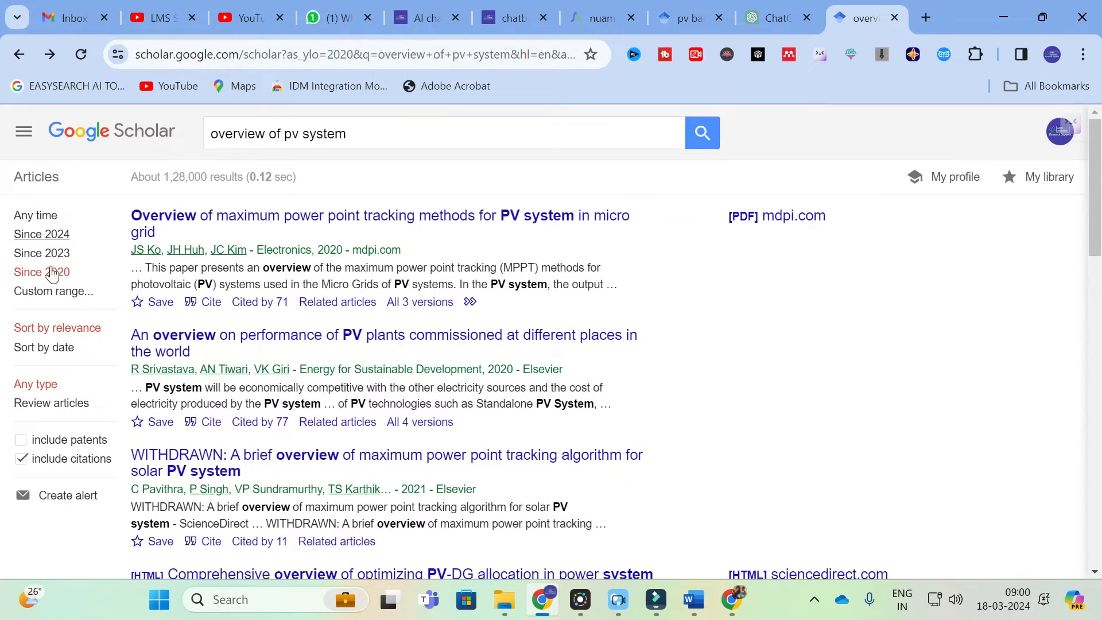
Apply a custom year range starting at 2015 to the PV system search results.
{"action": "left_click", "coordinate": [45, 295]}
{"action": "left_click_drag", "start_coordinate": [50, 318], "coordinate": [3, 323]}
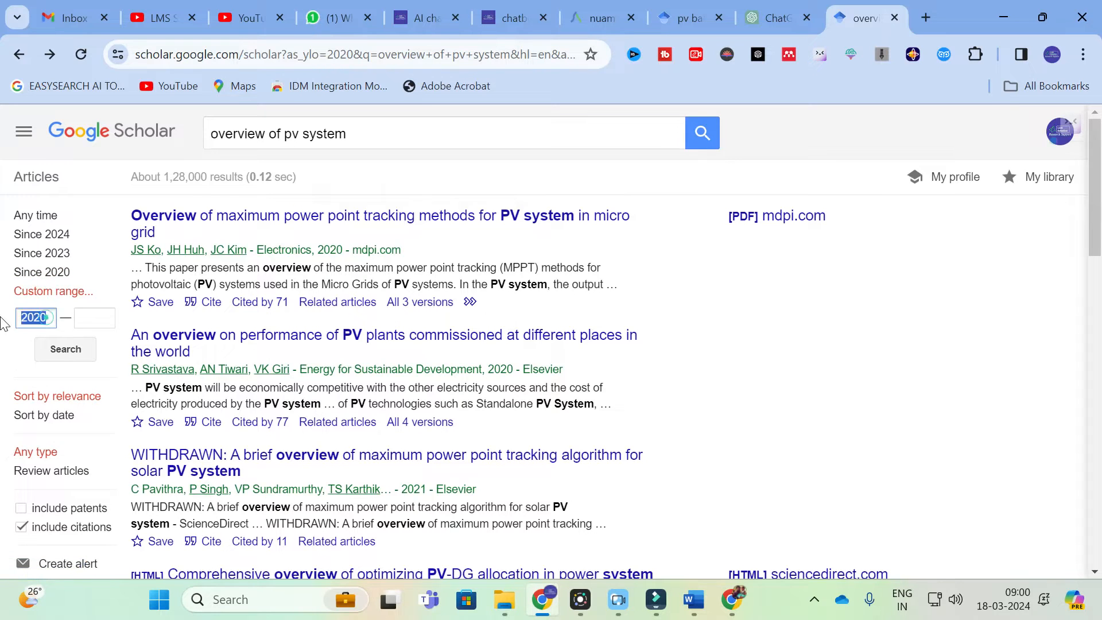
{"action": "type", "text": "2015"}
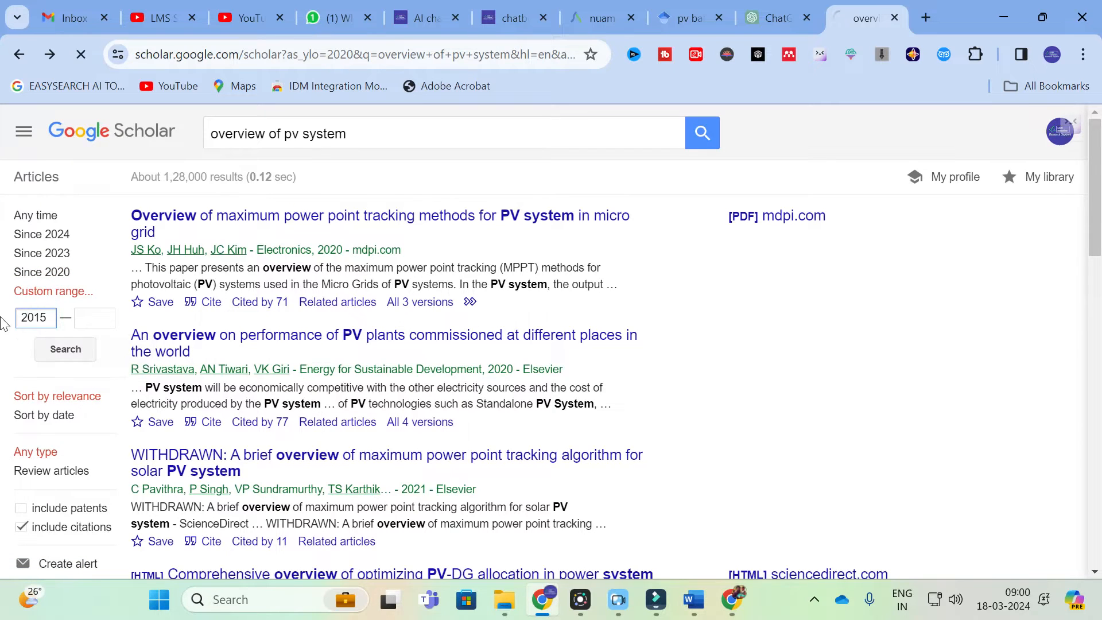
{"action": "key", "text": "Return"}
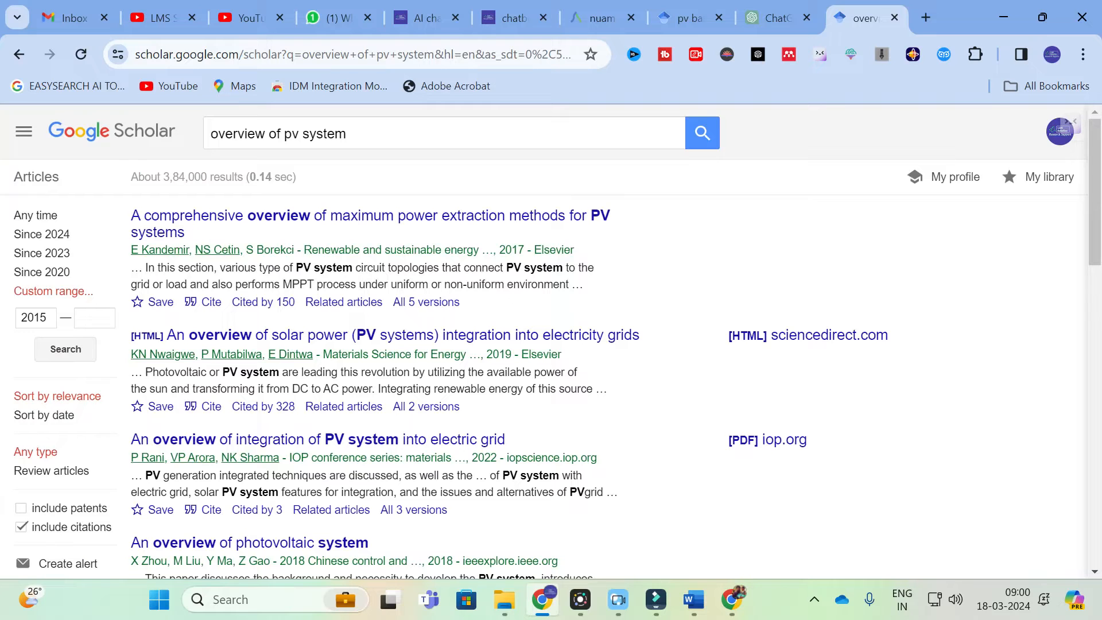
Copy the APA citation of the article "An overview of solar power (PV systems) integration into electricity grids".
{"action": "scroll", "coordinate": [265, 316], "scroll_direction": "down", "scroll_amount": 1}
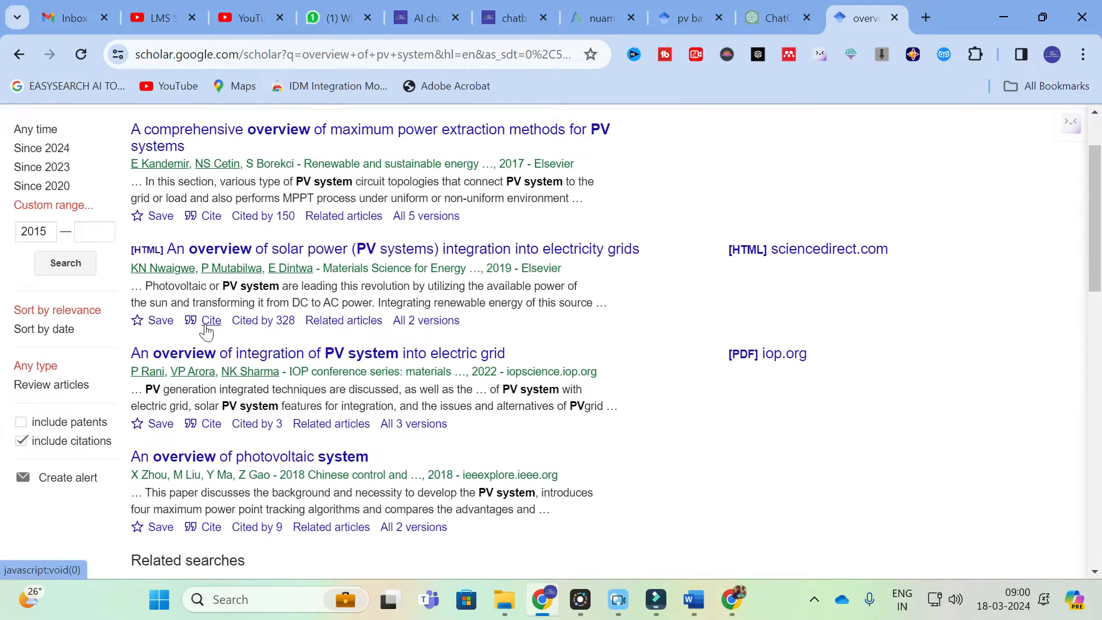
{"action": "left_click", "coordinate": [205, 325]}
{"action": "left_click", "coordinate": [432, 264]}
{"action": "key", "text": "ctrl+c"}
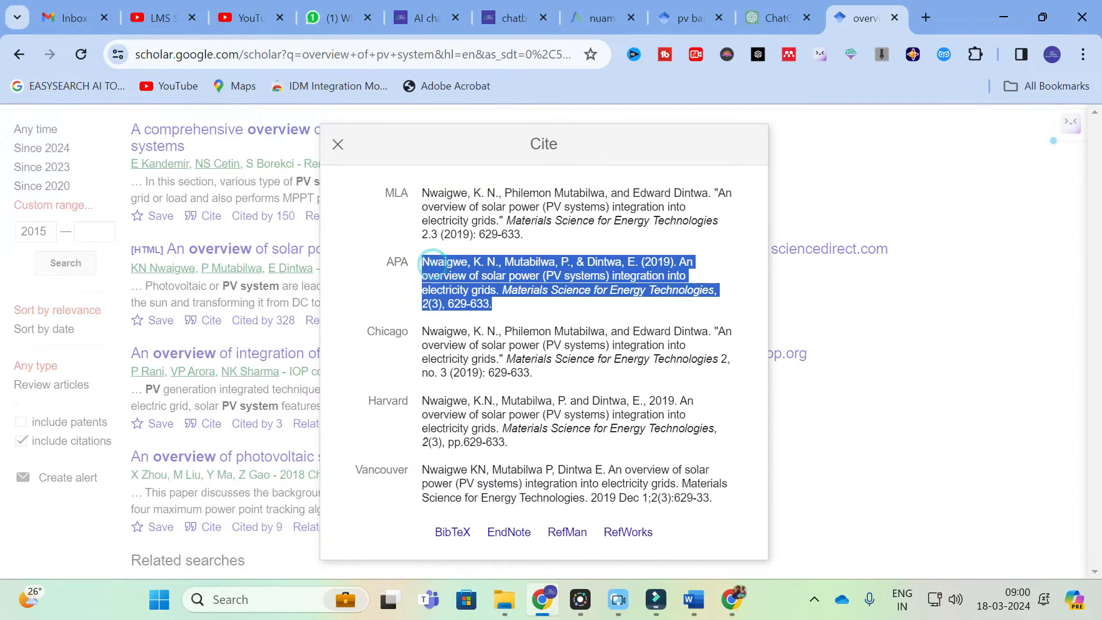
Switch to Word and paste the copied citation below heading 2.1 Overview of solar PV systems, leaving a blank line between.
{"action": "left_click", "coordinate": [693, 600]}
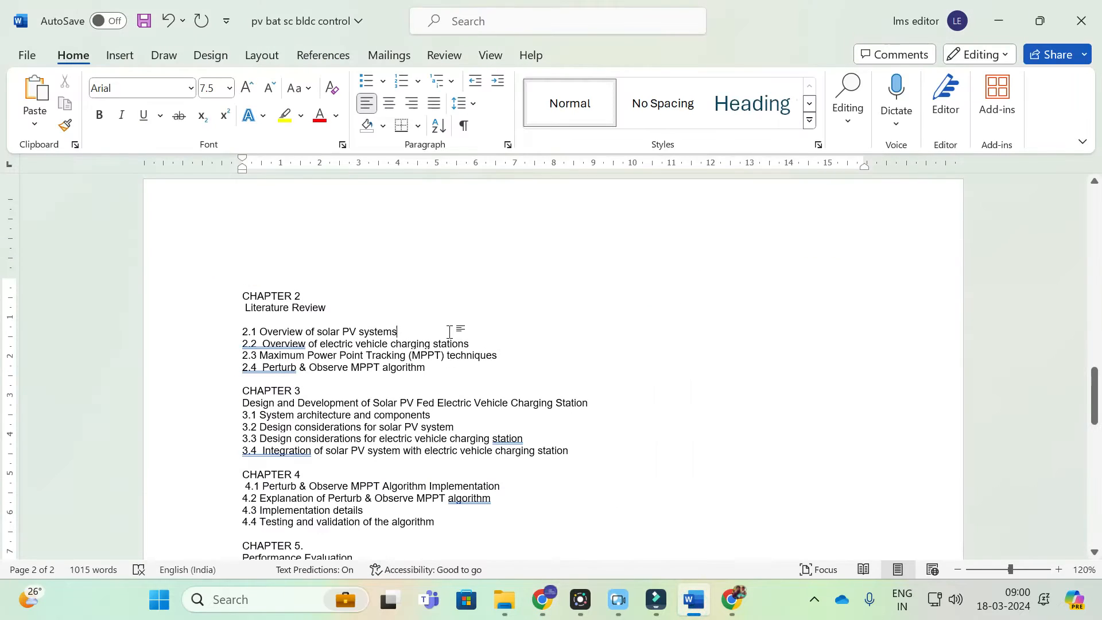
{"action": "key", "text": "Return"}
{"action": "key", "text": "Return"}
{"action": "key", "text": "Return"}
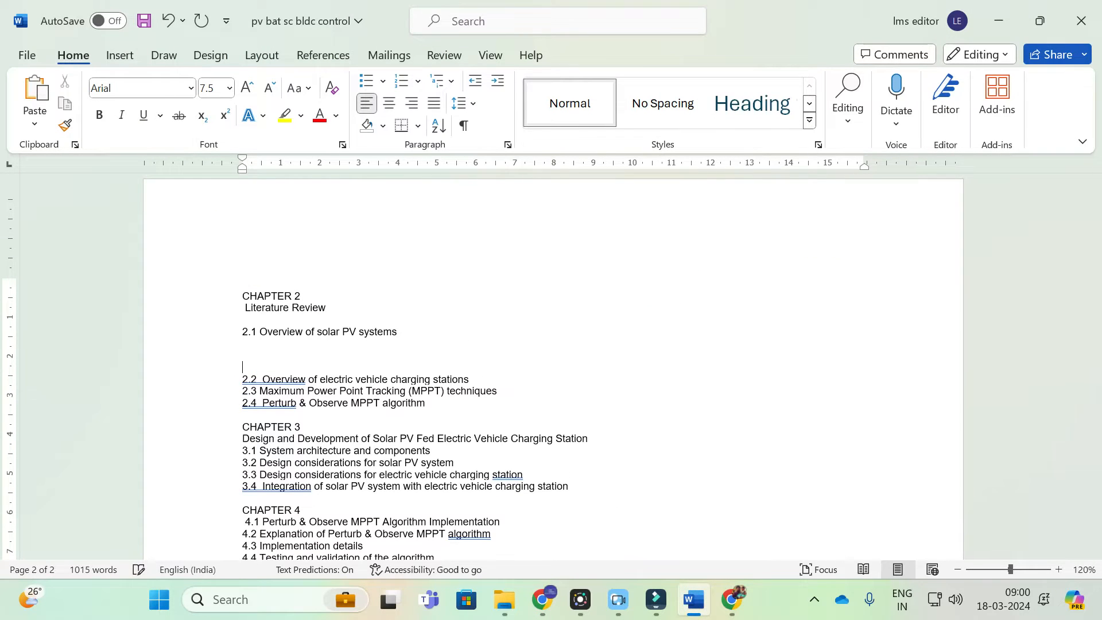
{"action": "key", "text": "ctrl+v"}
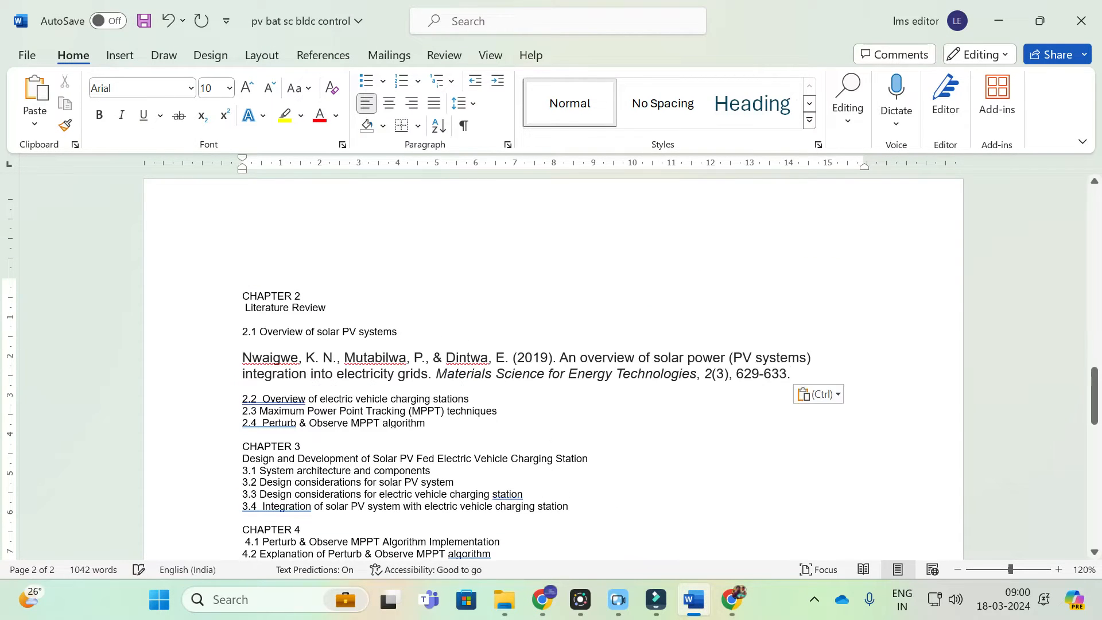
Copy the APA citation of "An overview of photovoltaic system" from Google Scholar and paste it beneath the first citation in Word.
{"action": "left_click", "coordinate": [542, 600]}
{"action": "left_click", "coordinate": [86, 537]}
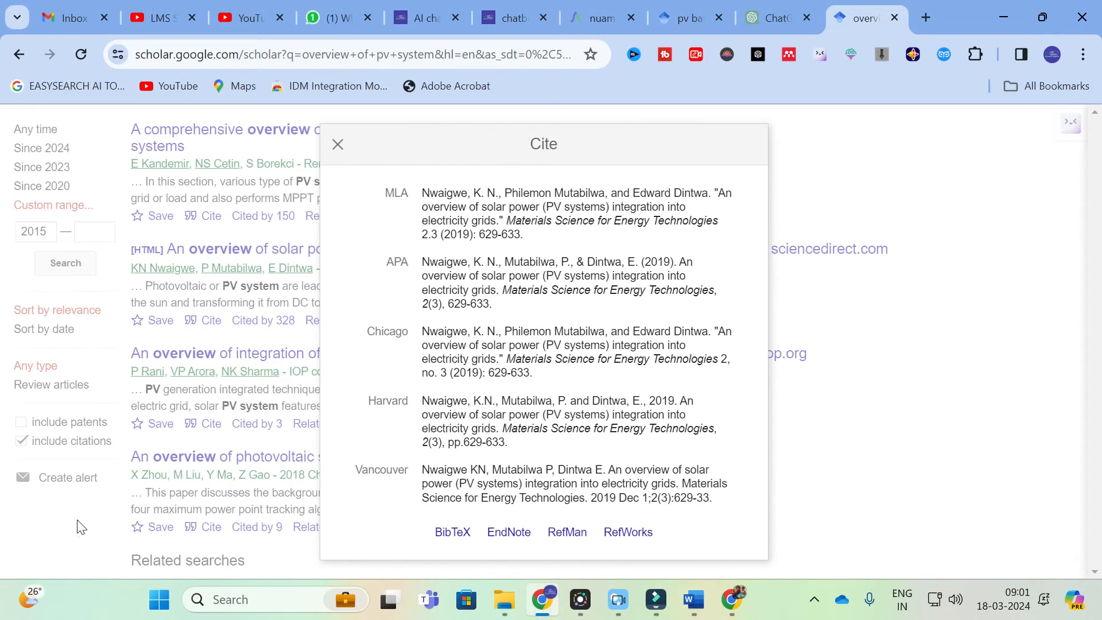
{"action": "scroll", "coordinate": [215, 175], "scroll_direction": "down", "scroll_amount": 4}
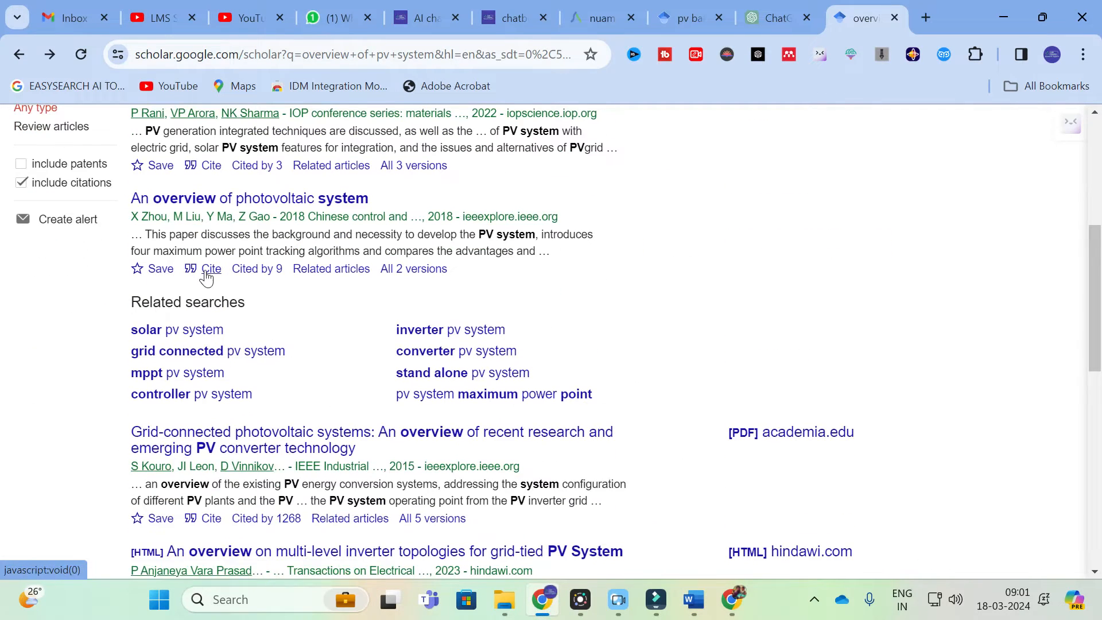
{"action": "left_click", "coordinate": [206, 269]}
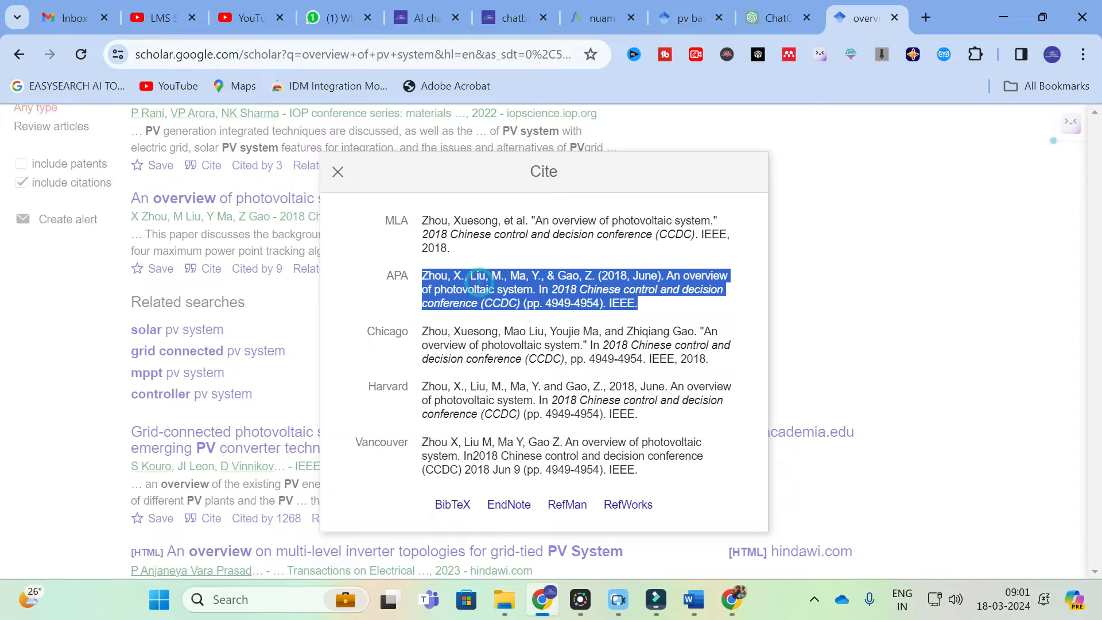
{"action": "left_click", "coordinate": [693, 599]}
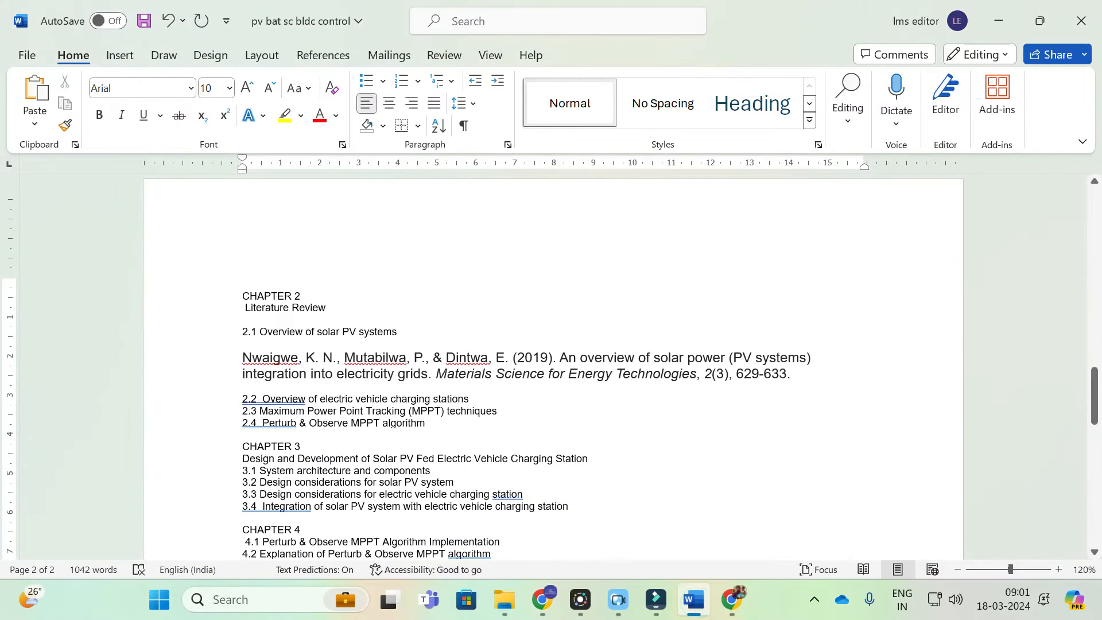
{"action": "key", "text": "Return"}
{"action": "type", "text": "Zhou, X., Liu, M., Ma, Y., & Gao, Z. (2018, June). An overview of photovoltaic system. In 2018 Chinese control and decision conference (CCDC) (pp. 4949-4954). IEEE."}
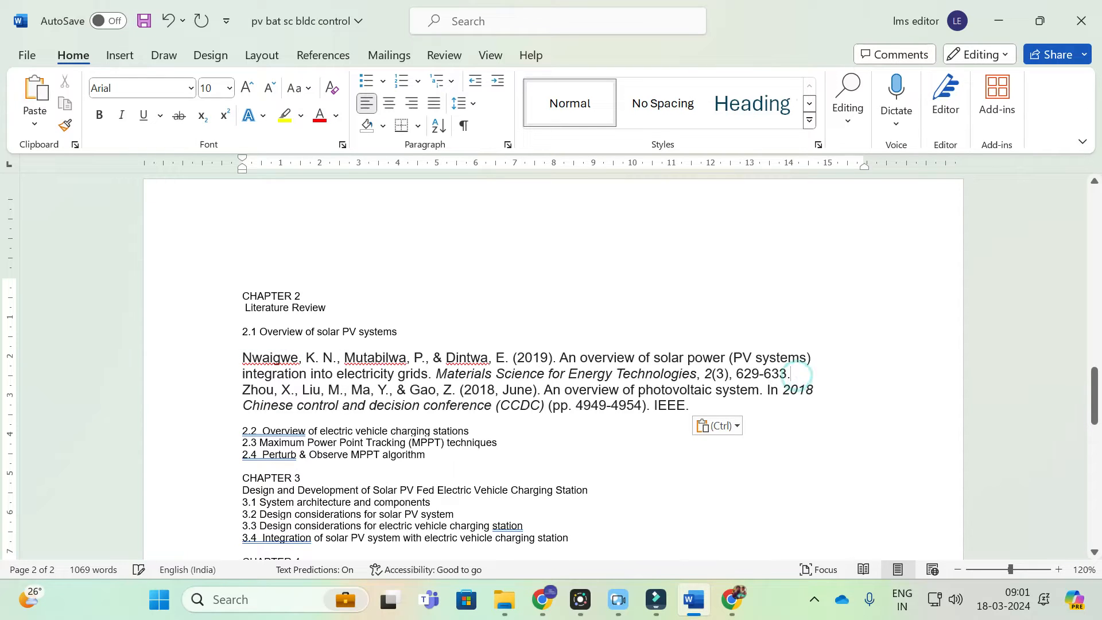
Separate the two citations under 2.1 with a blank line and add two blank lines below heading 2.2.
{"action": "key", "text": "Return"}
{"action": "left_click", "coordinate": [503, 443]}
{"action": "key", "text": "Return"}
{"action": "key", "text": "Return"}
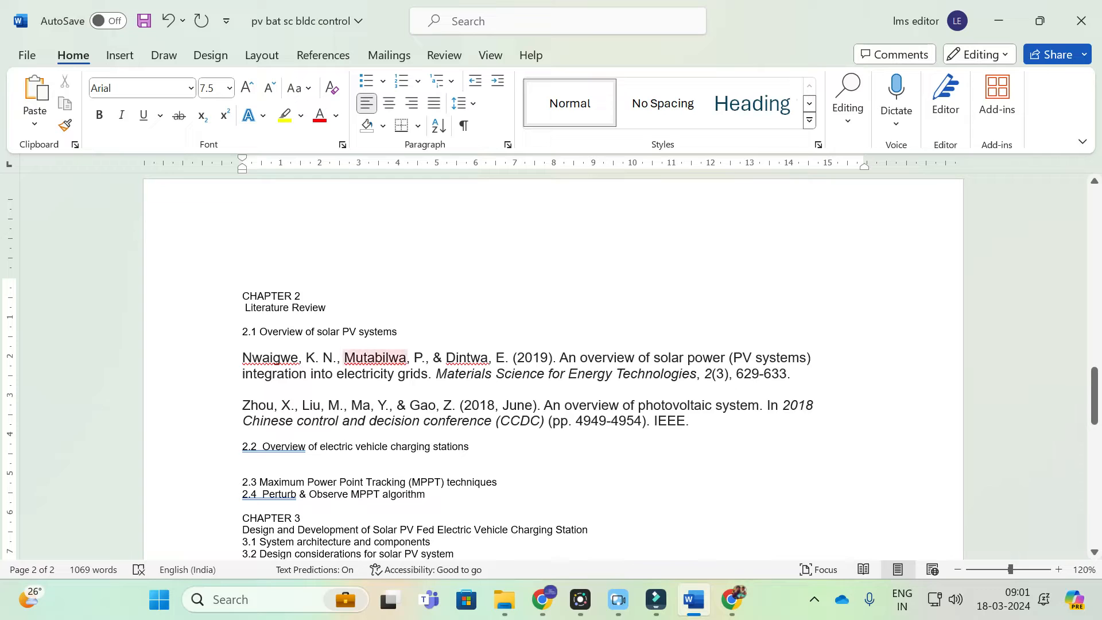
Copy "Overview of electric vehicle charging stations" from heading 2.2 and search Google Scholar in Chrome for it.
{"action": "scroll", "coordinate": [298, 378], "scroll_direction": "down", "scroll_amount": 2}
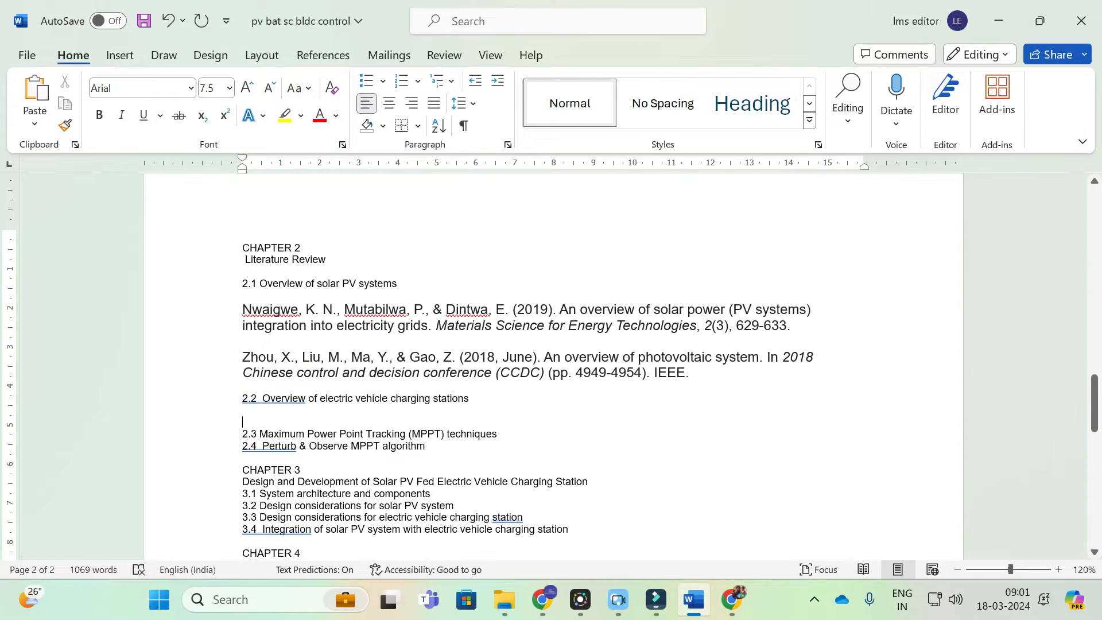
{"action": "left_click_drag", "start_coordinate": [263, 399], "coordinate": [509, 399]}
{"action": "key", "text": "ctrl+c"}
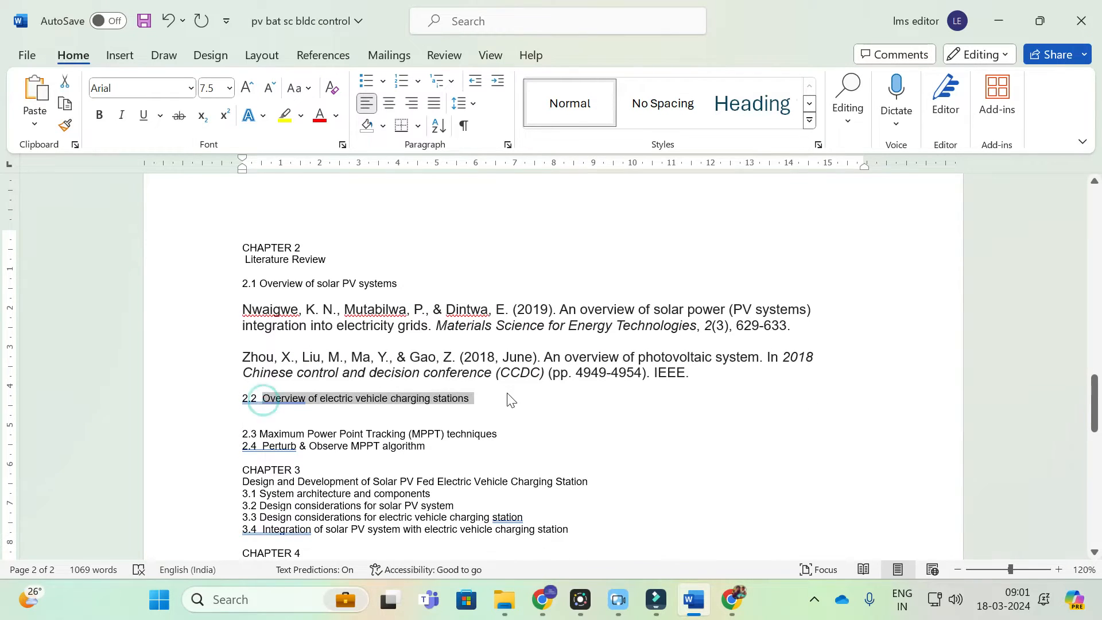
{"action": "left_click", "coordinate": [546, 595]}
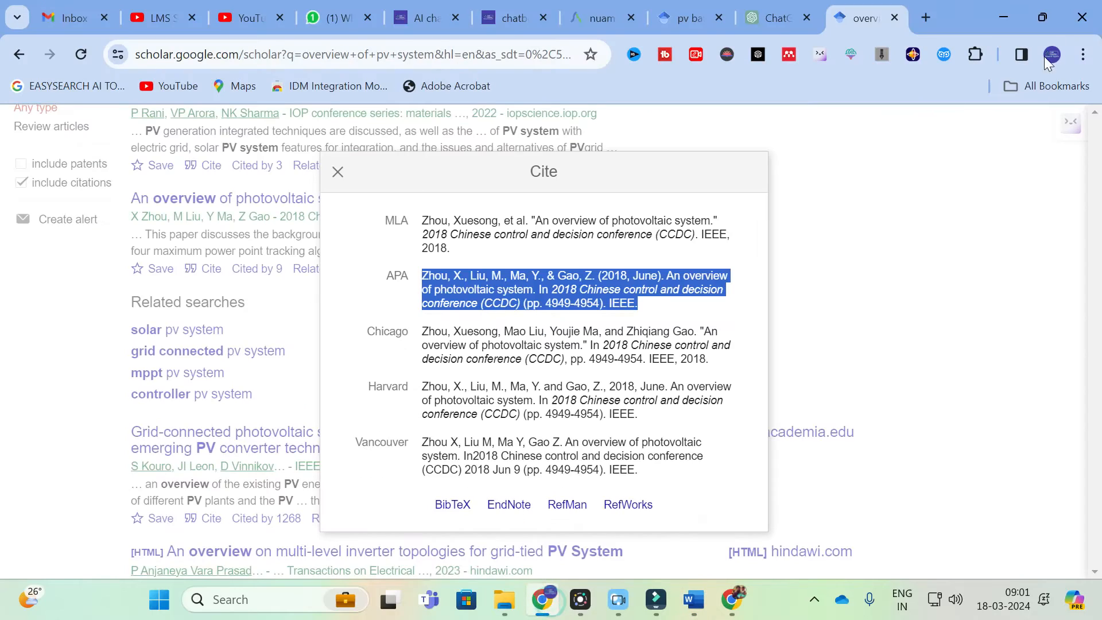
{"action": "left_click", "coordinate": [861, 219]}
{"action": "scroll", "coordinate": [861, 220], "scroll_direction": "up", "scroll_amount": 6}
{"action": "left_click_drag", "start_coordinate": [361, 136], "coordinate": [142, 149]}
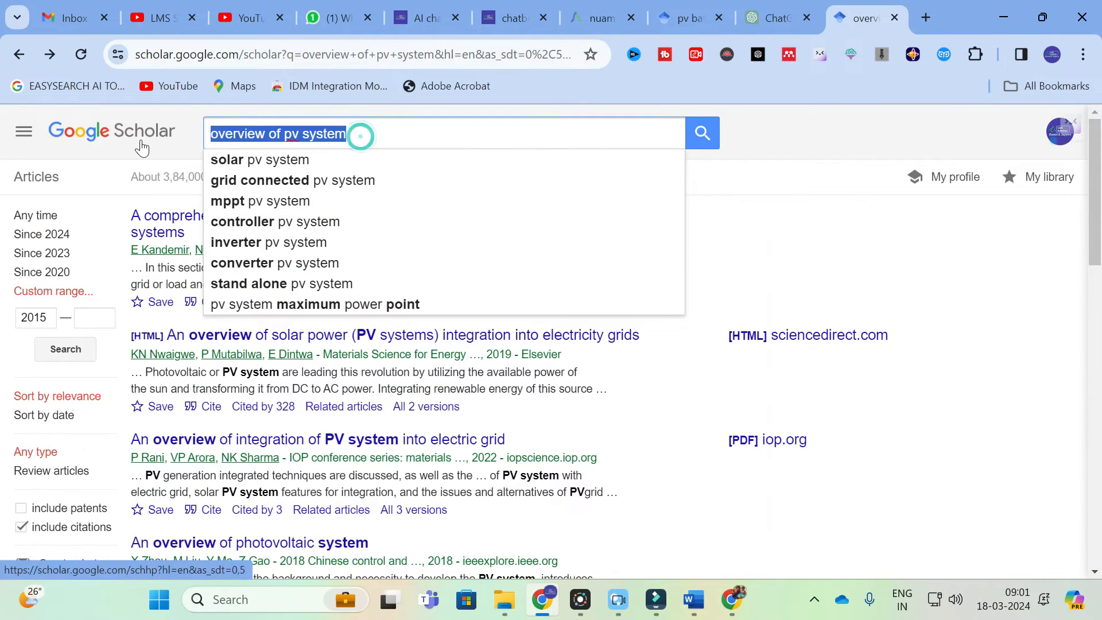
{"action": "key", "text": "ctrl+v"}
{"action": "key", "text": "Return"}
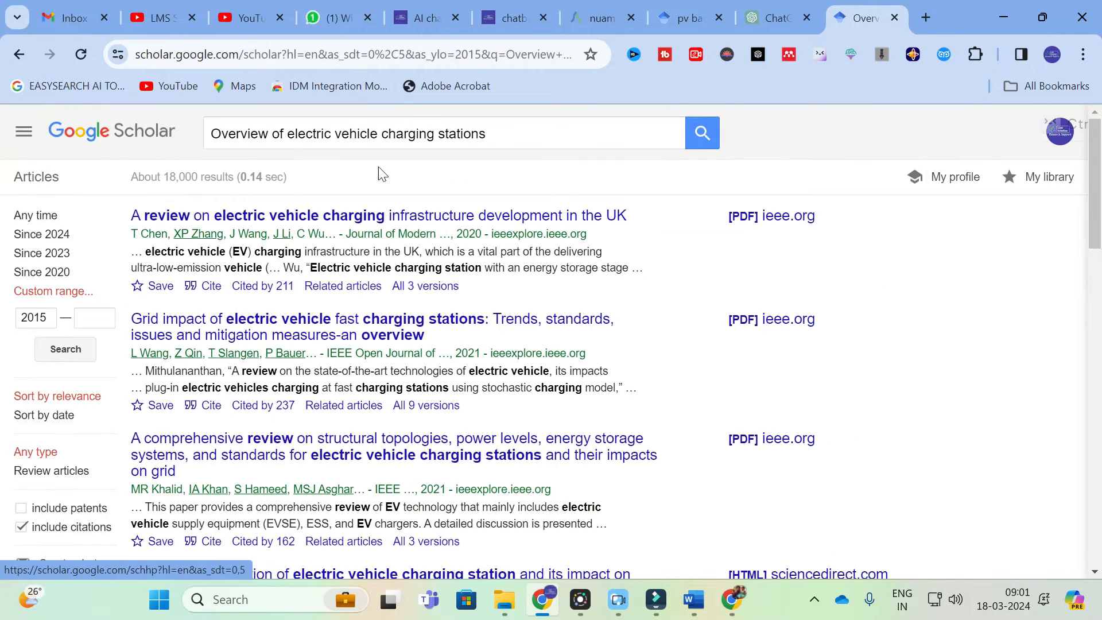
Search Google Scholar for "pv fed electric vehicle charging stations" by rewording the existing query.
{"action": "left_click", "coordinate": [268, 133]}
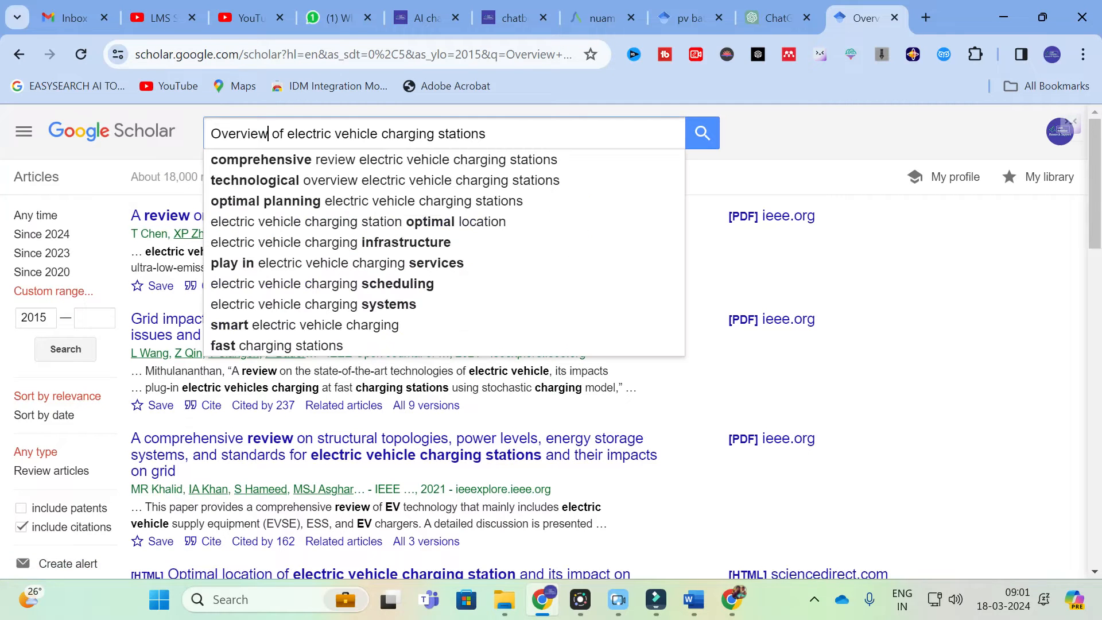
{"action": "double_click", "coordinate": [265, 133]}
{"action": "type", "text": "pv "}
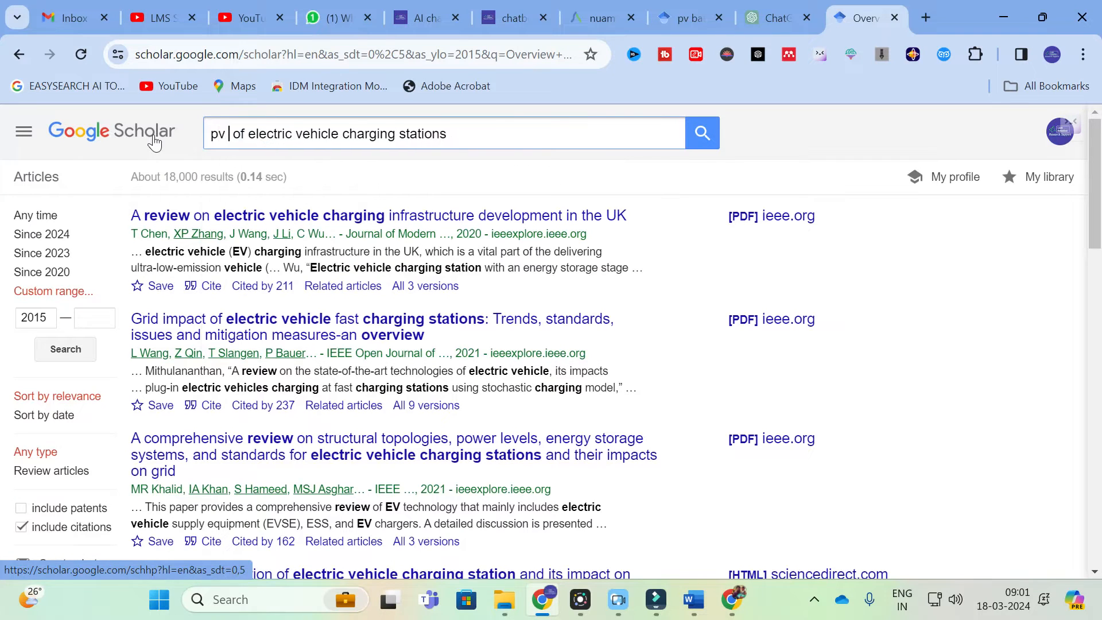
{"action": "type", "text": "fed"}
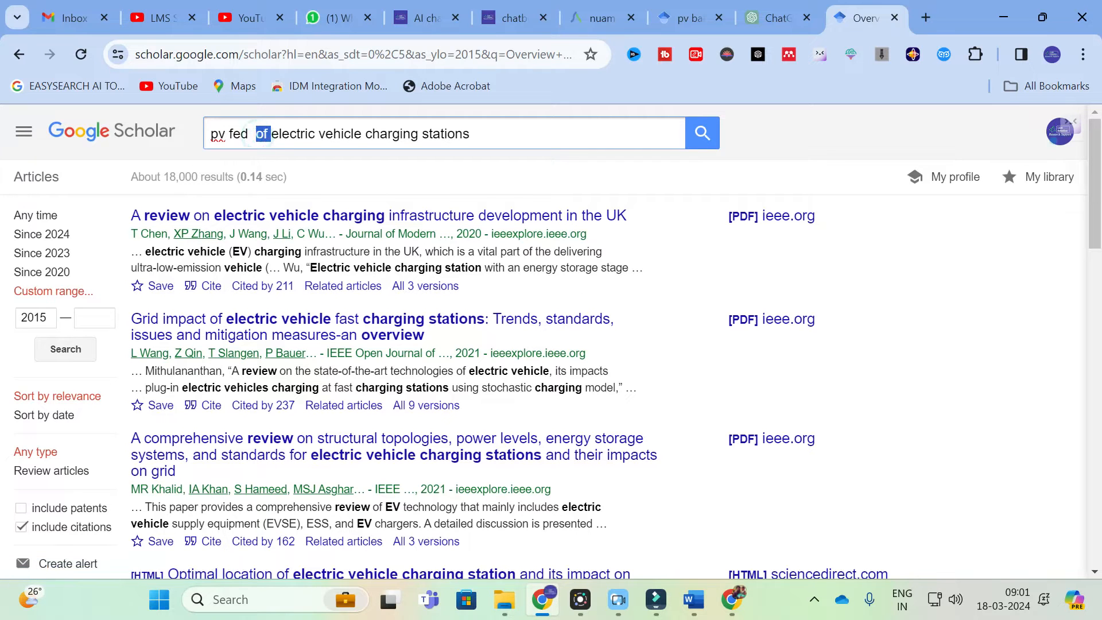
{"action": "key", "text": "BackSpace"}
{"action": "key", "text": "Return"}
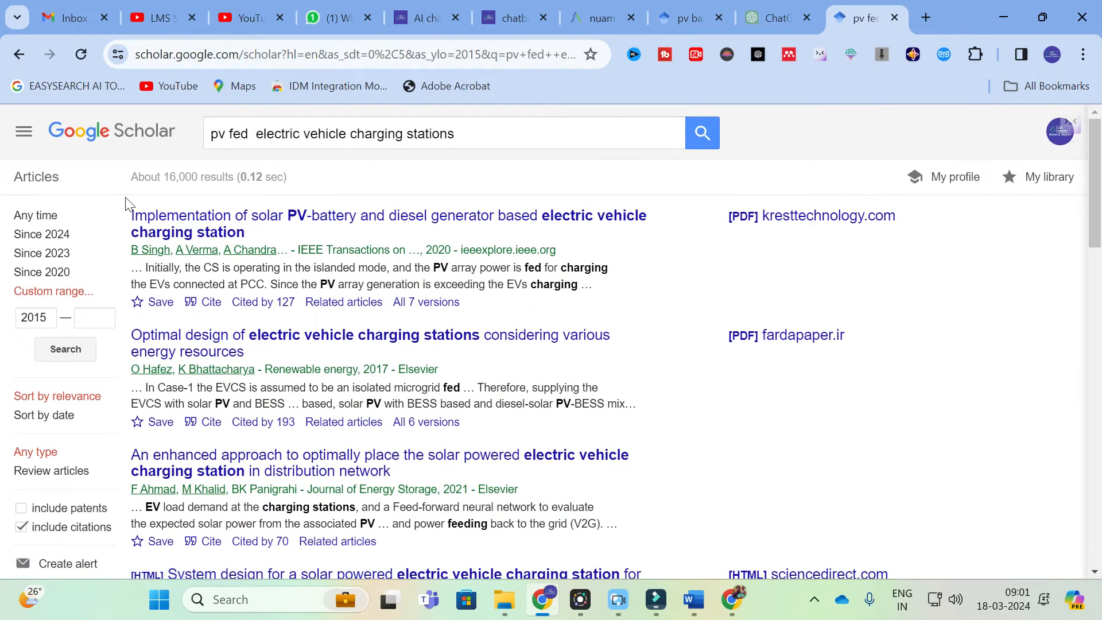
Copy the APA citation of "Implementation of solar PV-battery and diesel generator based electric vehicle charging station" and paste it below heading 2.2 in Word.
{"action": "left_click", "coordinate": [215, 303]}
{"action": "left_click", "coordinate": [476, 255]}
{"action": "key", "text": "ctrl+c"}
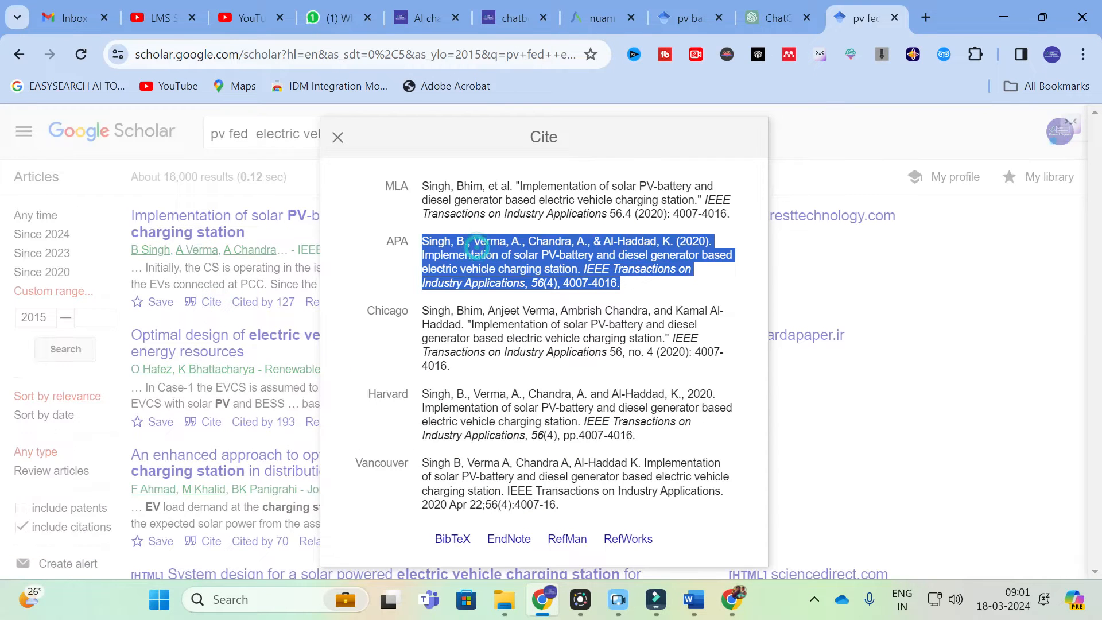
{"action": "left_click", "coordinate": [693, 597]}
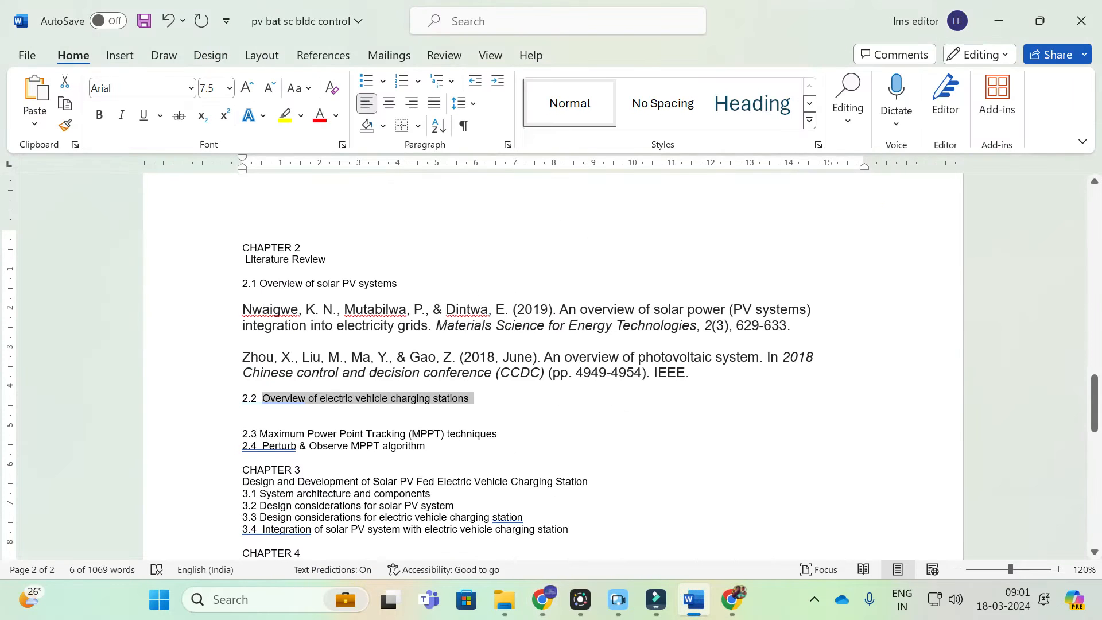
{"action": "left_click", "coordinate": [345, 416]}
{"action": "key", "text": "ctrl+v"}
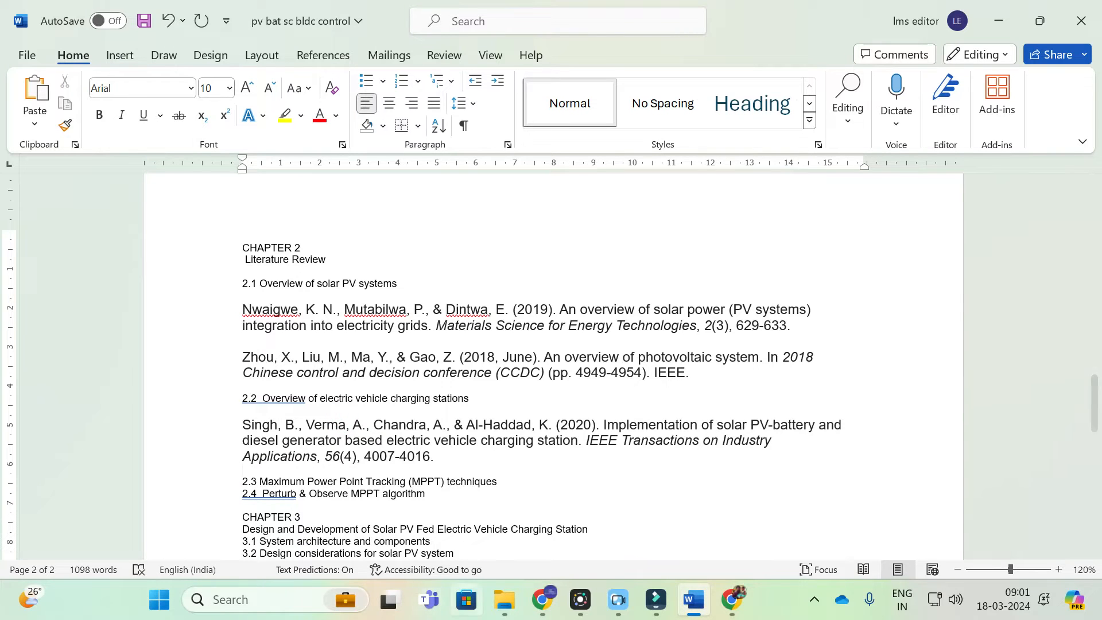
Copy the APA citation of "A critical review of electric vehicle charging using solar photovoltaic" from Google Scholar and paste it beneath the first citation under 2.2.
{"action": "left_click", "coordinate": [541, 600]}
{"action": "left_click", "coordinate": [127, 425]}
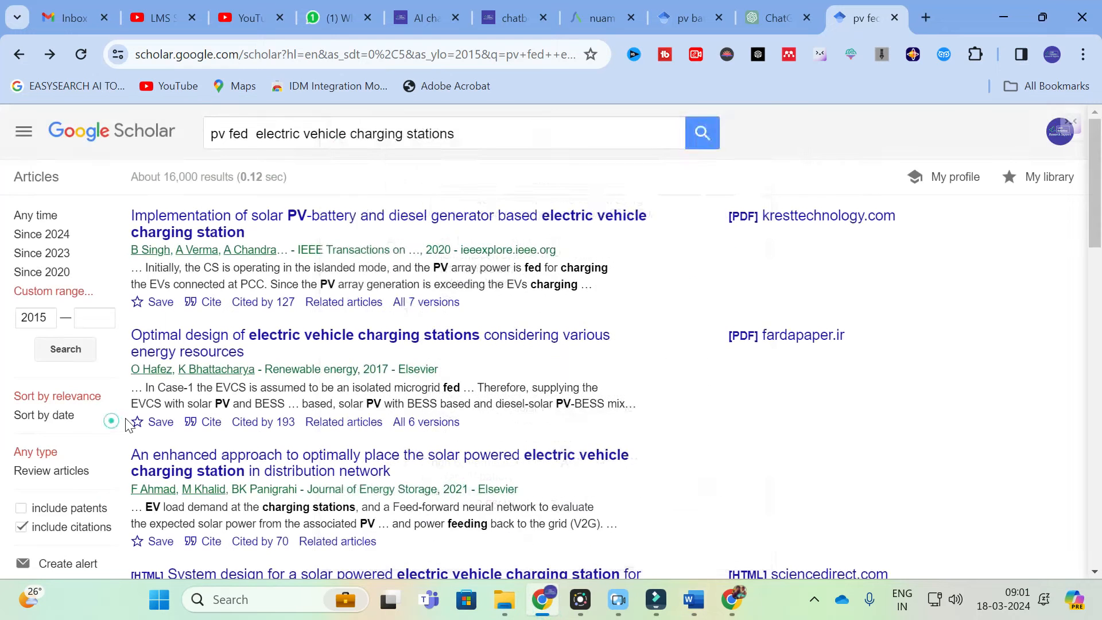
{"action": "scroll", "coordinate": [121, 424], "scroll_direction": "down", "scroll_amount": 2}
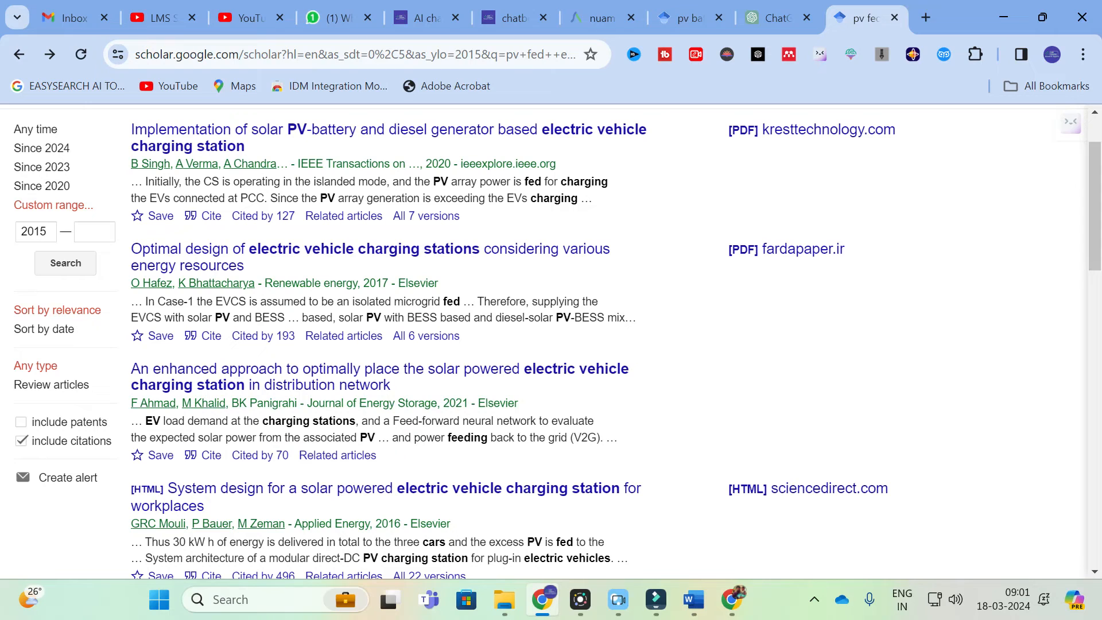
{"action": "scroll", "coordinate": [224, 265], "scroll_direction": "down", "scroll_amount": 5}
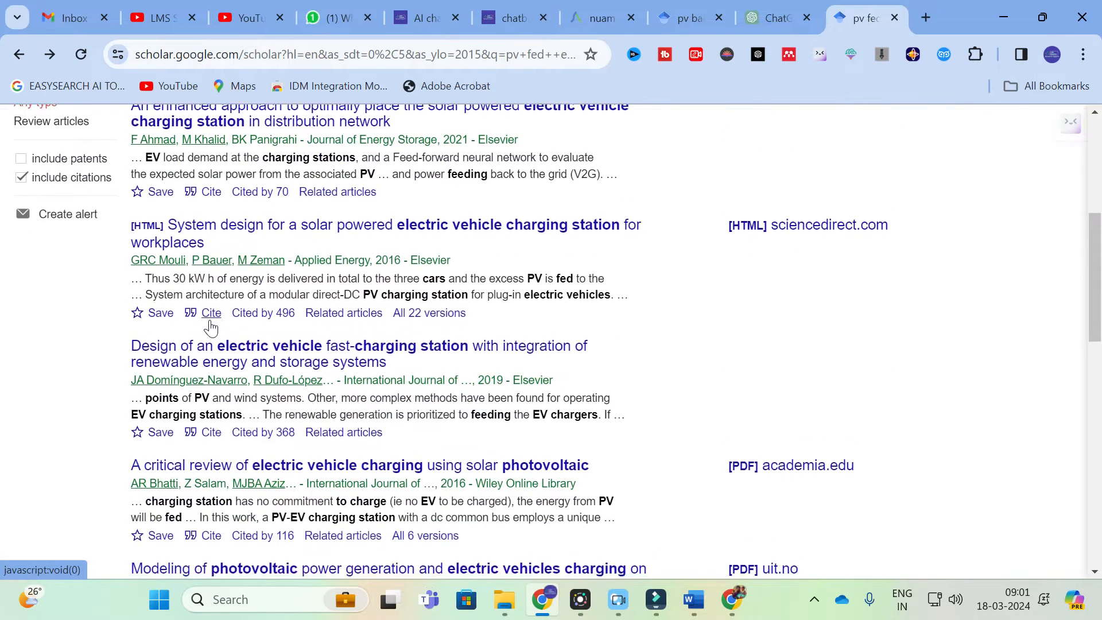
{"action": "scroll", "coordinate": [212, 313], "scroll_direction": "down", "scroll_amount": 3}
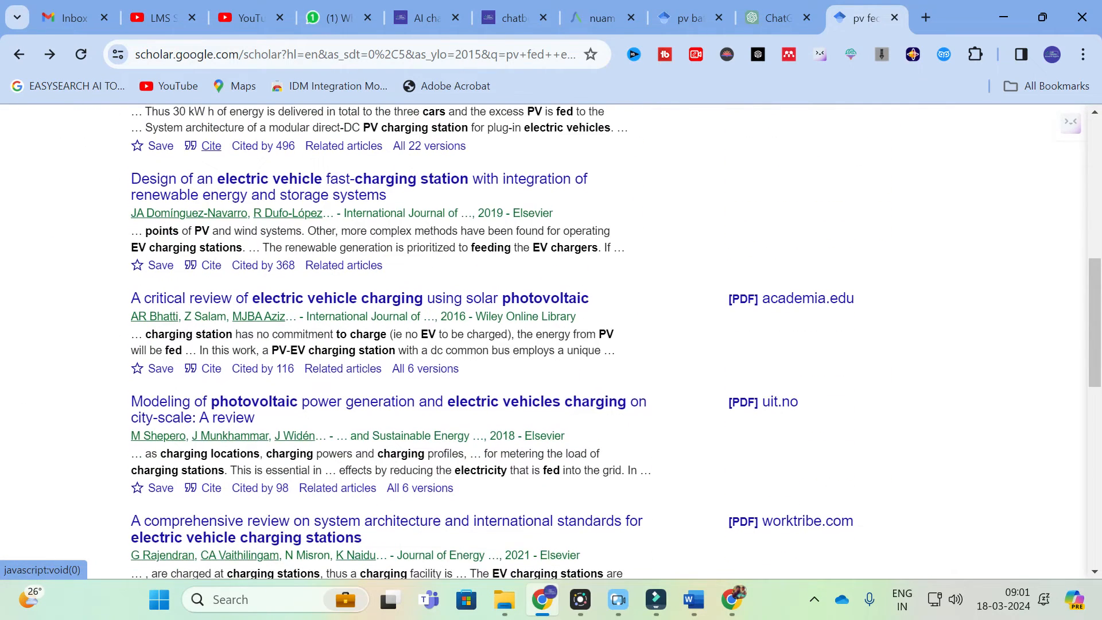
{"action": "left_click", "coordinate": [211, 371]}
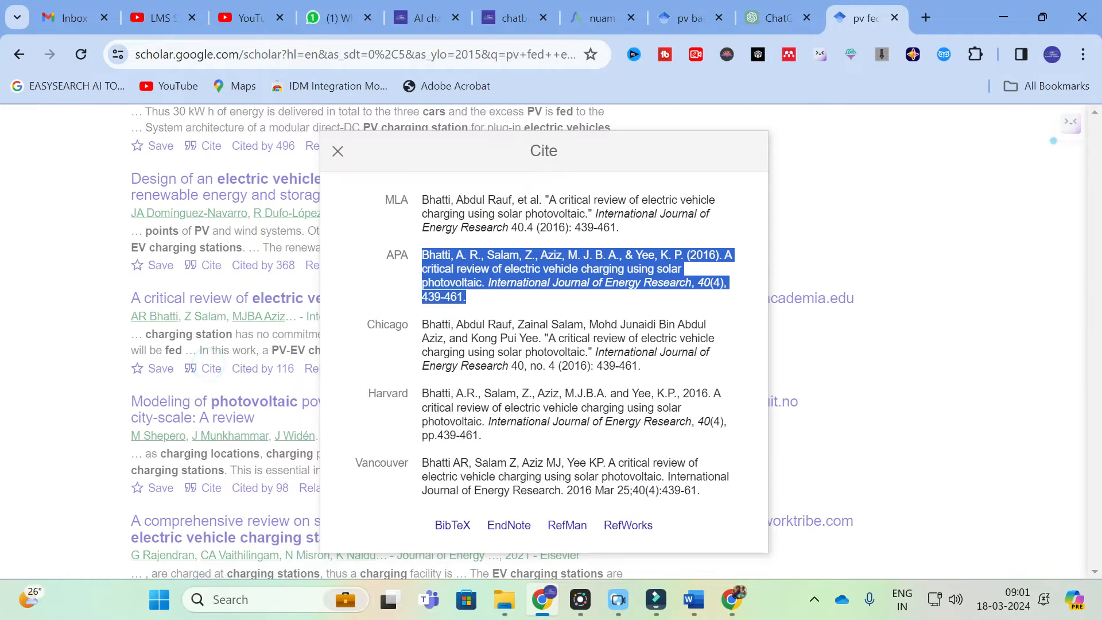
{"action": "left_click", "coordinate": [694, 599]}
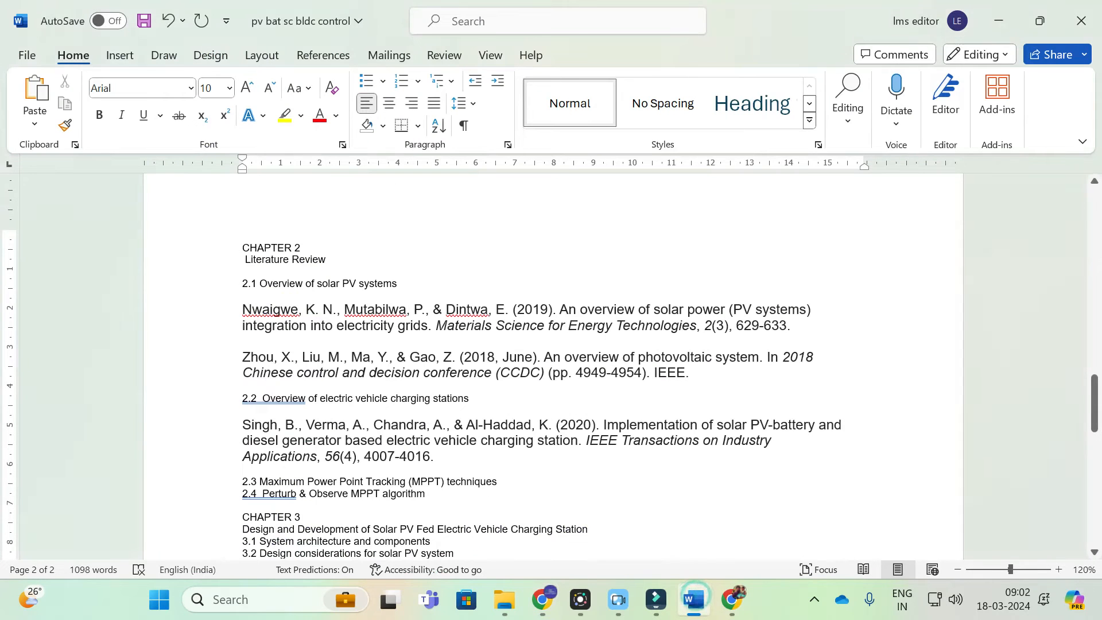
{"action": "type", "text": "Bhatti, A. R., Salam, Z., Aziz, M. J. B. A., & Yee, K. P. (2016). A critical review of electric vehicle charging using solar photovoltaic. International Journal of Energy Research, 40(4), 439-461."}
{"action": "scroll", "coordinate": [551, 367], "scroll_direction": "down", "scroll_amount": 3}
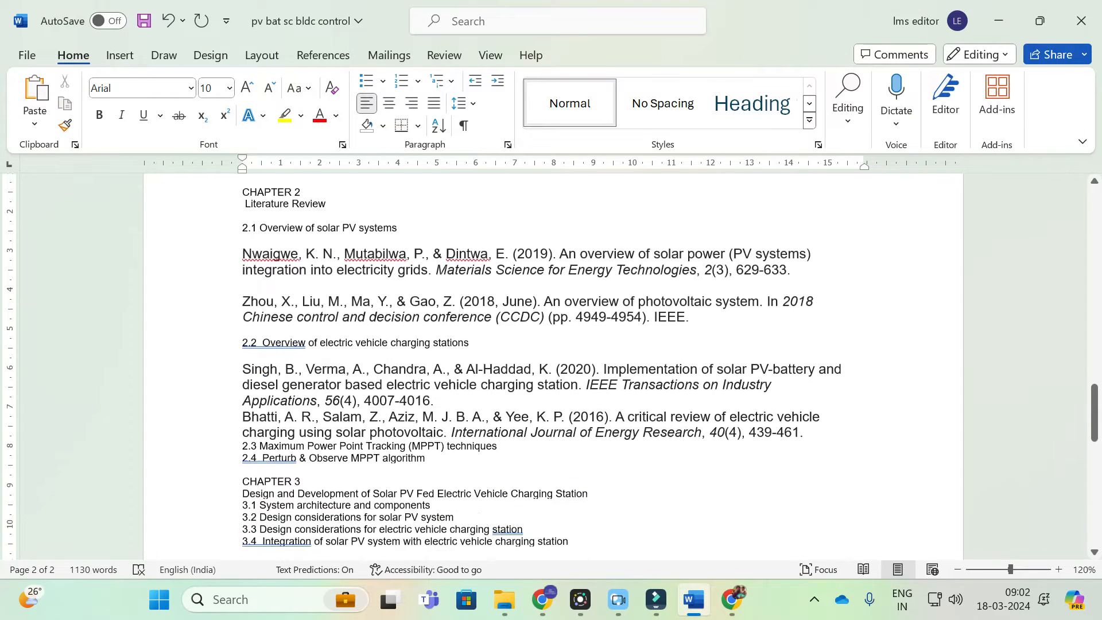
Insert a line break after the second citation under 2.2 and add two blank lines below heading 2.3.
{"action": "key", "text": "Return"}
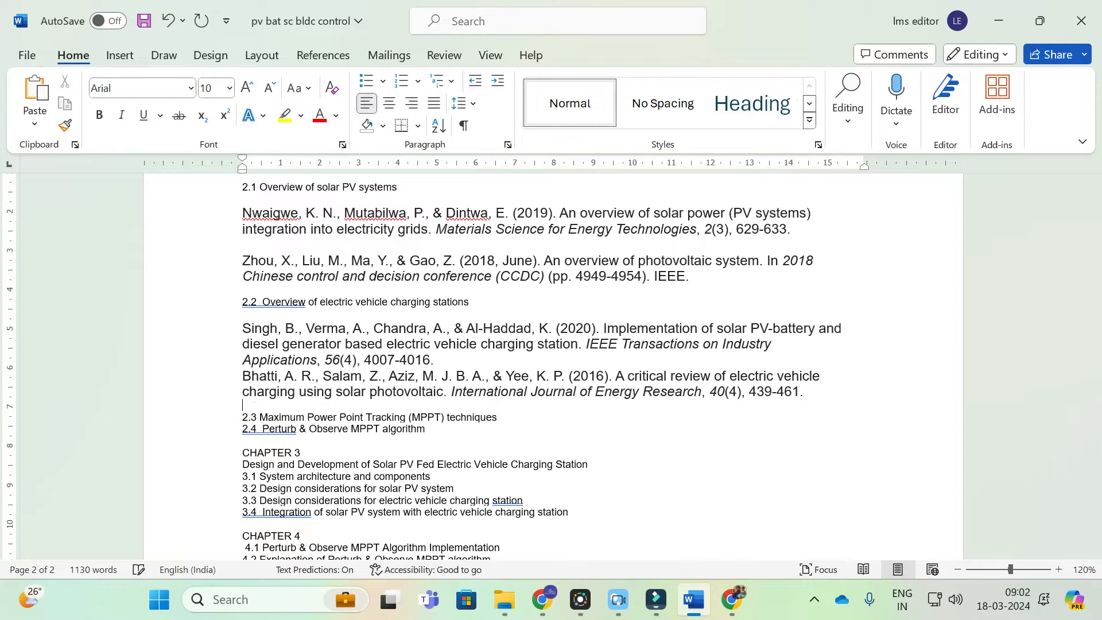
{"action": "key", "text": "Return"}
{"action": "key", "text": "Return"}
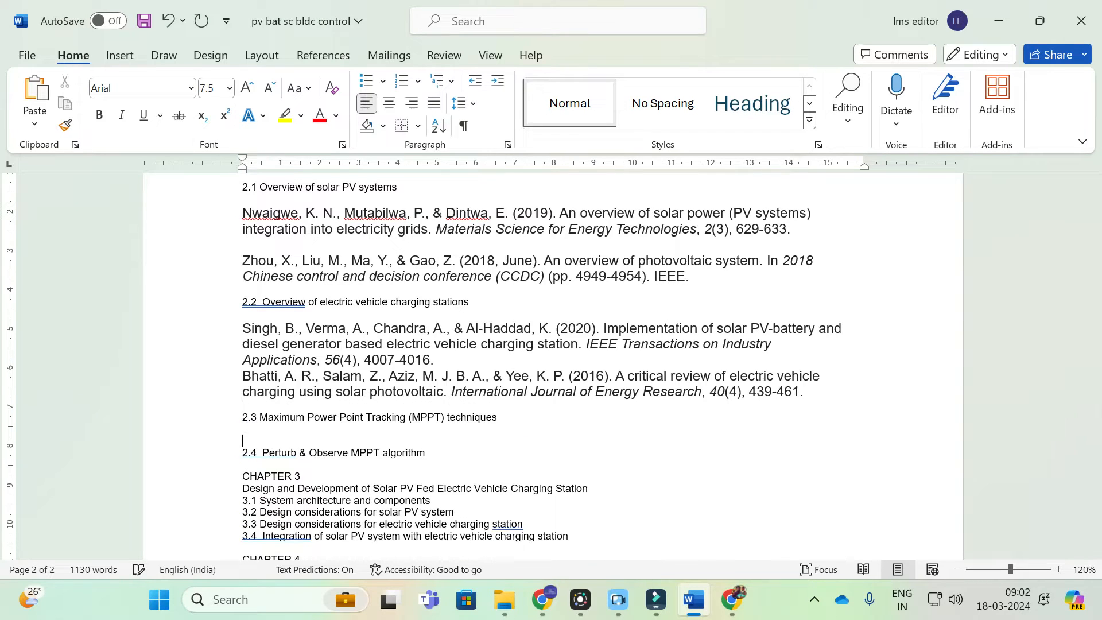
Copy the full report title from the first page in Word and search Google Scholar in Chrome for it.
{"action": "scroll", "coordinate": [551, 367], "scroll_direction": "up", "scroll_amount": 10}
{"action": "scroll", "coordinate": [551, 367], "scroll_direction": "down", "scroll_amount": 8}
{"action": "left_click_drag", "start_coordinate": [1101, 437], "coordinate": [1101, 414]}
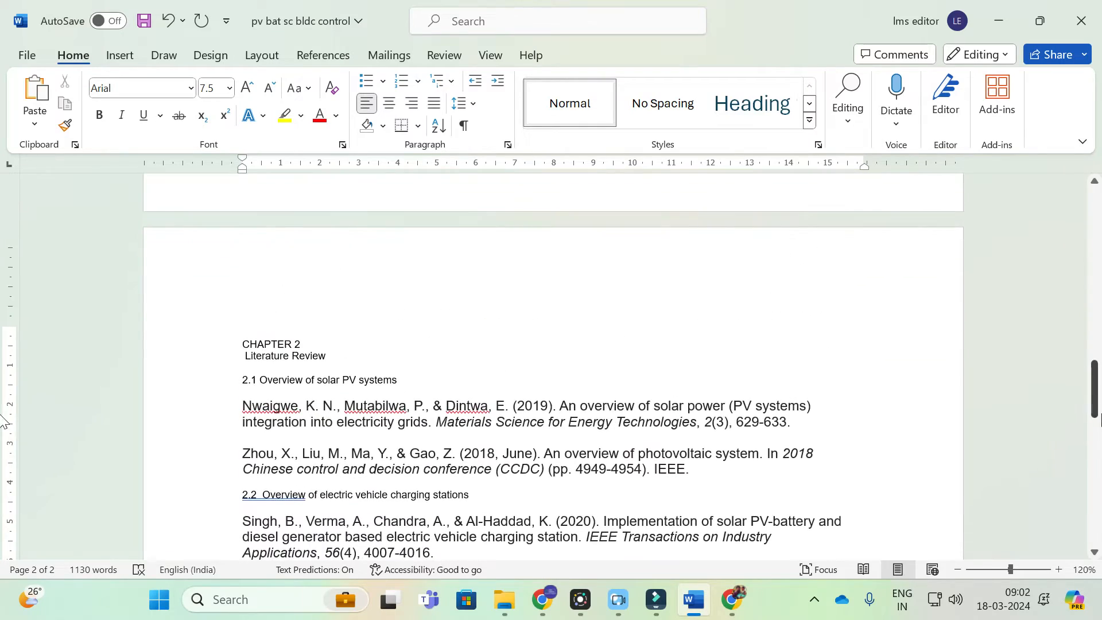
{"action": "key", "text": "ctrl+Home"}
{"action": "left_click_drag", "start_coordinate": [263, 297], "coordinate": [823, 348]}
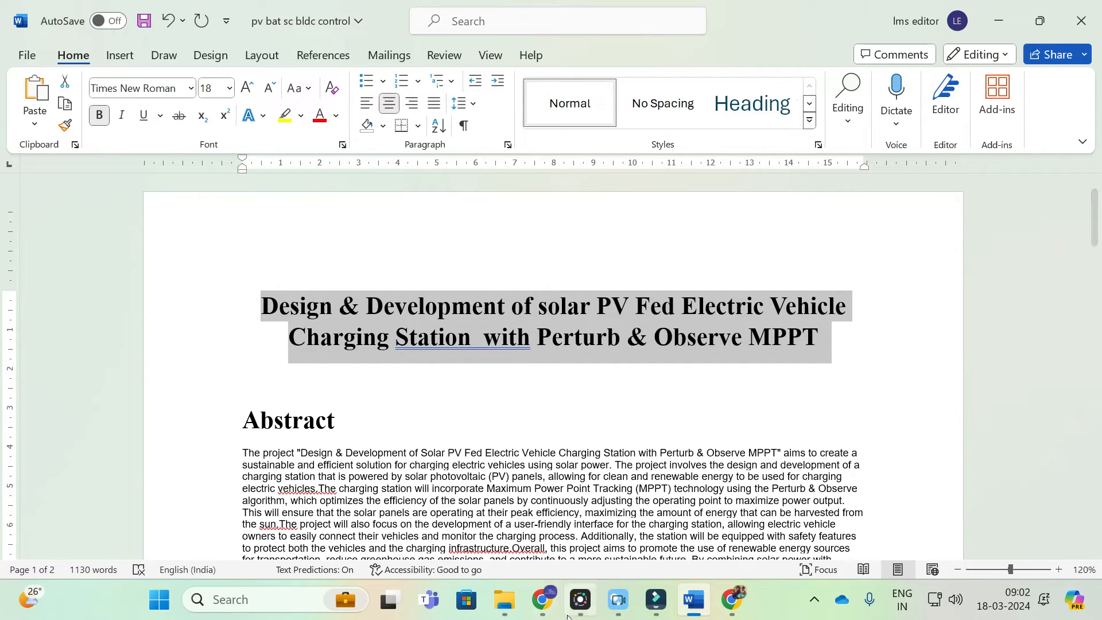
{"action": "left_click", "coordinate": [542, 599]}
{"action": "left_click", "coordinate": [800, 219]}
{"action": "scroll", "coordinate": [795, 215], "scroll_direction": "up", "scroll_amount": 9}
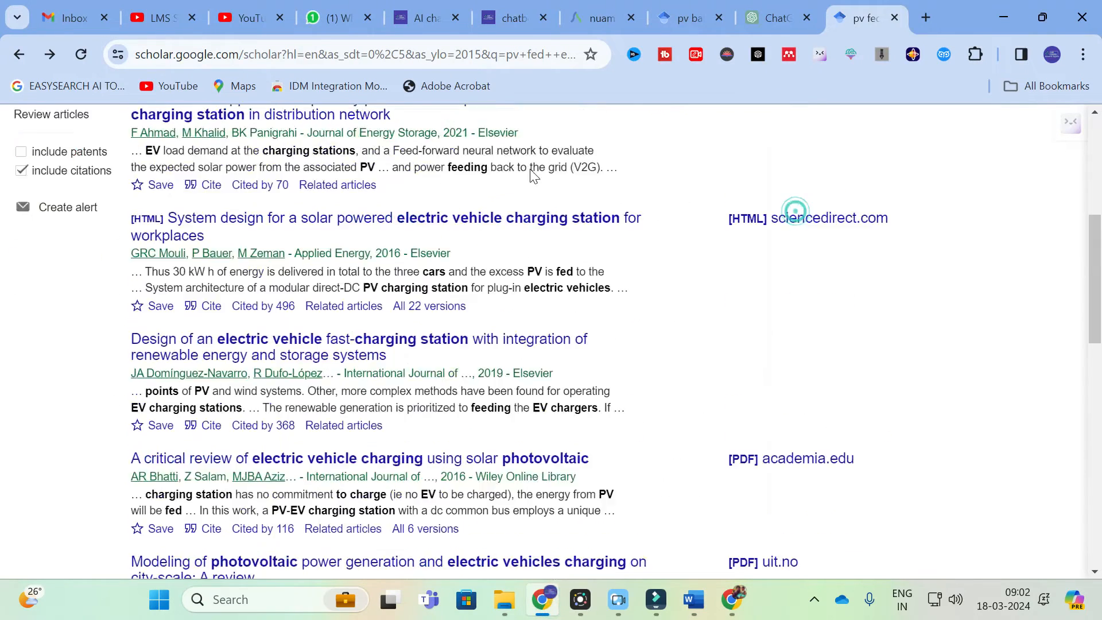
{"action": "left_click_drag", "start_coordinate": [480, 139], "coordinate": [22, 143]}
{"action": "key", "text": "ctrl+v"}
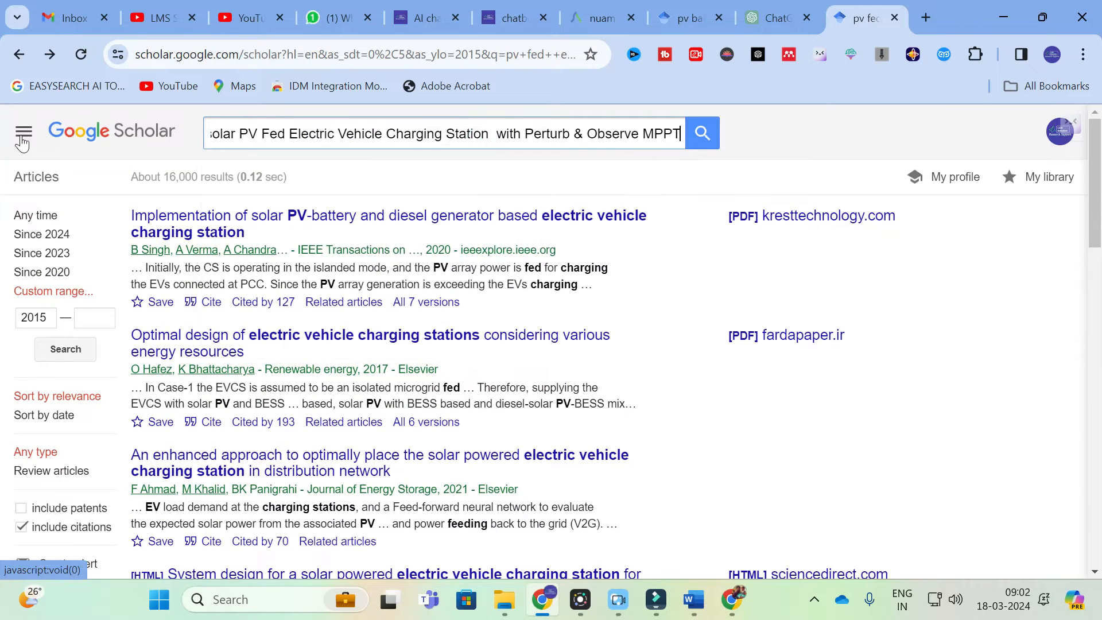
{"action": "key", "text": "Return"}
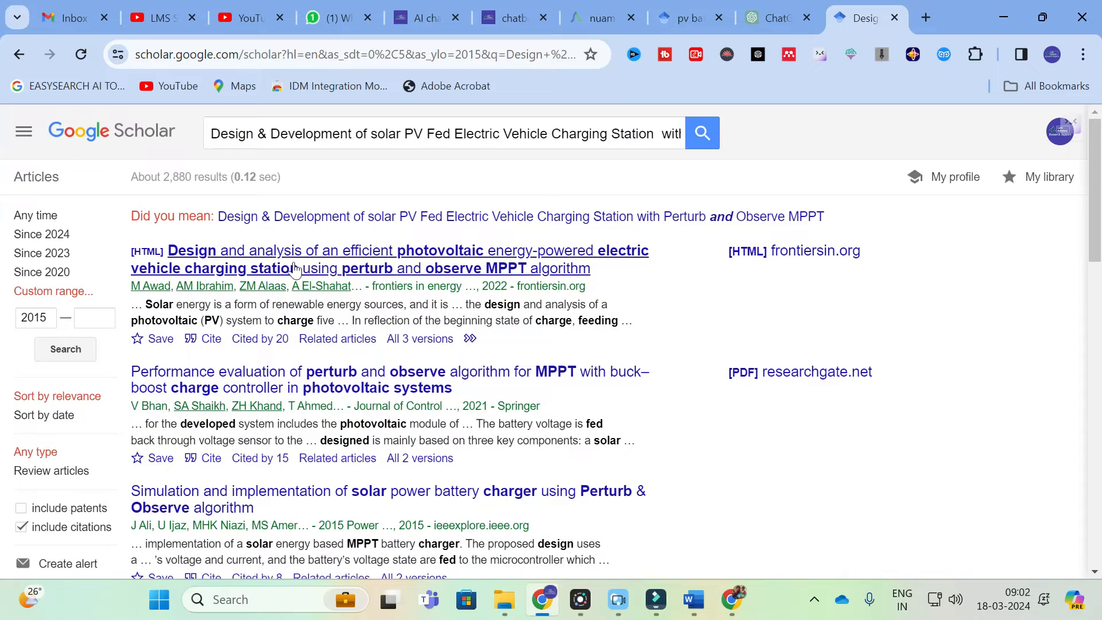
Copy the APA citation of "Design and analysis of an efficient photovoltaic energy-powered electric vehicle charging station using perturb and observe MPPT algorithm".
{"action": "left_click", "coordinate": [212, 339]}
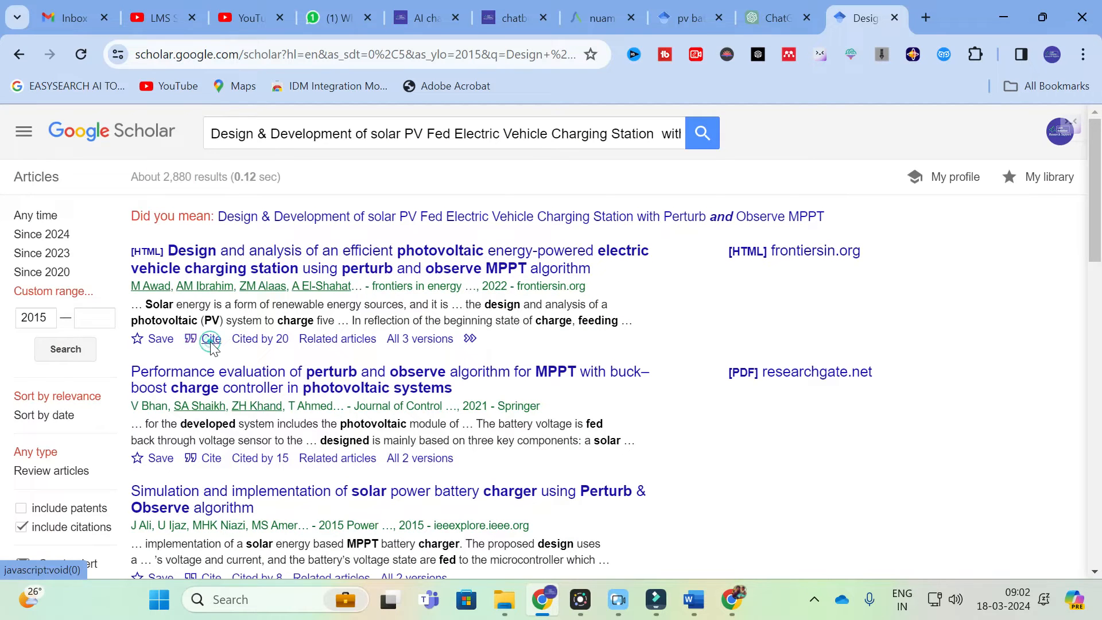
{"action": "left_click", "coordinate": [472, 255]}
{"action": "key", "text": "ctrl+c"}
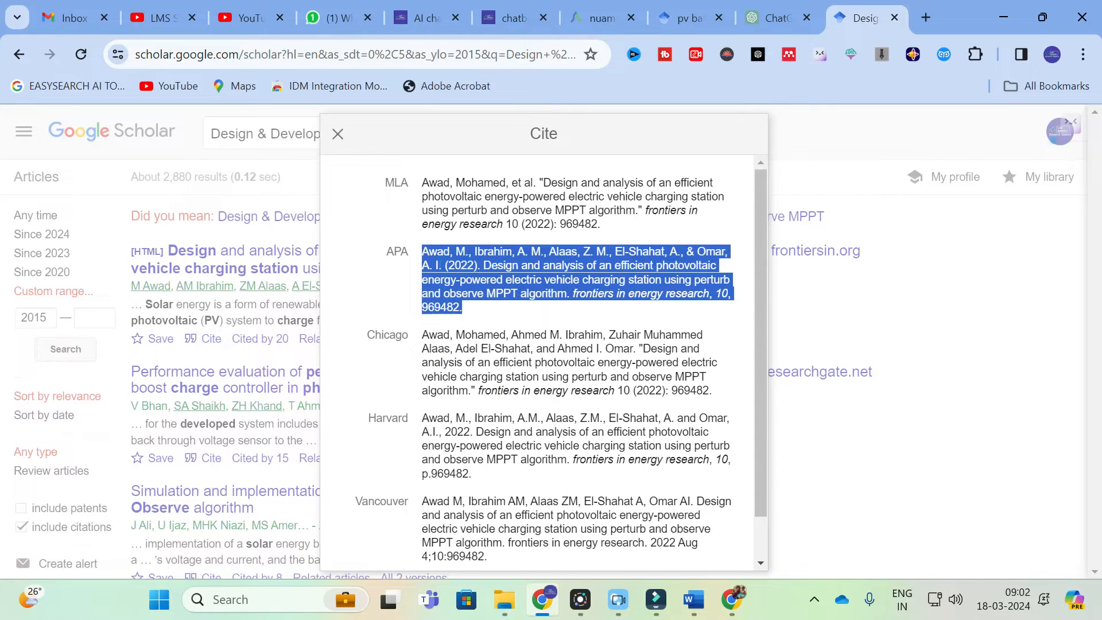
Switch to Word and paste the copied citation below heading 2.4 Perturb & Observe MPPT algorithm, leaving a blank line between.
{"action": "left_click", "coordinate": [694, 600]}
{"action": "scroll", "coordinate": [551, 368], "scroll_direction": "down", "scroll_amount": 3}
{"action": "scroll", "coordinate": [552, 367], "scroll_direction": "down", "scroll_amount": 20}
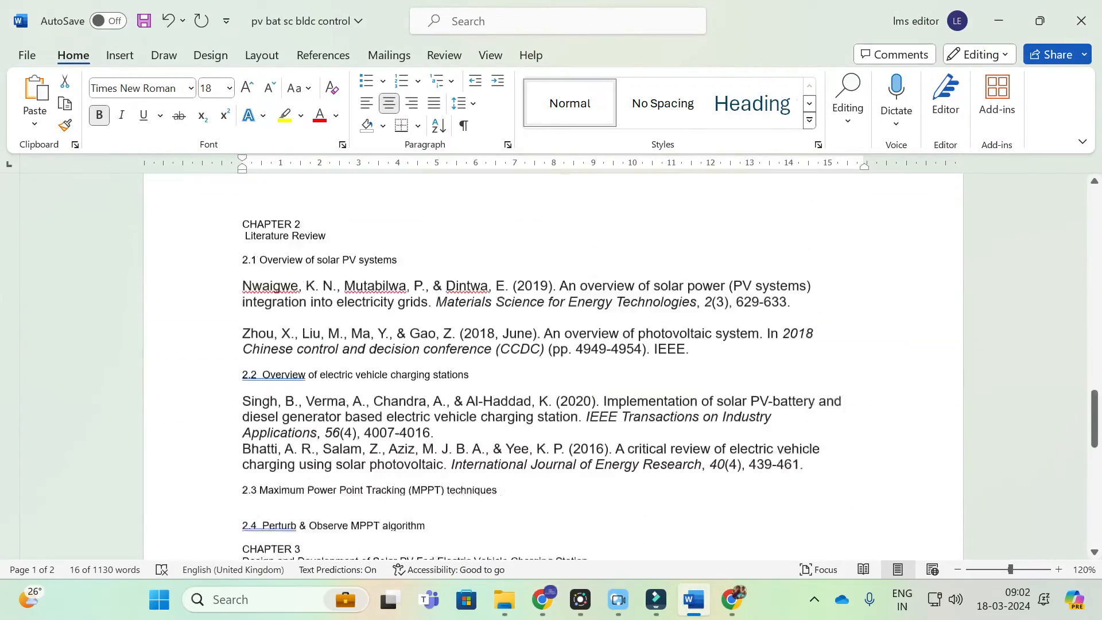
{"action": "scroll", "coordinate": [551, 368], "scroll_direction": "down", "scroll_amount": 2}
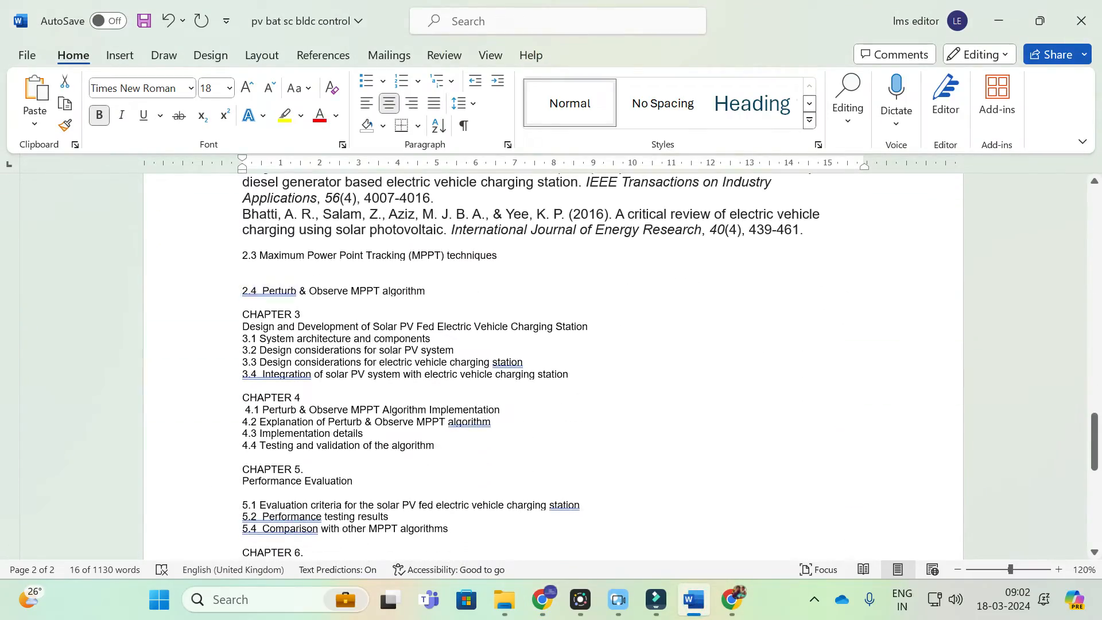
{"action": "left_click", "coordinate": [462, 292]}
{"action": "key", "text": "Return"}
{"action": "key", "text": "Return"}
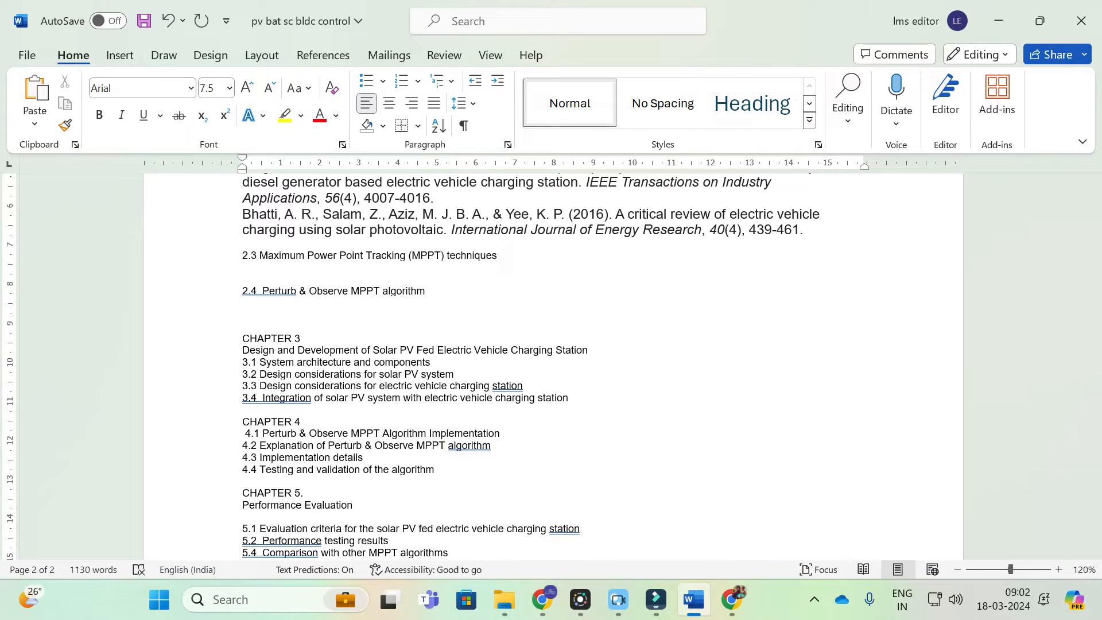
{"action": "key", "text": "ctrl+v"}
{"action": "left_click", "coordinate": [519, 600]}
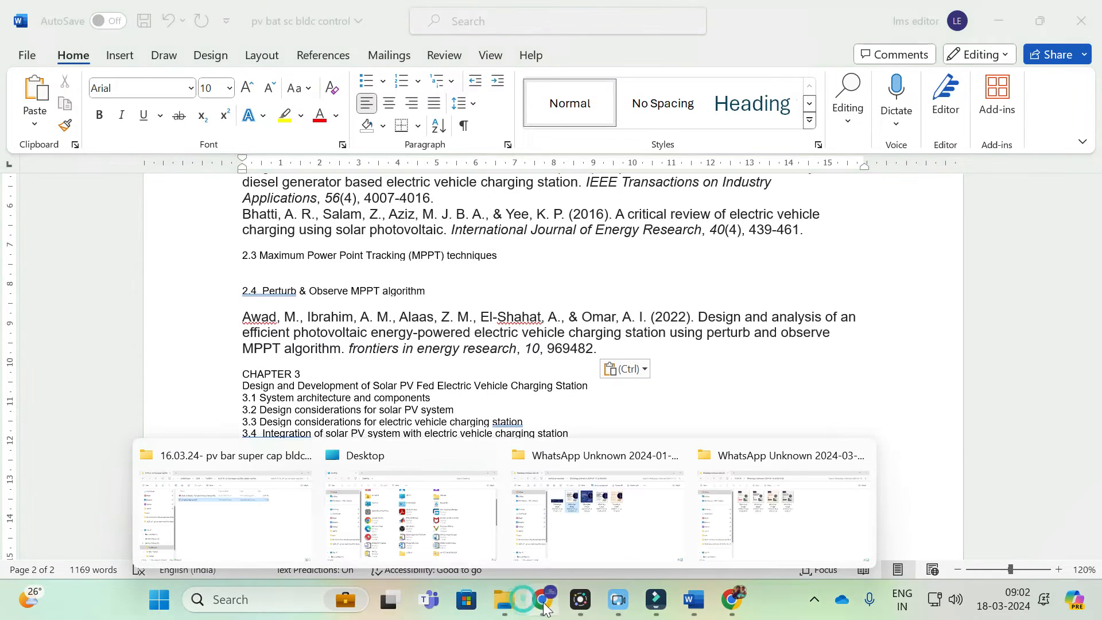
Copy the APA citation of the 2021 buck–boost perturb and observe MPPT paper from Google Scholar into section 2.4 of the Word document.
{"action": "left_click", "coordinate": [544, 603]}
{"action": "left_click", "coordinate": [821, 402]}
{"action": "scroll", "coordinate": [818, 398], "scroll_direction": "down", "scroll_amount": 4}
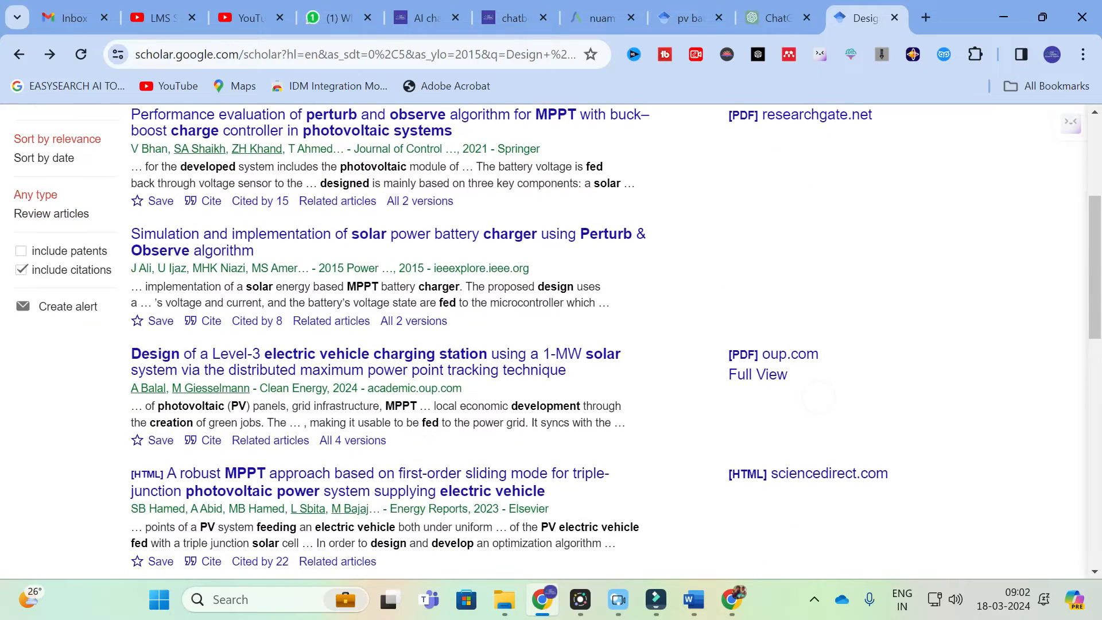
{"action": "scroll", "coordinate": [197, 295], "scroll_direction": "up", "scroll_amount": 1}
{"action": "left_click", "coordinate": [201, 288]}
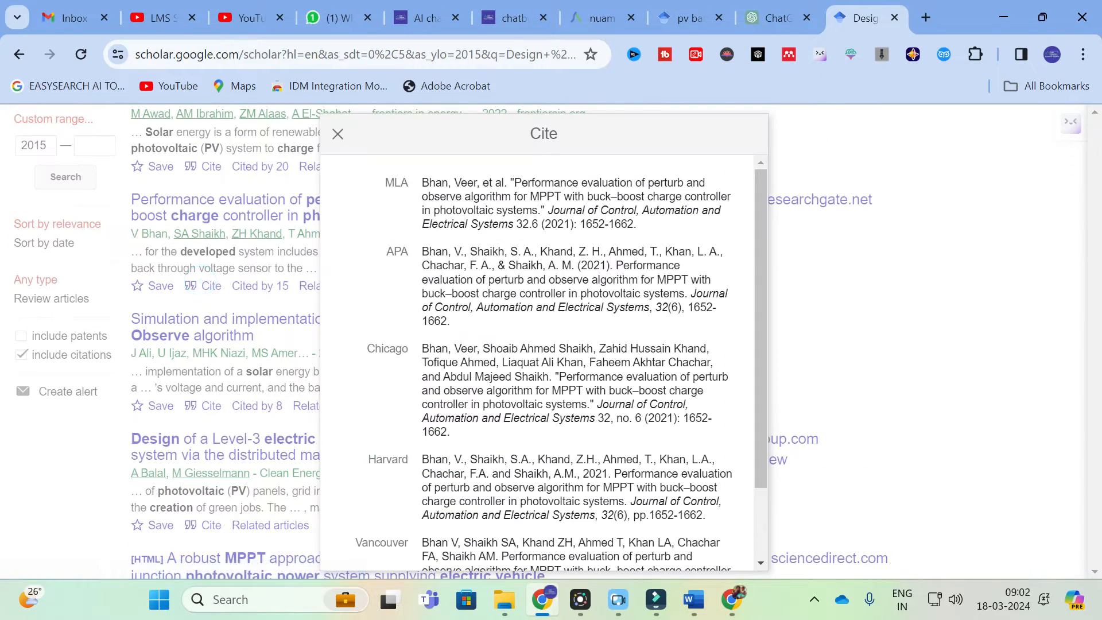
{"action": "left_click", "coordinate": [464, 266]}
{"action": "key", "text": "ctrl+c"}
{"action": "left_click", "coordinate": [693, 602]}
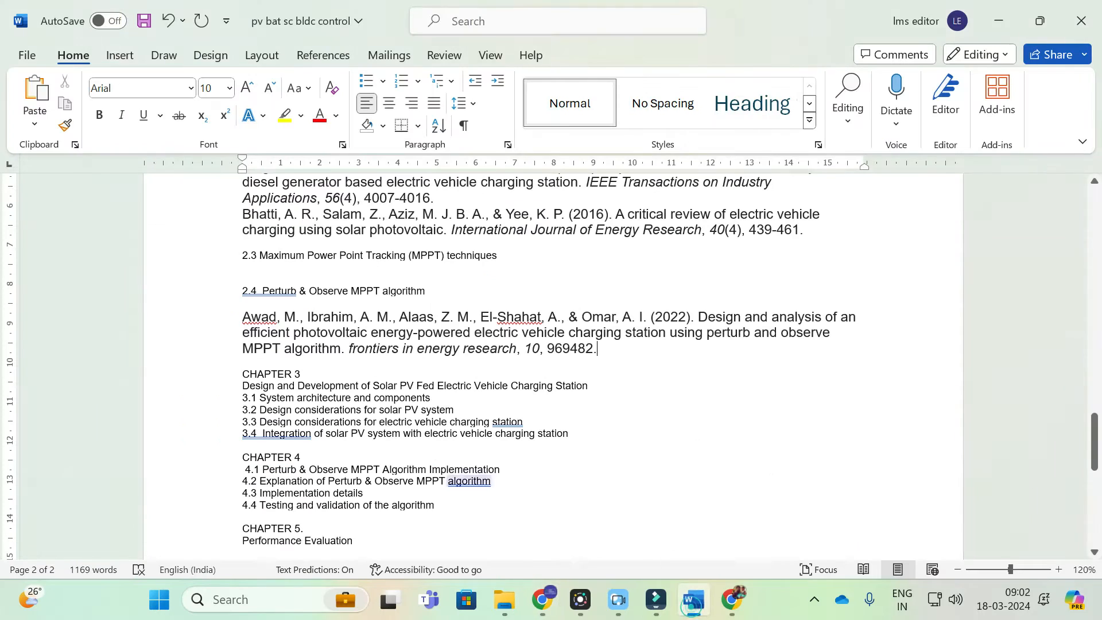
{"action": "key", "text": "ctrl+v"}
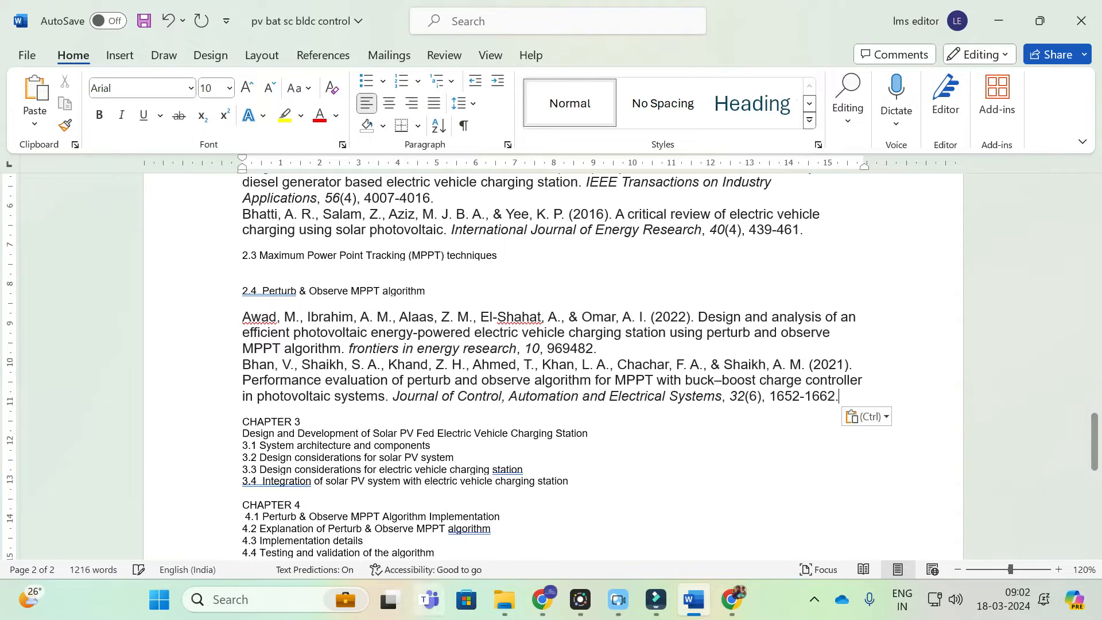
Add the APA citation of "Design of a Level-3 electric vehicle charging station" from Google Scholar to section 2.4 in Word.
{"action": "left_click", "coordinate": [542, 599]}
{"action": "left_click", "coordinate": [216, 370]}
{"action": "scroll", "coordinate": [230, 373], "scroll_direction": "down", "scroll_amount": 2}
{"action": "scroll", "coordinate": [242, 379], "scroll_direction": "down", "scroll_amount": 1}
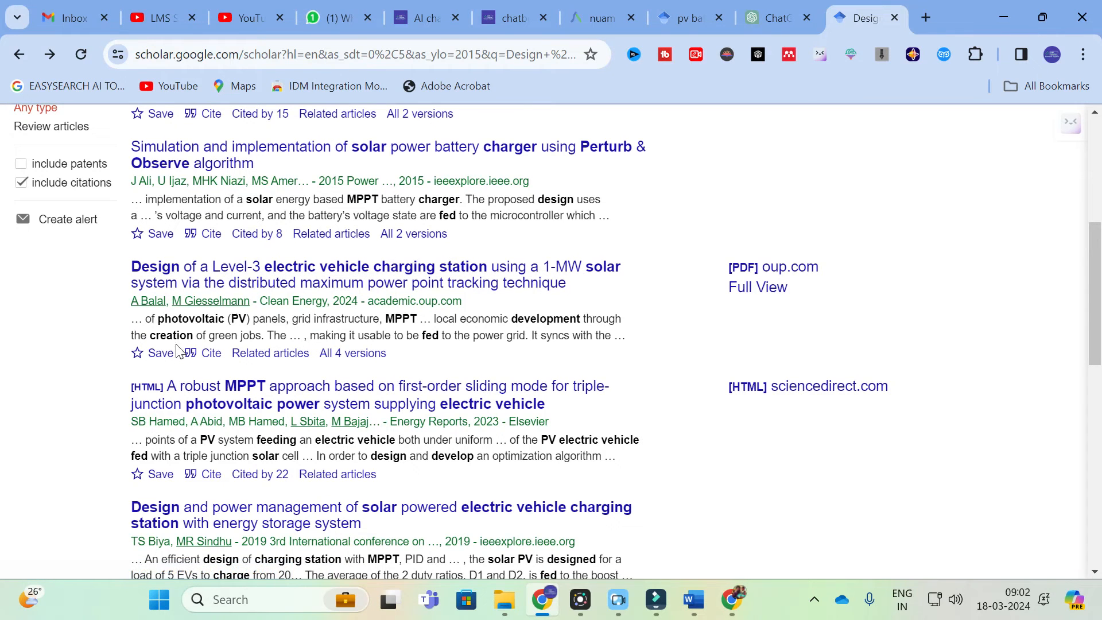
{"action": "left_click", "coordinate": [207, 355]}
{"action": "key", "text": "ctrl+c"}
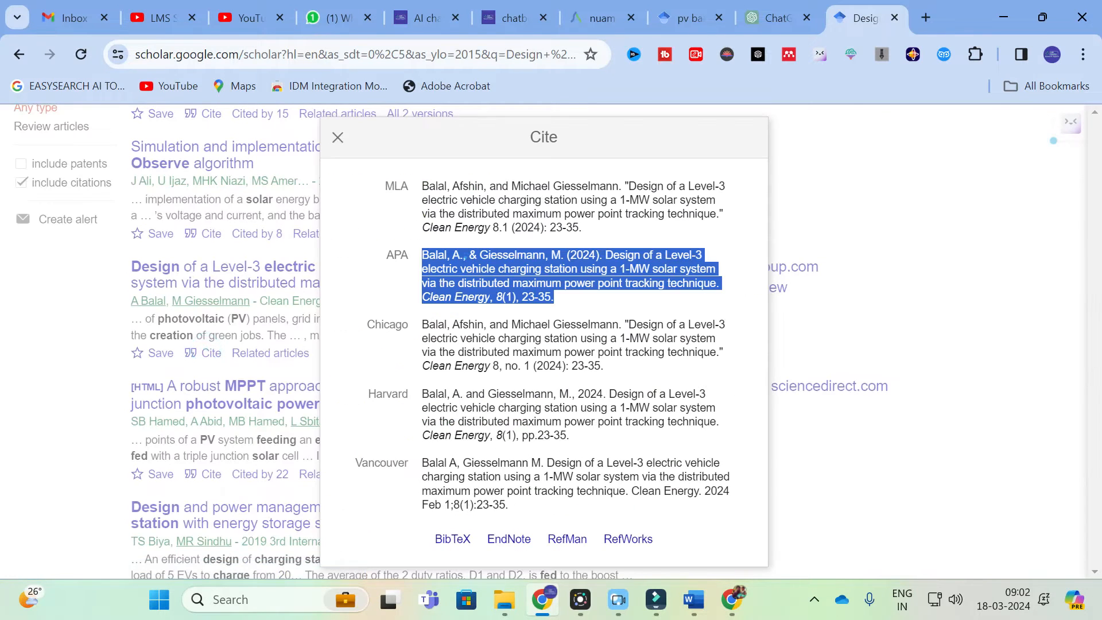
{"action": "left_click", "coordinate": [700, 613]}
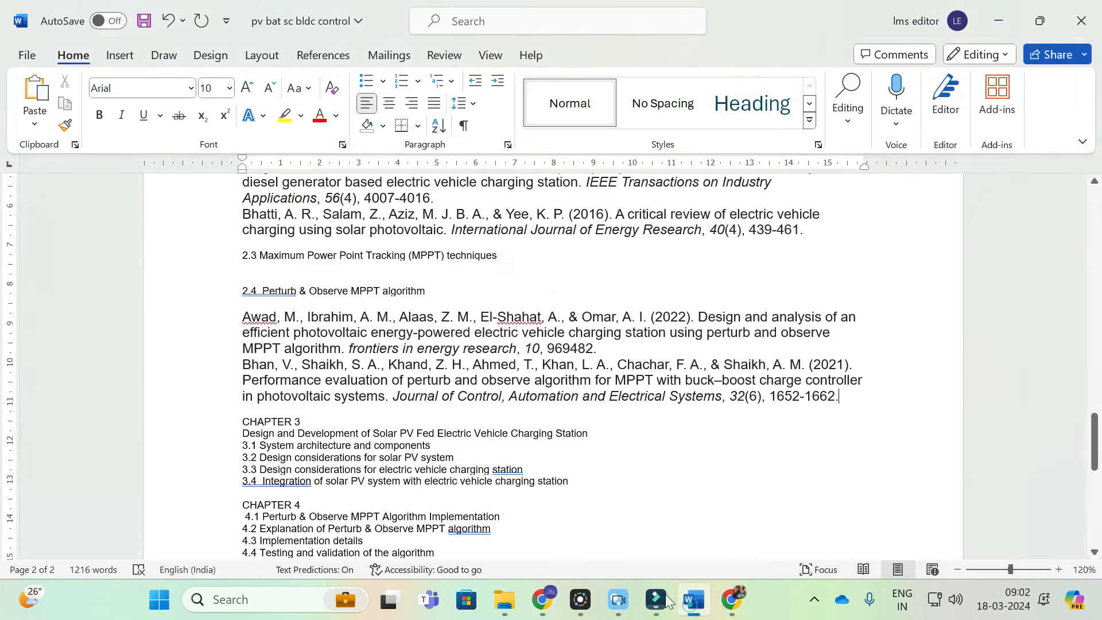
{"action": "key", "text": "Return"}
{"action": "key", "text": "Return"}
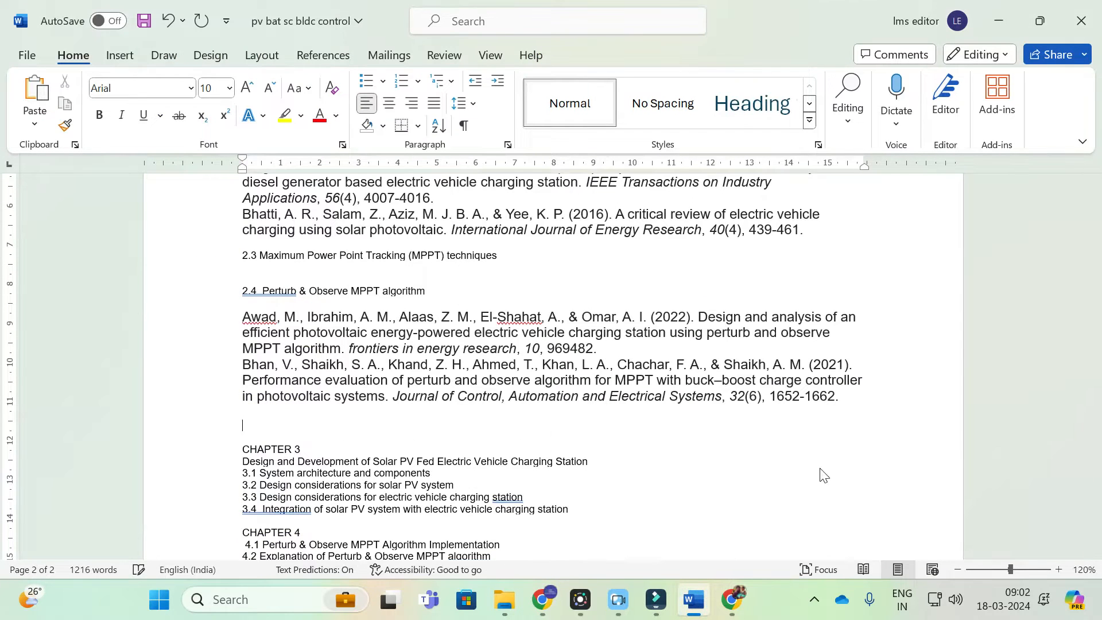
{"action": "key", "text": "ctrl+v"}
Add the APA citation of "Design and power management of solar powered electric vehicle charging station" from Google Scholar to section 2.4 in Word.
{"action": "left_click", "coordinate": [542, 600]}
{"action": "left_click", "coordinate": [95, 365]}
{"action": "scroll", "coordinate": [92, 379], "scroll_direction": "down", "scroll_amount": 5}
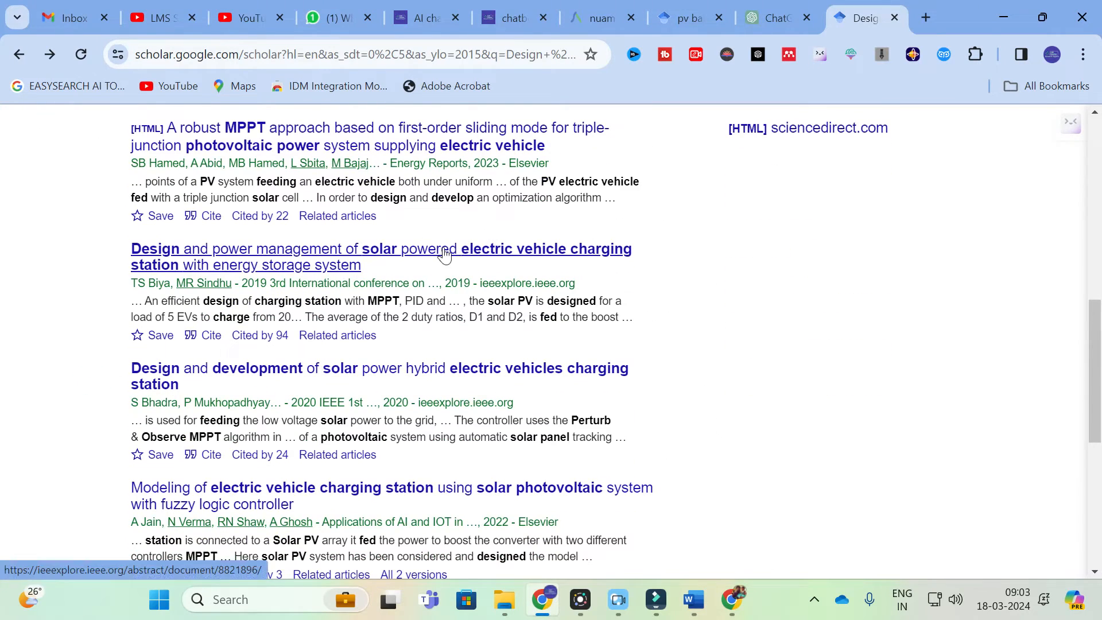
{"action": "left_click", "coordinate": [210, 335]}
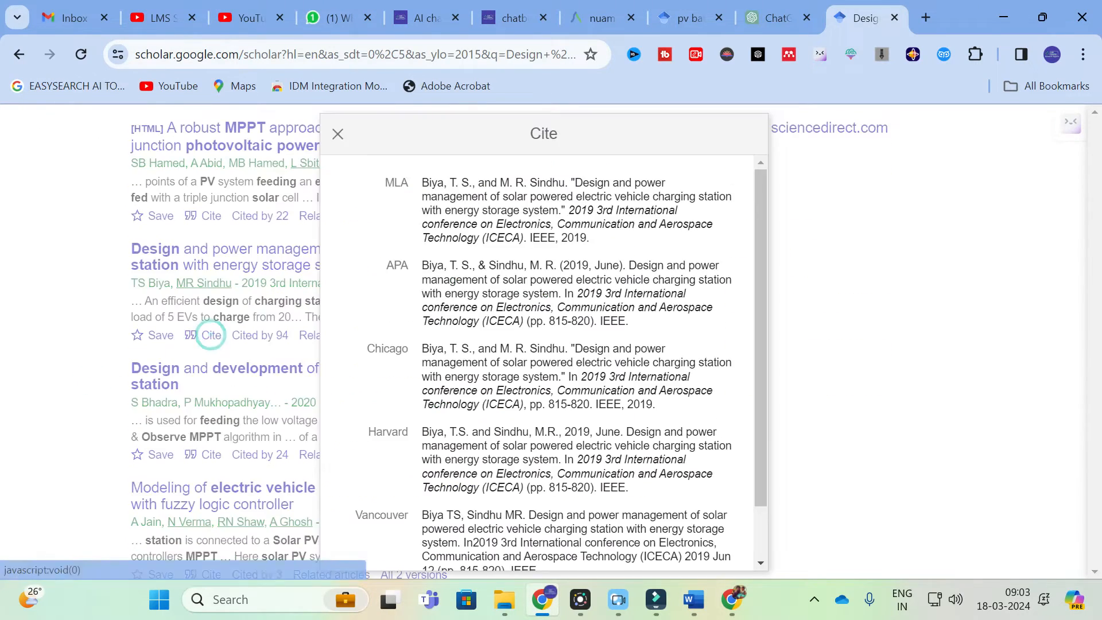
{"action": "left_click", "coordinate": [448, 278]}
{"action": "key", "text": "ctrl+c"}
{"action": "left_click", "coordinate": [695, 597]}
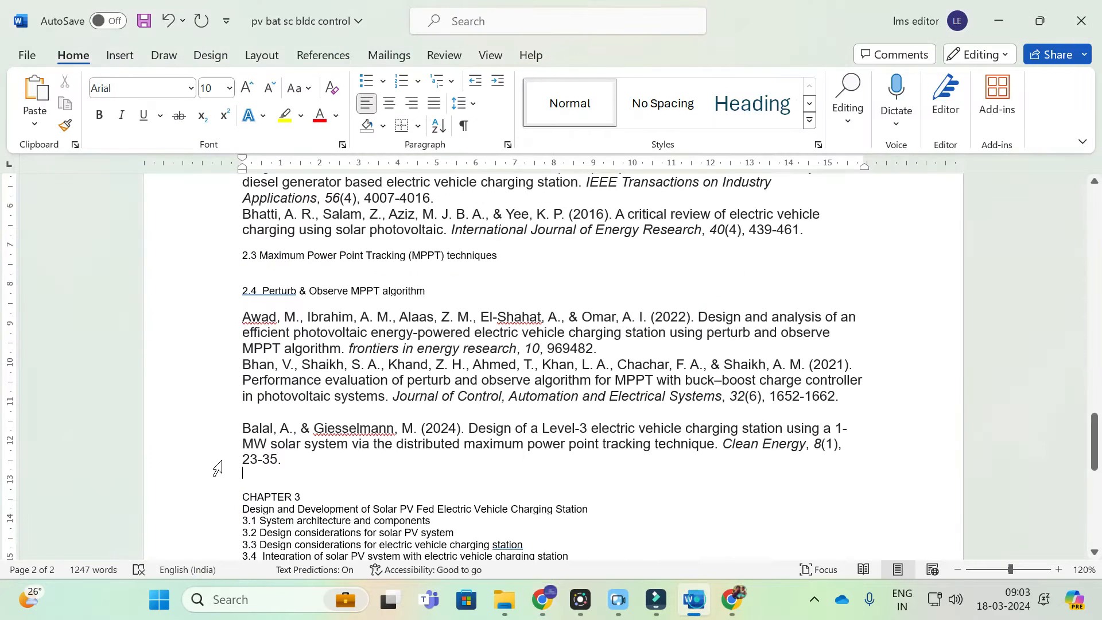
{"action": "key", "text": "ctrl+v"}
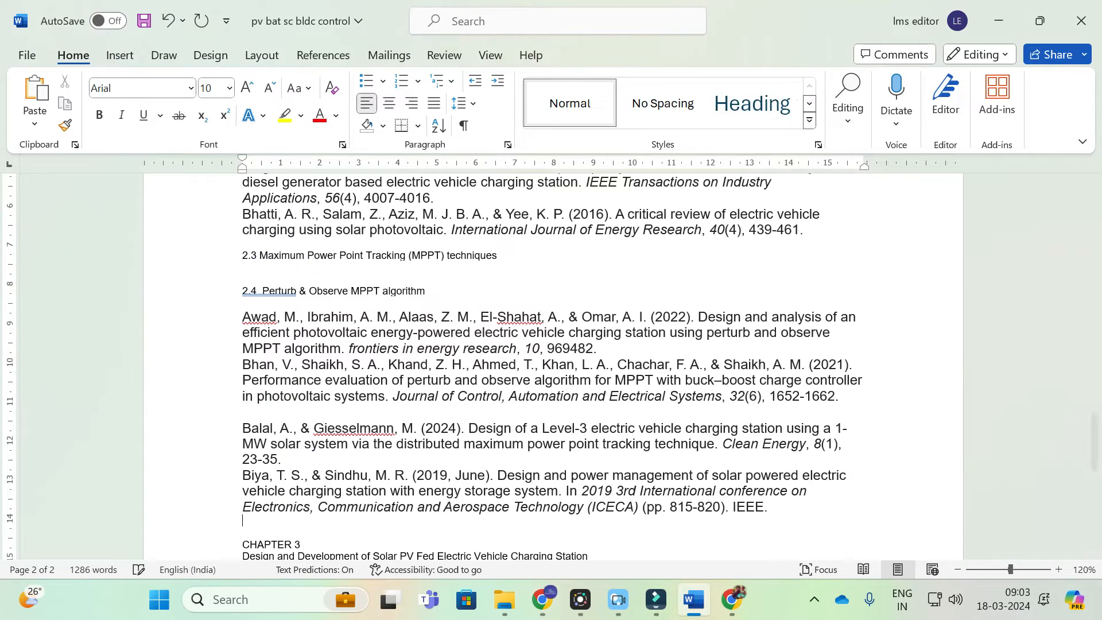
Add the APA citation of the 2022 fuzzy logic controller charging station paper to section 2.4 in Word and remove the blank line between references.
{"action": "left_click", "coordinate": [542, 600]}
{"action": "left_click", "coordinate": [122, 447]}
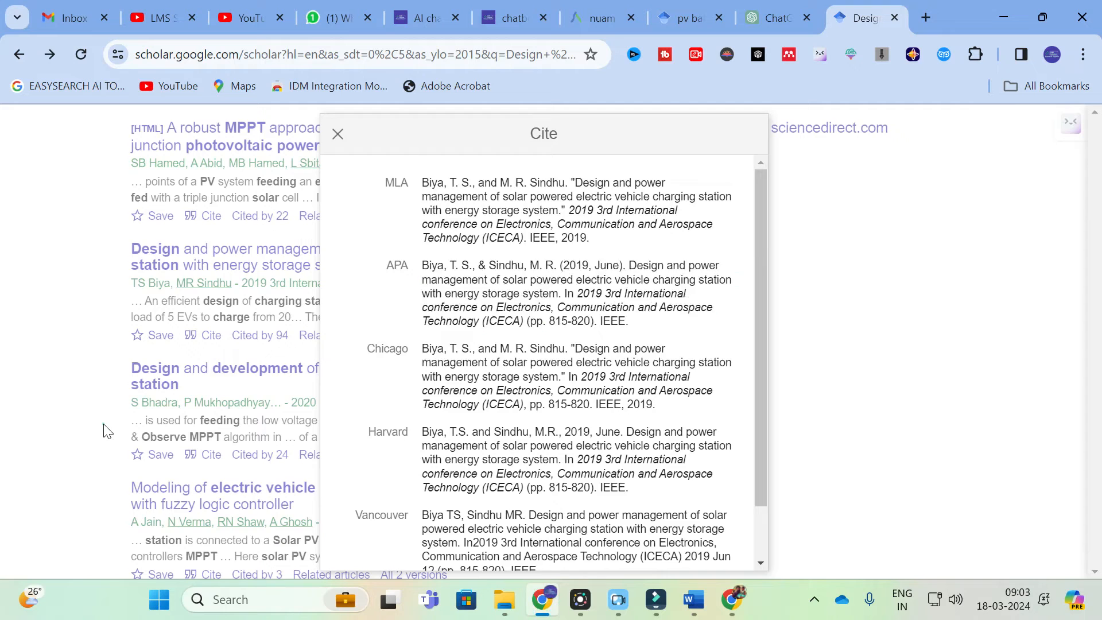
{"action": "scroll", "coordinate": [104, 423], "scroll_direction": "down", "scroll_amount": 3}
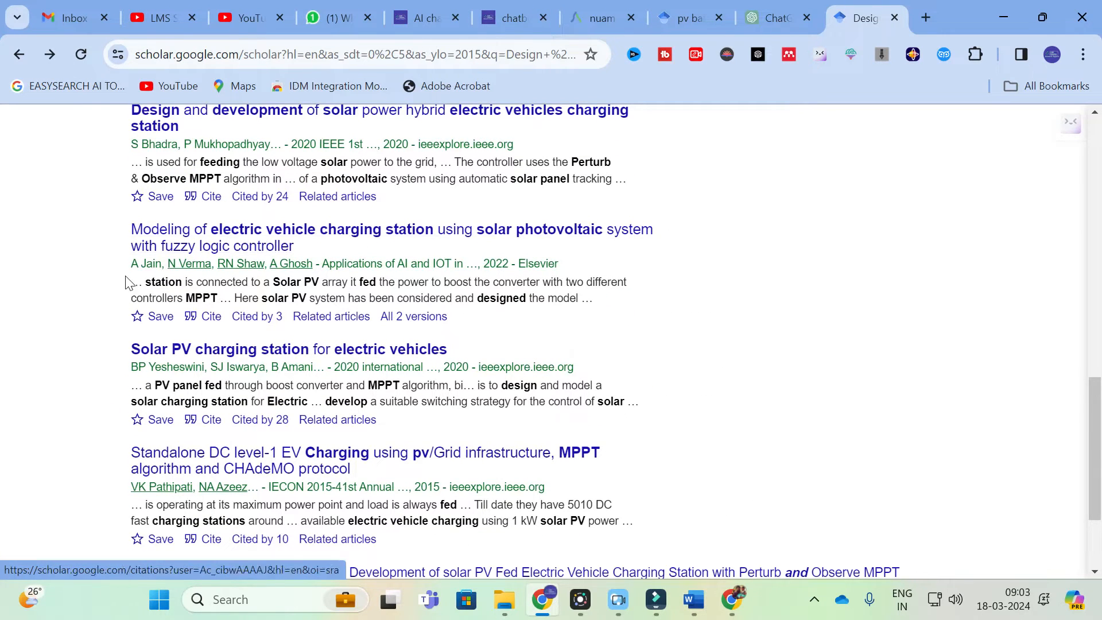
{"action": "left_click", "coordinate": [206, 316]}
{"action": "triple_click", "coordinate": [500, 255]}
{"action": "key", "text": "ctrl+c"}
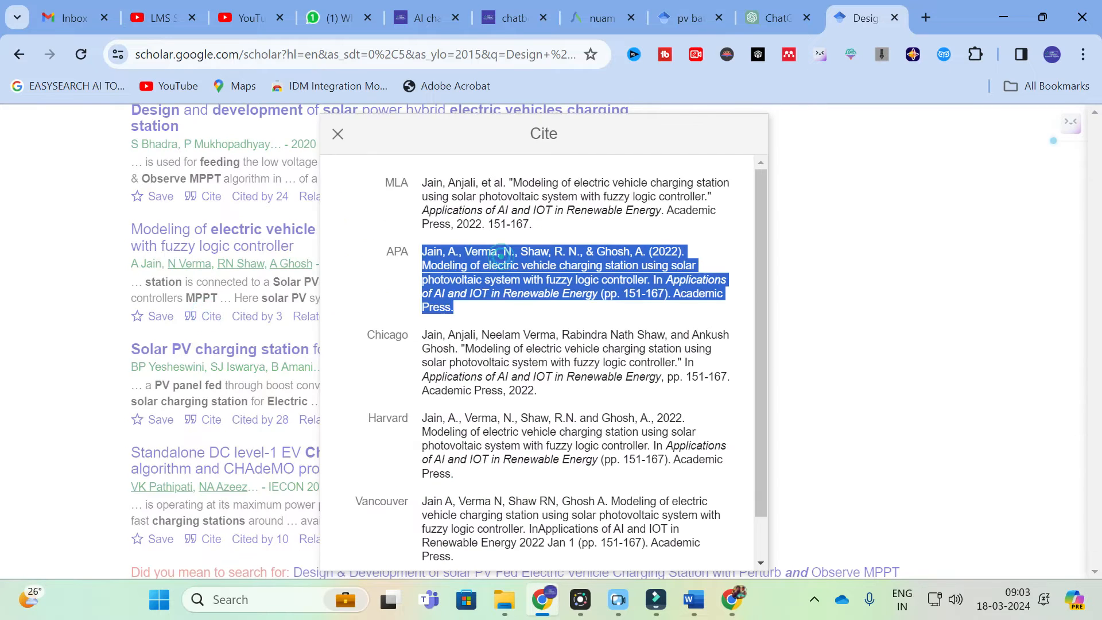
{"action": "left_click", "coordinate": [691, 599]}
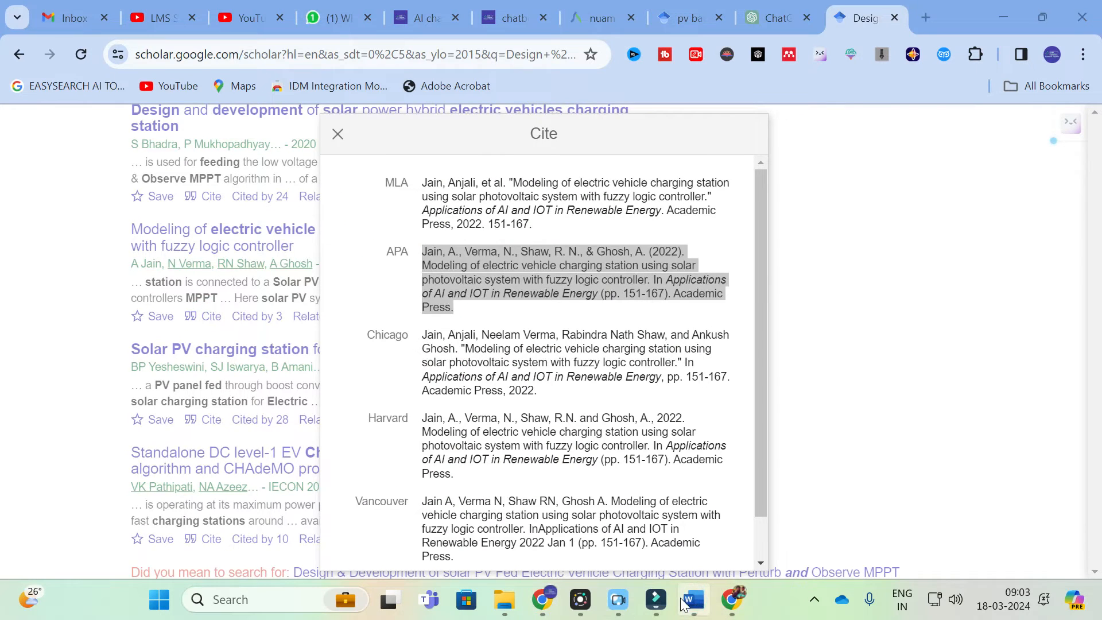
{"action": "key", "text": "ctrl+v"}
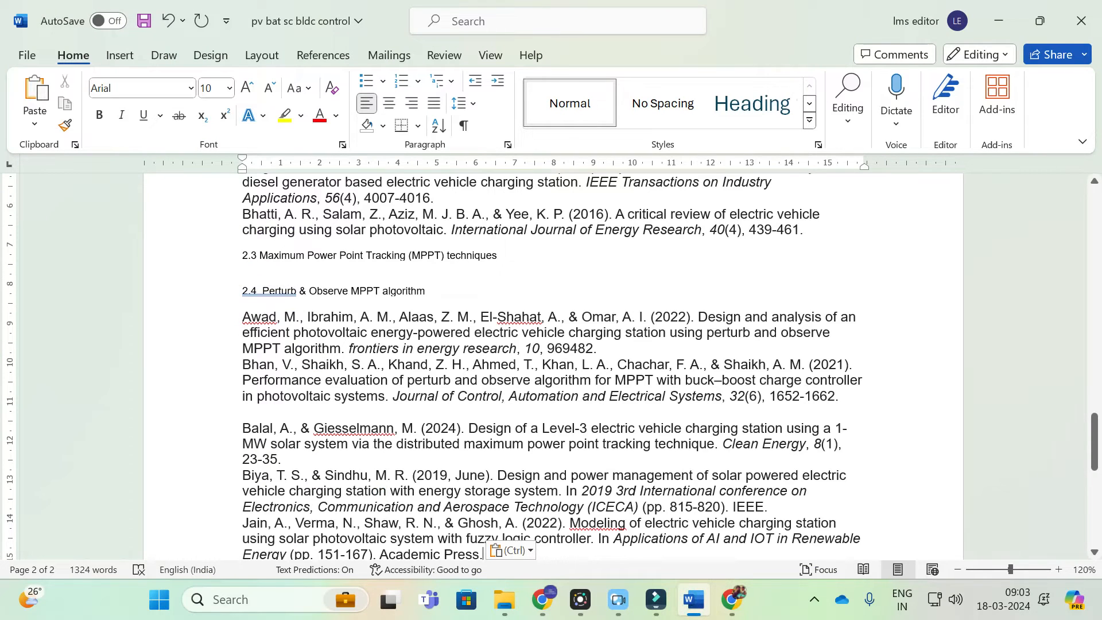
{"action": "key", "text": "BackSpace"}
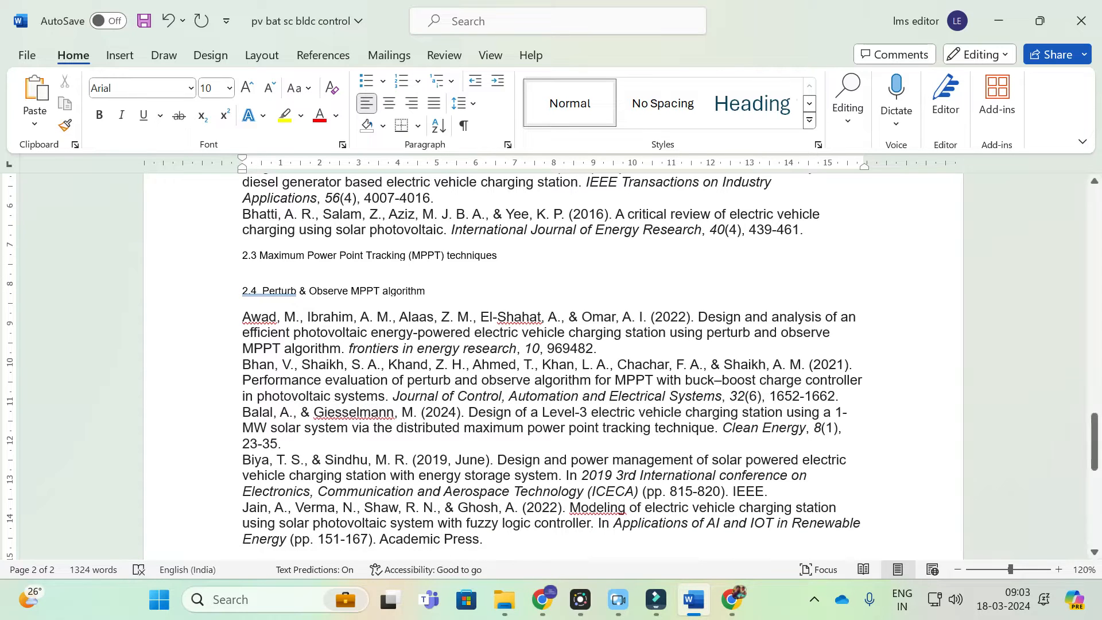
Open the Literature Review and Reference To Content tools of the LMS AI site in the browser.
{"action": "left_click", "coordinate": [542, 600]}
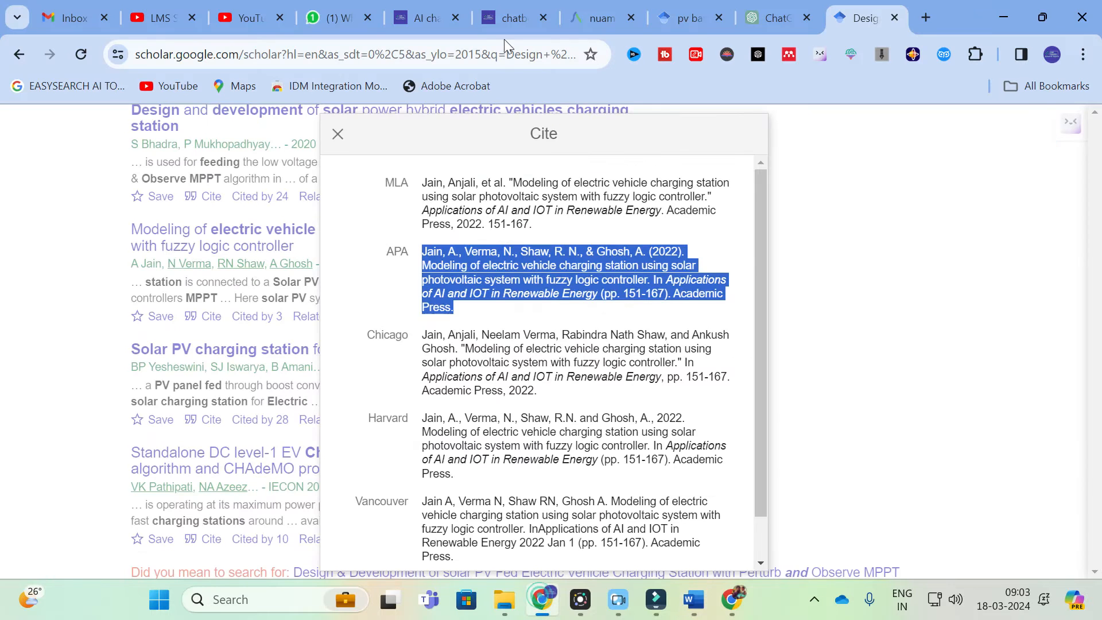
{"action": "left_click", "coordinate": [432, 8]}
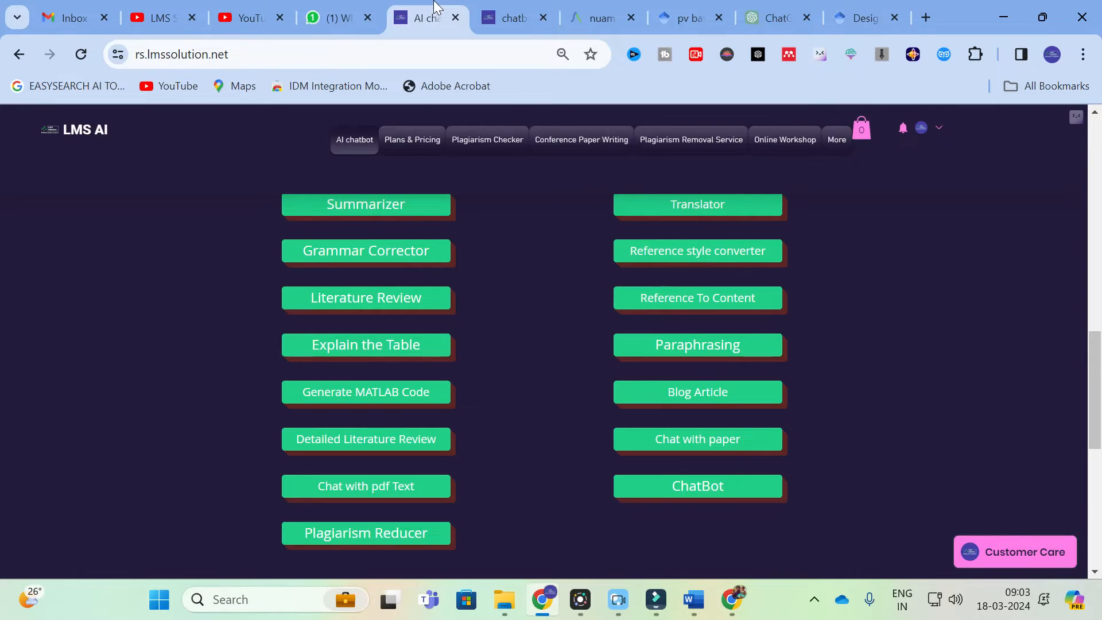
{"action": "left_click", "coordinate": [377, 303]}
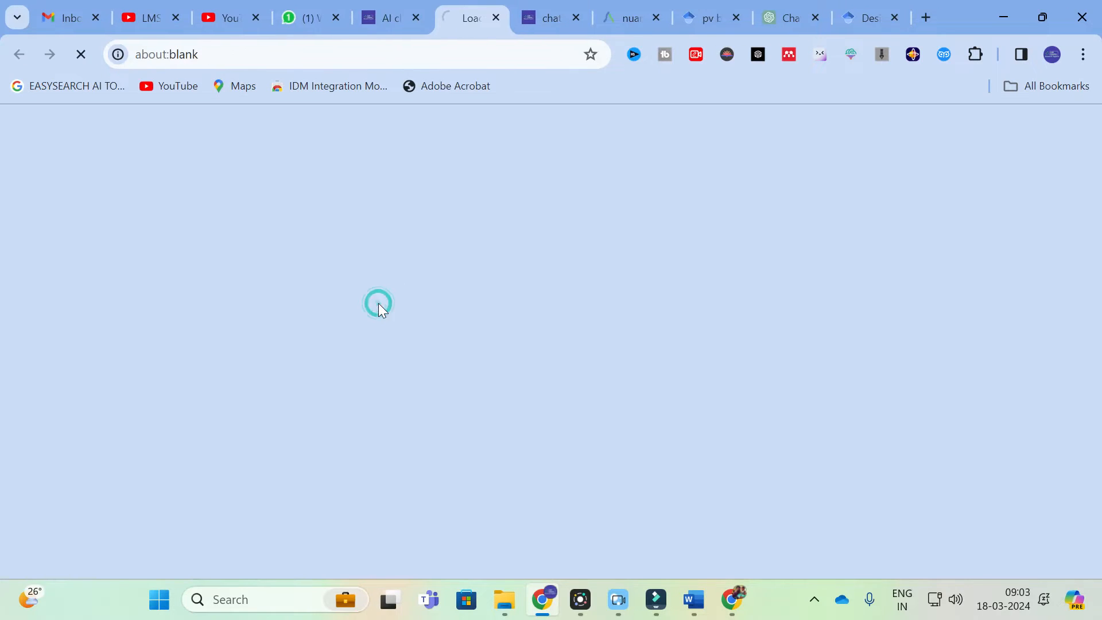
{"action": "left_click", "coordinate": [400, 7]}
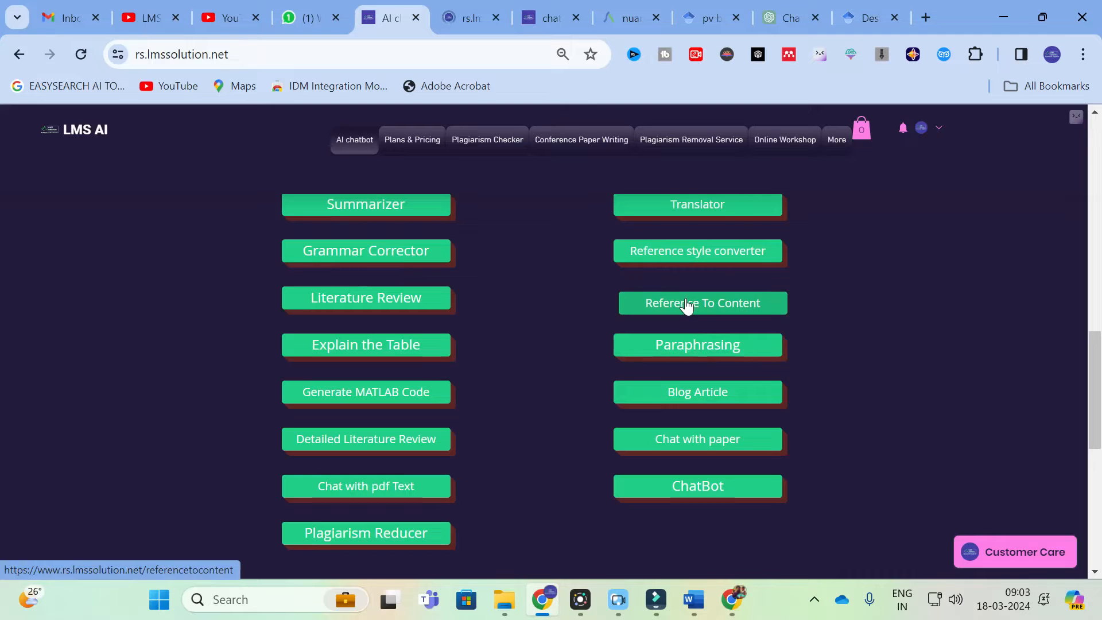
{"action": "left_click", "coordinate": [687, 304]}
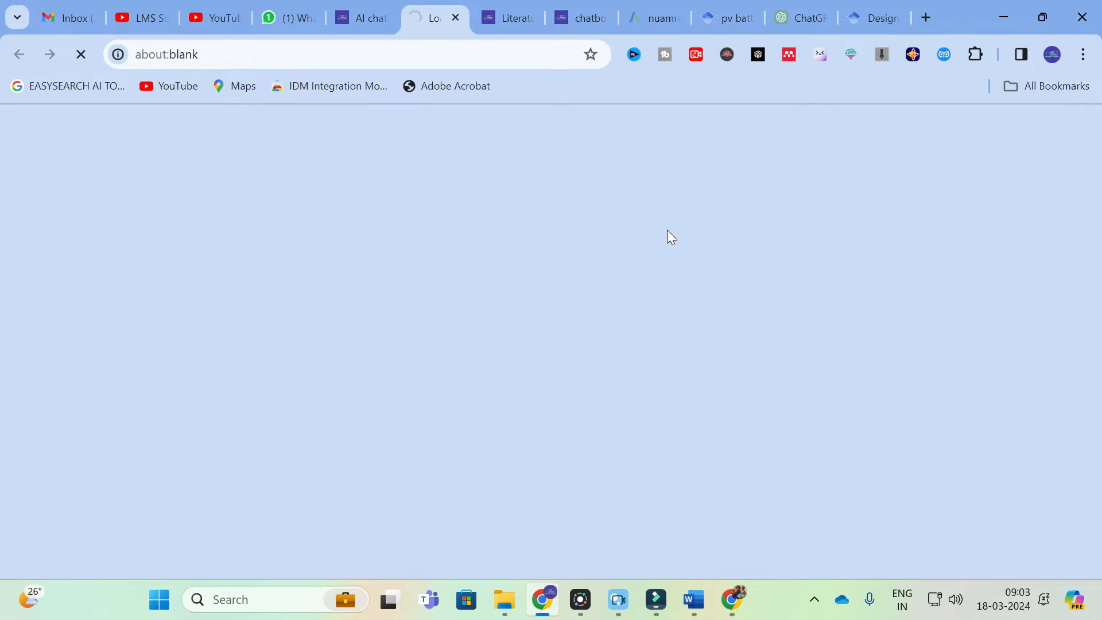
{"action": "left_click", "coordinate": [511, 10]}
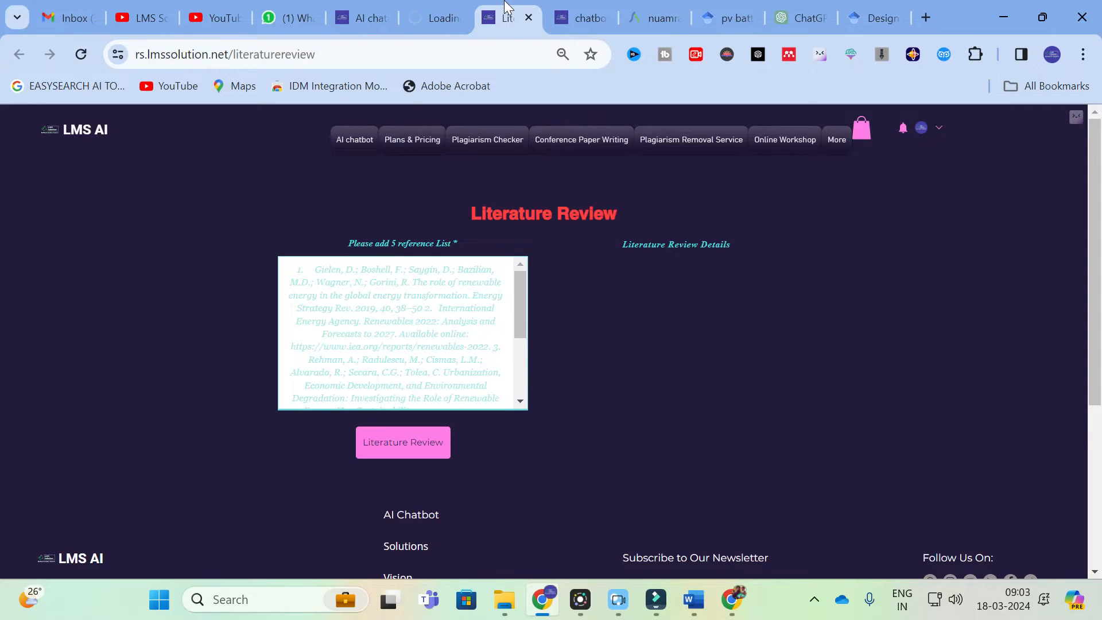
{"action": "left_click", "coordinate": [442, 11]}
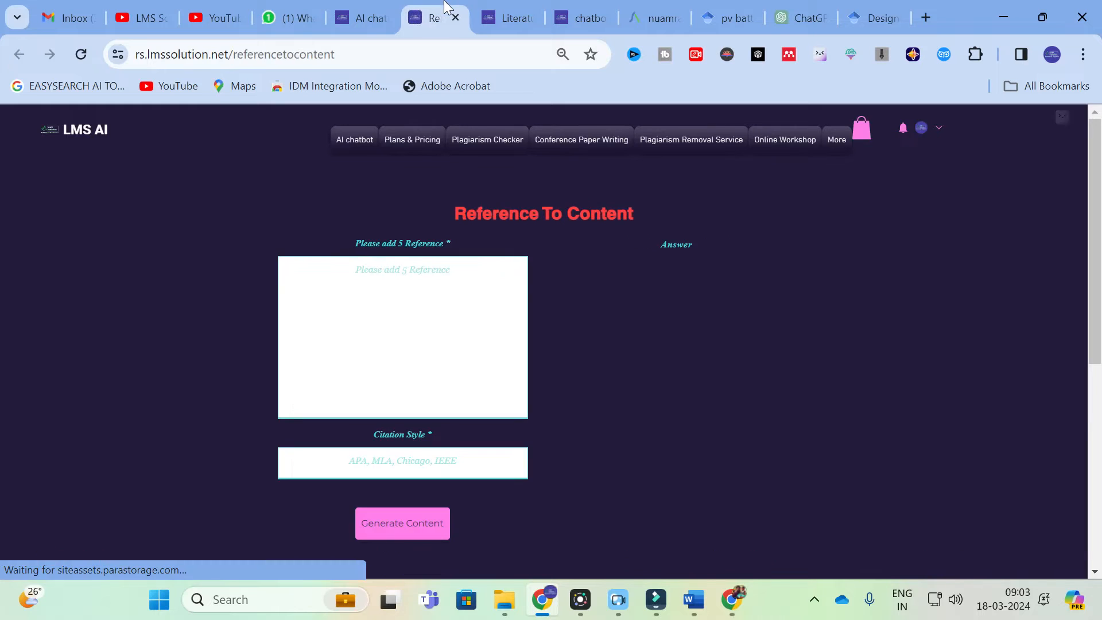
{"action": "left_click", "coordinate": [488, 10]}
{"action": "left_click", "coordinate": [442, 7]}
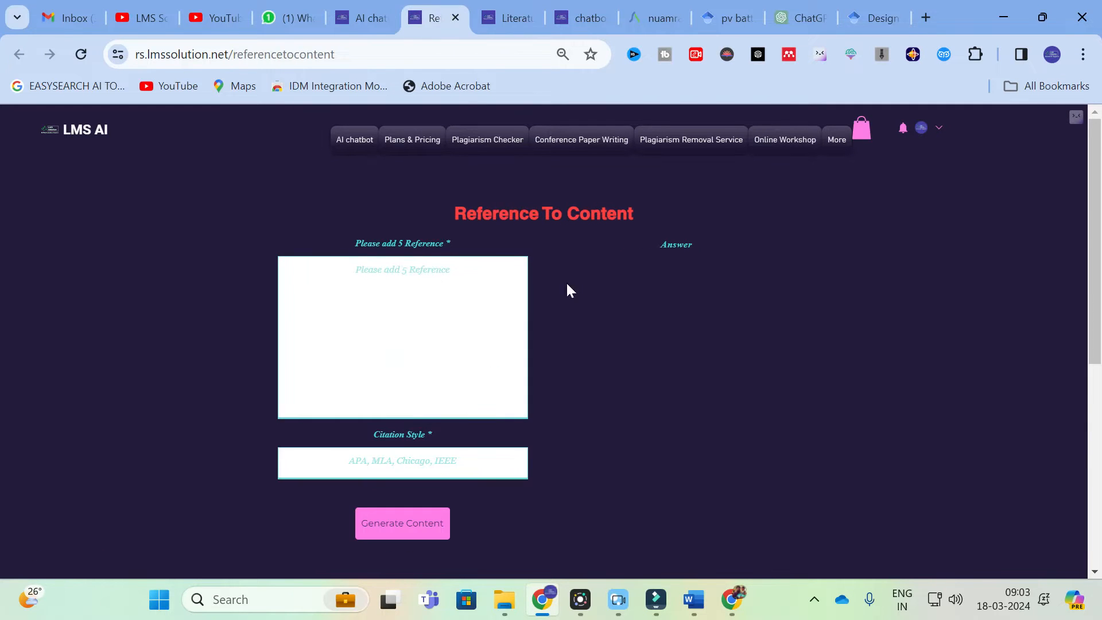
Copy the two references under 2.1 Overview of solar PV systems from Word into the Reference To Content tool's reference field.
{"action": "left_click", "coordinate": [688, 600]}
{"action": "scroll", "coordinate": [266, 317], "scroll_direction": "up", "scroll_amount": 5}
{"action": "scroll", "coordinate": [267, 317], "scroll_direction": "down", "scroll_amount": 1}
{"action": "left_click_drag", "start_coordinate": [240, 292], "coordinate": [786, 358]}
{"action": "key", "text": "ctrl+c"}
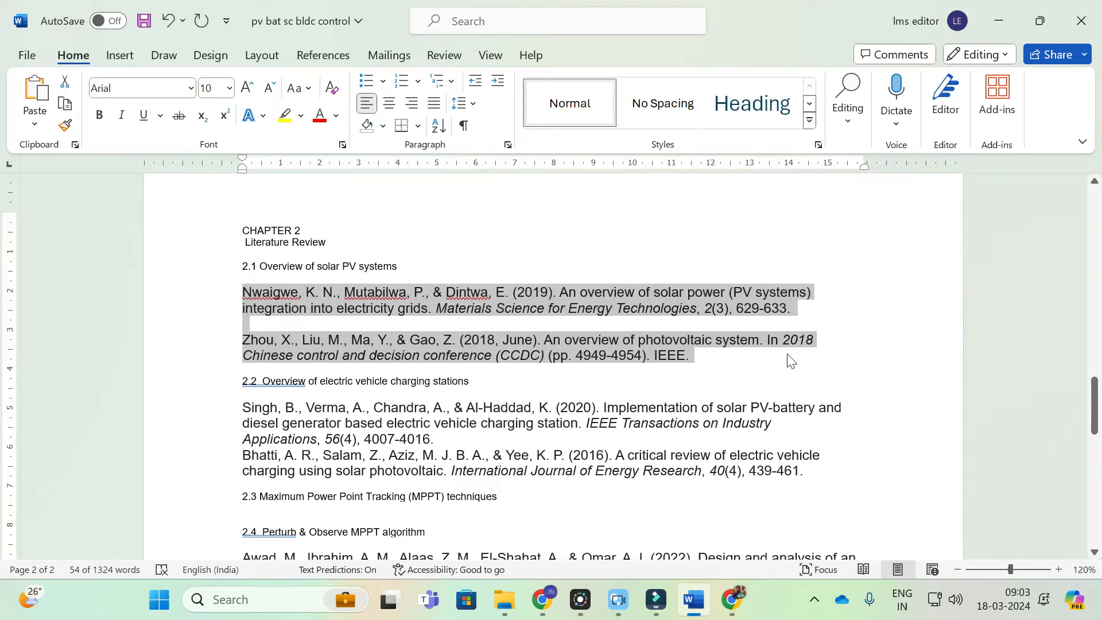
{"action": "left_click", "coordinate": [543, 610]}
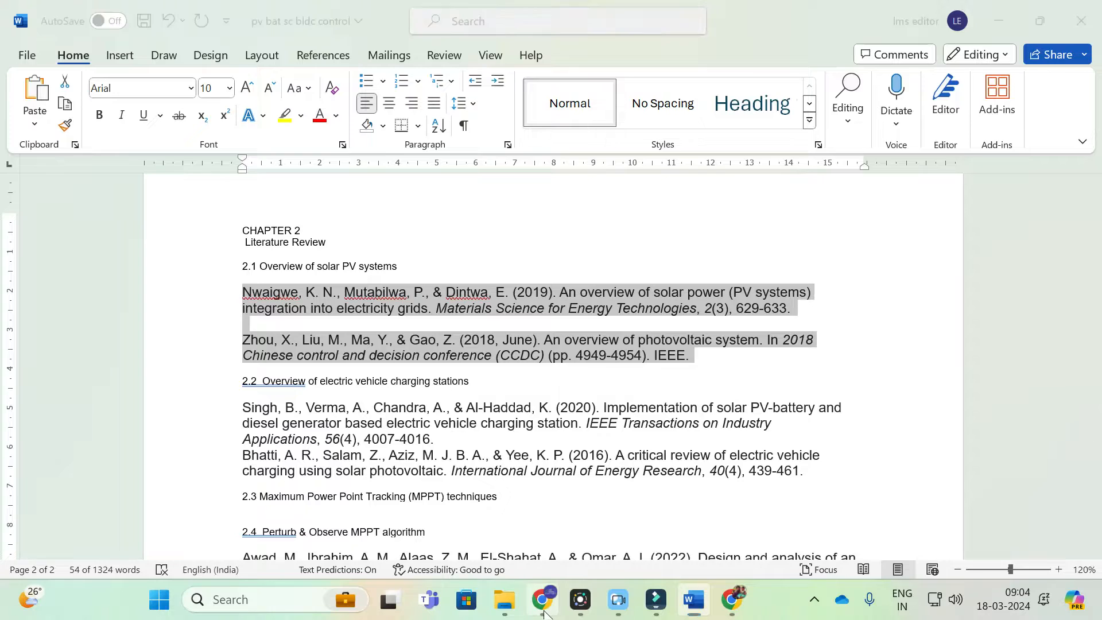
{"action": "left_click", "coordinate": [518, 10]}
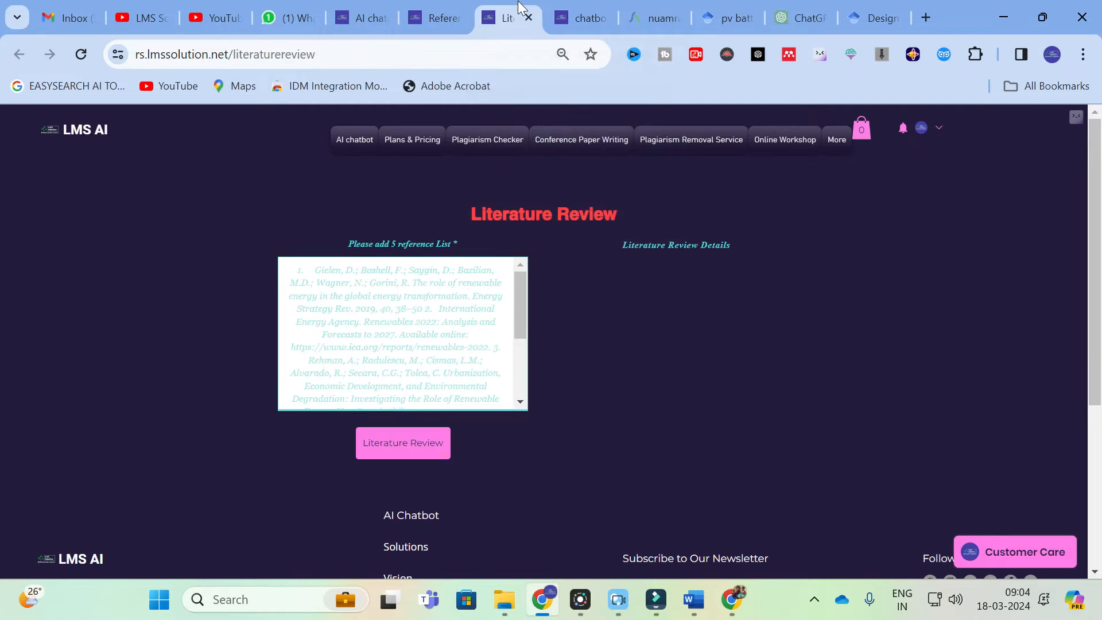
{"action": "left_click", "coordinate": [435, 18]}
{"action": "left_click", "coordinate": [408, 288]}
{"action": "key", "text": "ctrl+v"}
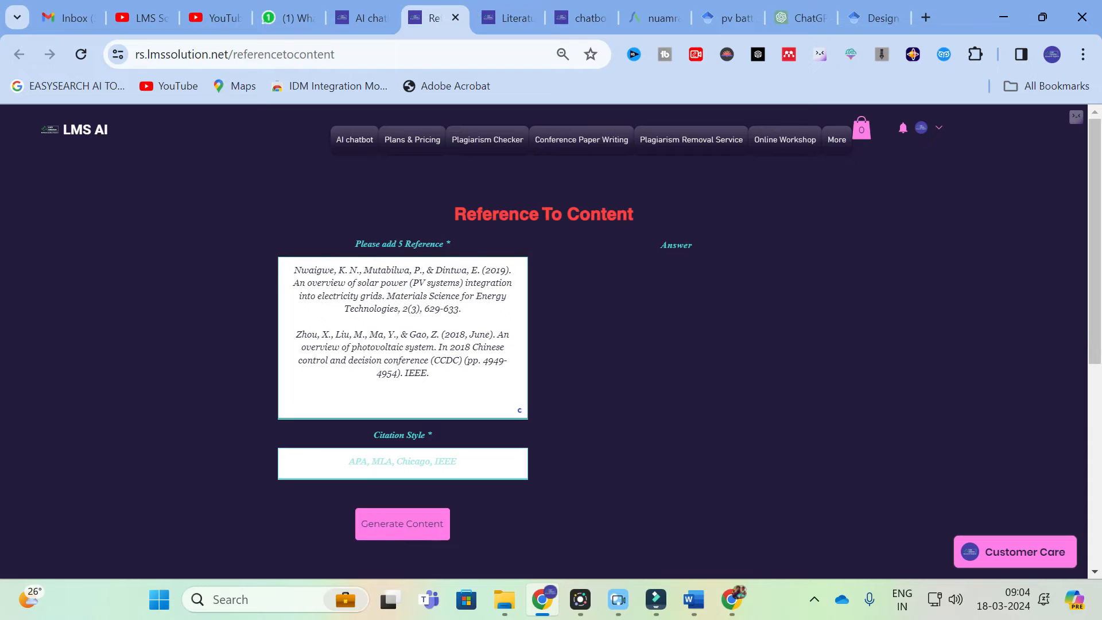
Set the citation style to ieee and generate content from the two references.
{"action": "left_click", "coordinate": [453, 455]}
{"action": "type", "text": "ieee"}
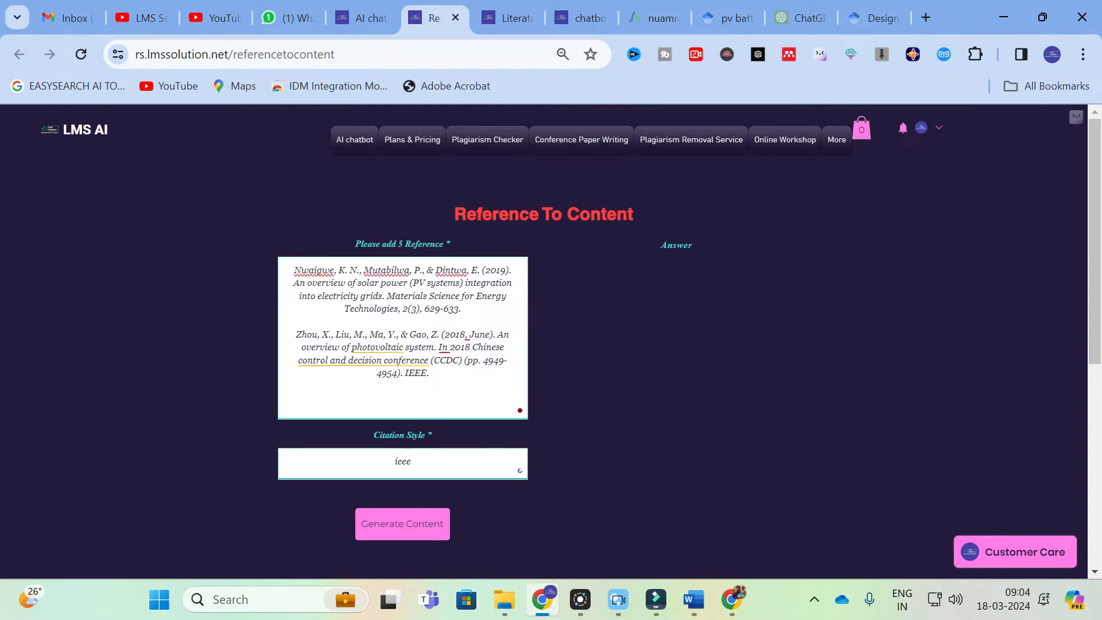
{"action": "left_click", "coordinate": [401, 524]}
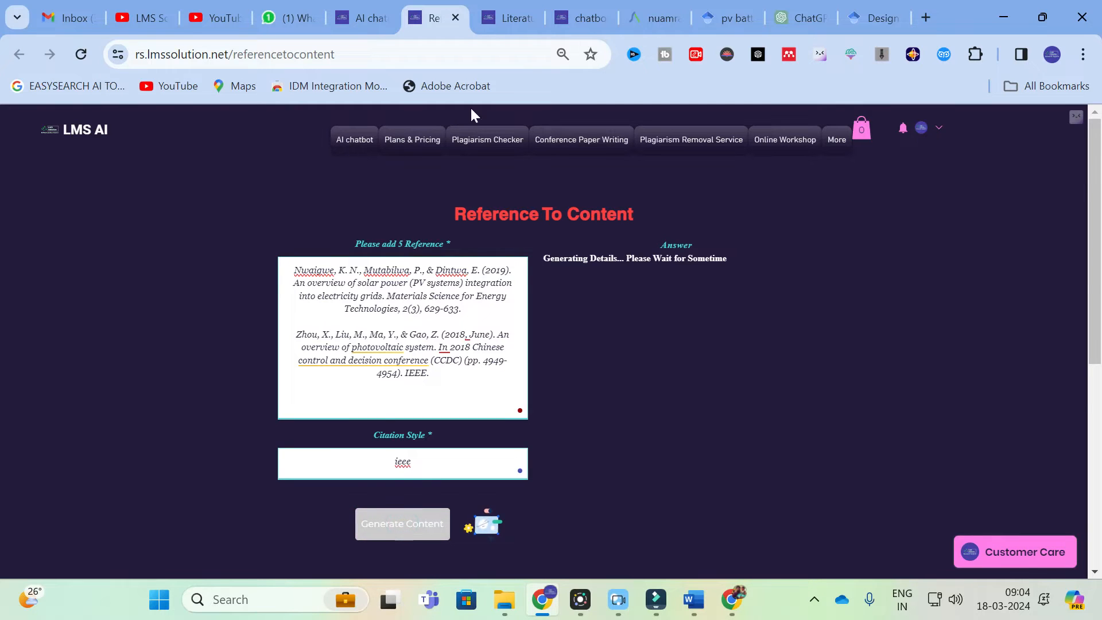
Paste the same two solar PV references into the Literature Review tool and generate the literature review.
{"action": "left_click", "coordinate": [508, 16]}
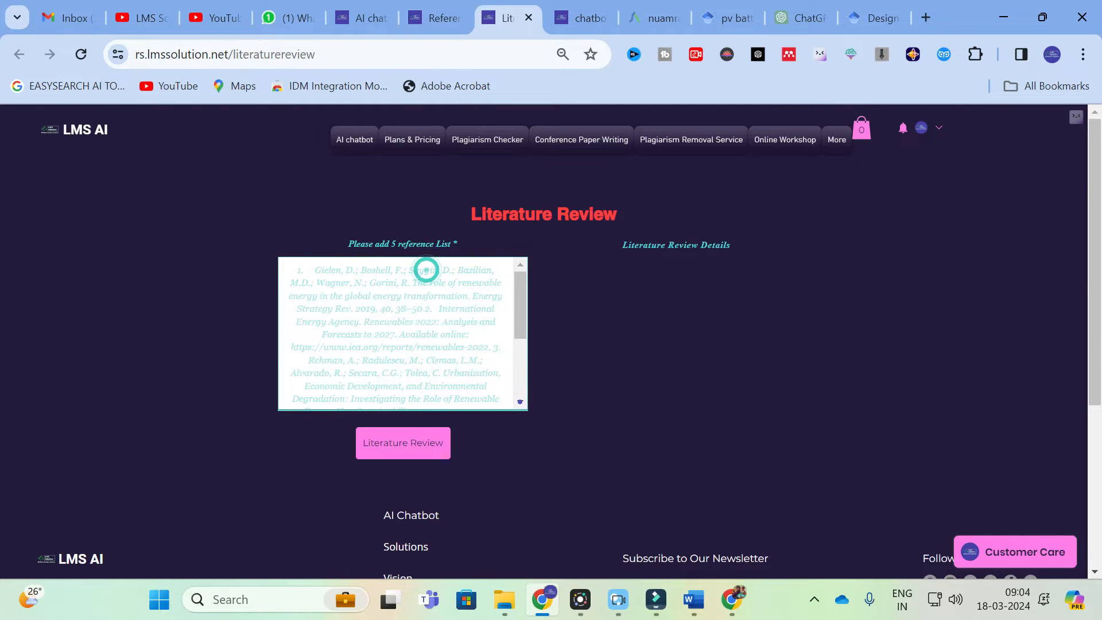
{"action": "type", "text": "Nwaigwe, K. N., Mutabilwa, P., & Dintwa, E. (2019). An overview of solar power (PV systems) integration into electricity grids. Materials Science for Energy Technologies, 2(3), 629-633.  Zhou, X., Liu, M., Ma, Y., & Gao, Z. (2018, June). An overview of photovoltaic system. In 2018 Chinese control and decision conference (CCDC) (pp. 4949-4954). IEEE."}
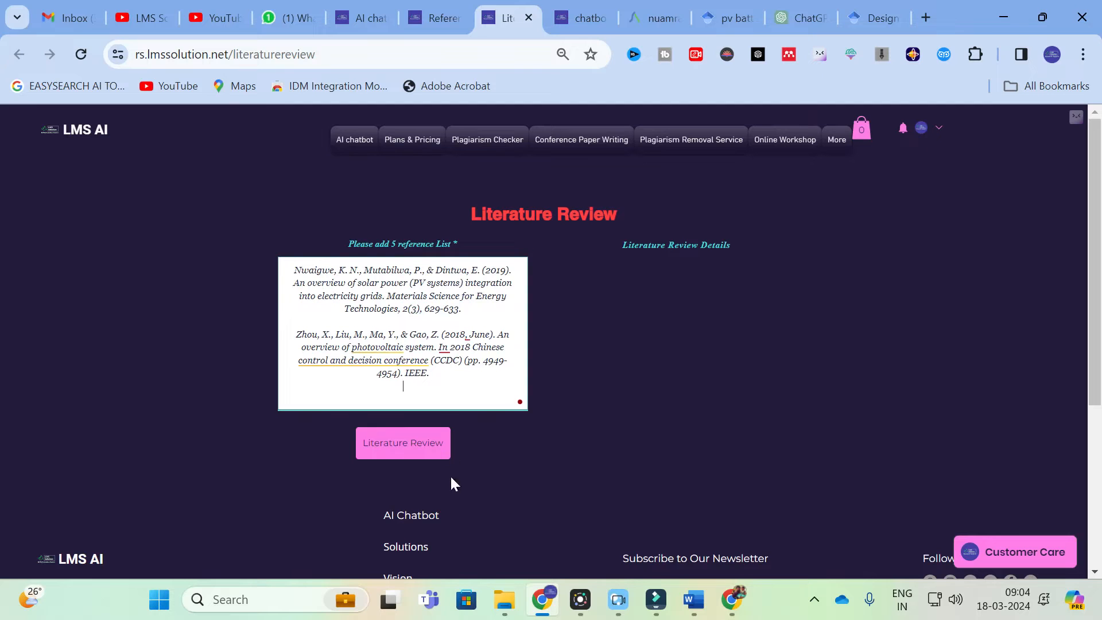
{"action": "left_click", "coordinate": [425, 447]}
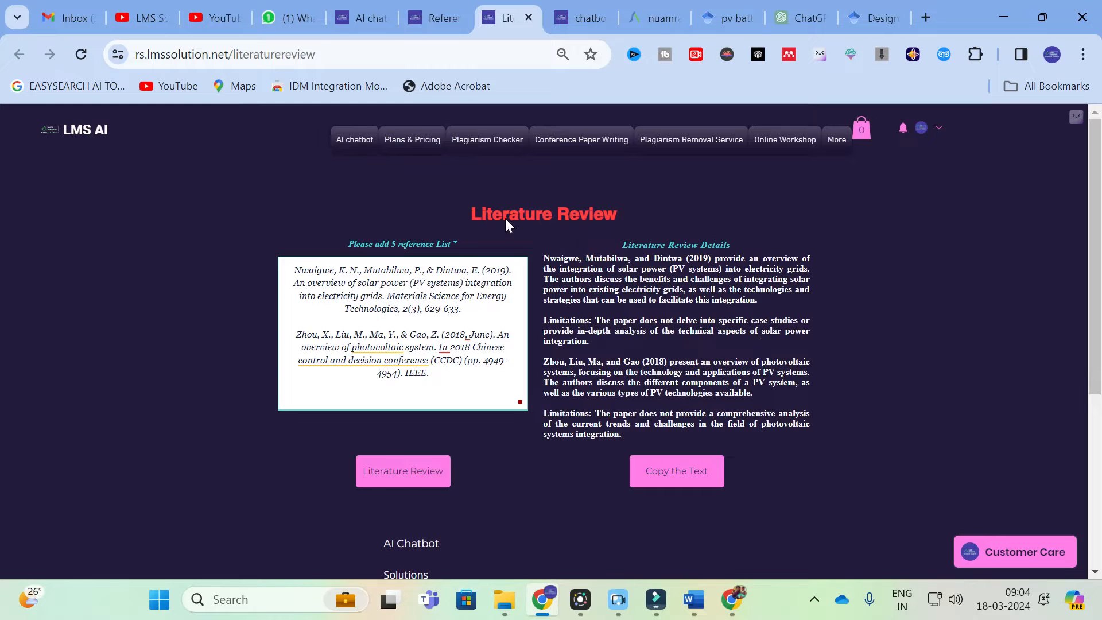
Copy the Reference To Content answer and paste it into Word under the 2.1 Overview of solar PV systems heading.
{"action": "key", "text": "ctrl+shift+Tab"}
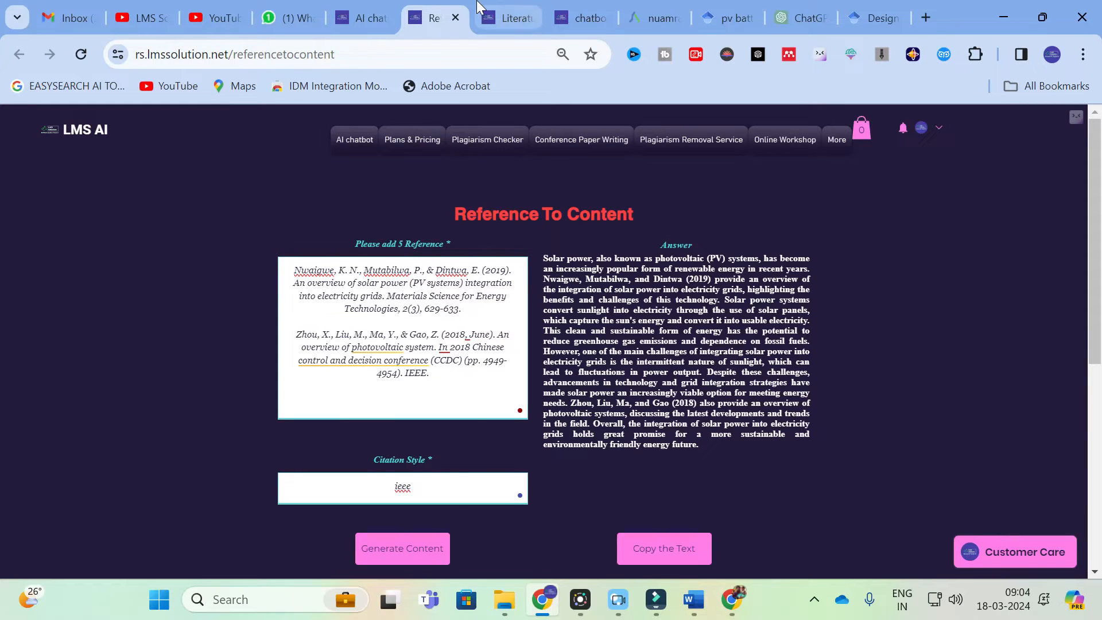
{"action": "key", "text": "ctrl+Tab"}
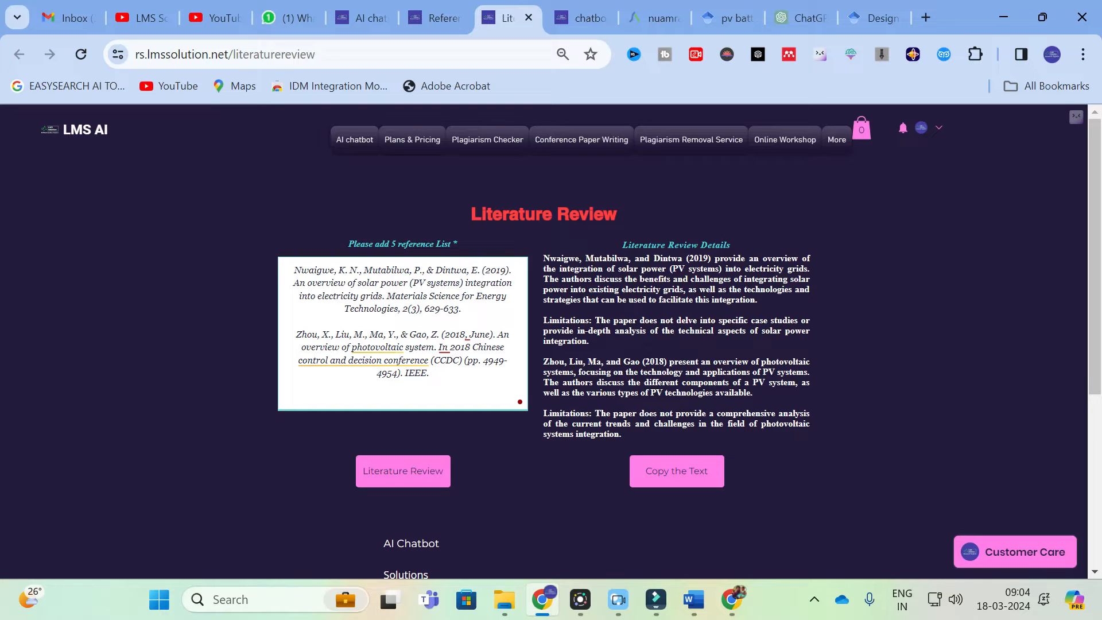
{"action": "left_click", "coordinate": [438, 18]}
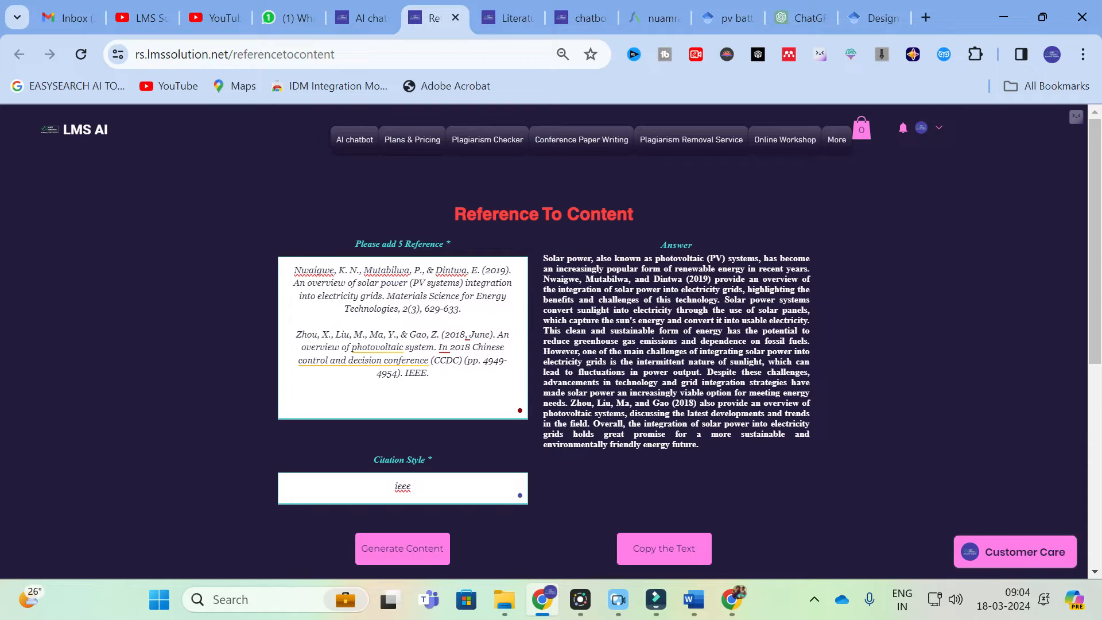
{"action": "left_click", "coordinate": [670, 552]}
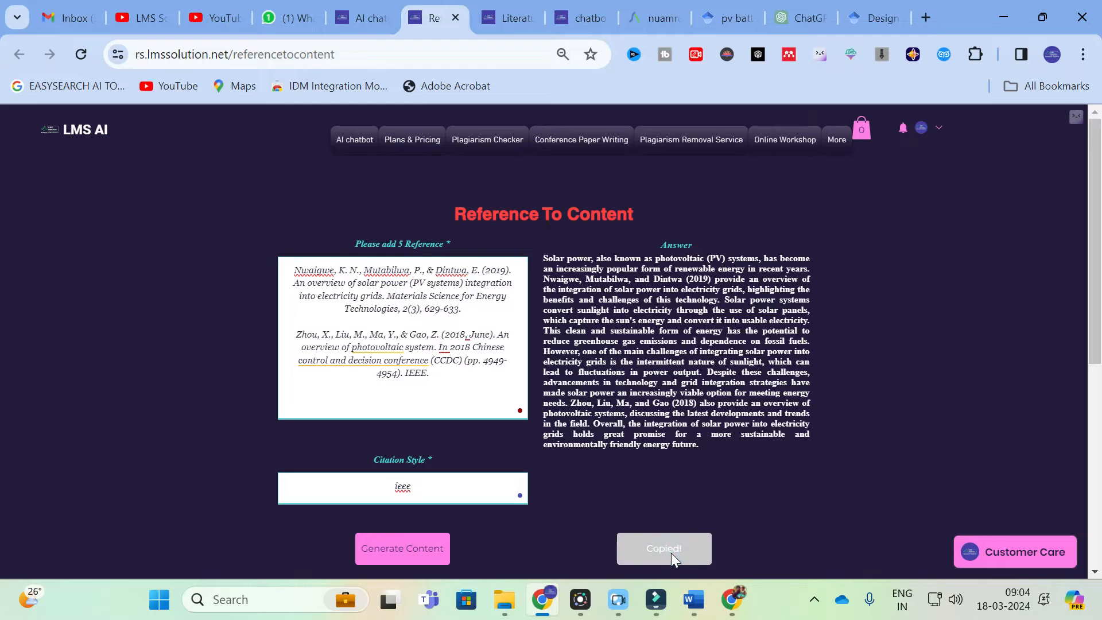
{"action": "left_click", "coordinate": [693, 599]}
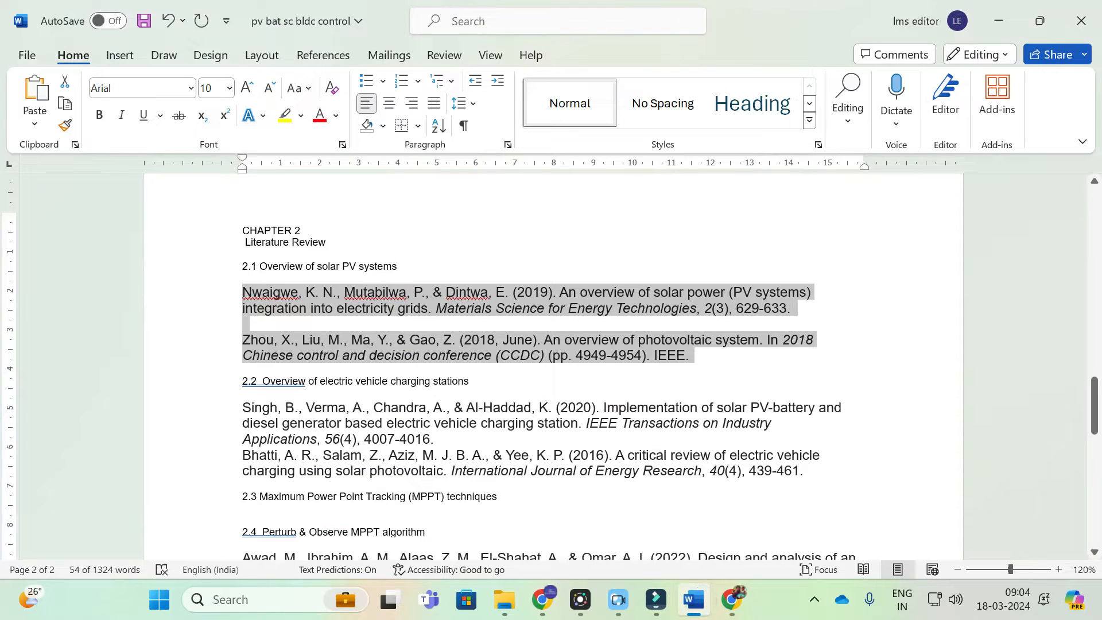
{"action": "left_click", "coordinate": [432, 261]}
{"action": "key", "text": "Return"}
{"action": "key", "text": "Return"}
{"action": "key", "text": "ctrl+v"}
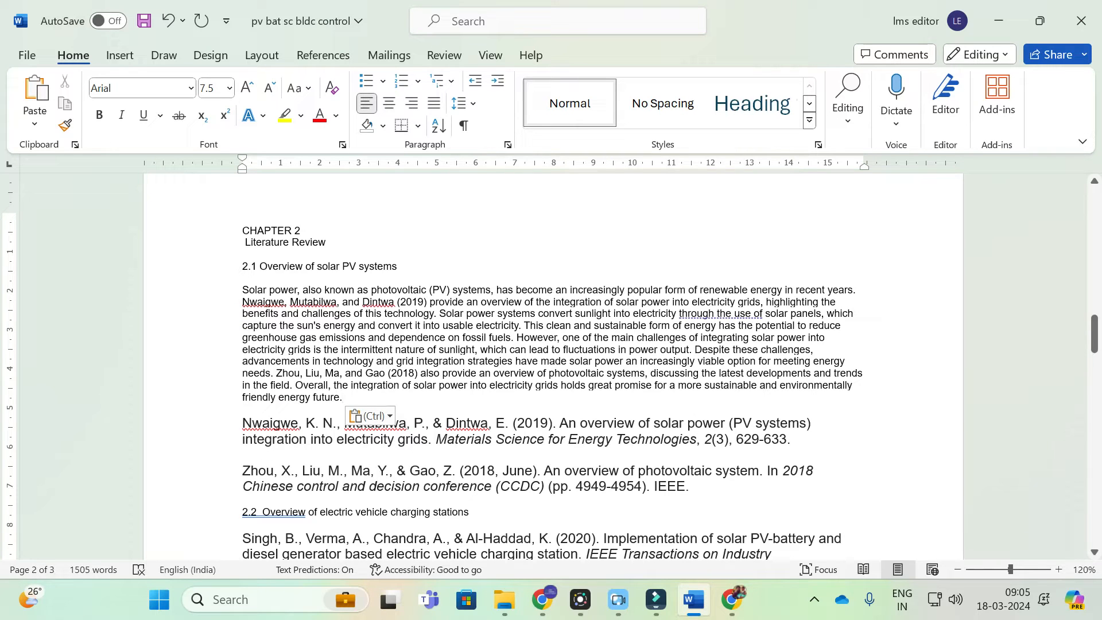
Copy the two references under 2.2 Overview of electric vehicle charging stations in Word and return to the browser.
{"action": "scroll", "coordinate": [551, 367], "scroll_direction": "down", "scroll_amount": 5}
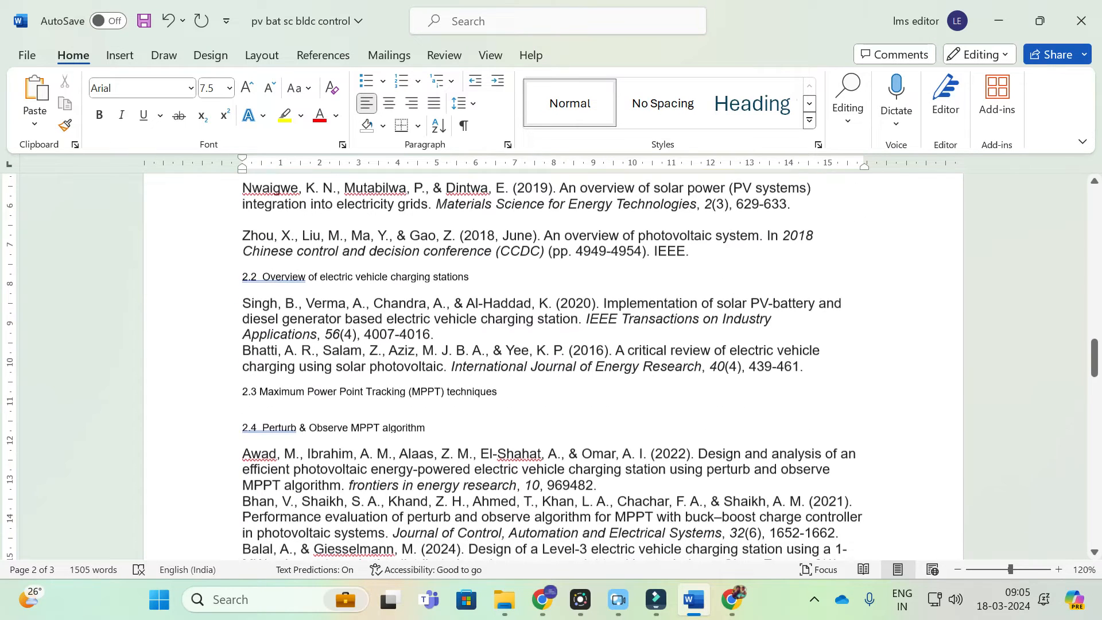
{"action": "left_click_drag", "start_coordinate": [238, 297], "coordinate": [861, 369]}
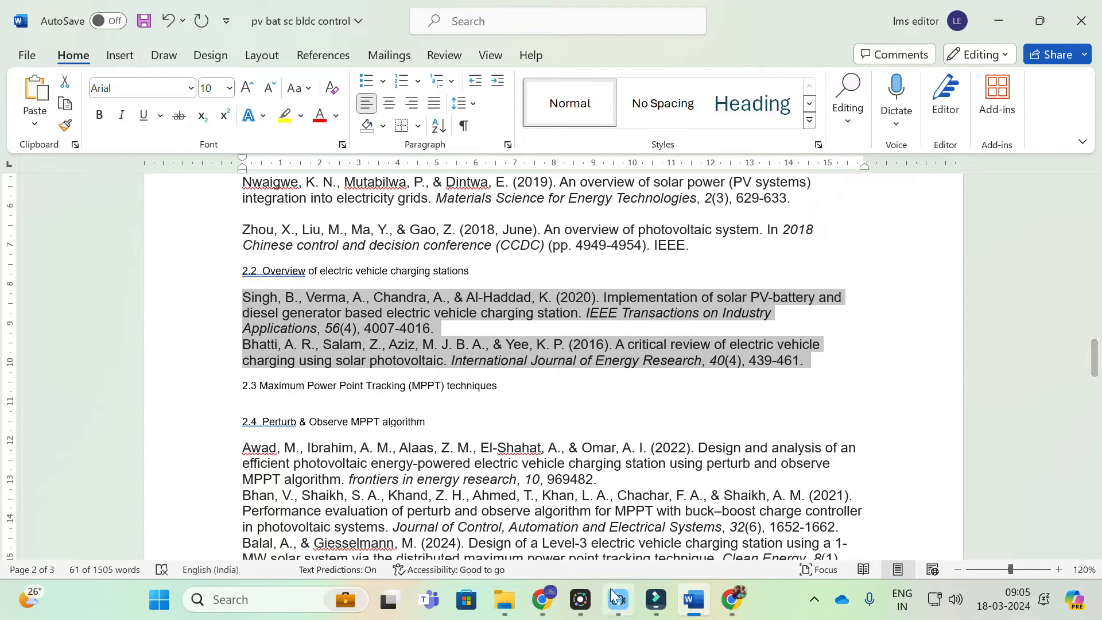
{"action": "left_click", "coordinate": [542, 600]}
Reload the Reference To Content, ChatBot and Literature Review pages to clear their previous entries.
{"action": "key", "text": "F5"}
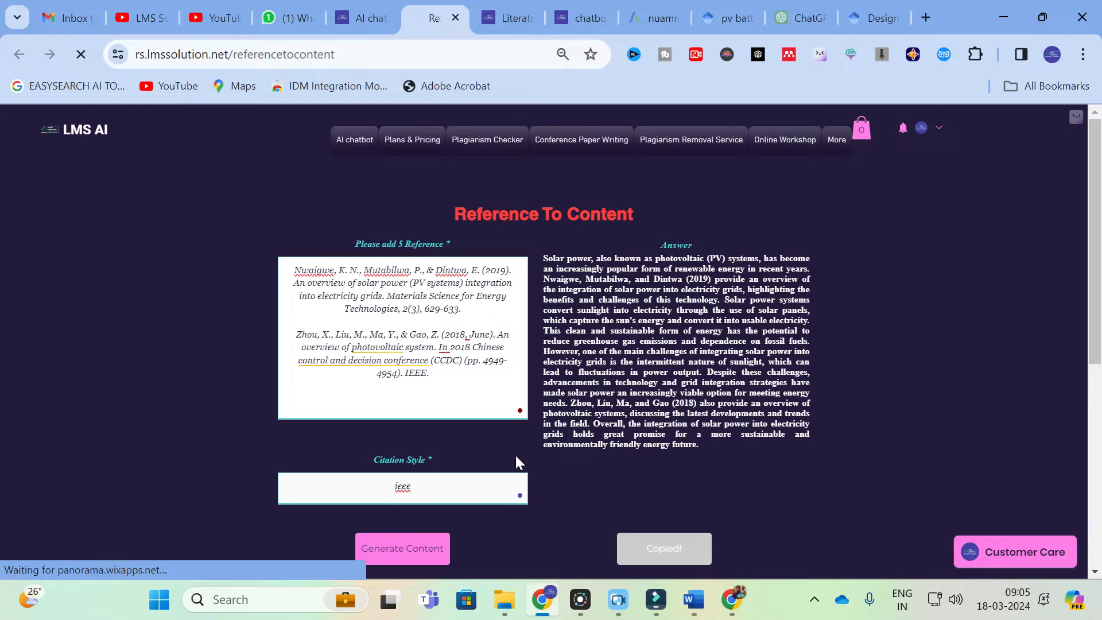
{"action": "left_click", "coordinate": [497, 8]}
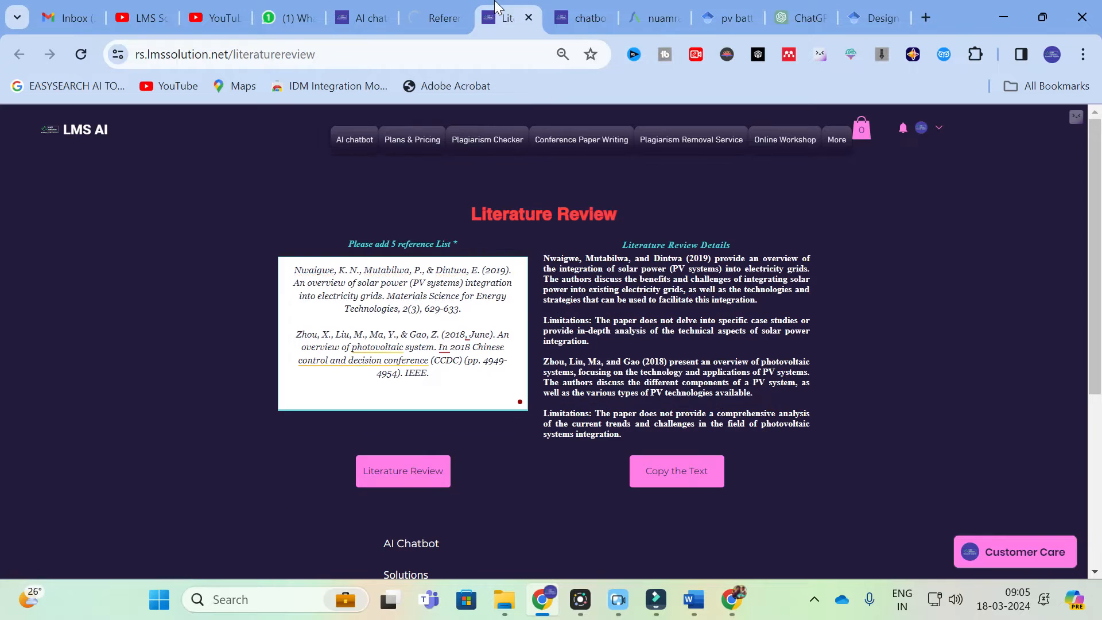
{"action": "left_click", "coordinate": [563, 7]}
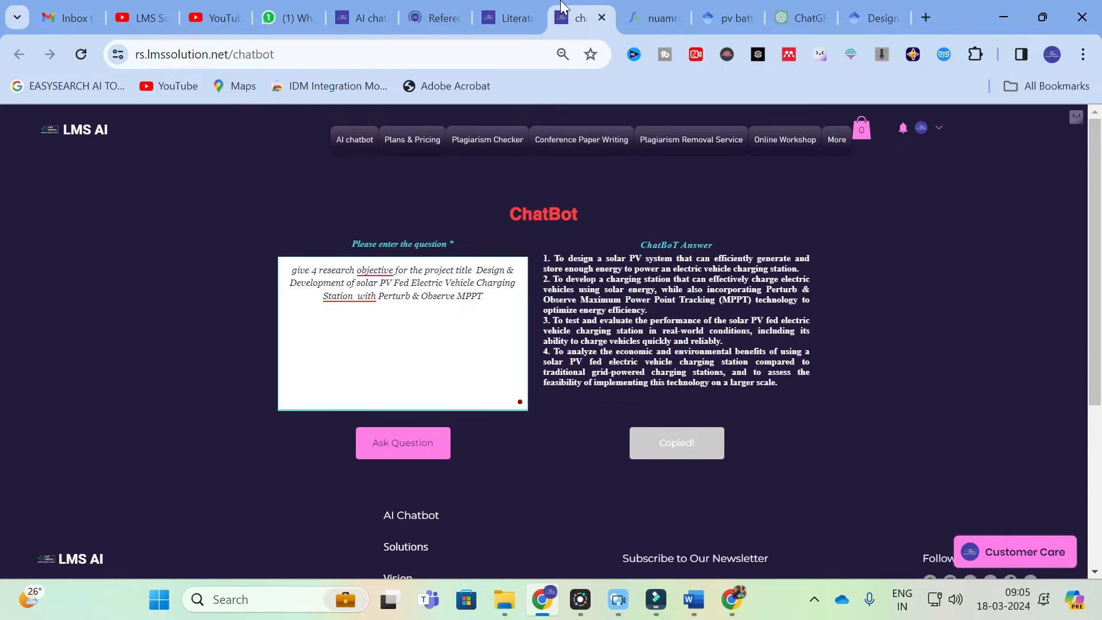
{"action": "key", "text": "F5"}
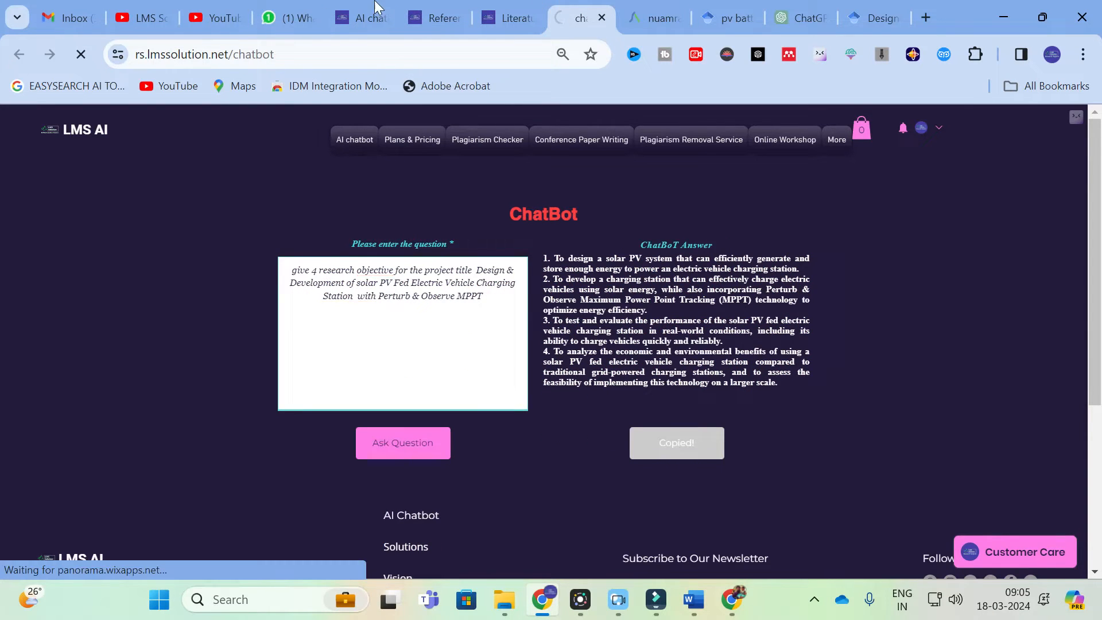
{"action": "left_click", "coordinate": [538, 8]}
{"action": "key", "text": "F5"}
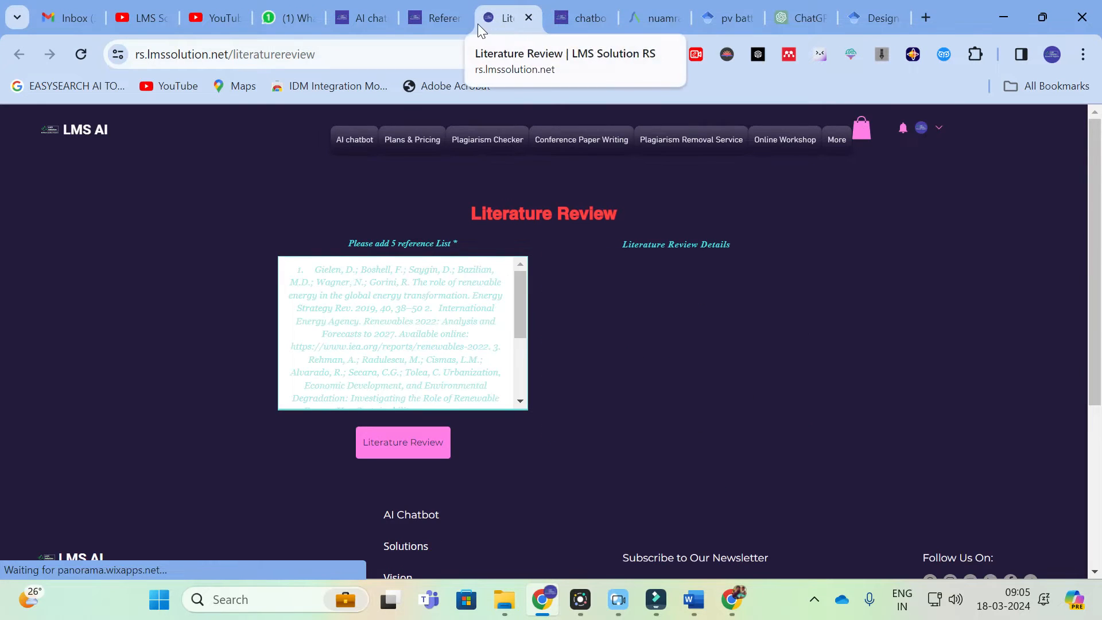
{"action": "left_click", "coordinate": [445, 19]}
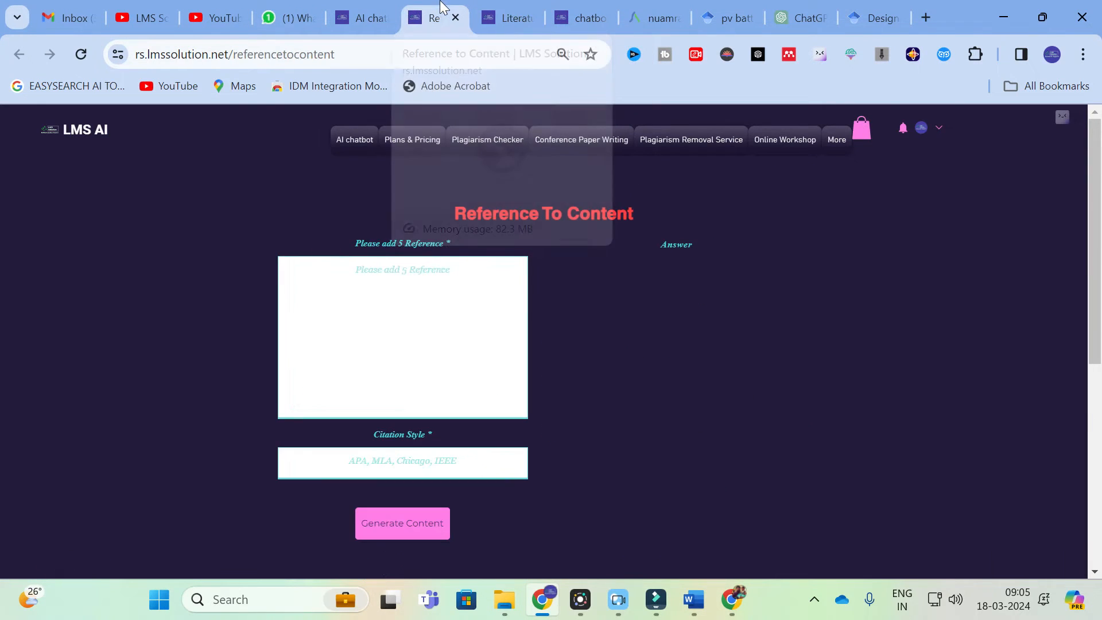
Paste the two electric vehicle charging references into the Literature Review tool and generate the review.
{"action": "left_click", "coordinate": [534, 22]}
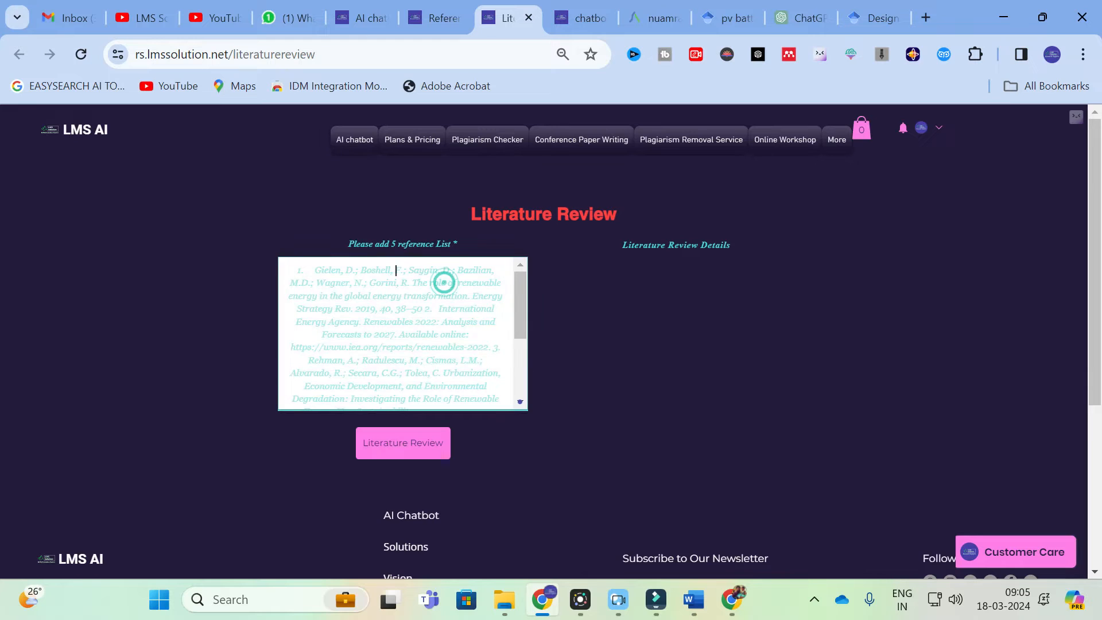
{"action": "type", "text": "Singh, B., Verma, A., Chandra, A., & Al-Haddad, K. (2020). Implementation of solar PV-battery and diesel generator based electric vehicle charging station. IEEE Transactions on Industry Applications, 56(4), 4007-4016. Bhatti, A. R., Salam, Z., Aziz, M. J. B. A., & Yee, K. P. (2016). A critical review of electric vehicle charging using solar photovoltaic. International Journal of Energy Research, 40(4), 439-461."}
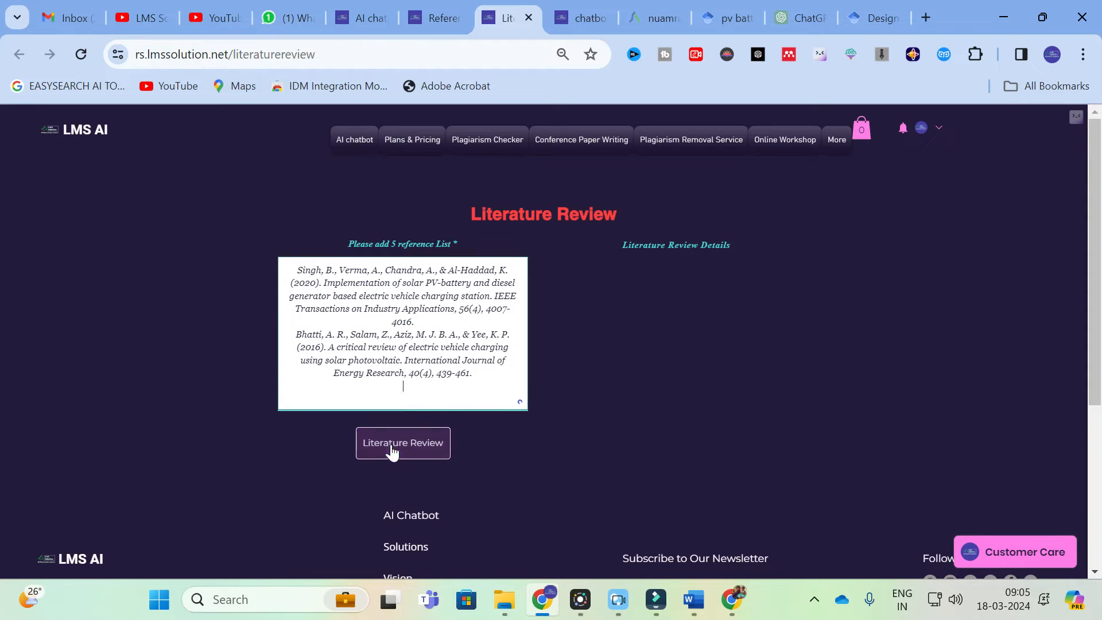
{"action": "left_click", "coordinate": [394, 450]}
{"action": "left_click", "coordinate": [430, 8]}
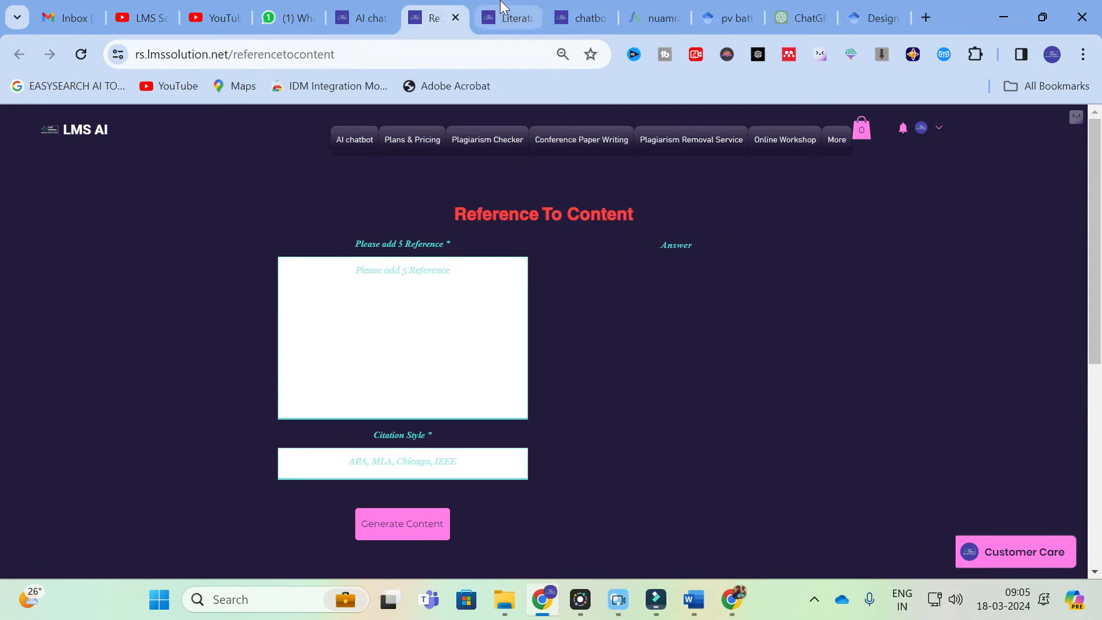
{"action": "left_click", "coordinate": [505, 17]}
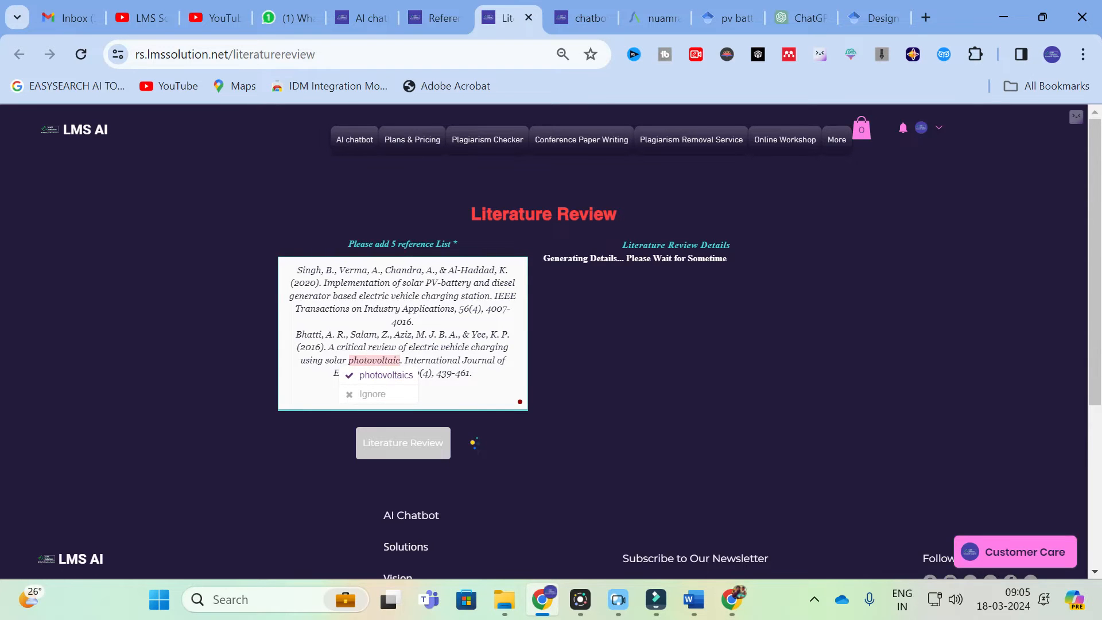
Copy the generated literature review and paste it into Word under the 2.2 Overview of electric vehicle charging stations heading.
{"action": "left_click", "coordinate": [683, 548]}
{"action": "left_click", "coordinate": [694, 600]}
{"action": "left_click", "coordinate": [302, 402]}
{"action": "left_click", "coordinate": [509, 271]}
{"action": "key", "text": "Return"}
{"action": "key", "text": "Return"}
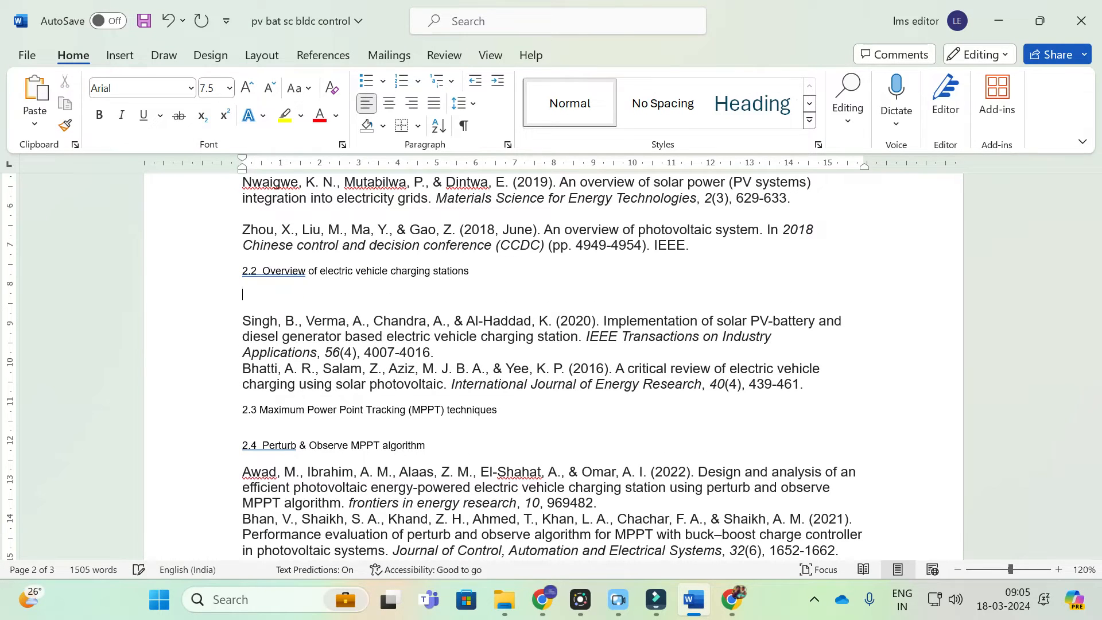
{"action": "key", "text": "ctrl+v"}
Review the thesis document from the title and abstract down to the Chapter 3 outline.
{"action": "scroll", "coordinate": [551, 368], "scroll_direction": "up", "scroll_amount": 10}
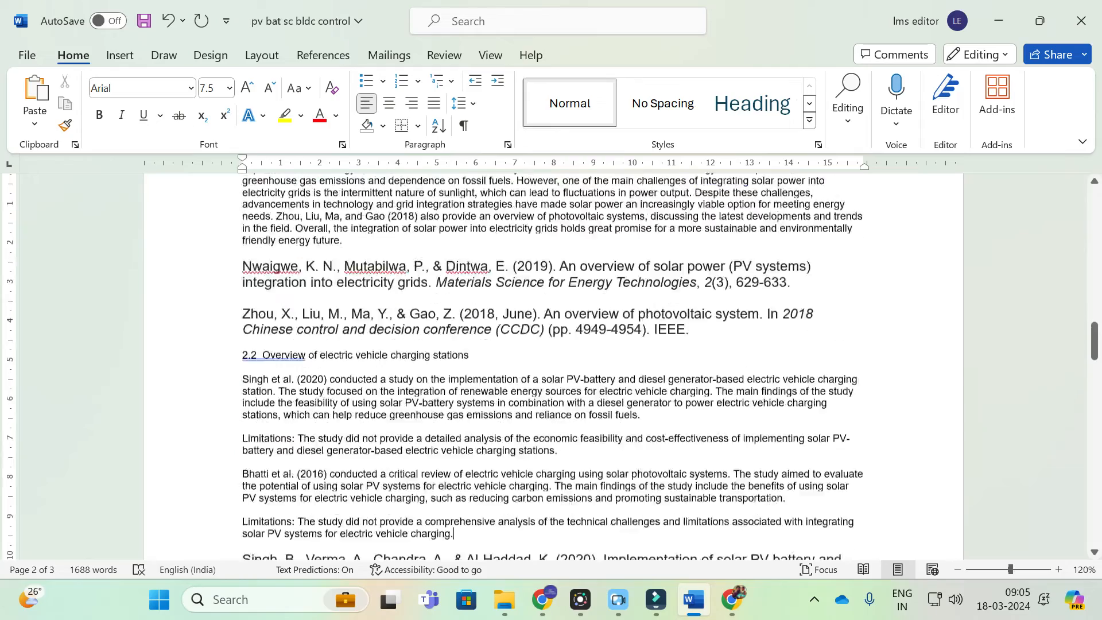
{"action": "scroll", "coordinate": [552, 368], "scroll_direction": "up", "scroll_amount": 15}
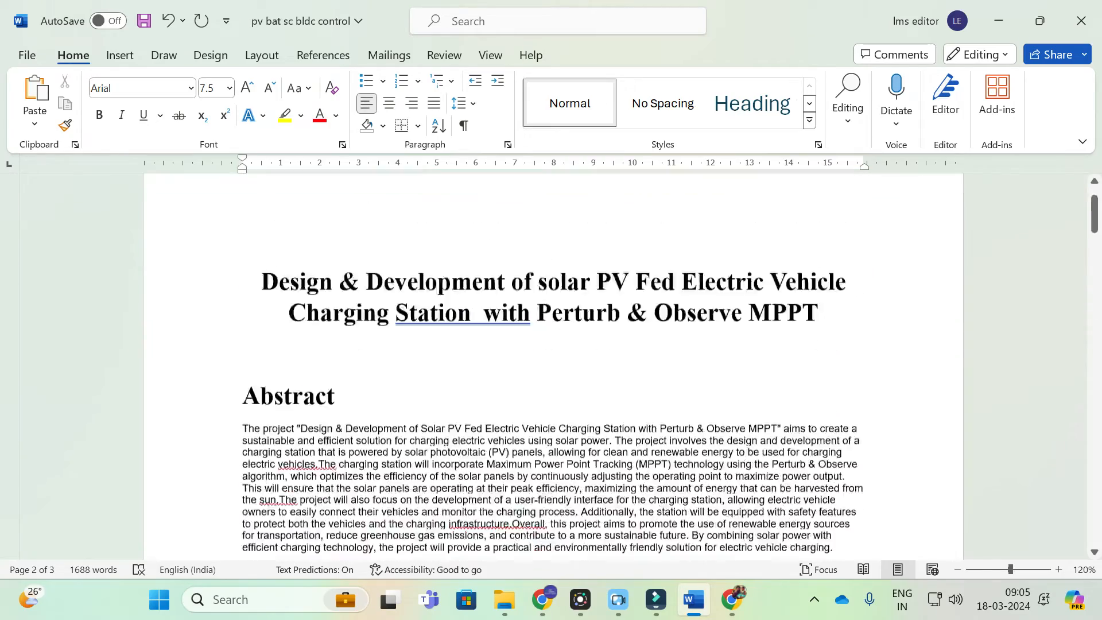
{"action": "scroll", "coordinate": [551, 368], "scroll_direction": "down", "scroll_amount": 3}
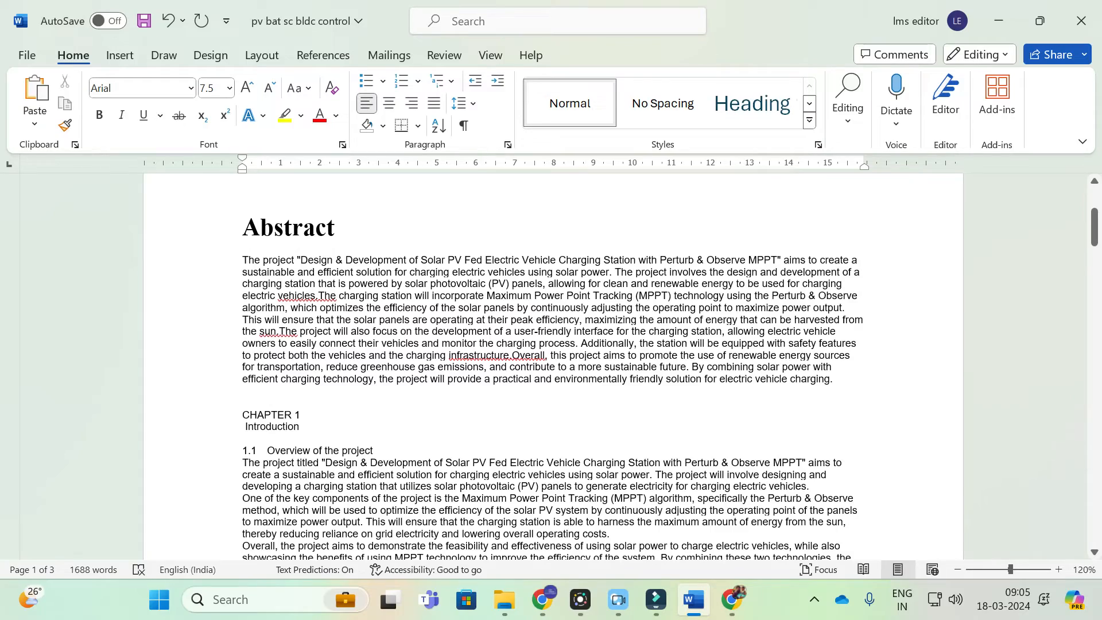
{"action": "scroll", "coordinate": [551, 368], "scroll_direction": "down", "scroll_amount": 15}
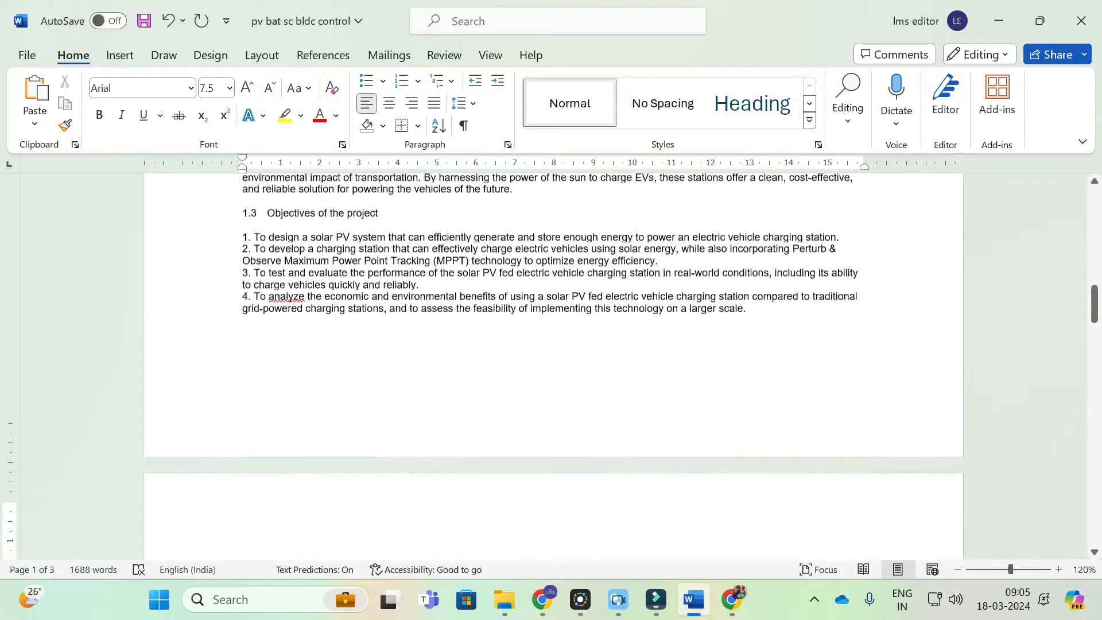
{"action": "scroll", "coordinate": [551, 368], "scroll_direction": "down", "scroll_amount": 20}
{"action": "scroll", "coordinate": [551, 367], "scroll_direction": "down", "scroll_amount": 2}
{"action": "scroll", "coordinate": [551, 368], "scroll_direction": "up", "scroll_amount": 4}
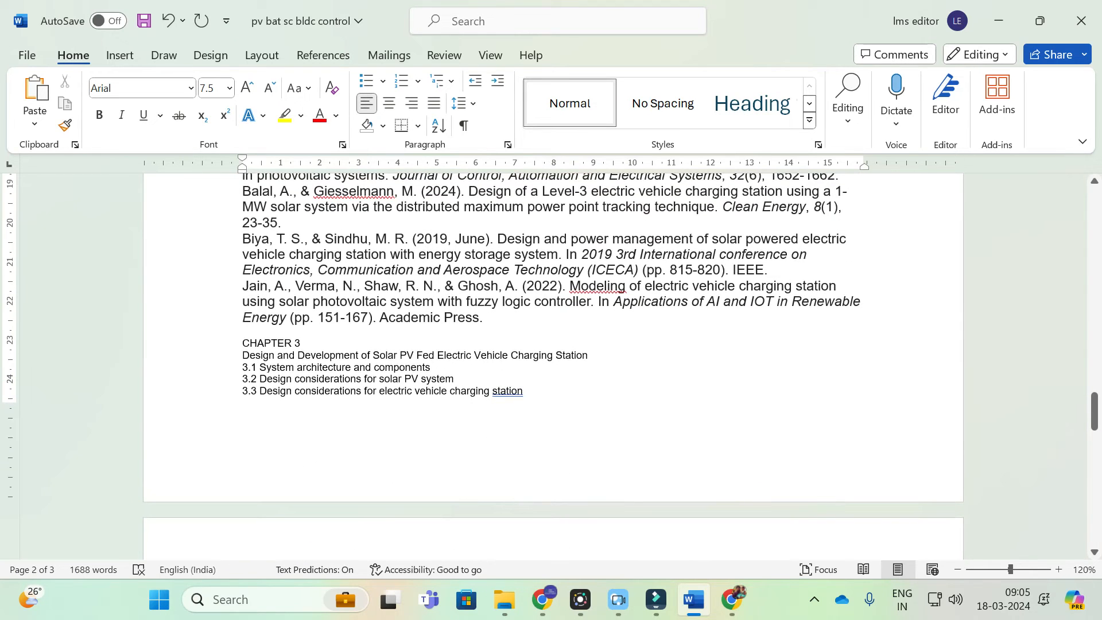
Insert a blank line above heading 3.1 and copy the heading text "Design considerations for solar PV system" from 3.2.
{"action": "key", "text": "Return"}
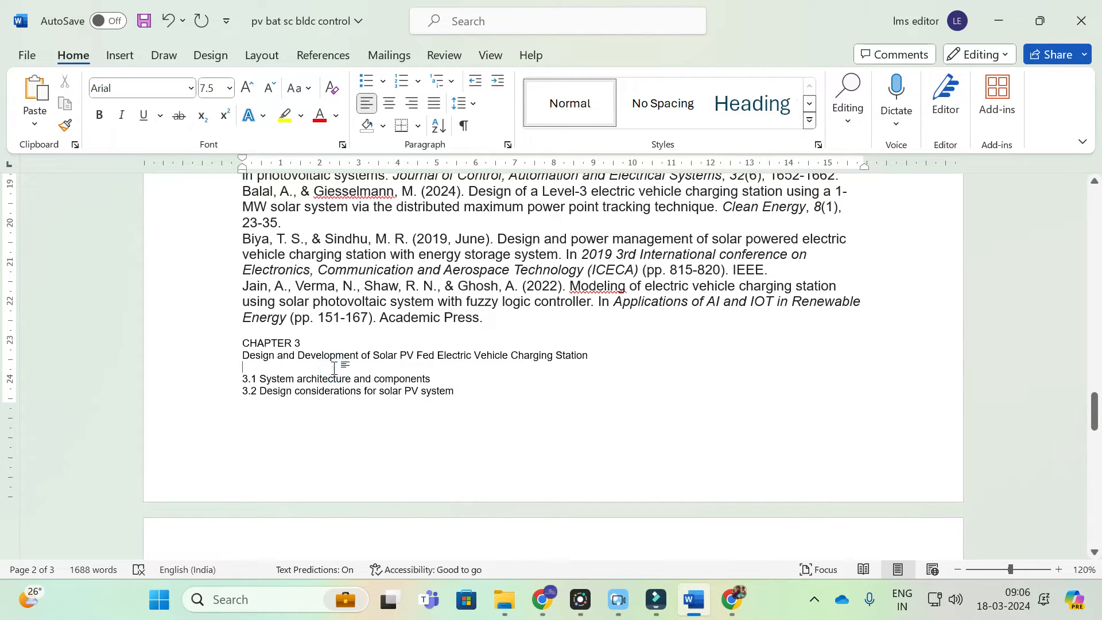
{"action": "scroll", "coordinate": [334, 368], "scroll_direction": "down", "scroll_amount": 3}
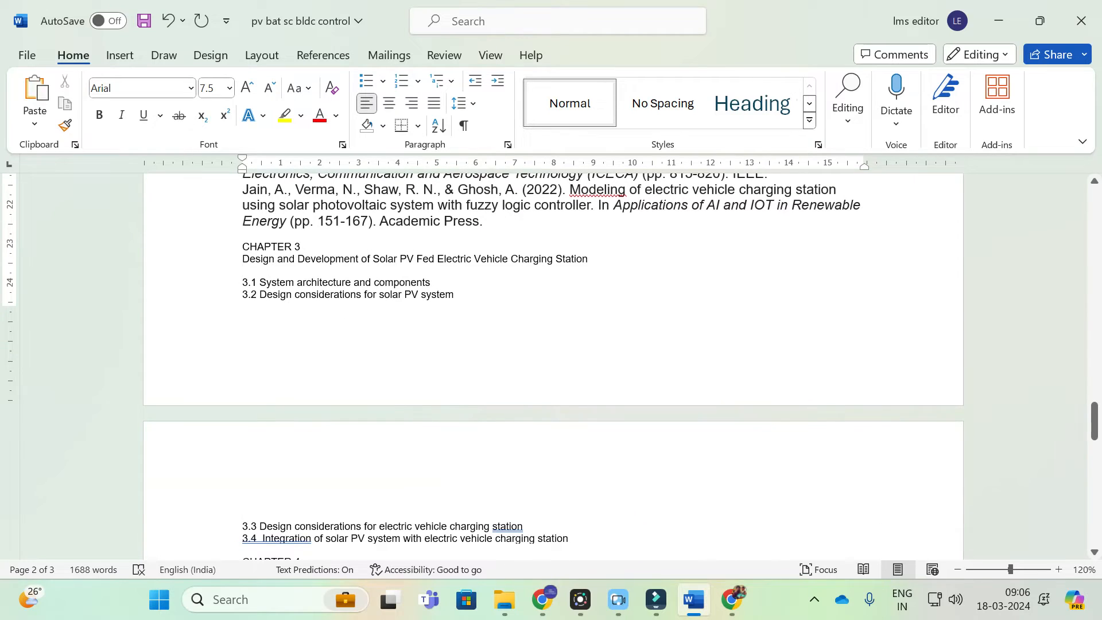
{"action": "left_click_drag", "start_coordinate": [260, 295], "coordinate": [510, 295]}
{"action": "key", "text": "ctrl+c"}
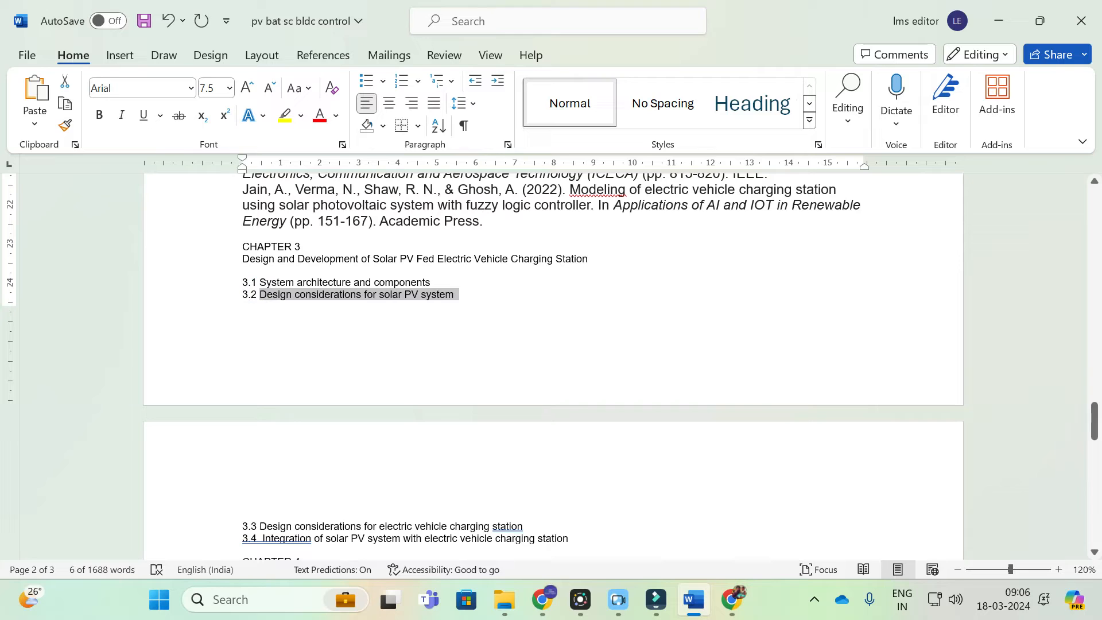
Ask the LMS AI ChatBot in the browser to "explain about the Design considerations for solar PV system with relevant equations".
{"action": "left_click", "coordinate": [542, 599]}
{"action": "left_click", "coordinate": [597, 17]}
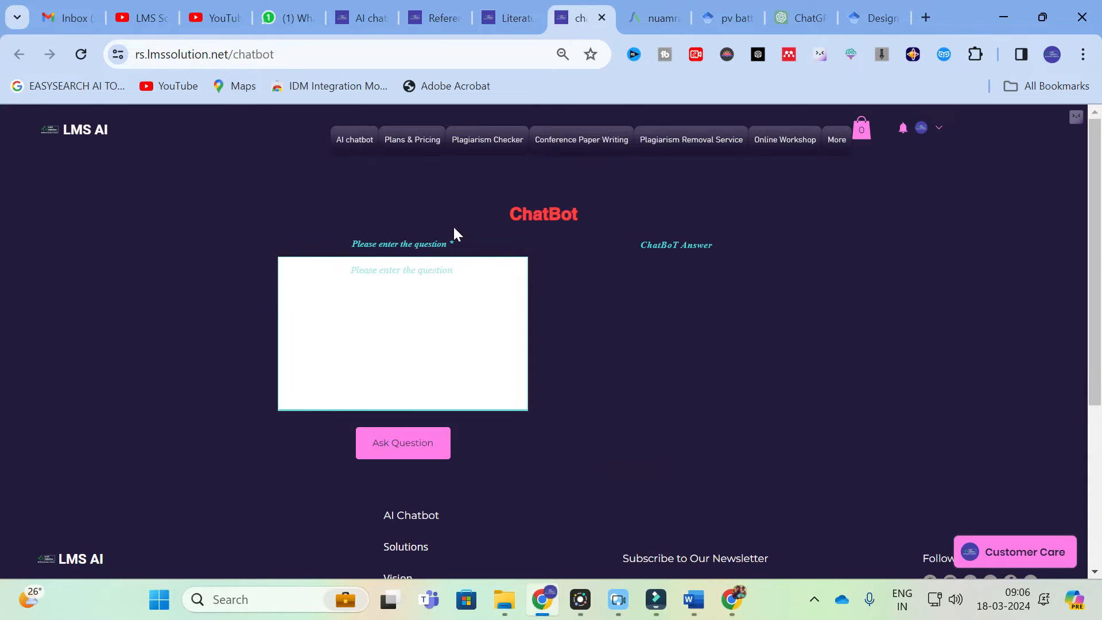
{"action": "left_click", "coordinate": [406, 298]}
{"action": "type", "text": "explain about the"}
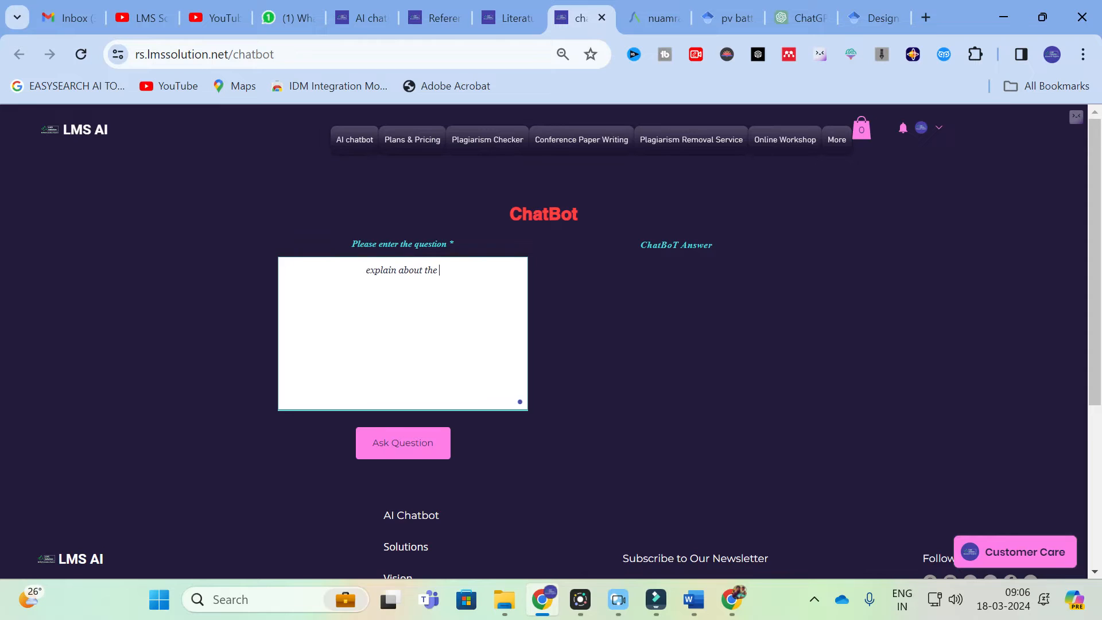
{"action": "key", "text": "ctrl+v"}
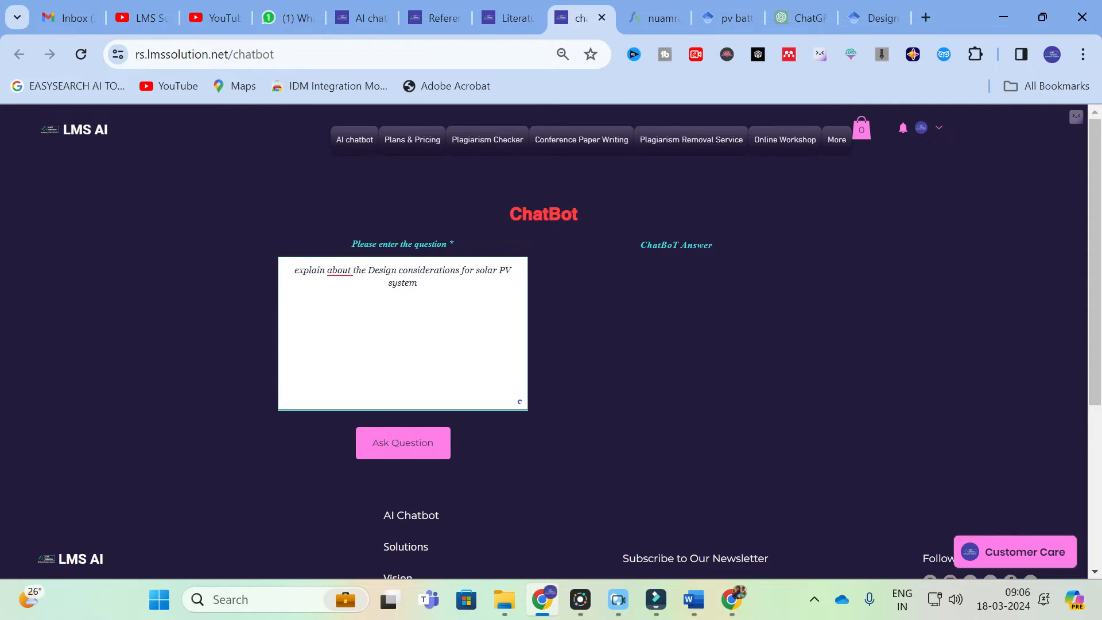
{"action": "left_click", "coordinate": [442, 288]}
{"action": "type", "text": "with relevant equations"}
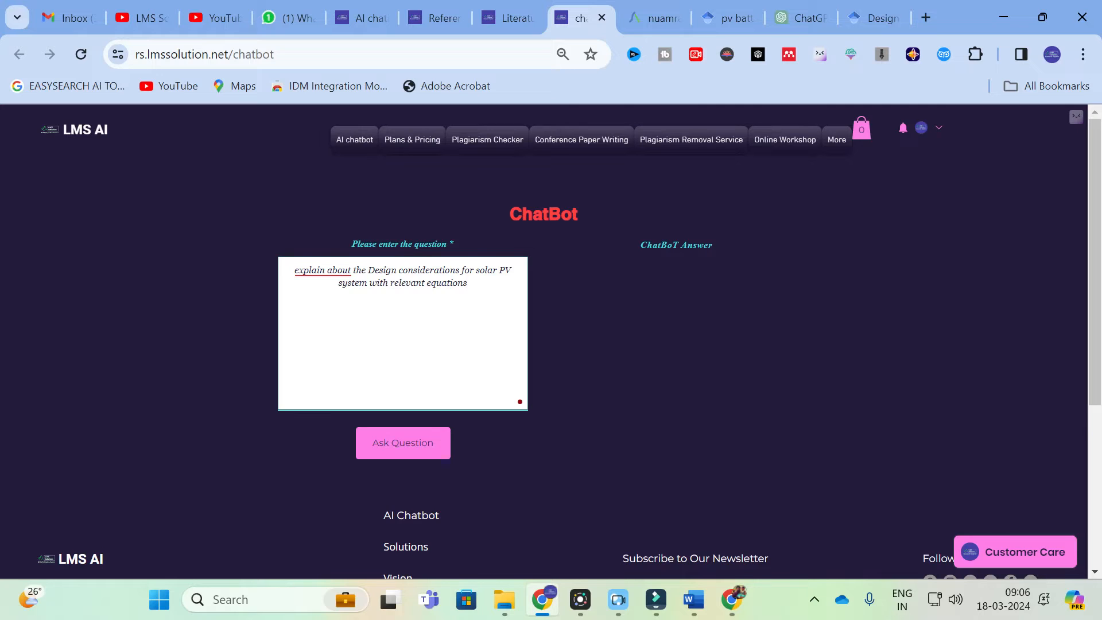
{"action": "left_click", "coordinate": [382, 448]}
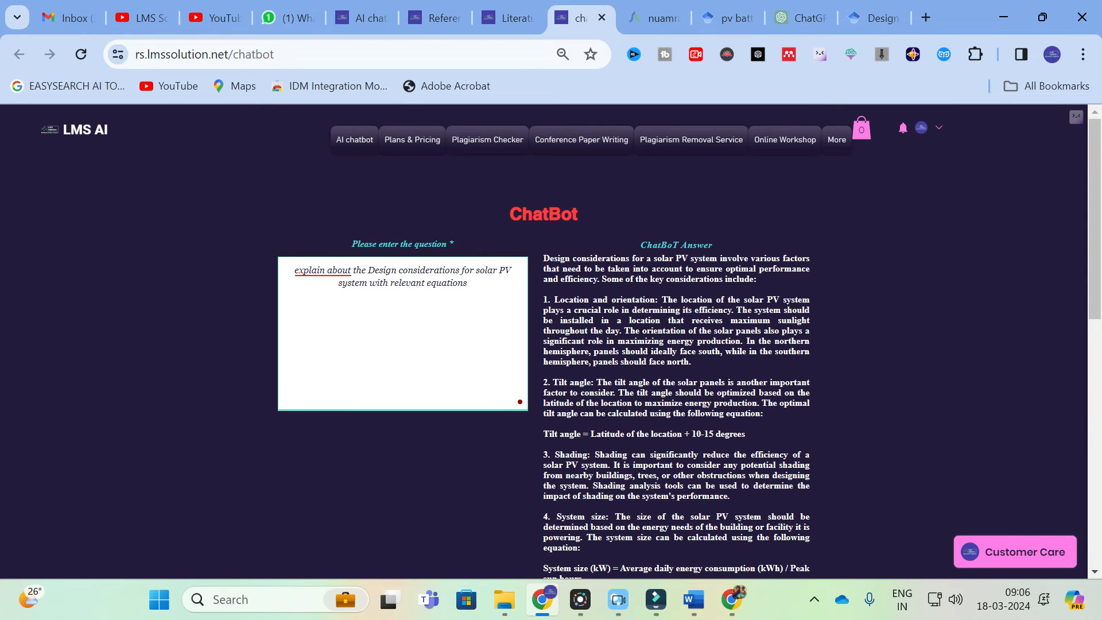
Read through the ChatBot's answer on solar PV design considerations and copy its text.
{"action": "scroll", "coordinate": [684, 255], "scroll_direction": "down", "scroll_amount": 8}
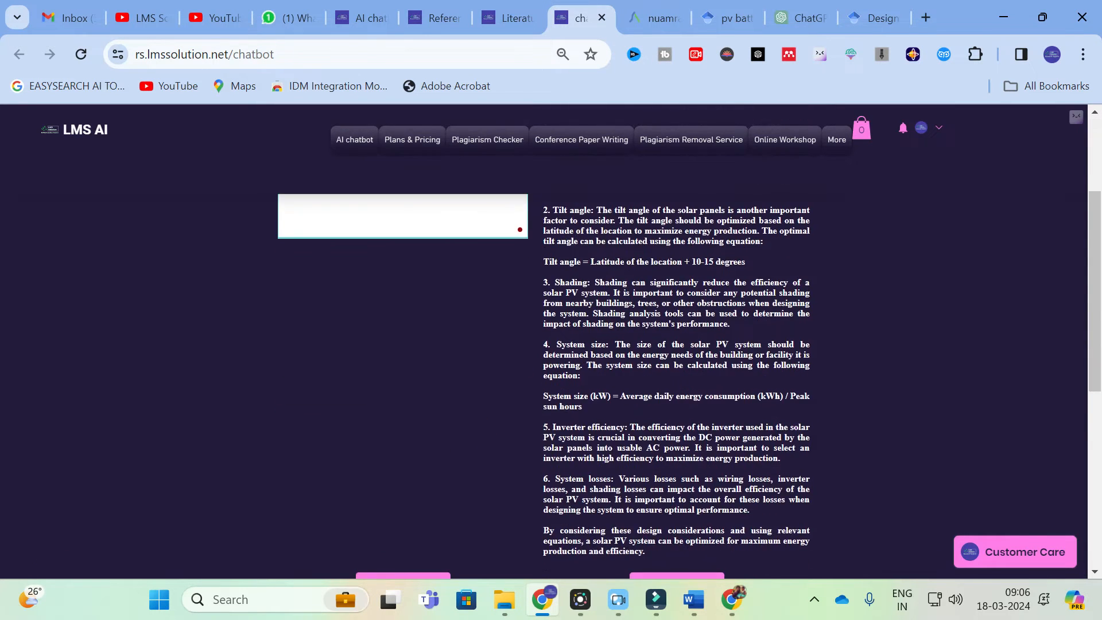
{"action": "scroll", "coordinate": [555, 281], "scroll_direction": "up", "scroll_amount": 4}
{"action": "scroll", "coordinate": [610, 262], "scroll_direction": "up", "scroll_amount": 3}
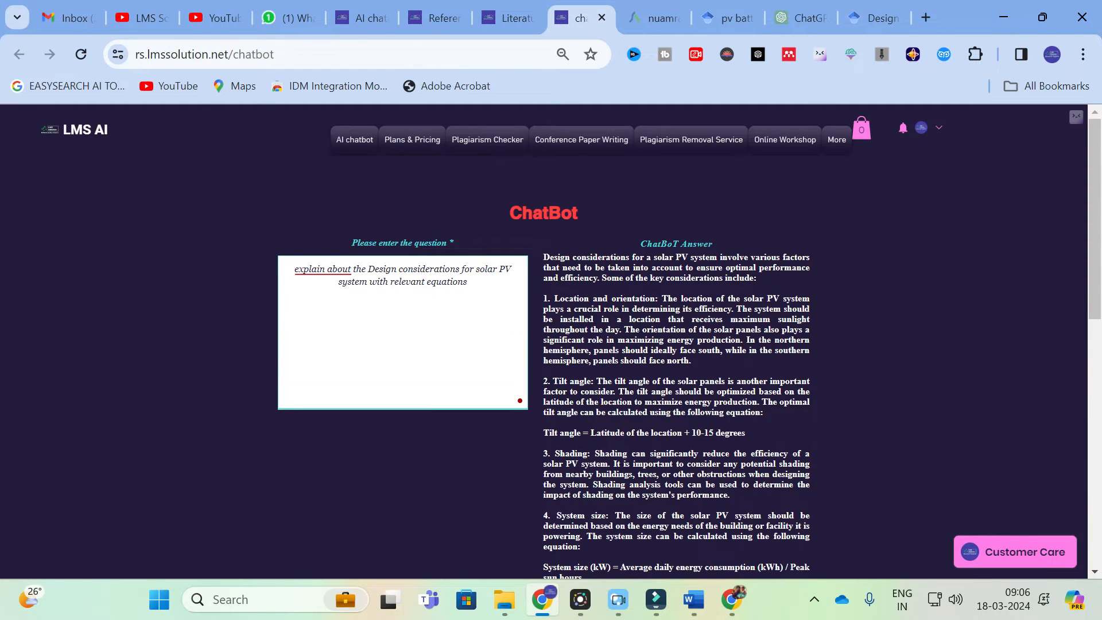
{"action": "scroll", "coordinate": [681, 505], "scroll_direction": "down", "scroll_amount": 5}
{"action": "left_click", "coordinate": [670, 503]}
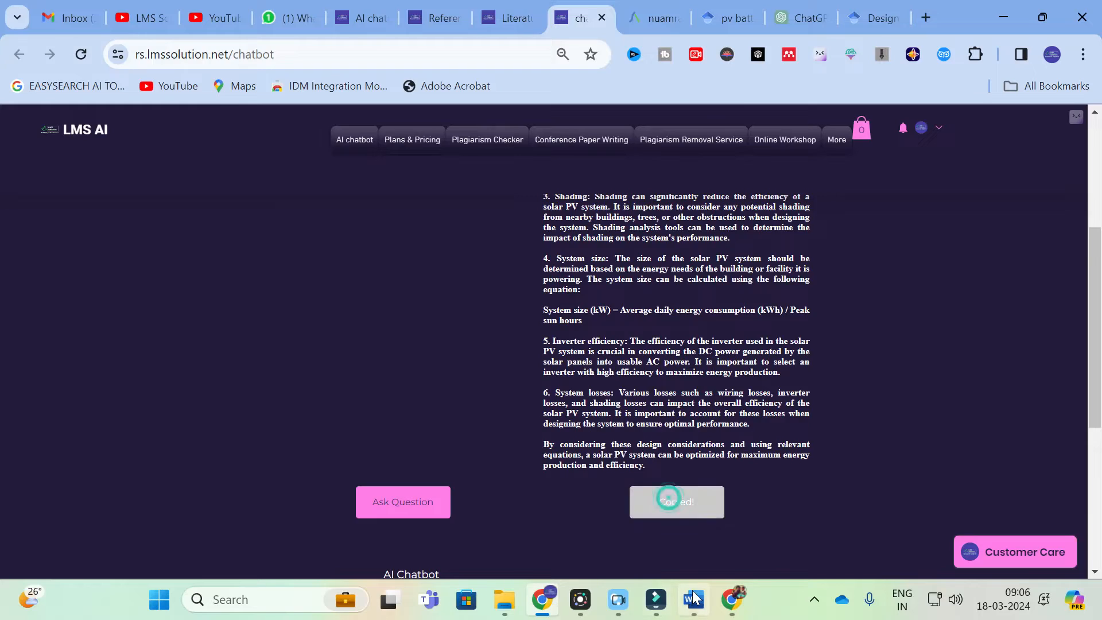
Return to the Word thesis and paste the copied ChatBot answer on a new line below heading 3.2.
{"action": "key", "text": "alt+Tab"}
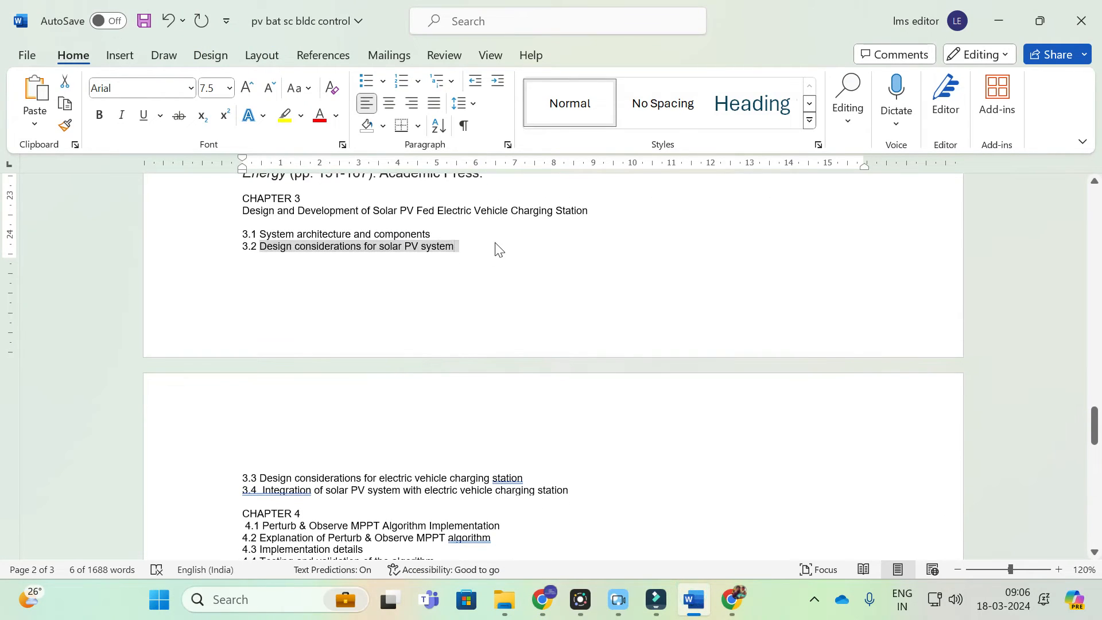
{"action": "left_click", "coordinate": [495, 244]}
{"action": "key", "text": "Return"}
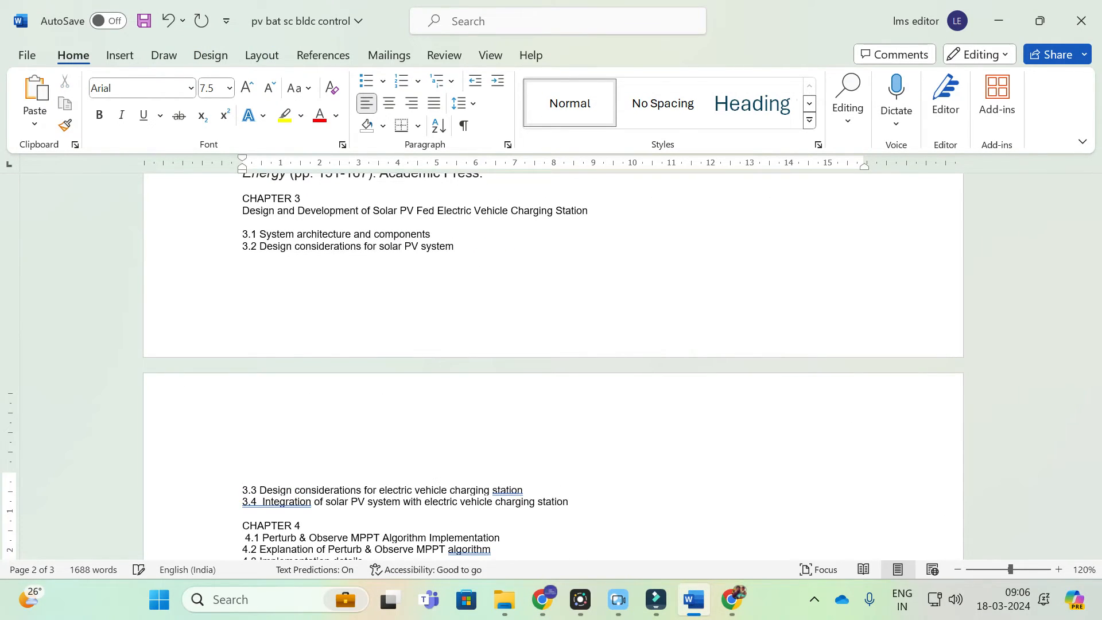
{"action": "key", "text": "ctrl+v"}
{"action": "scroll", "coordinate": [553, 367], "scroll_direction": "down", "scroll_amount": 5}
Copy the heading text "Design considerations for electric vehicle charging station" from 3.3.
{"action": "left_click_drag", "start_coordinate": [251, 297], "coordinate": [525, 297]}
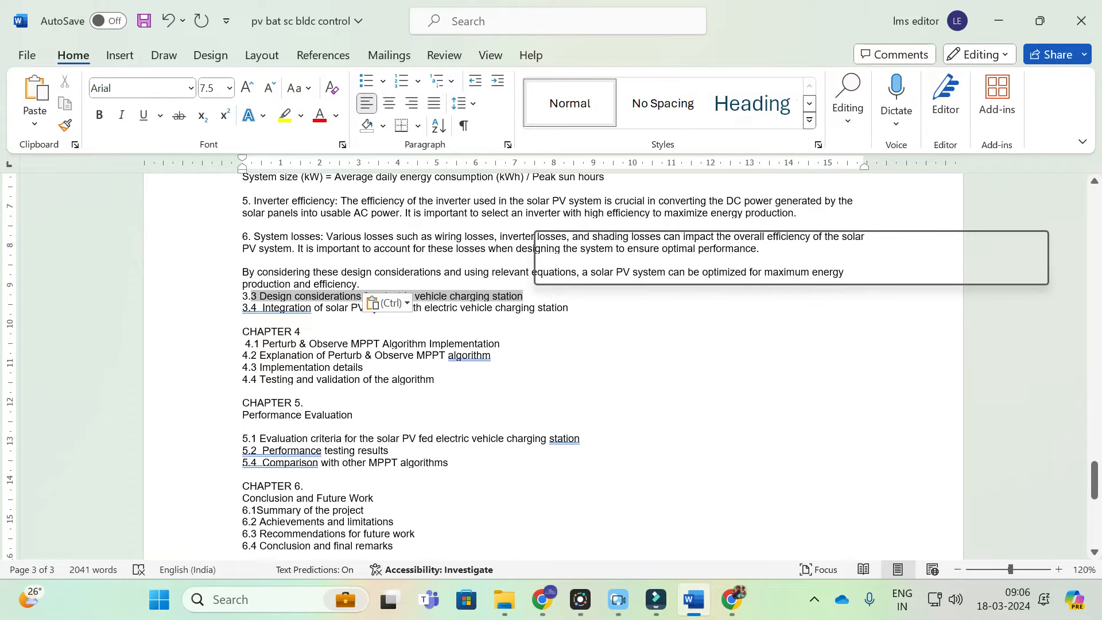
{"action": "left_click", "coordinate": [509, 295]}
{"action": "left_click", "coordinate": [509, 293]}
{"action": "left_click", "coordinate": [375, 340]}
{"action": "scroll", "coordinate": [375, 340], "scroll_direction": "down", "scroll_amount": 1}
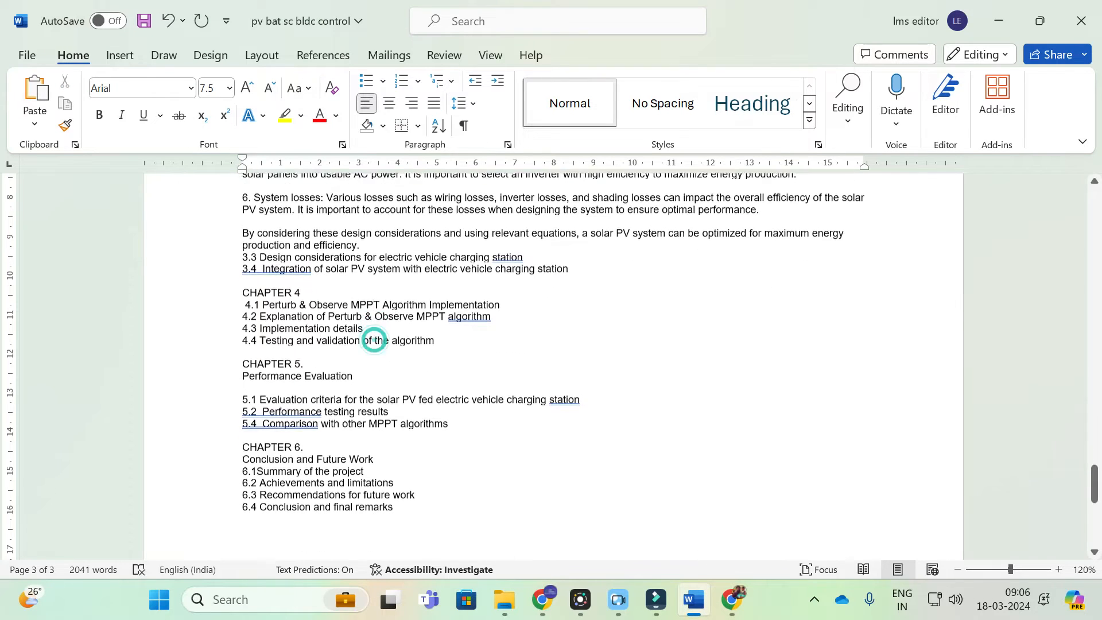
{"action": "left_click_drag", "start_coordinate": [550, 249], "coordinate": [260, 248]}
{"action": "key", "text": "ctrl+c"}
Reload the LMS AI ChatBot page in the browser and ask it the copied "Design considerations for electric vehicle charging station" heading.
{"action": "left_click", "coordinate": [544, 600]}
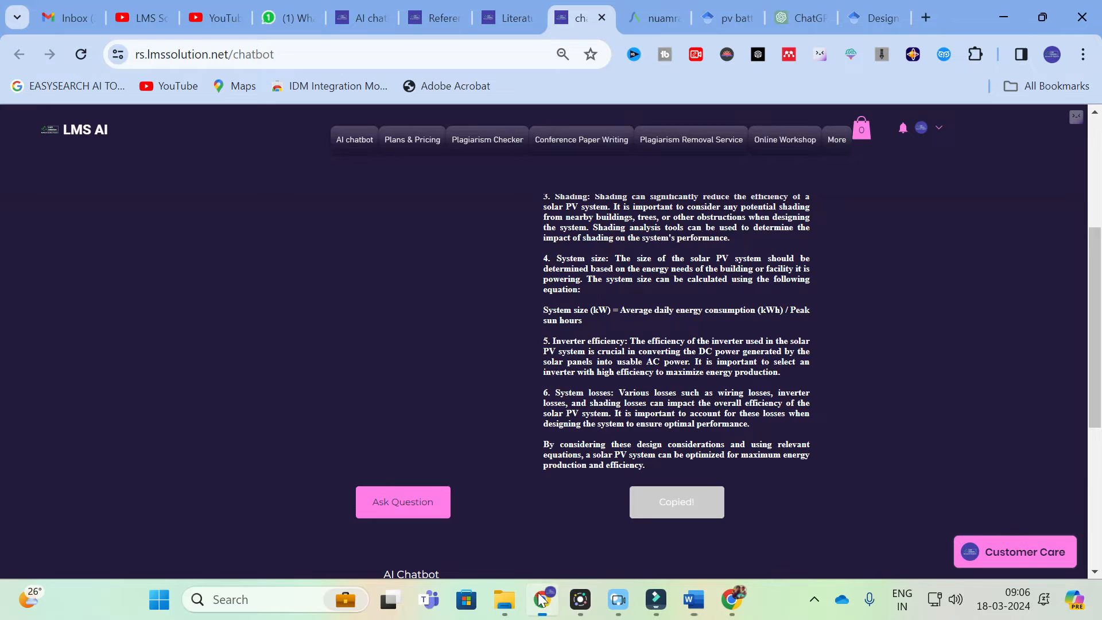
{"action": "scroll", "coordinate": [401, 332], "scroll_direction": "up", "scroll_amount": 4}
{"action": "key", "text": "F5"}
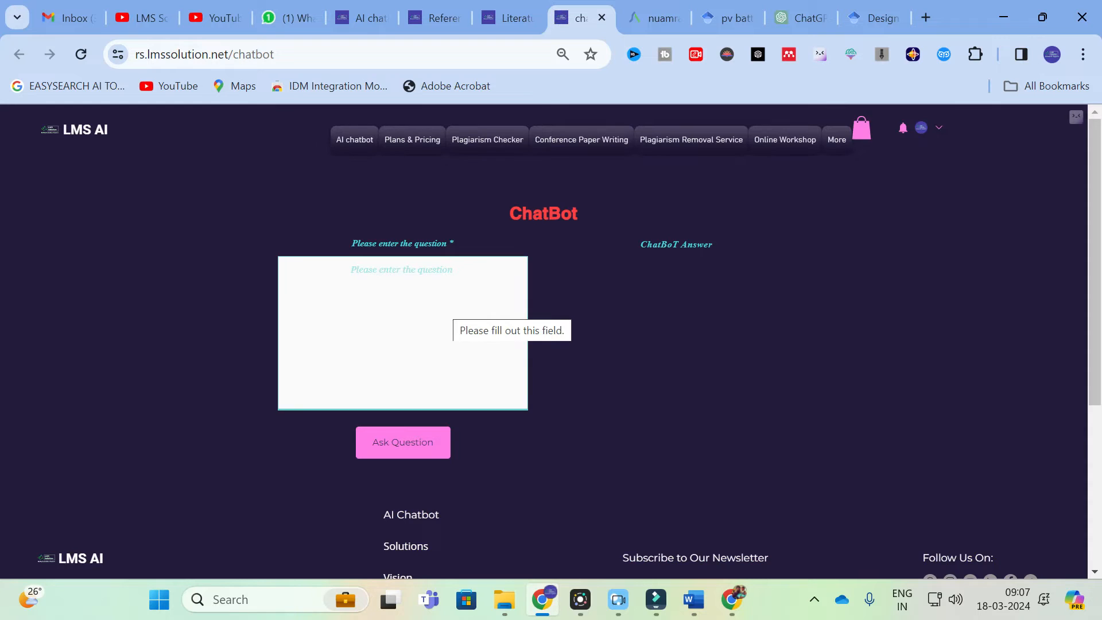
{"action": "left_click", "coordinate": [438, 284]}
{"action": "key", "text": "ctrl+v"}
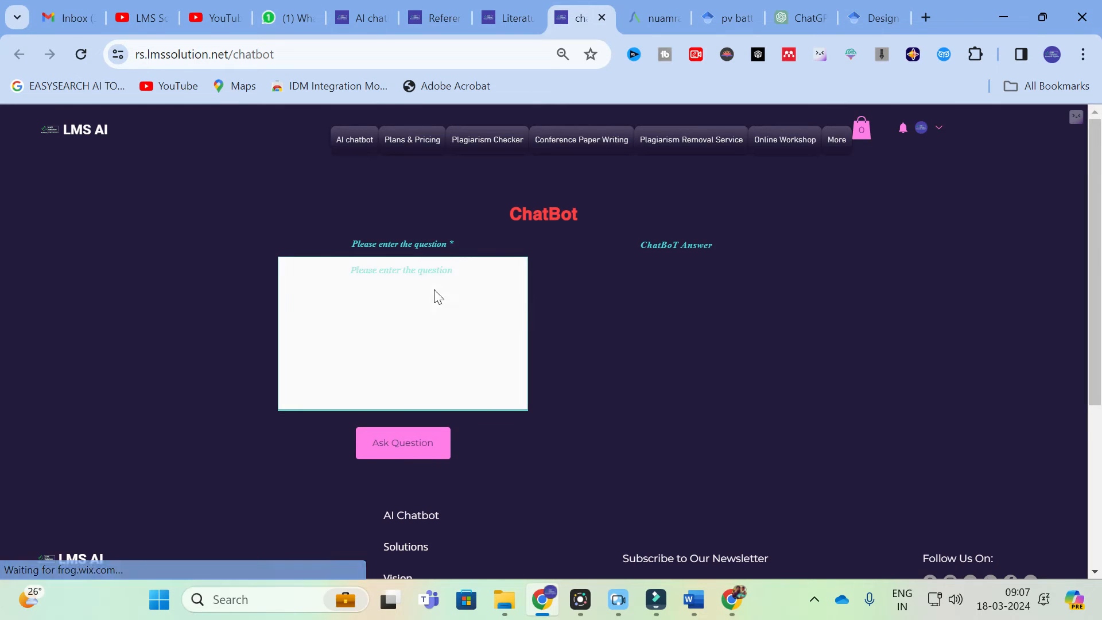
{"action": "left_click", "coordinate": [429, 288]}
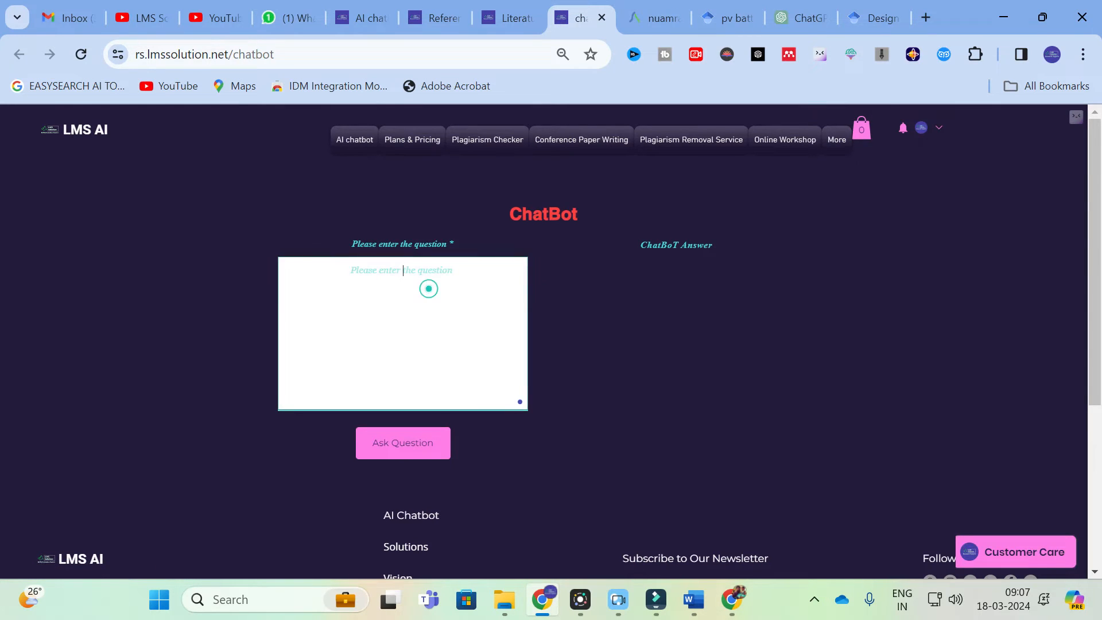
{"action": "key", "text": "ctrl+v"}
{"action": "left_click", "coordinate": [404, 453]}
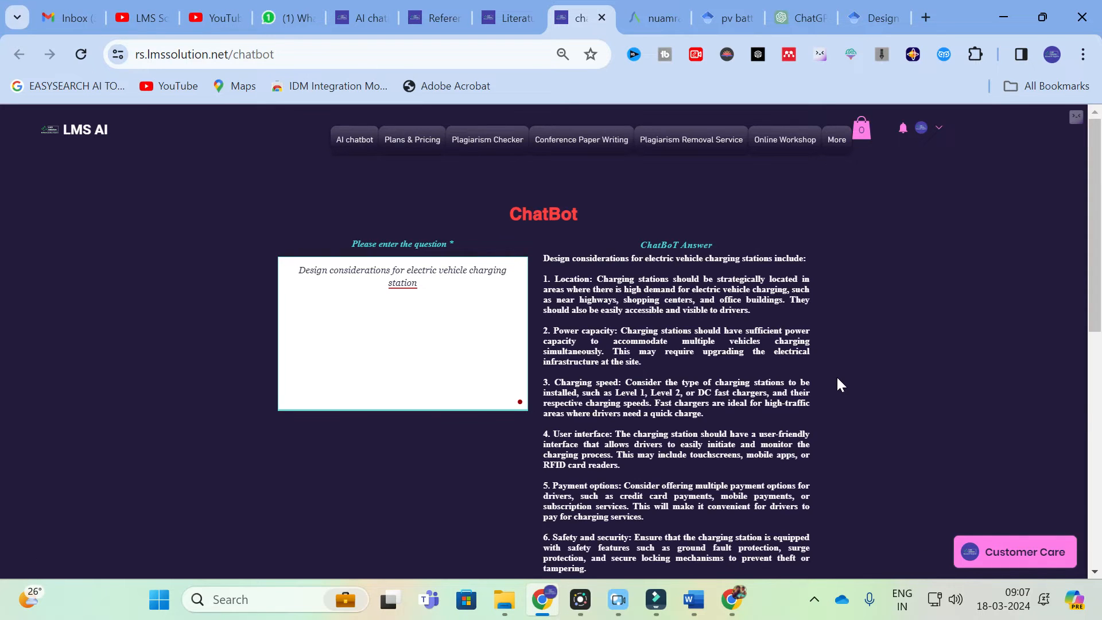
Copy the ChatBot's charging station answer and paste it on a new line below heading 3.3 in Word.
{"action": "scroll", "coordinate": [686, 317], "scroll_direction": "down", "scroll_amount": 10}
{"action": "left_click", "coordinate": [691, 274]}
{"action": "left_click", "coordinate": [696, 600]}
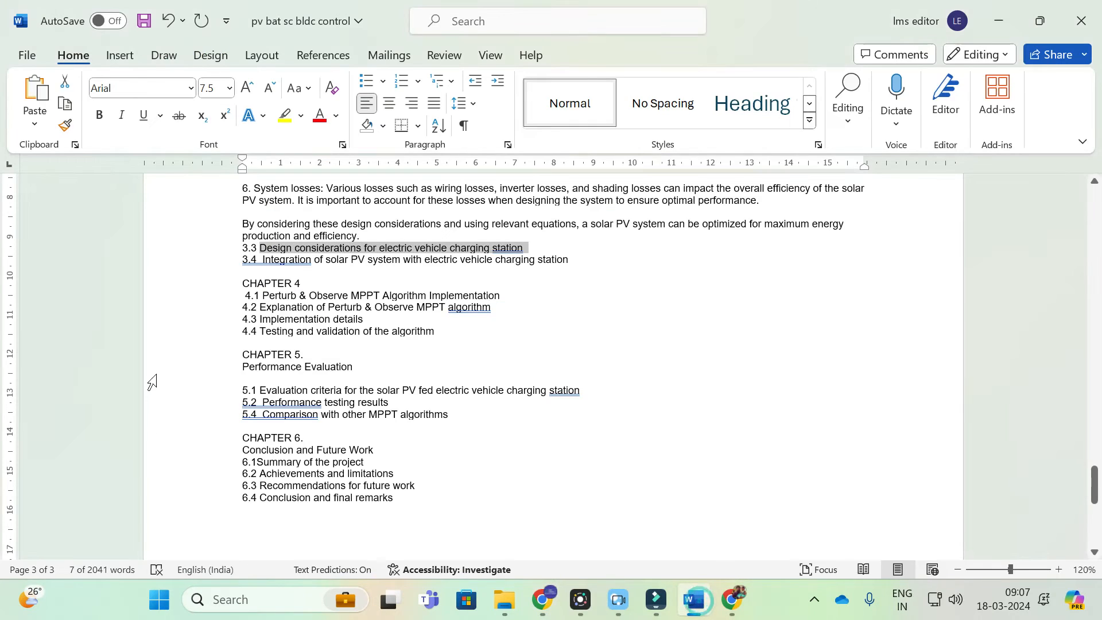
{"action": "left_click", "coordinate": [552, 244]}
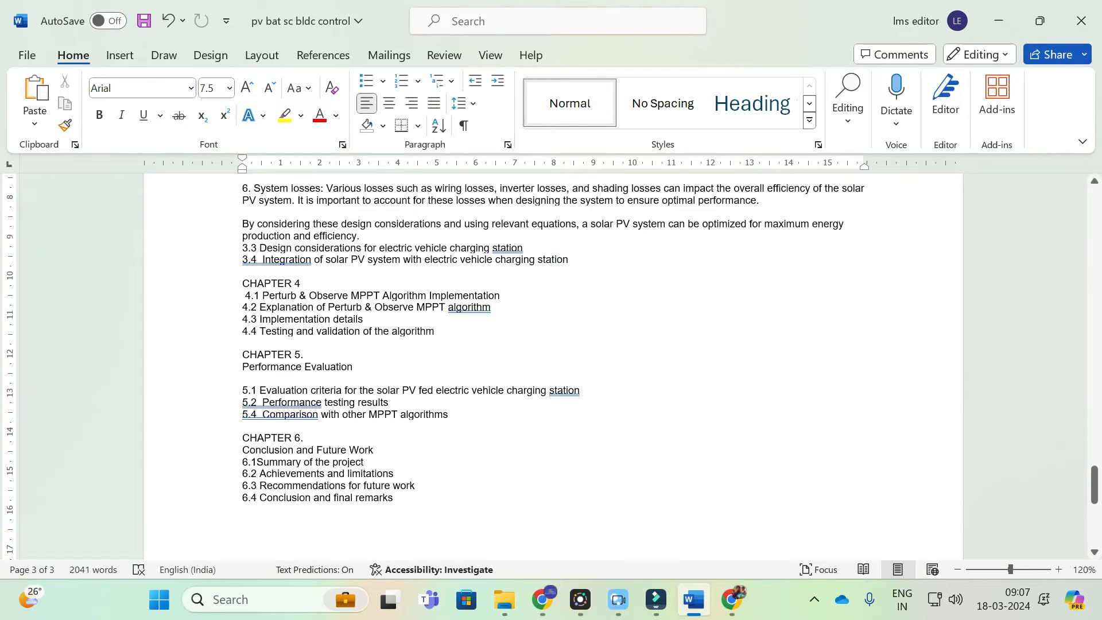
{"action": "key", "text": "Return"}
{"action": "key", "text": "ctrl+v"}
{"action": "scroll", "coordinate": [553, 366], "scroll_direction": "down", "scroll_amount": 4}
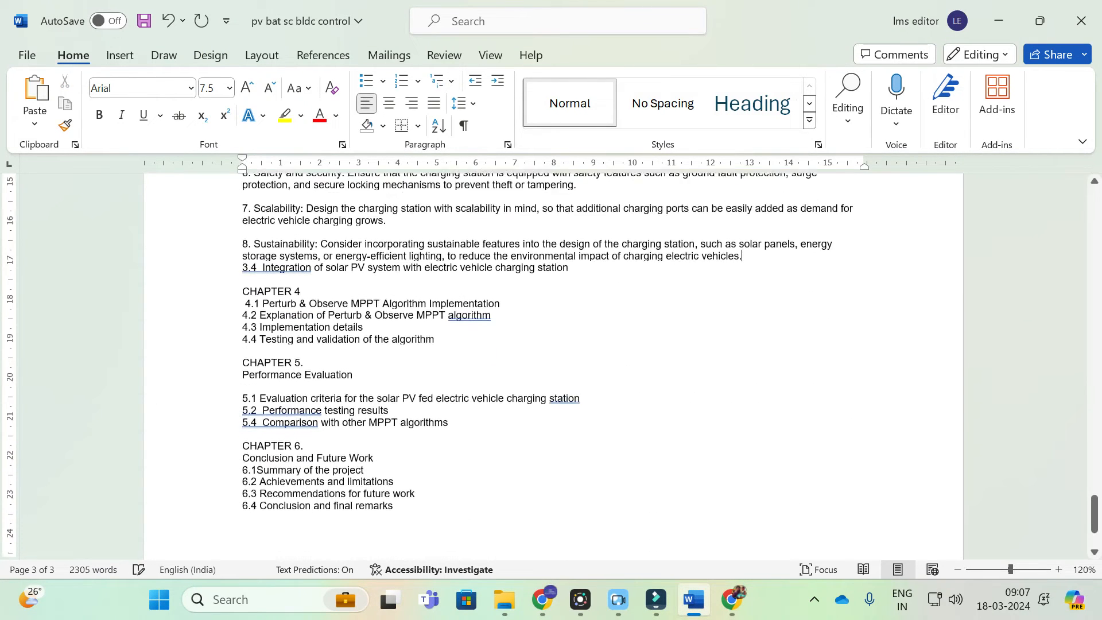
Insert a blank line below heading 4.1, Perturb & Observe MPPT Algorithm Implementation.
{"action": "scroll", "coordinate": [553, 367], "scroll_direction": "up", "scroll_amount": 1}
{"action": "left_click", "coordinate": [522, 303]}
{"action": "key", "text": "Return"}
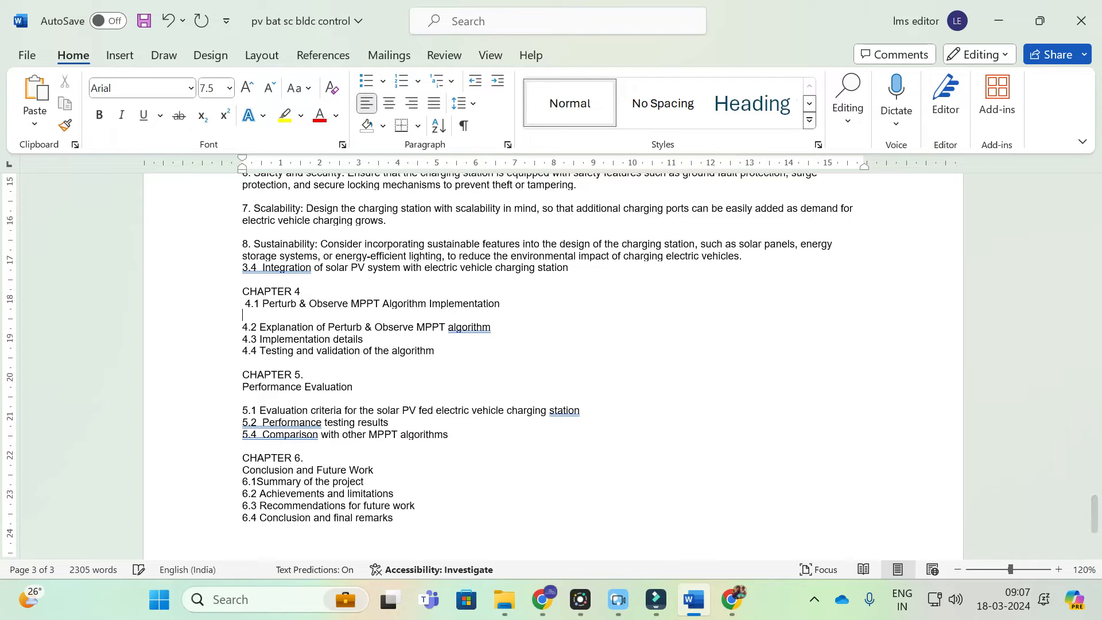
Ask the LMS AI ChatBot in the browser to "give step by step algorith for the perturb and observe mppt method".
{"action": "left_click", "coordinate": [541, 601]}
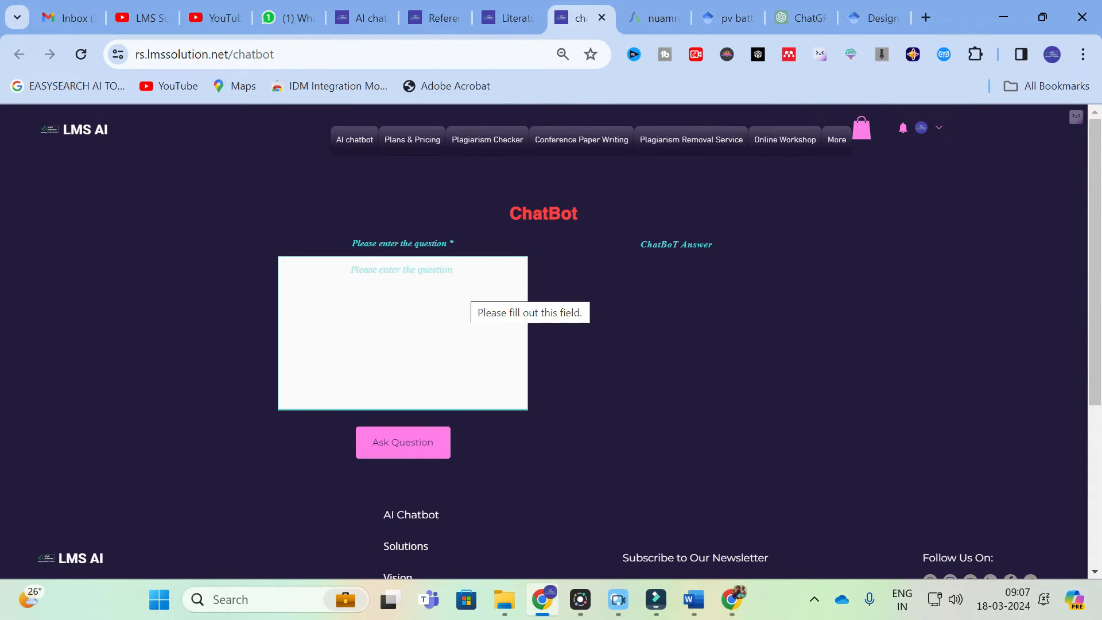
{"action": "left_click", "coordinate": [448, 277]}
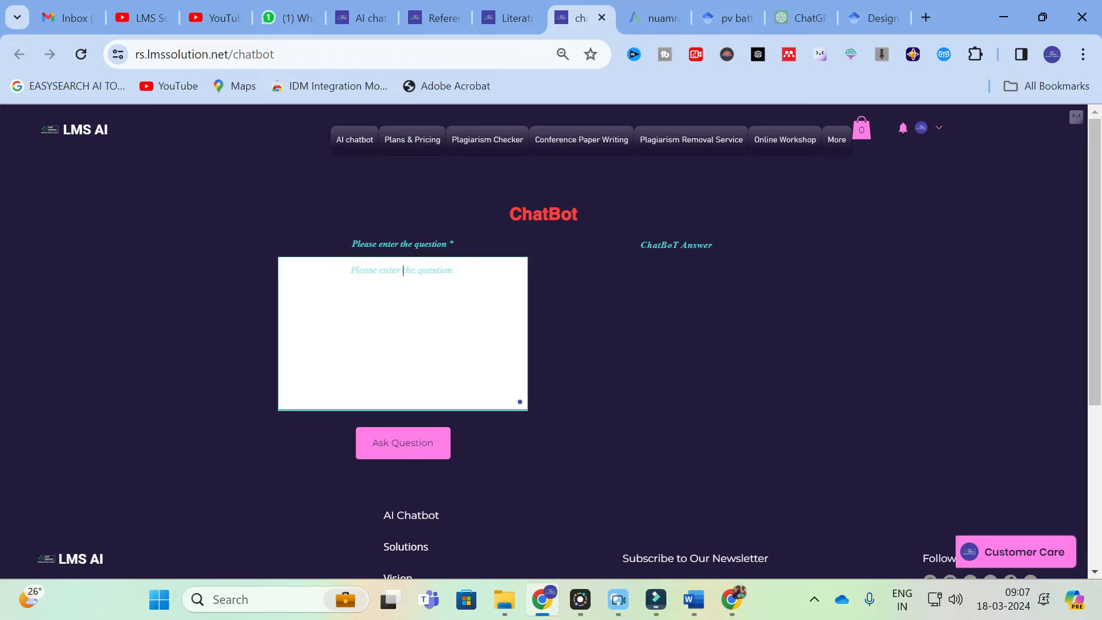
{"action": "left_click", "coordinate": [454, 275]}
{"action": "type", "text": "gtve step n"}
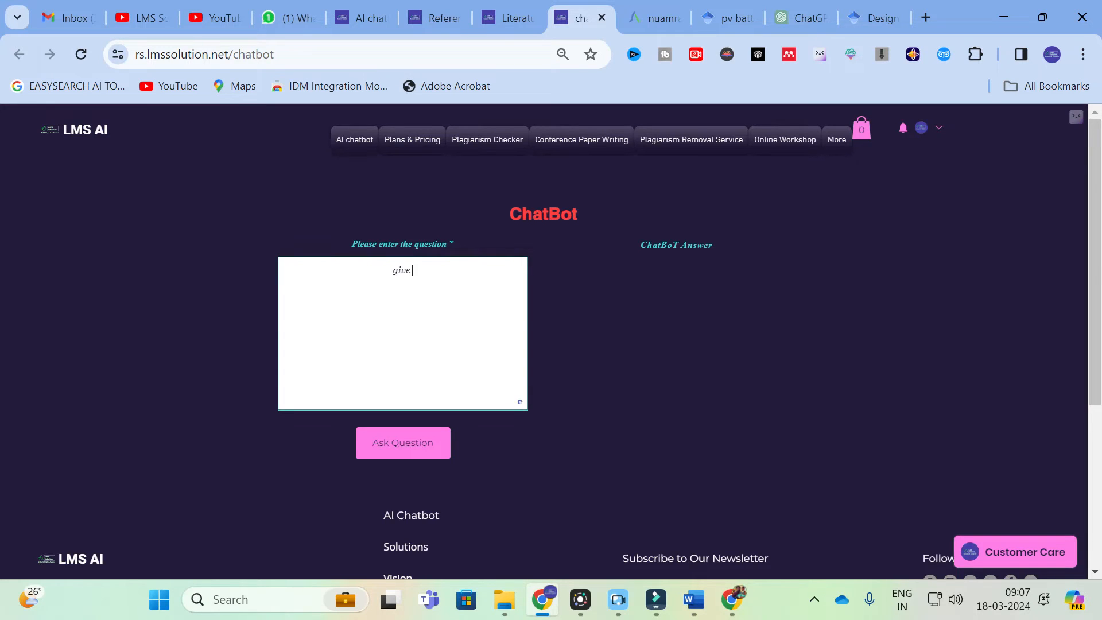
{"action": "key", "text": "BackSpace"}
{"action": "type", "text": "by a"}
{"action": "key", "text": "BackSpace"}
{"action": "type", "text": "sle"}
{"action": "key", "text": "BackSpace"}
{"action": "key", "text": "BackSpace"}
{"action": "type", "text": "tep algorith for the perturb and observe mppt "}
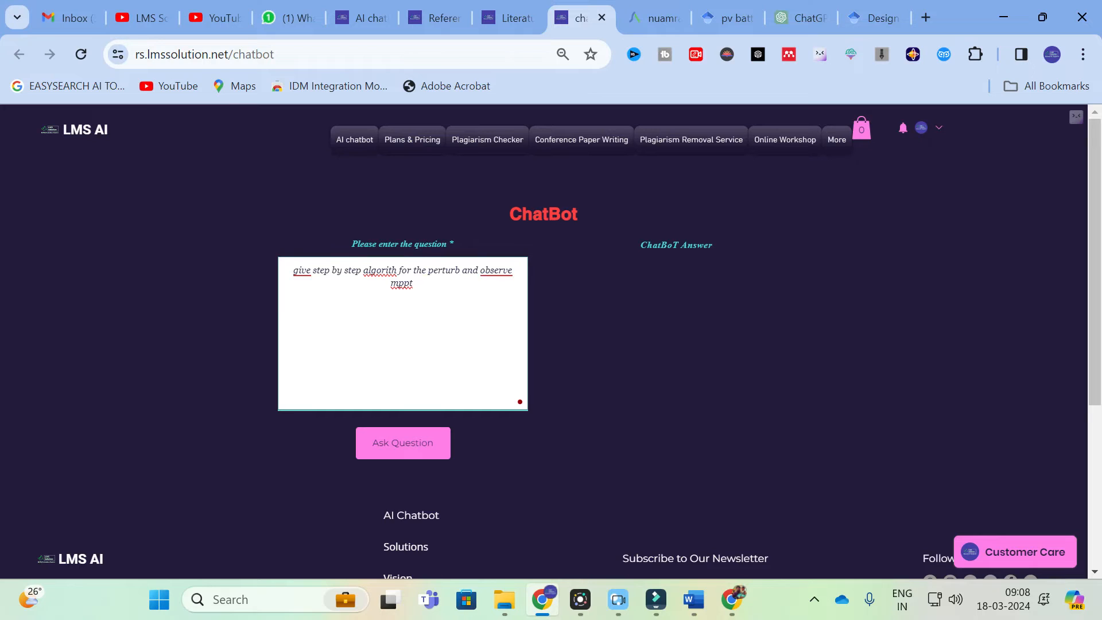
{"action": "type", "text": "method"}
{"action": "left_click", "coordinate": [422, 454]}
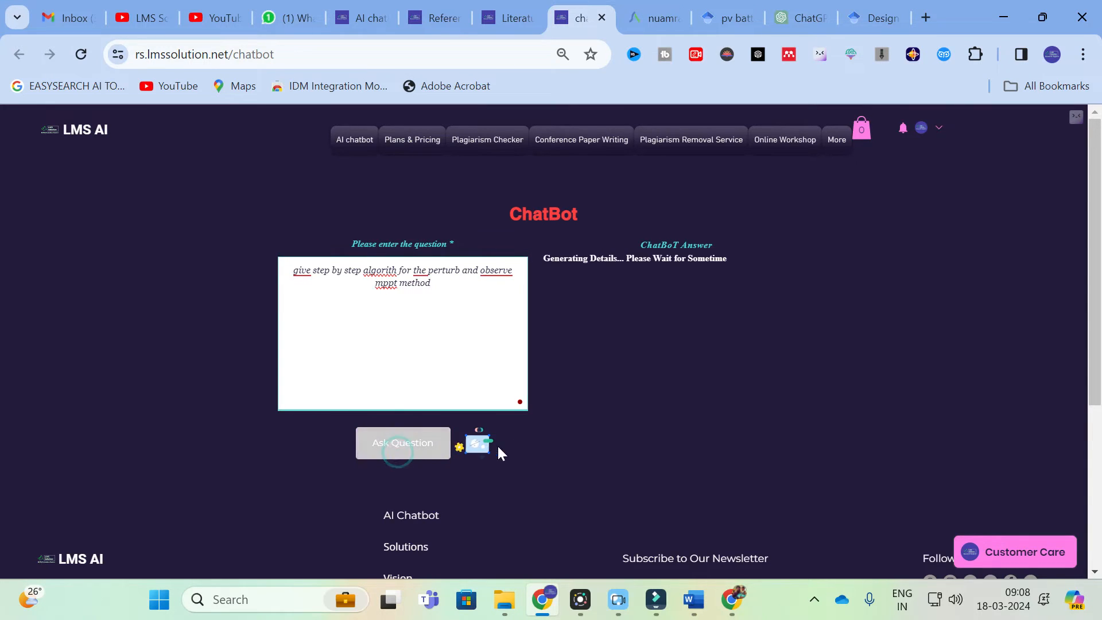
Open the LMS AI Generate MATLAB Code tool and submit the request "generate an matlab code for perturb and observe mppt clgorithm".
{"action": "left_click", "coordinate": [359, 16]}
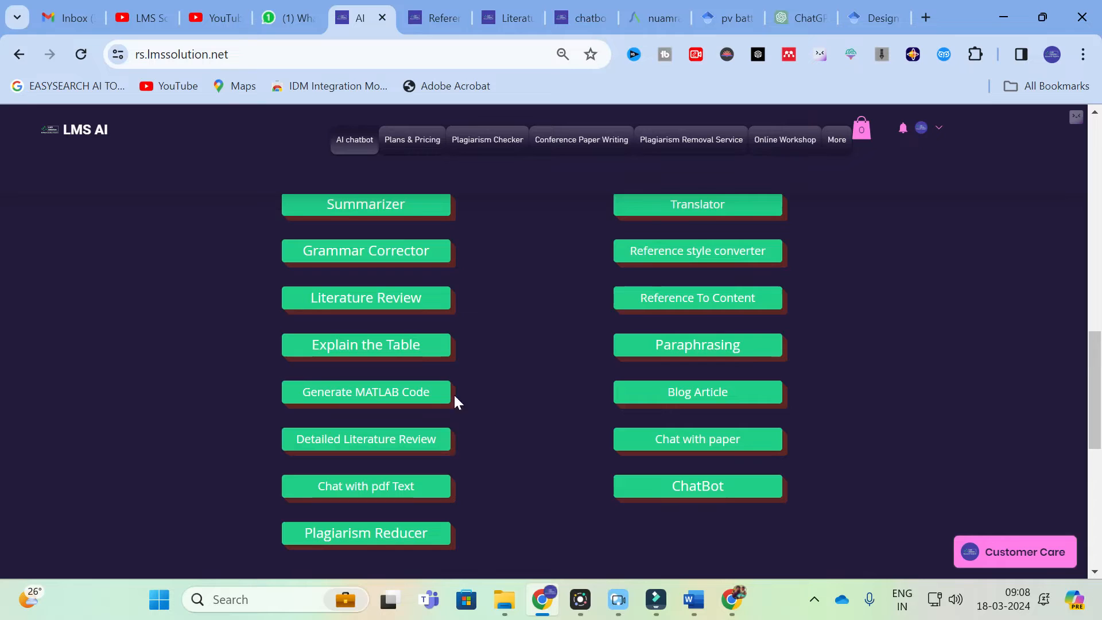
{"action": "left_click", "coordinate": [405, 405]}
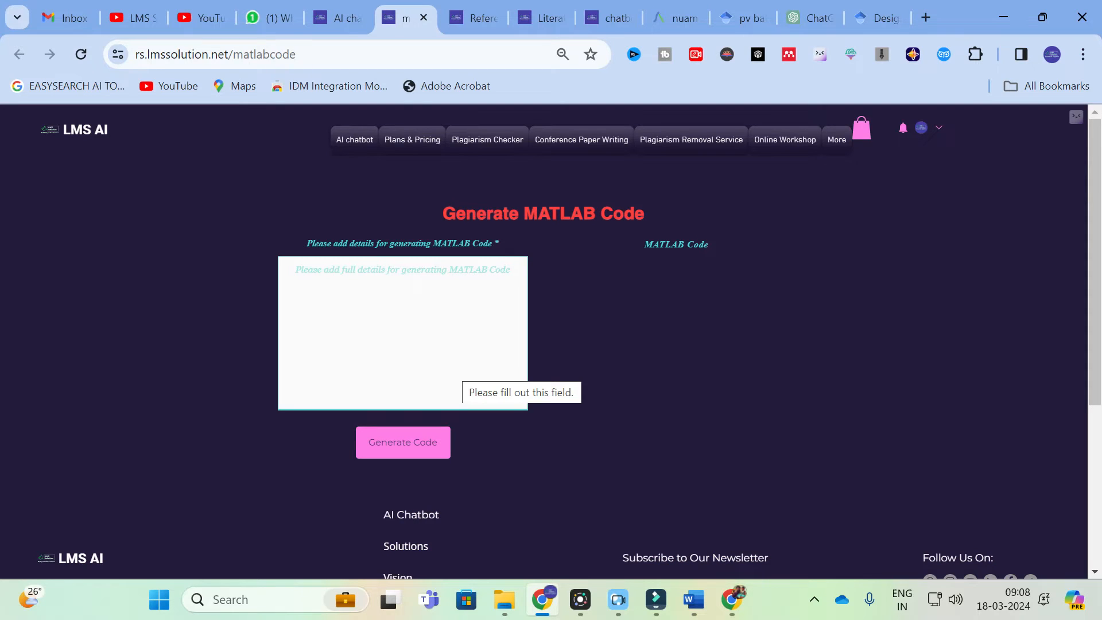
{"action": "left_click", "coordinate": [407, 287]}
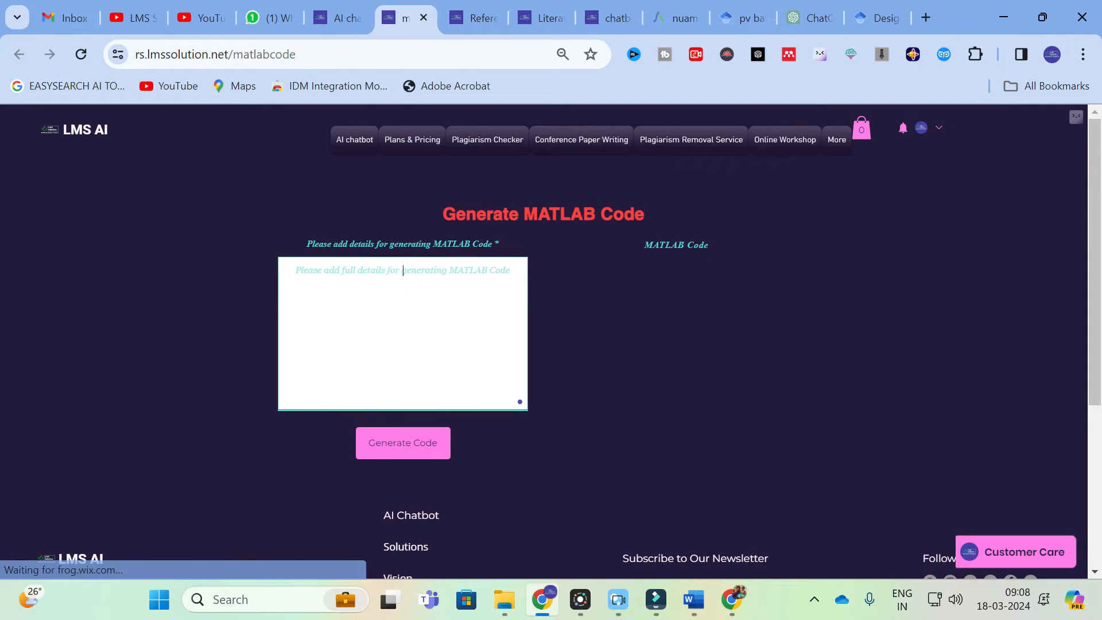
{"action": "type", "text": "g"}
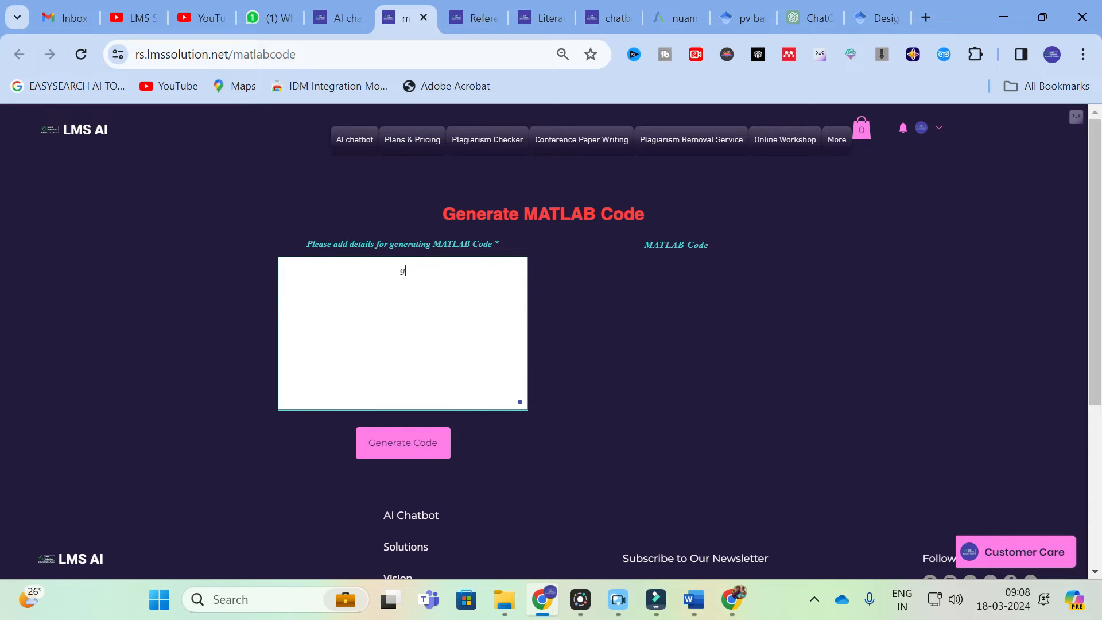
{"action": "type", "text": "enerate "}
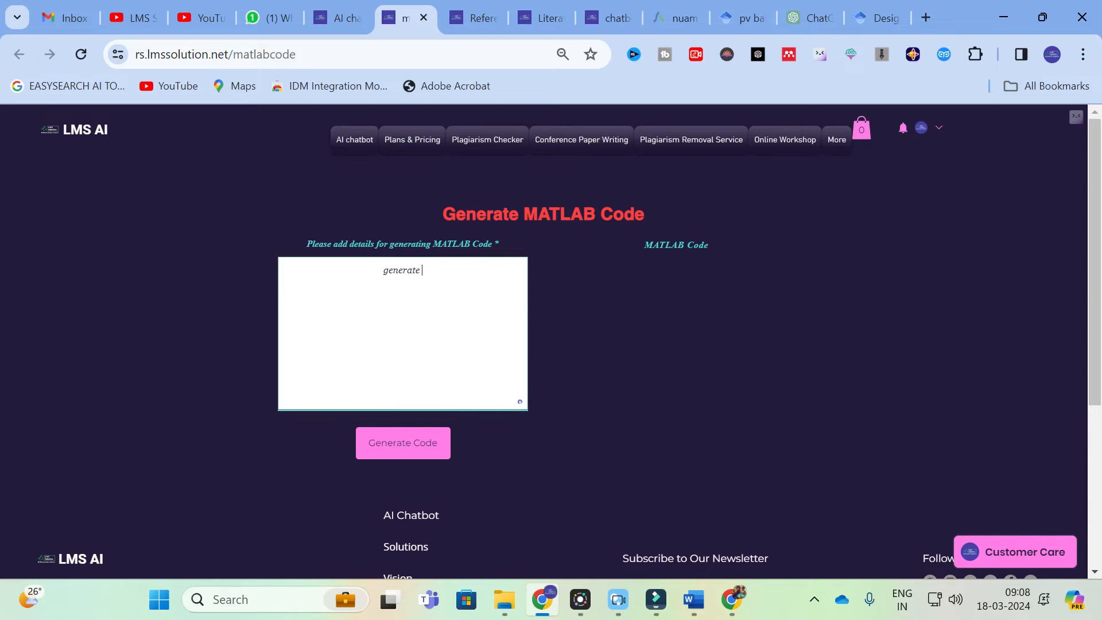
{"action": "type", "text": "an matlab o"}
{"action": "type", "text": "ode for"}
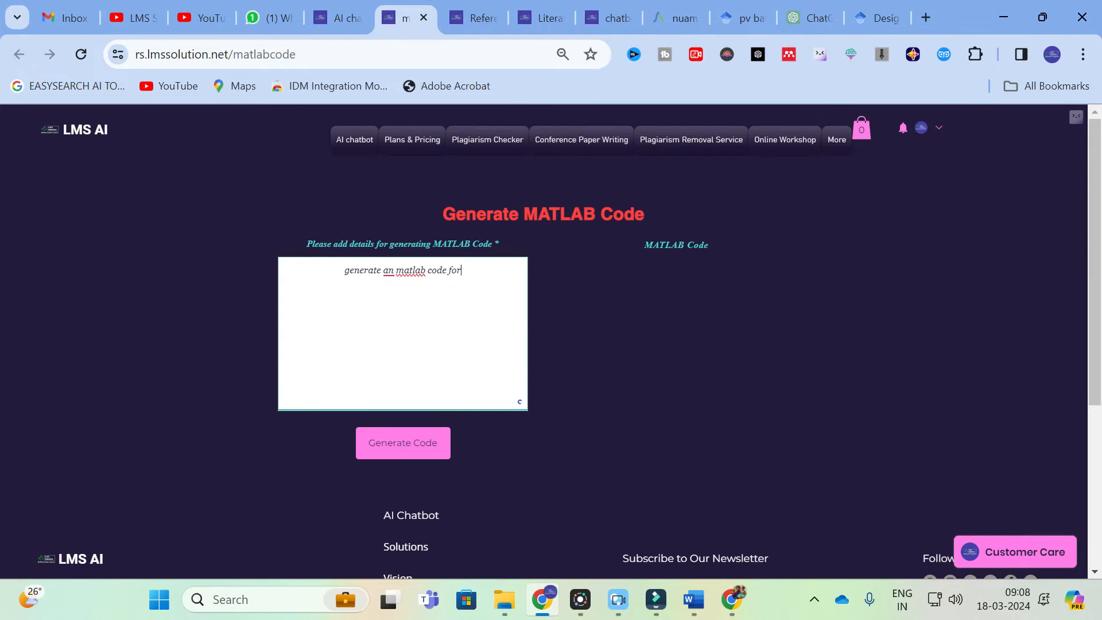
{"action": "type", "text": " pert"}
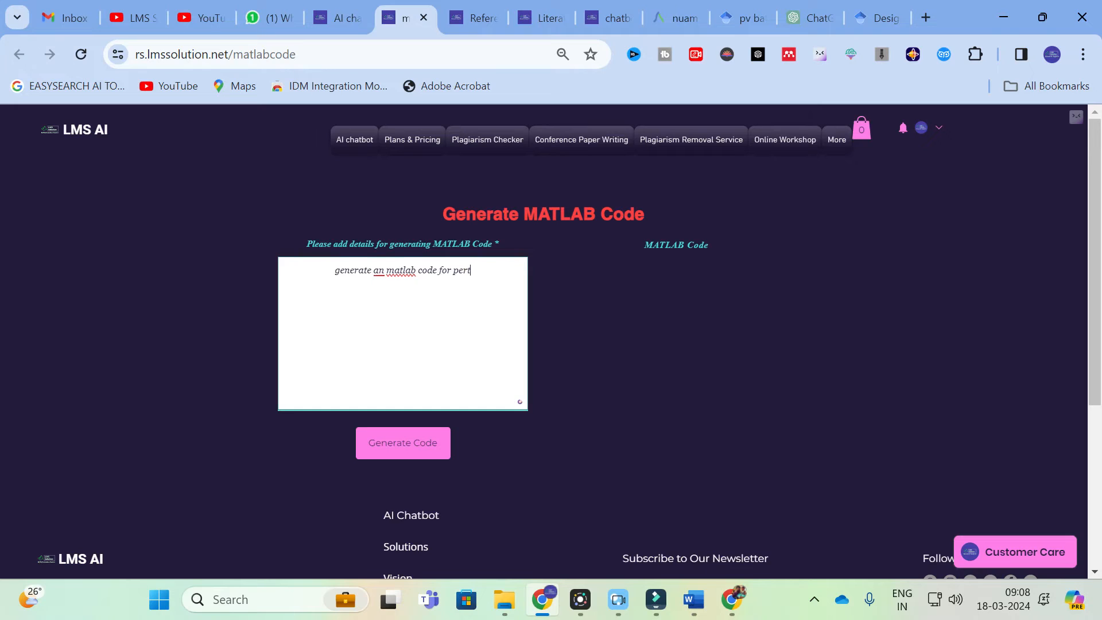
{"action": "type", "text": "urb"}
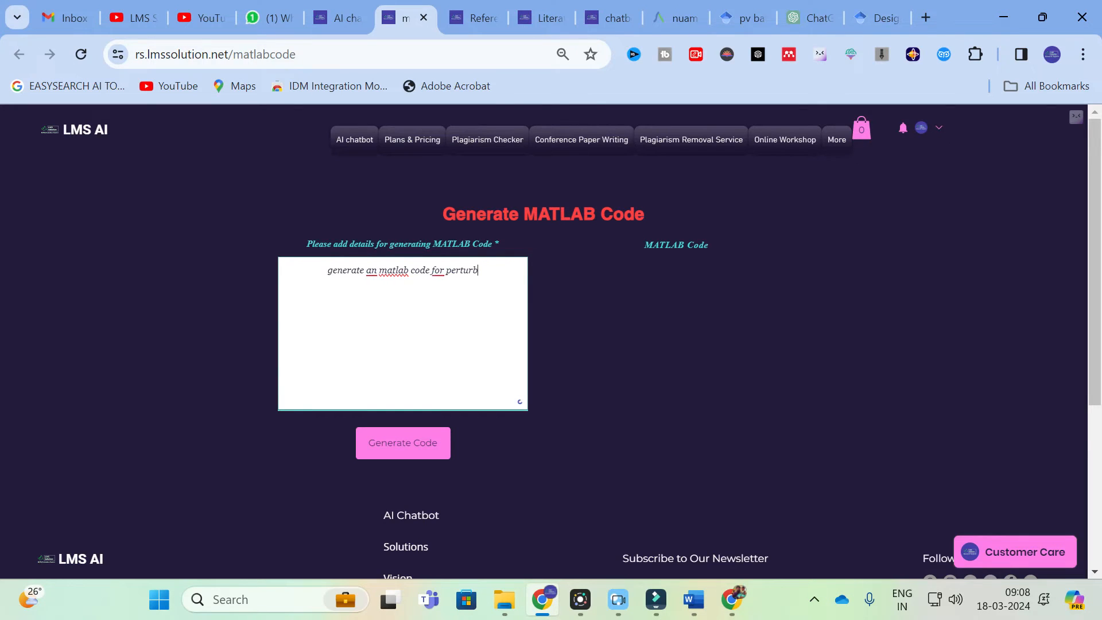
{"action": "type", "text": " and obse"}
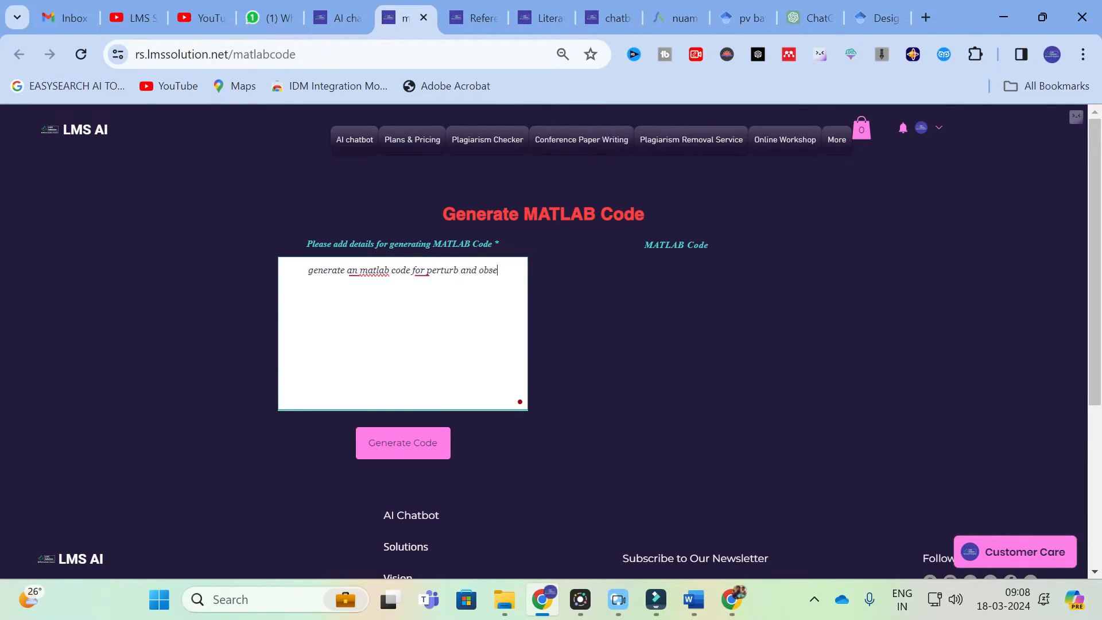
{"action": "type", "text": "rve mppr"}
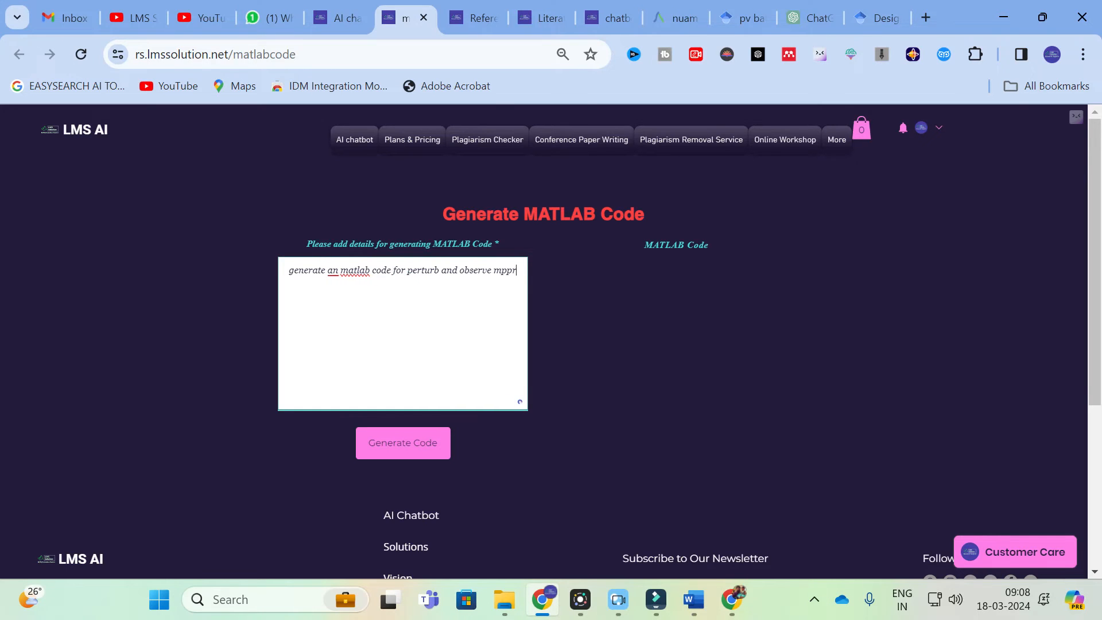
{"action": "type", "text": "t clgorithm"}
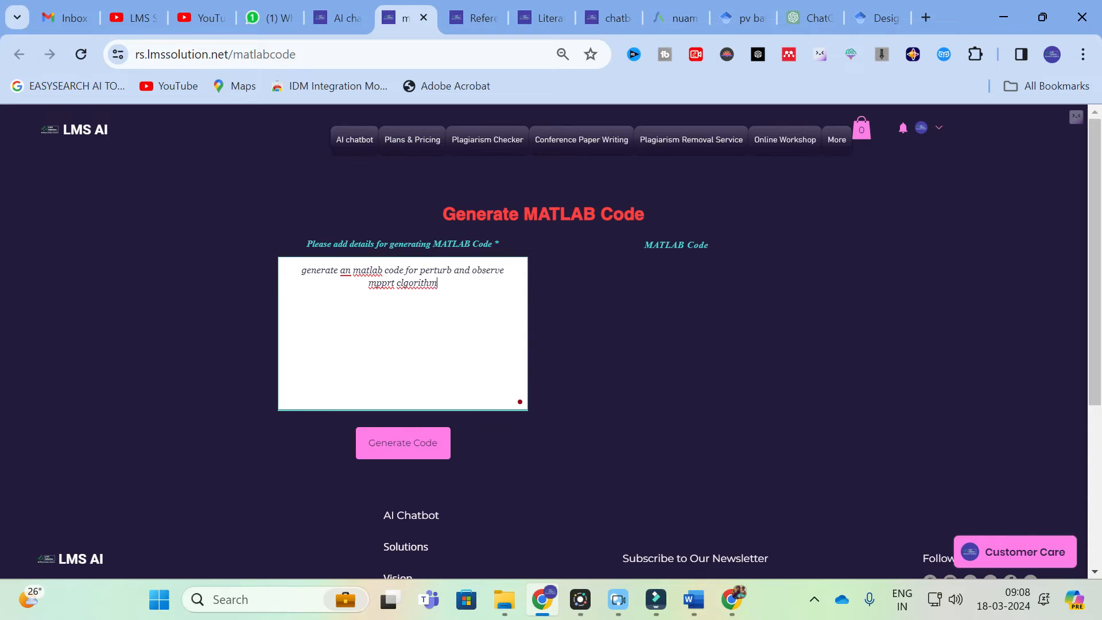
{"action": "left_click", "coordinate": [392, 282]}
{"action": "key", "text": "BackSpace"}
{"action": "left_click", "coordinate": [408, 447]}
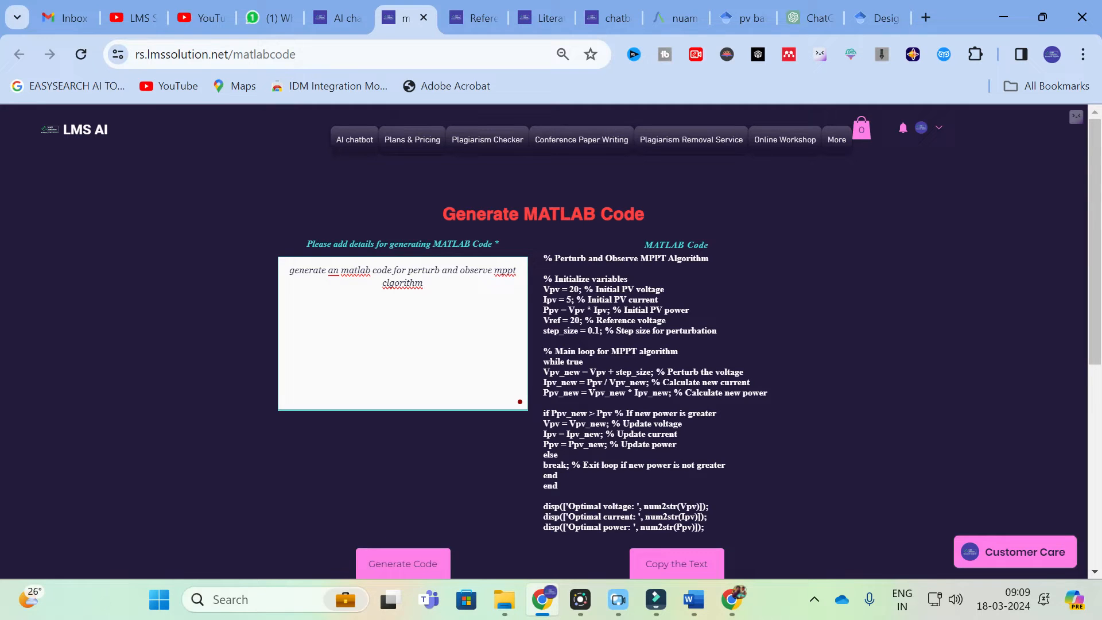
Look through the generated Perturb and Observe MATLAB code and copy its text.
{"action": "scroll", "coordinate": [659, 323], "scroll_direction": "down", "scroll_amount": 3}
{"action": "scroll", "coordinate": [658, 324], "scroll_direction": "up", "scroll_amount": 3}
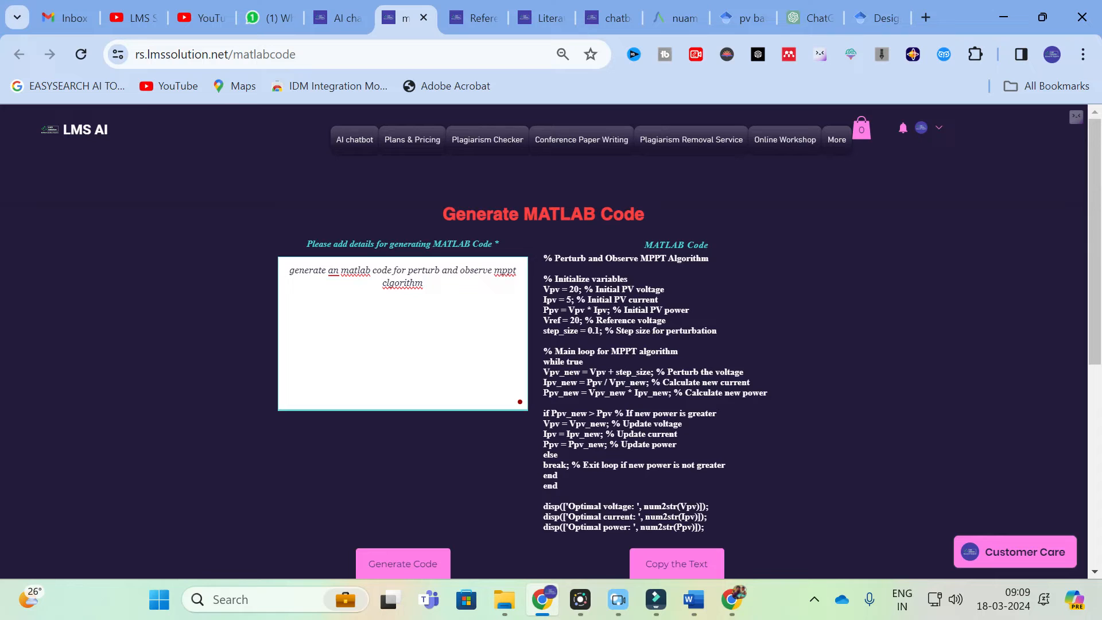
{"action": "scroll", "coordinate": [574, 258], "scroll_direction": "down", "scroll_amount": 3}
{"action": "left_click", "coordinate": [684, 400]}
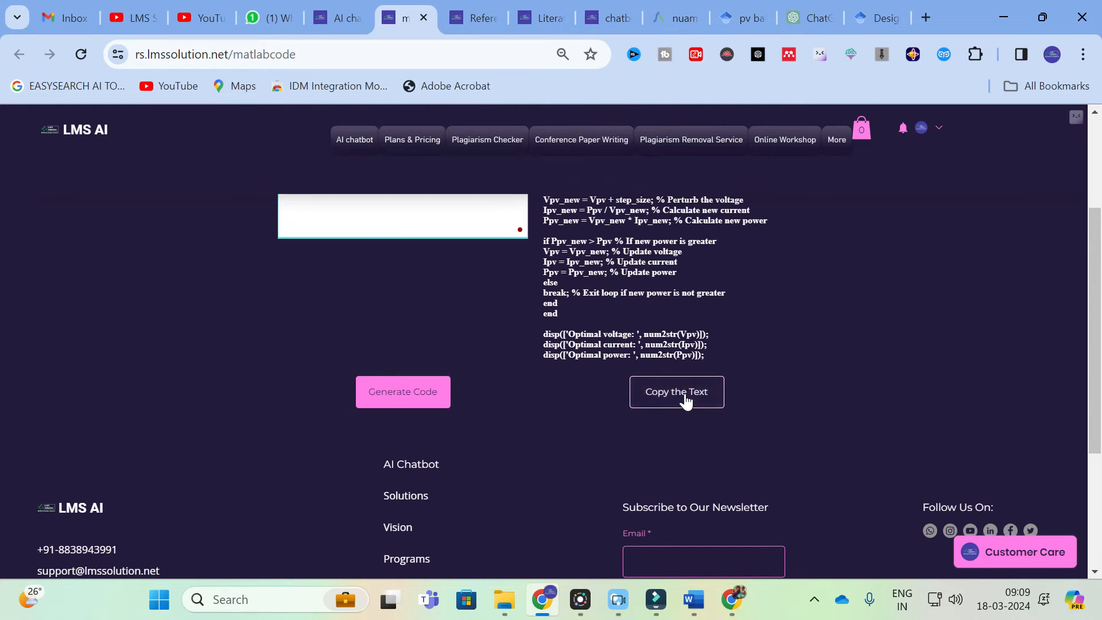
Copy the ChatBot's step-by-step answer on the Perturb and Observe MPPT algorithm.
{"action": "left_click", "coordinate": [609, 18]}
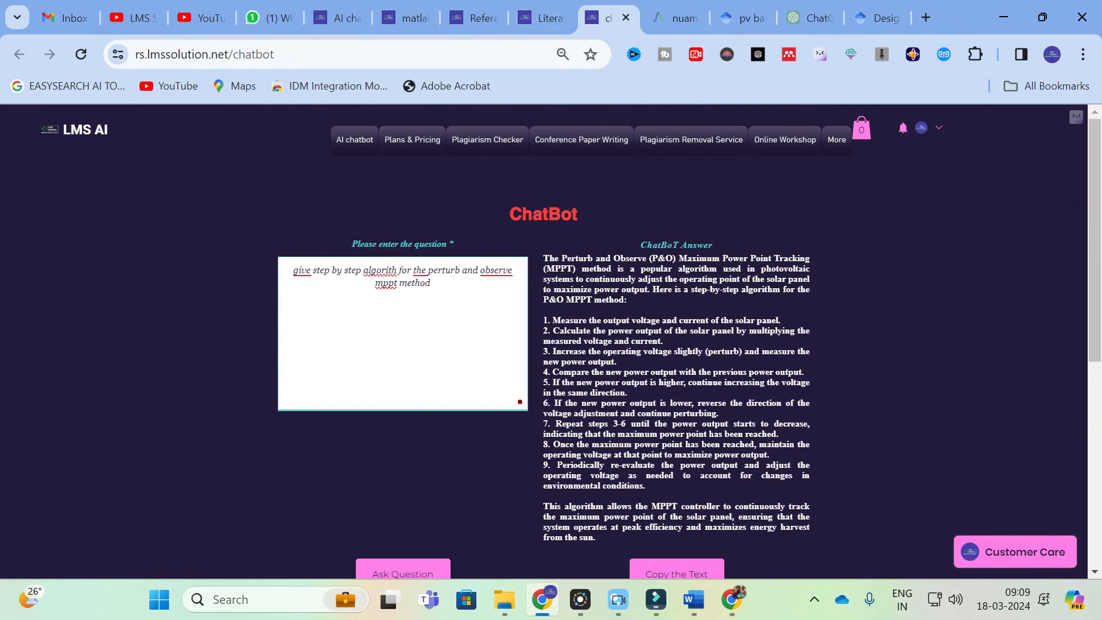
{"action": "scroll", "coordinate": [676, 298], "scroll_direction": "up", "scroll_amount": 3}
{"action": "scroll", "coordinate": [639, 459], "scroll_direction": "down", "scroll_amount": 3}
{"action": "left_click", "coordinate": [670, 411]}
Paste the algorithm text below heading 4.1 in the Word thesis and add two line breaks after it.
{"action": "left_click", "coordinate": [694, 599]}
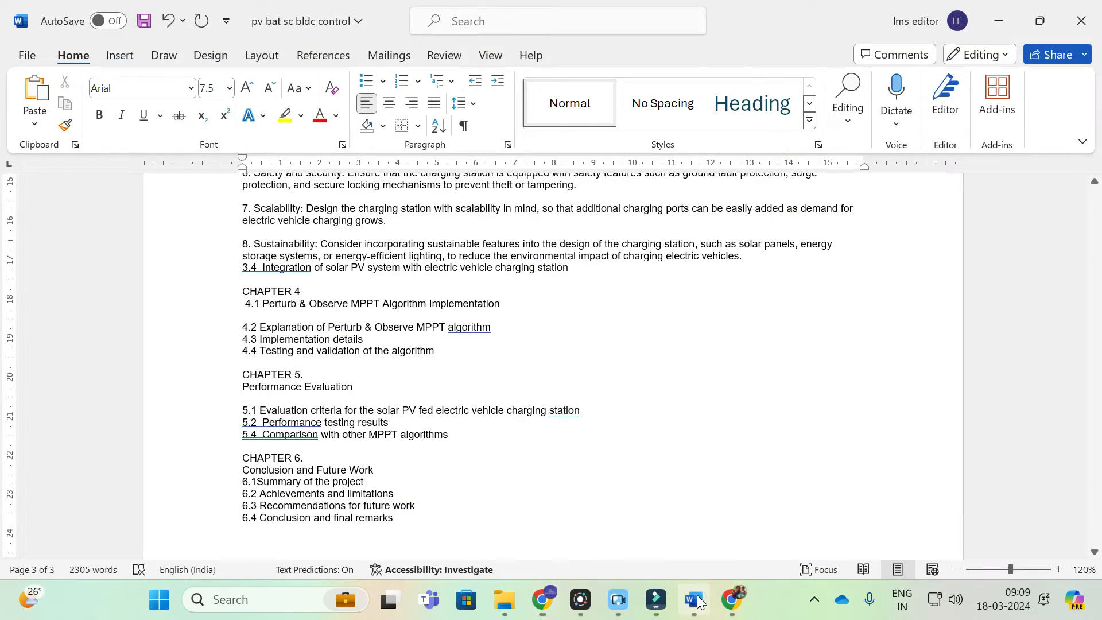
{"action": "left_click", "coordinate": [507, 310]}
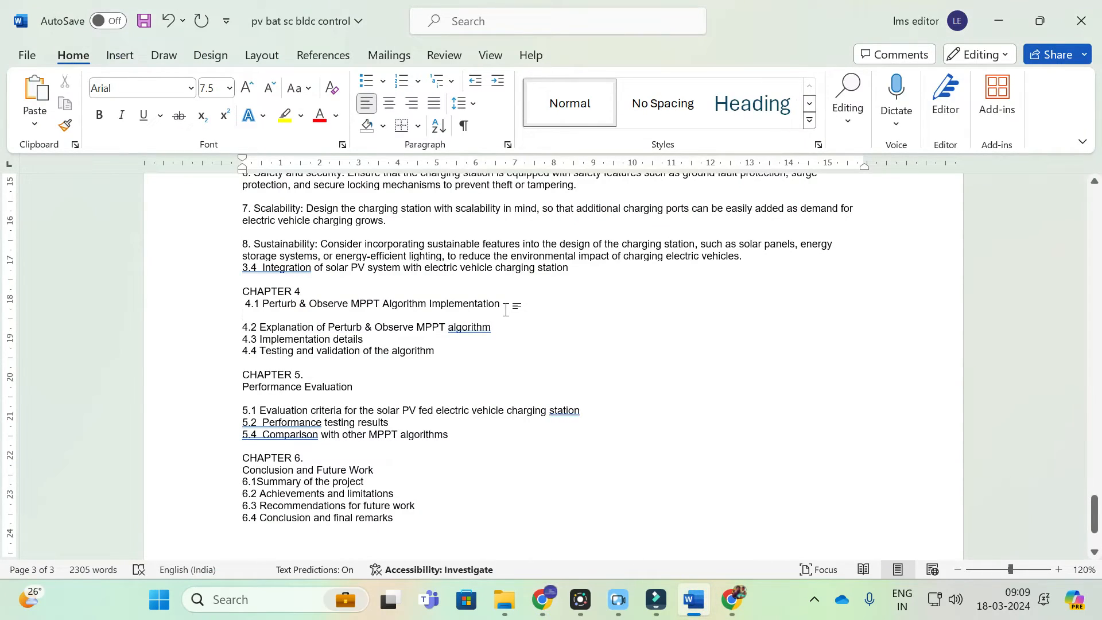
{"action": "type", "text": "The Perturb and Observe (P&O) Maximum Power Point Tracking (MPPT) method is a popular algorithm used in photovoltaic systems to continuously adjust the operating point of the solar panel to maximize power output. Here is a step-by-step algorithm for the P&O MPPT method:  1. Measure the output voltage and current of the solar panel. 2. Calculate the power output of the solar panel by multiplying the measured voltage and current. 3. Increase the operating voltage slightly (perturb) and measure the new power output. 4. Compare the new power output with the previous power output. 5. If the new power output is higher, continue increasing the voltage in the same direction. 6. If the new power output is lower, reverse the direction of the voltage adjustment and continue perturbing. 7. Repeat steps 3-6 until the power output starts to decrease, indicating that the maximum power point has been reached. 8. Once the maximum power point has been reached, maintain the operating voltage at that point to maximize power output. 9. Periodically re-evaluate the power output and adjust the operating voltage as needed to account for changes in environmental conditions.  This algorithm allows the MPPT controller to continuously track the maximum power point of the solar panel, ensuring that the system operates at peak efficiency and maximizes energy harvest from the sun."}
{"action": "scroll", "coordinate": [550, 364], "scroll_direction": "down", "scroll_amount": 3}
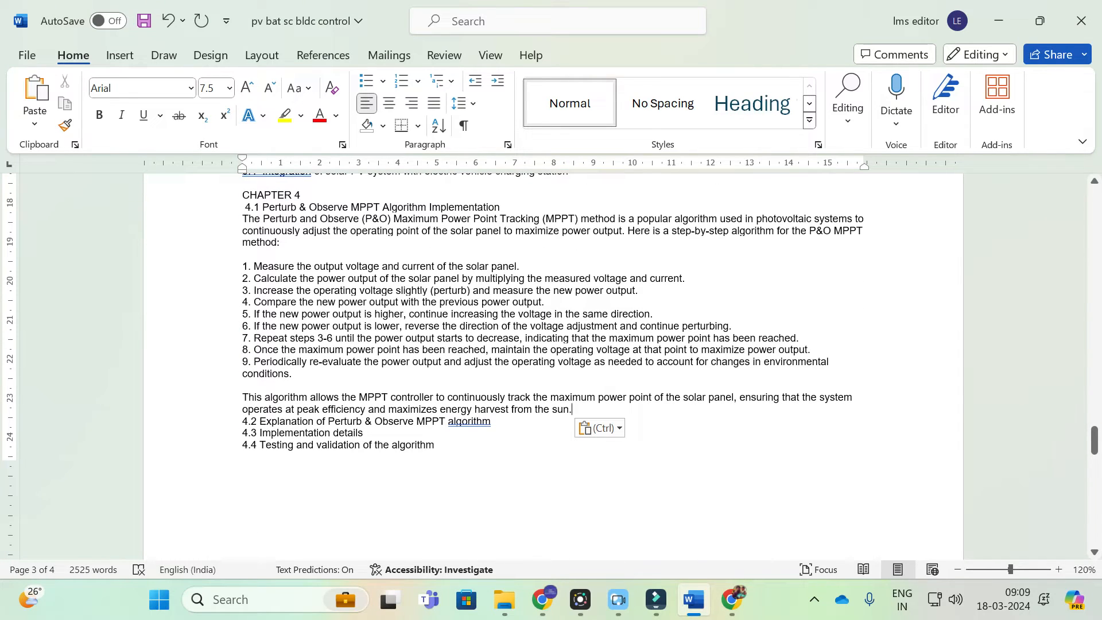
{"action": "key", "text": "Return"}
{"action": "key", "text": "Return"}
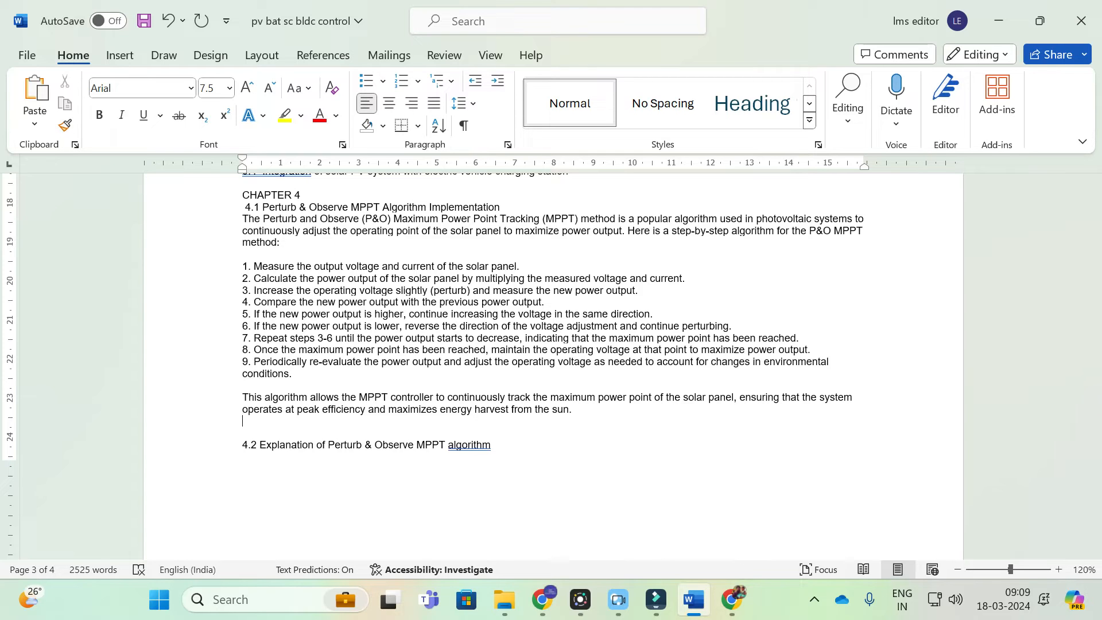
Return to the LMS AI Generate MATLAB Code page in the browser and copy the generated Perturb and Observe code.
{"action": "left_click", "coordinate": [544, 615]}
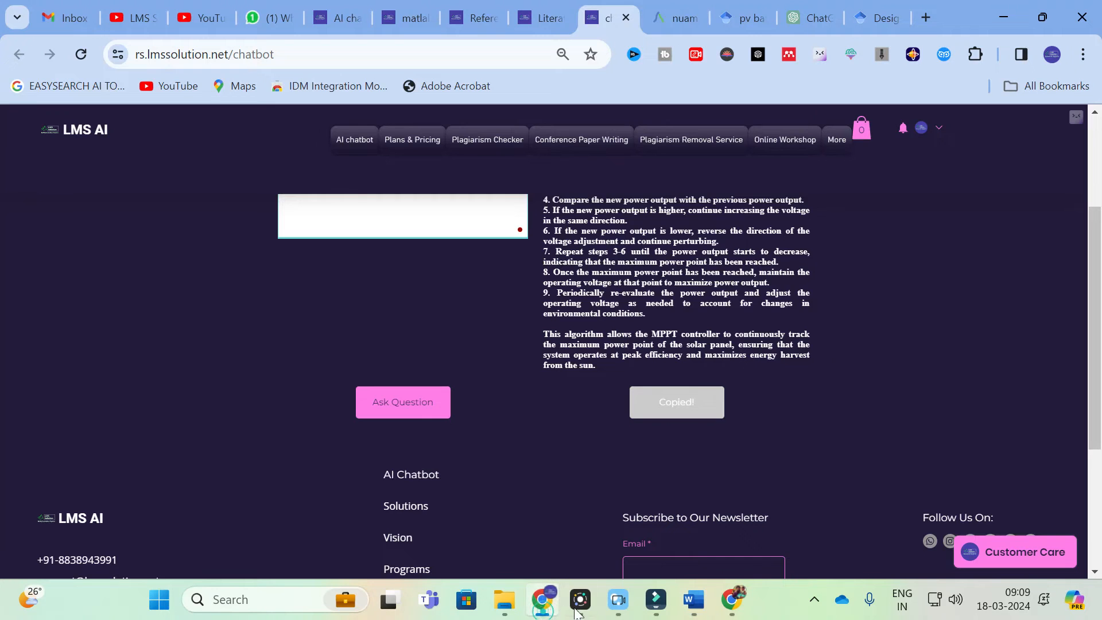
{"action": "left_click", "coordinate": [480, 18]}
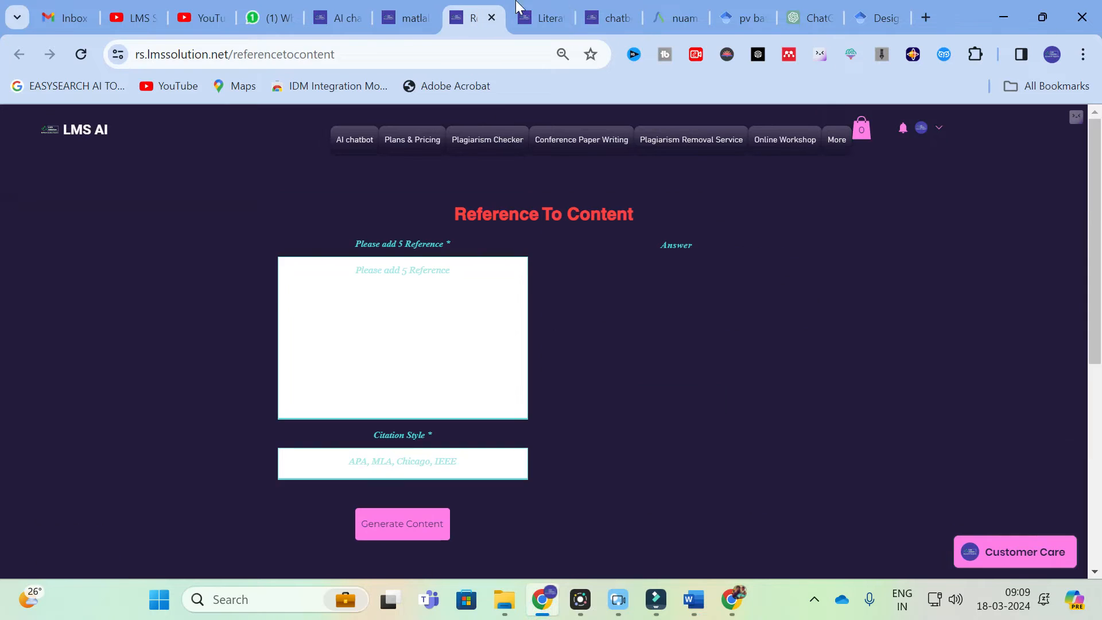
{"action": "left_click", "coordinate": [548, 12]}
{"action": "left_click", "coordinate": [612, 10]}
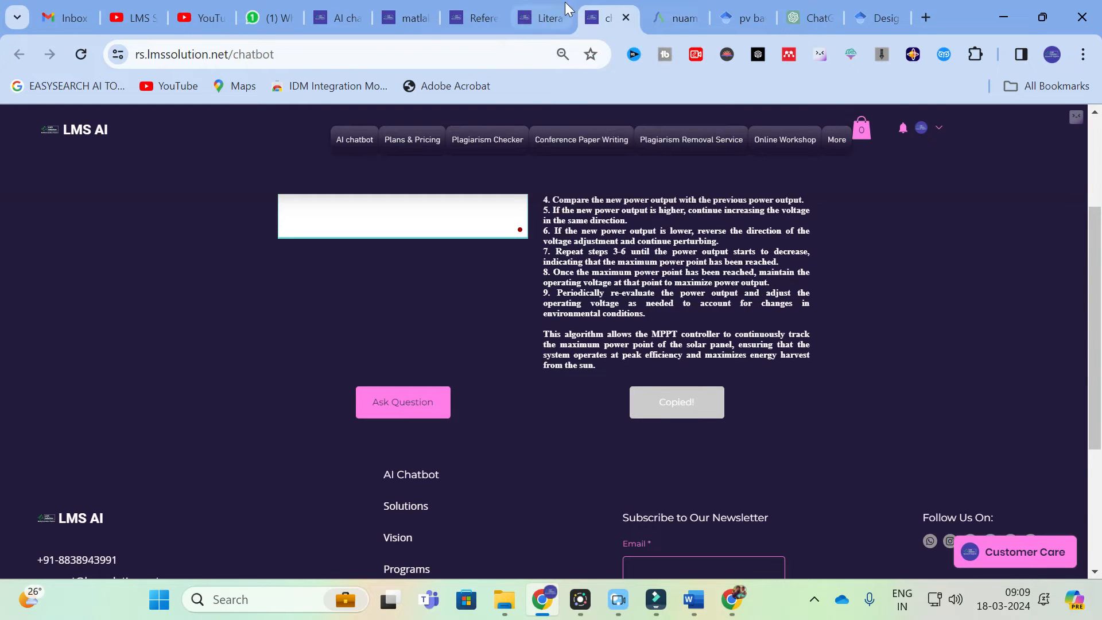
{"action": "left_click", "coordinate": [543, 12]}
{"action": "left_click", "coordinate": [406, 18]}
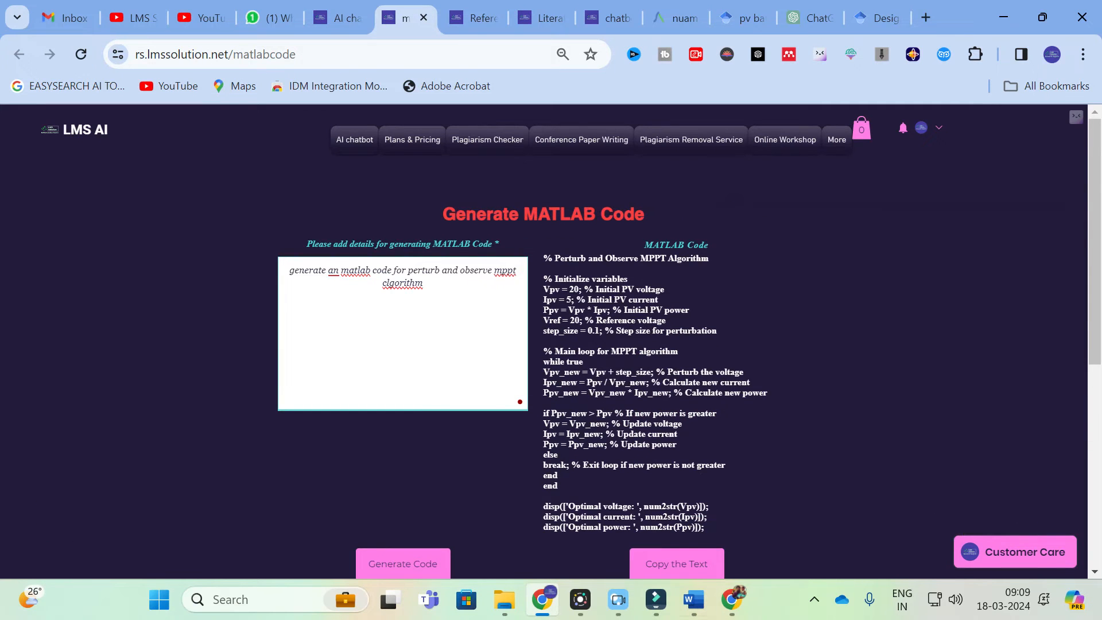
{"action": "scroll", "coordinate": [676, 528], "scroll_direction": "down", "scroll_amount": 3}
{"action": "left_click", "coordinate": [677, 392]}
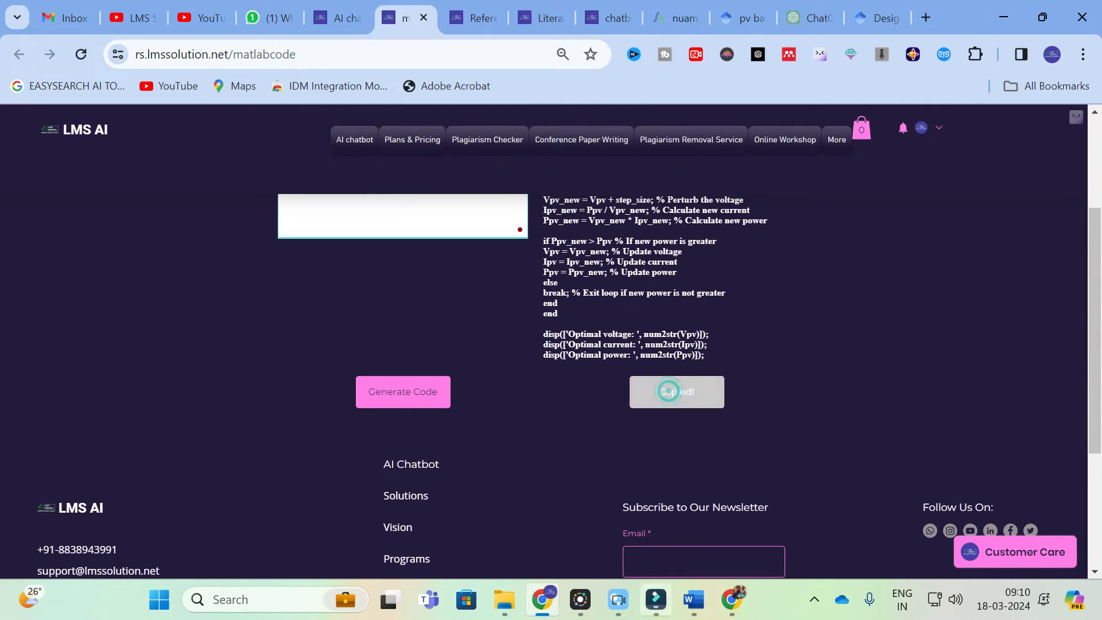
Paste the MATLAB code on a new line after the algorithm text in section 4.1 of the Word thesis.
{"action": "left_click", "coordinate": [708, 610]}
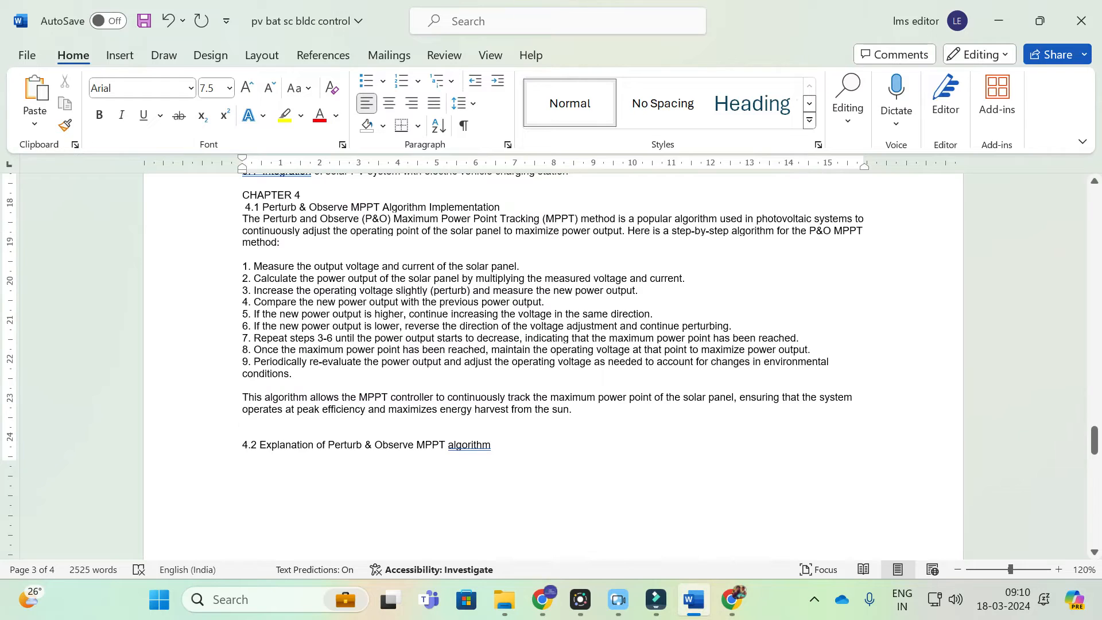
{"action": "key", "text": "Return"}
{"action": "key", "text": "ctrl+v"}
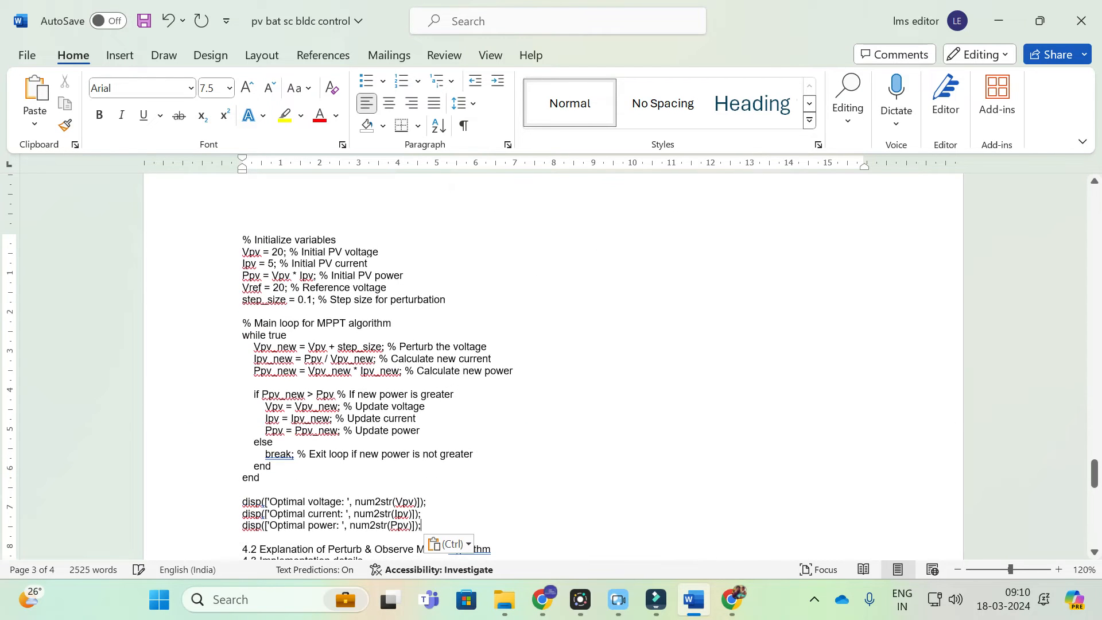
{"action": "scroll", "coordinate": [551, 368], "scroll_direction": "down", "scroll_amount": 10}
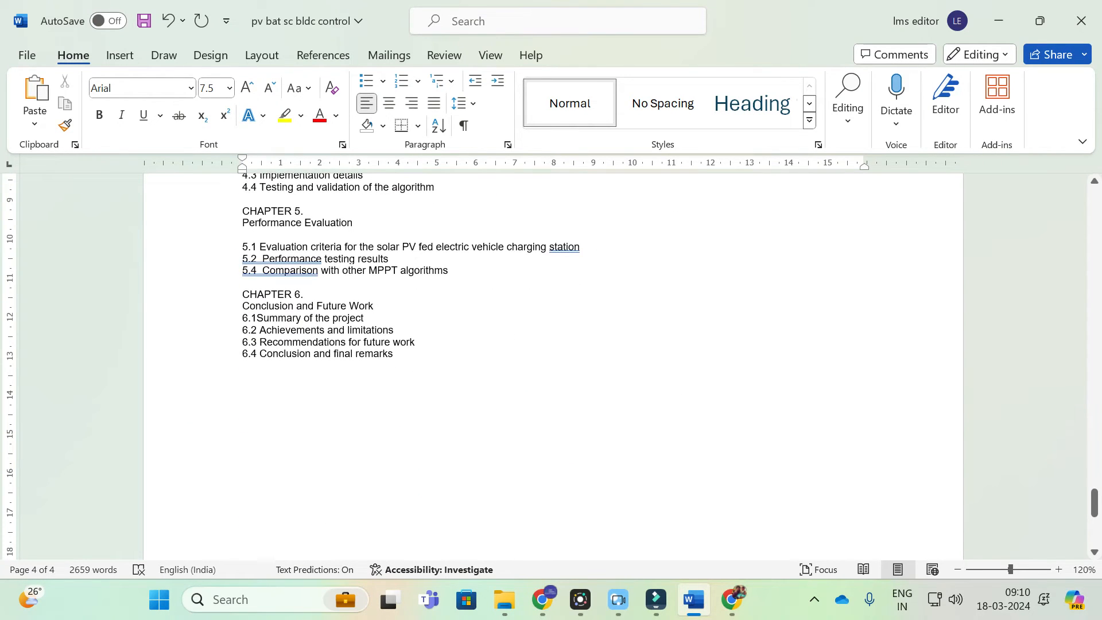
{"action": "scroll", "coordinate": [551, 367], "scroll_direction": "up", "scroll_amount": 9}
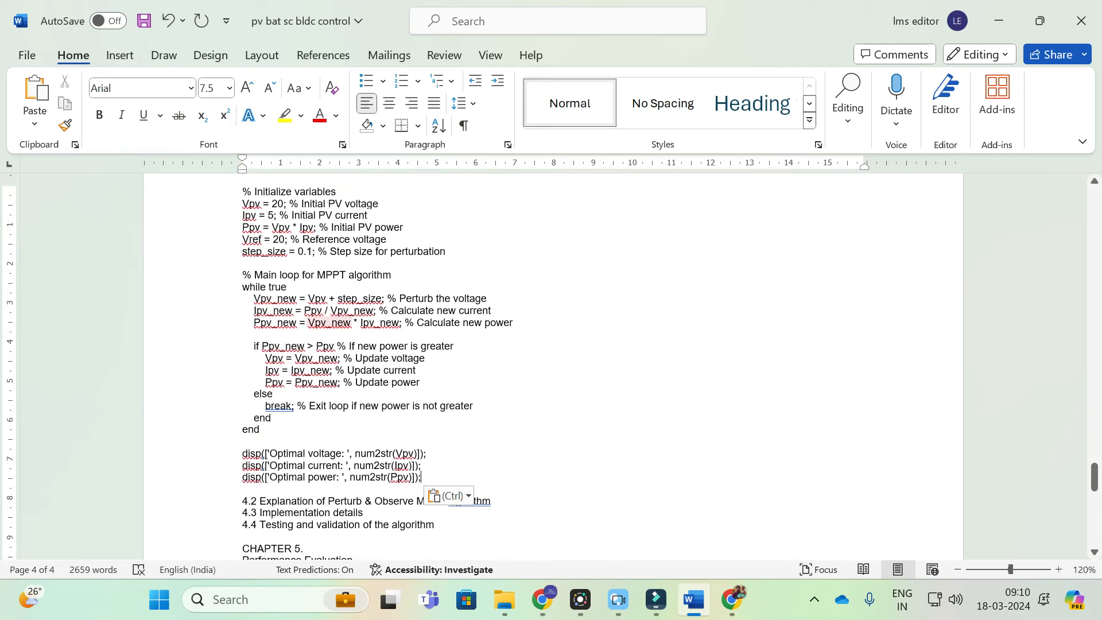
{"action": "scroll", "coordinate": [551, 368], "scroll_direction": "up", "scroll_amount": 10}
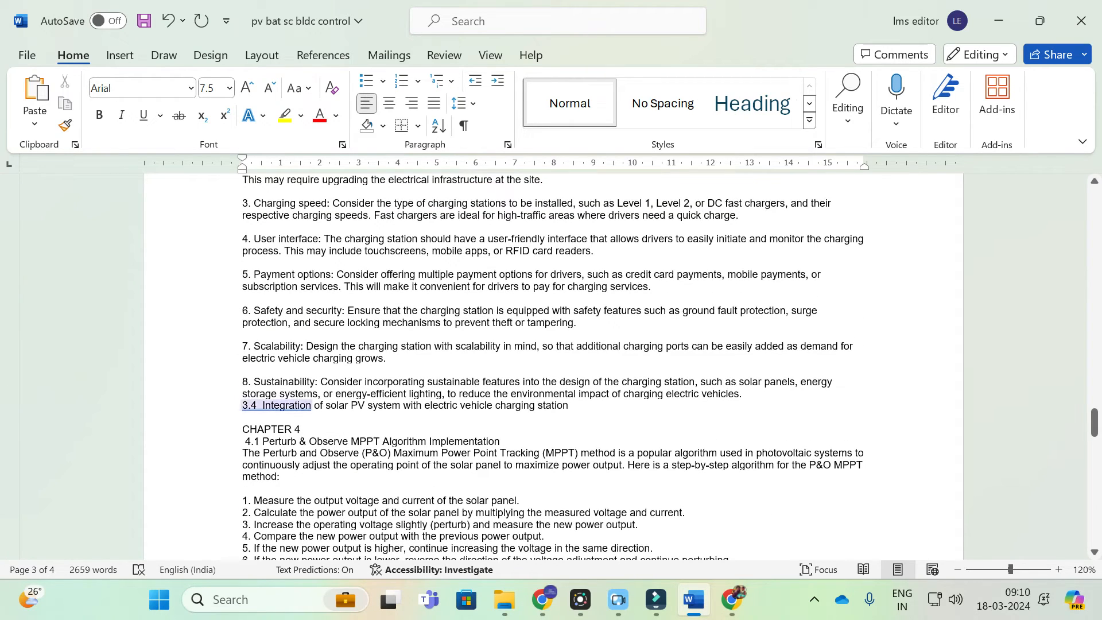
{"action": "scroll", "coordinate": [551, 368], "scroll_direction": "down", "scroll_amount": 15}
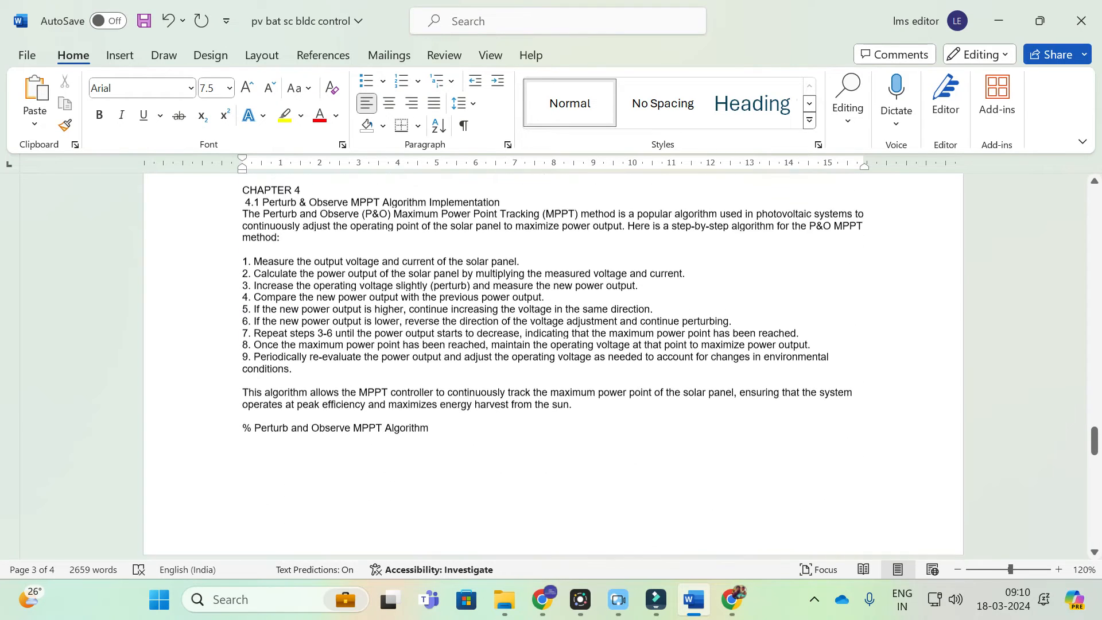
{"action": "scroll", "coordinate": [281, 308], "scroll_direction": "down", "scroll_amount": 2}
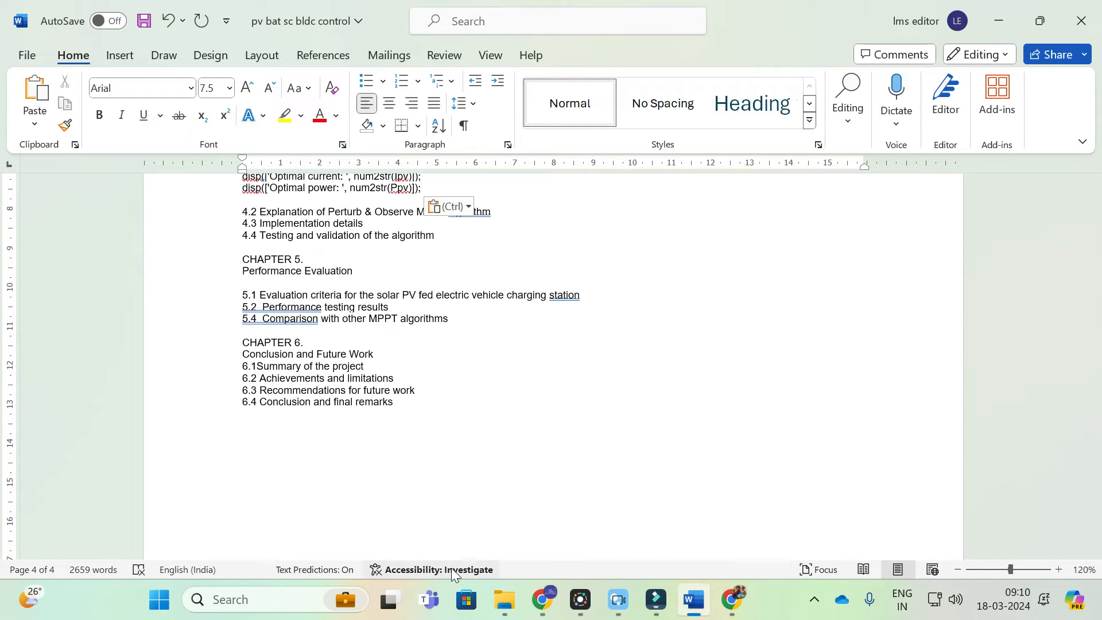
{"action": "left_click", "coordinate": [505, 600]}
{"action": "left_click", "coordinate": [266, 556]}
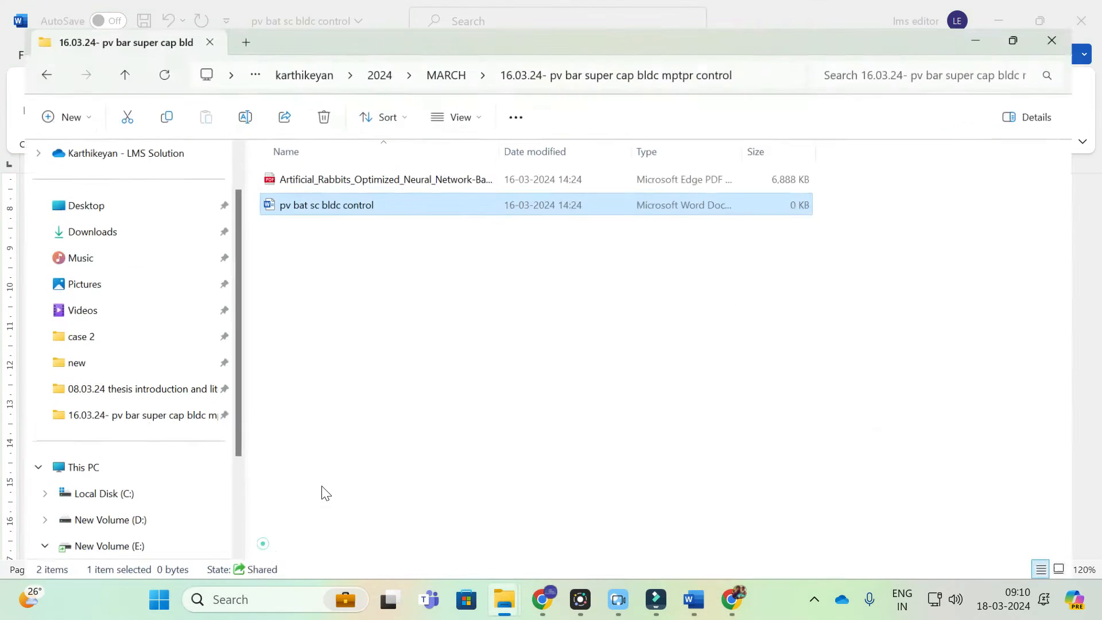
{"action": "left_click", "coordinate": [102, 50]}
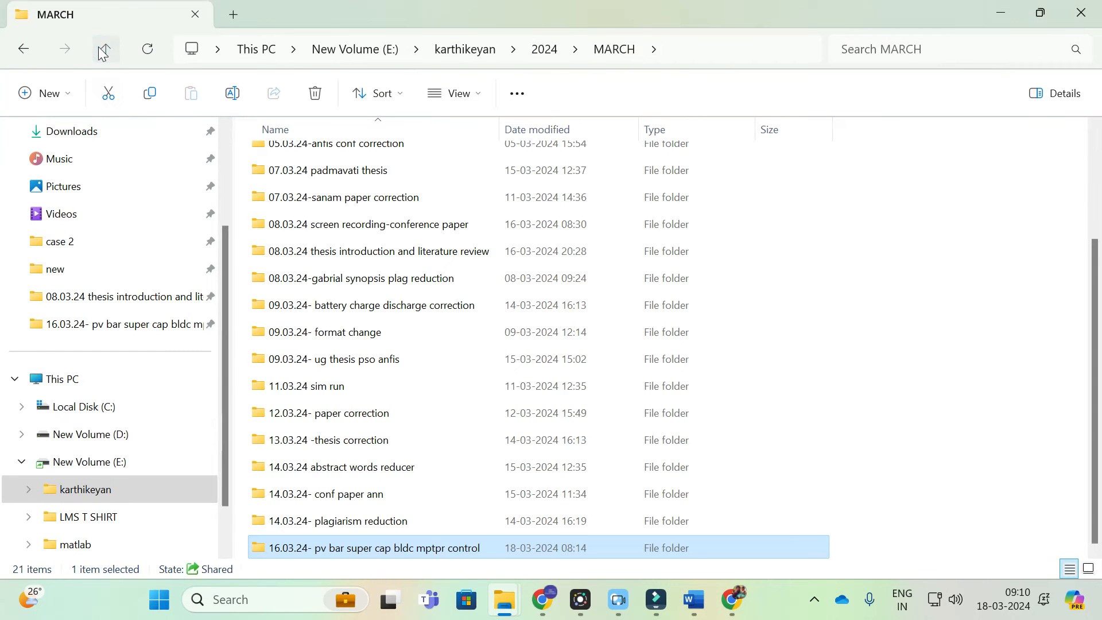
{"action": "left_click", "coordinate": [102, 51]}
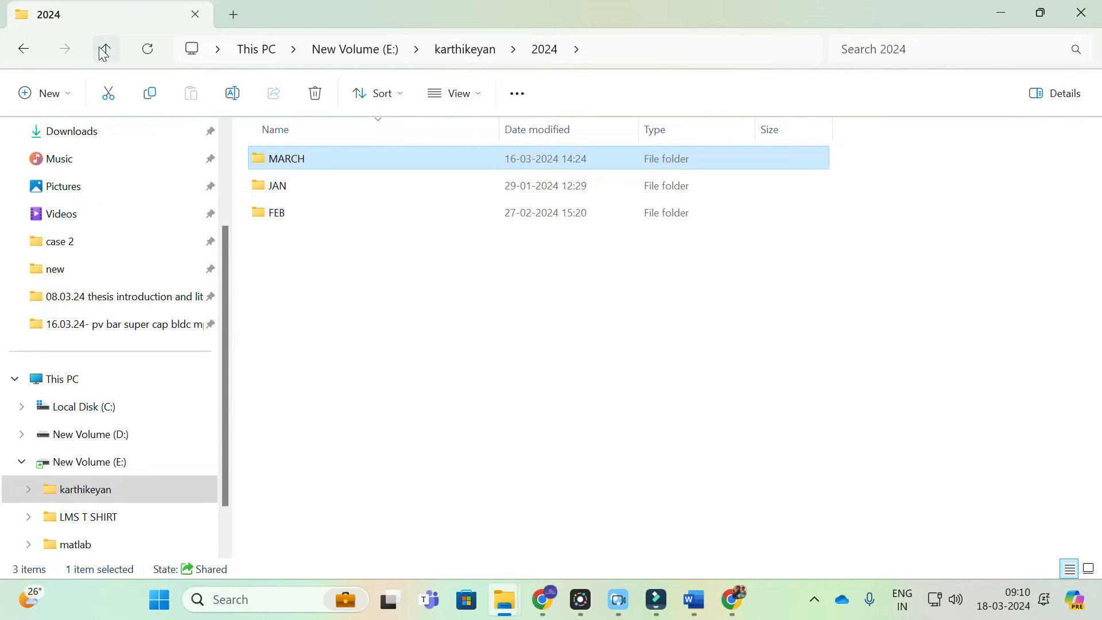
{"action": "left_click", "coordinate": [1002, 13]}
Open the New Microsoft Word Document from the desktop and copy its table of output power and efficiency for Methods 1 to 4.
{"action": "left_click", "coordinate": [987, 10]}
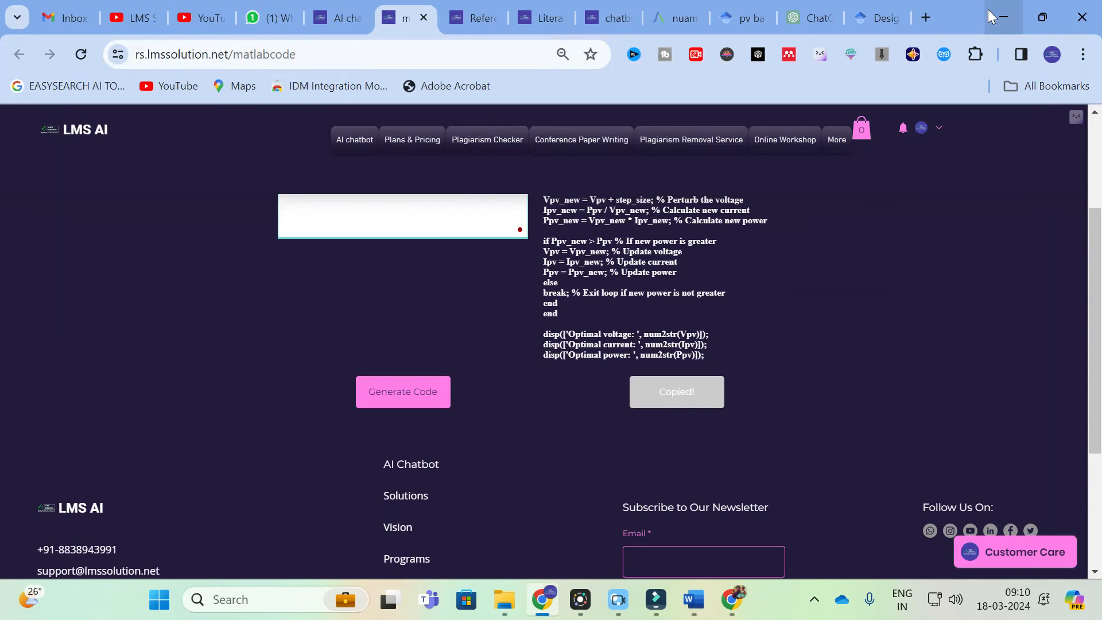
{"action": "left_click", "coordinate": [1004, 11]}
{"action": "left_click", "coordinate": [1005, 11]}
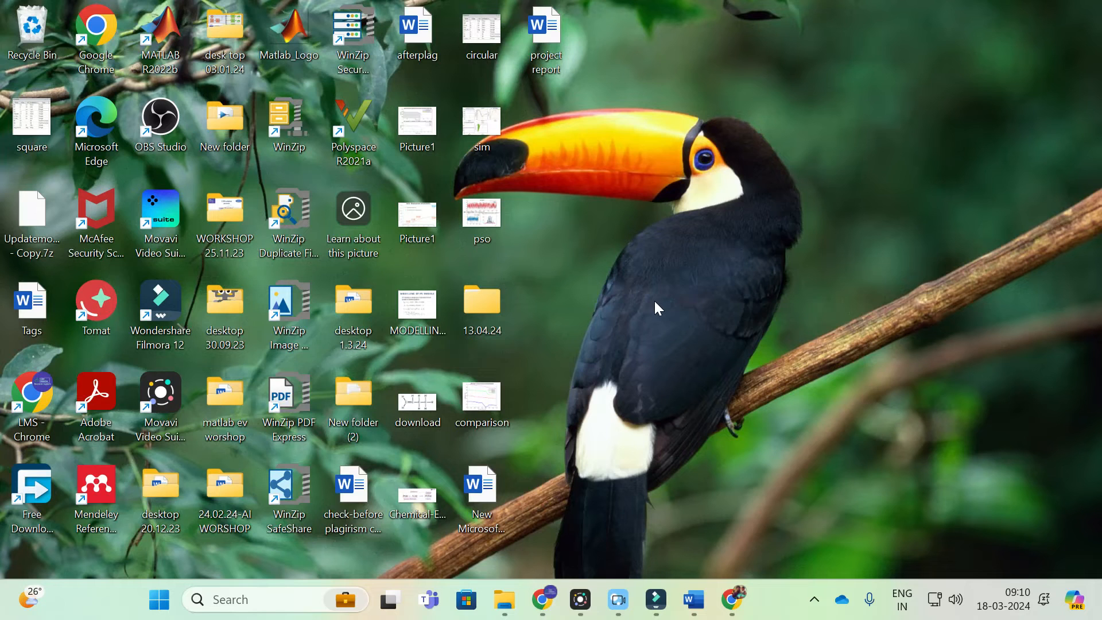
{"action": "double_click", "coordinate": [477, 494]}
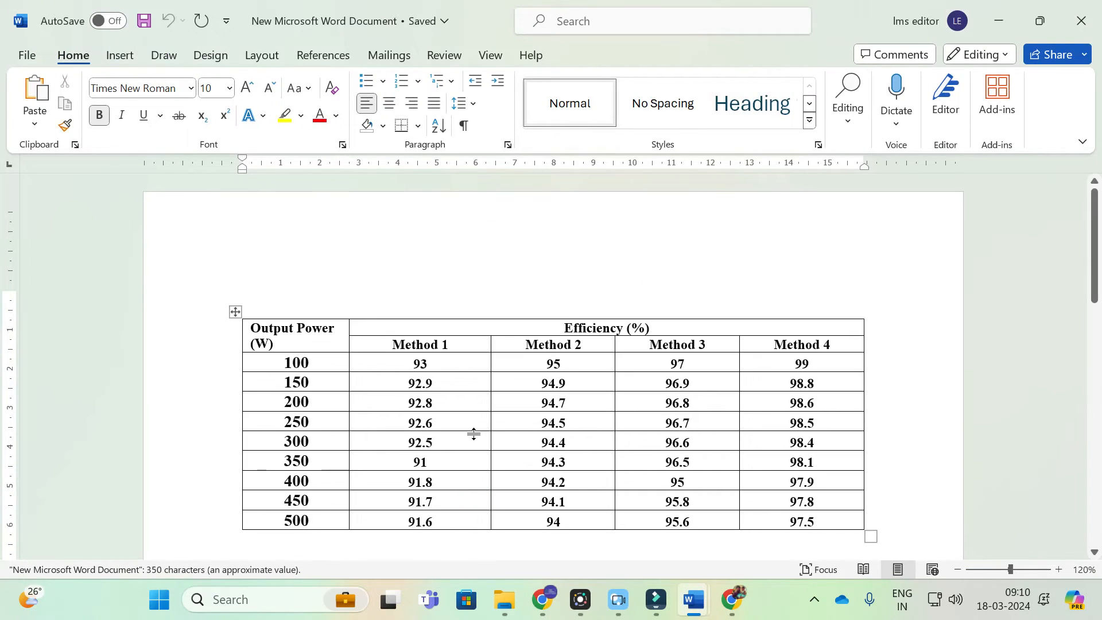
{"action": "scroll", "coordinate": [242, 281], "scroll_direction": "down", "scroll_amount": 4}
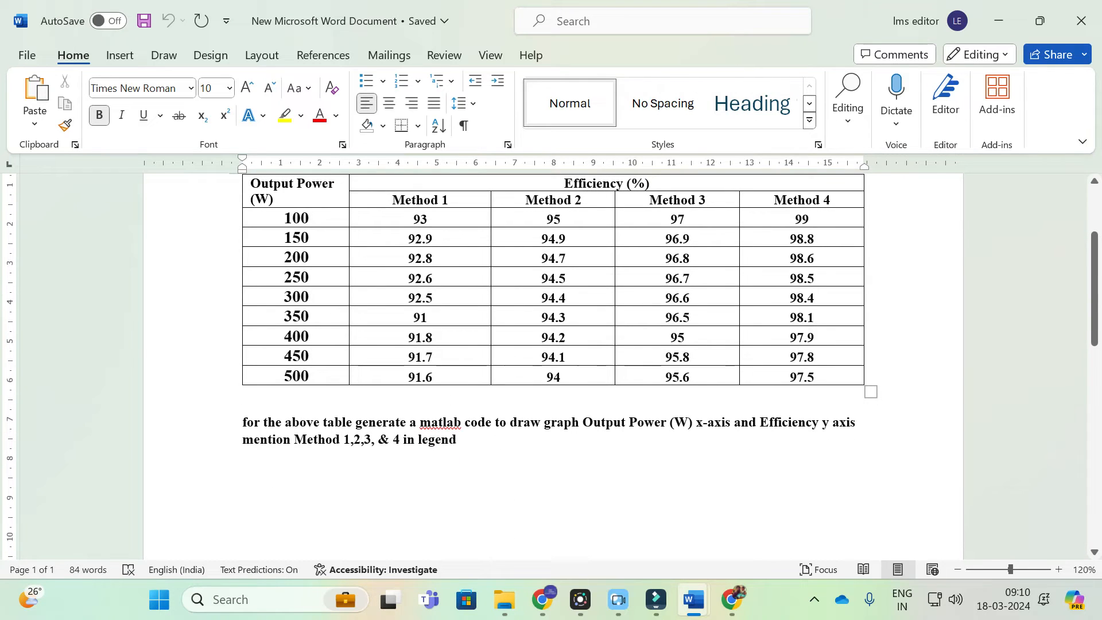
{"action": "scroll", "coordinate": [236, 310], "scroll_direction": "up", "scroll_amount": 4}
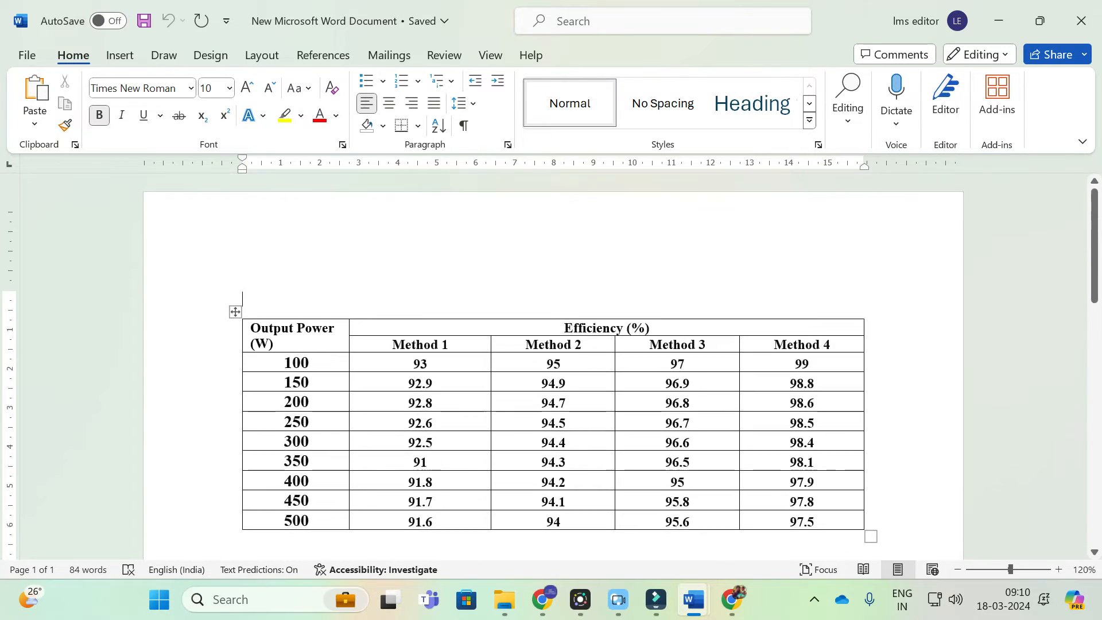
{"action": "left_click", "coordinate": [235, 310]}
{"action": "key", "text": "ctrl+c"}
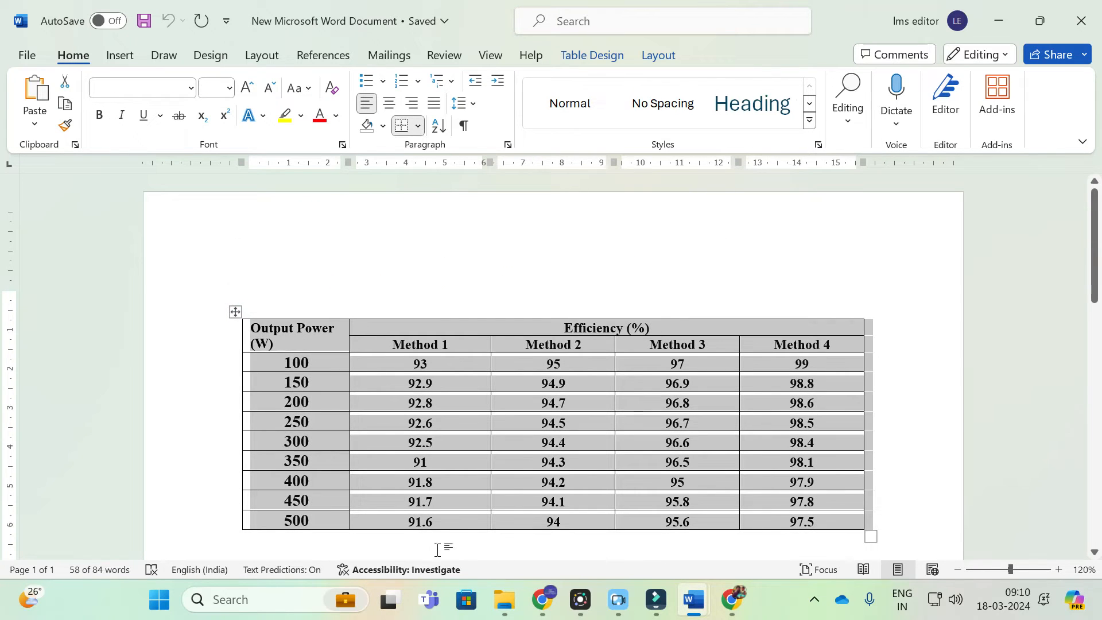
Open the LMS AI Explain the Table tool in the browser.
{"action": "left_click", "coordinate": [542, 599]}
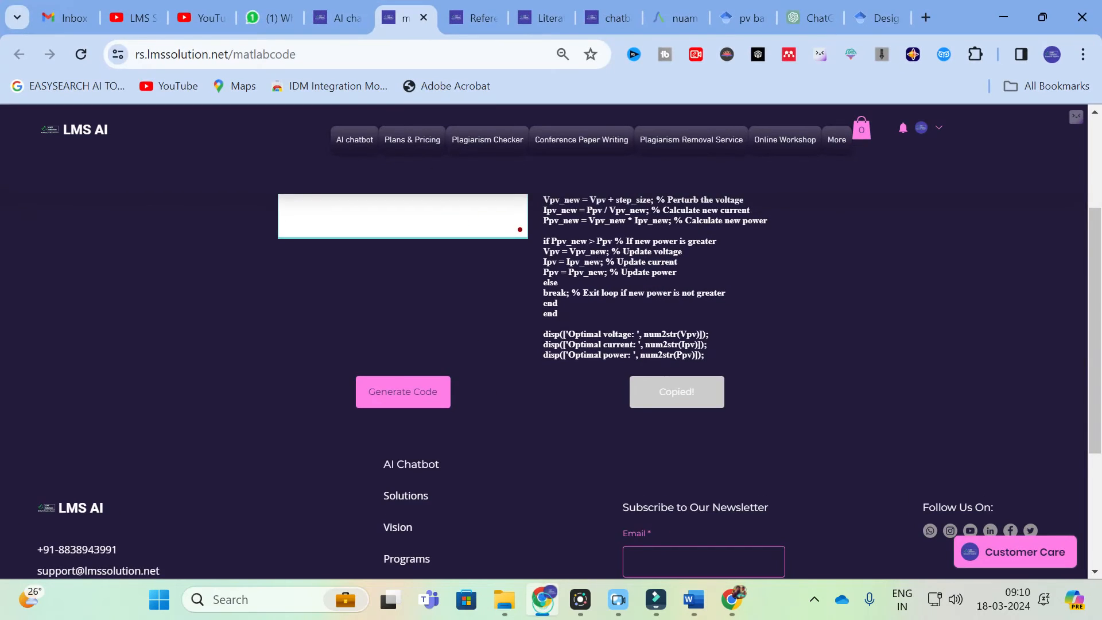
{"action": "left_click", "coordinate": [349, 14]}
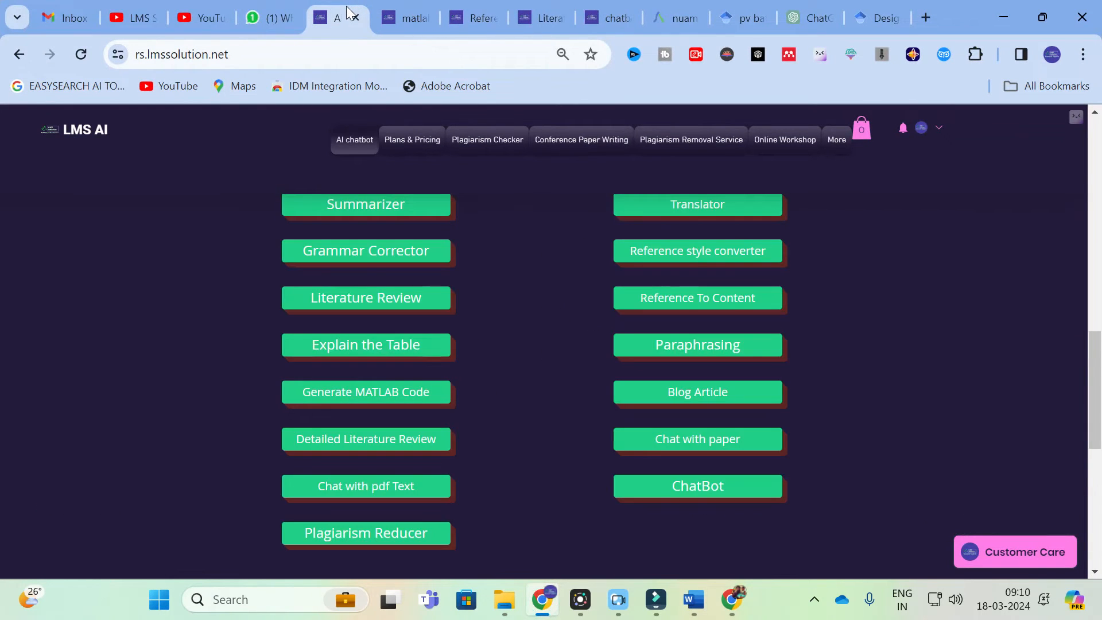
{"action": "left_click", "coordinate": [354, 344]}
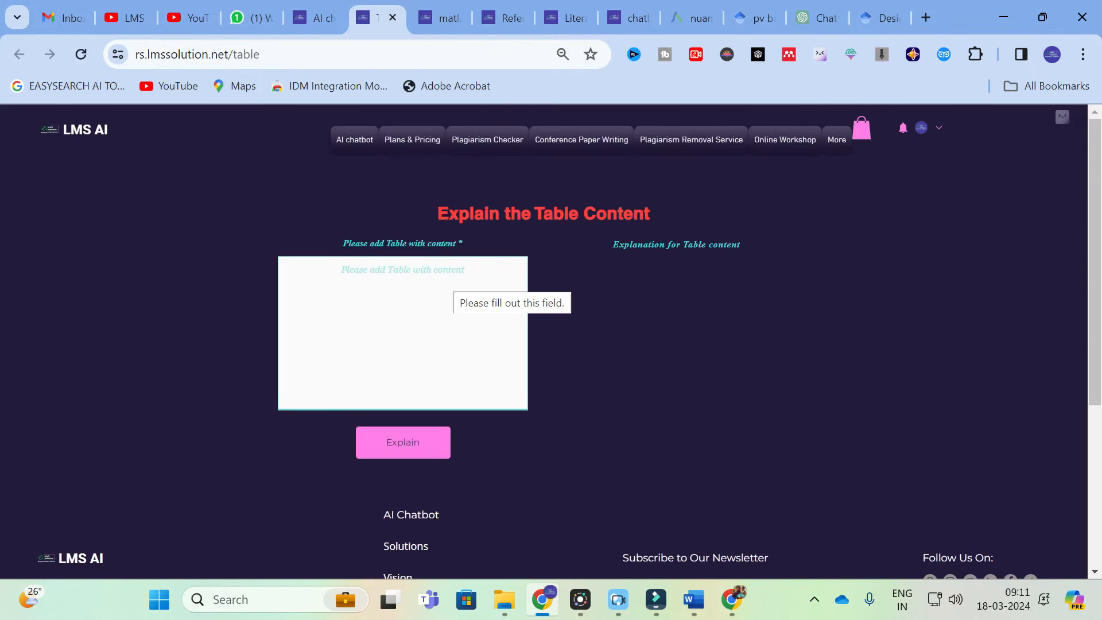
{"action": "left_click", "coordinate": [402, 277]}
{"action": "key", "text": "ctrl+v"}
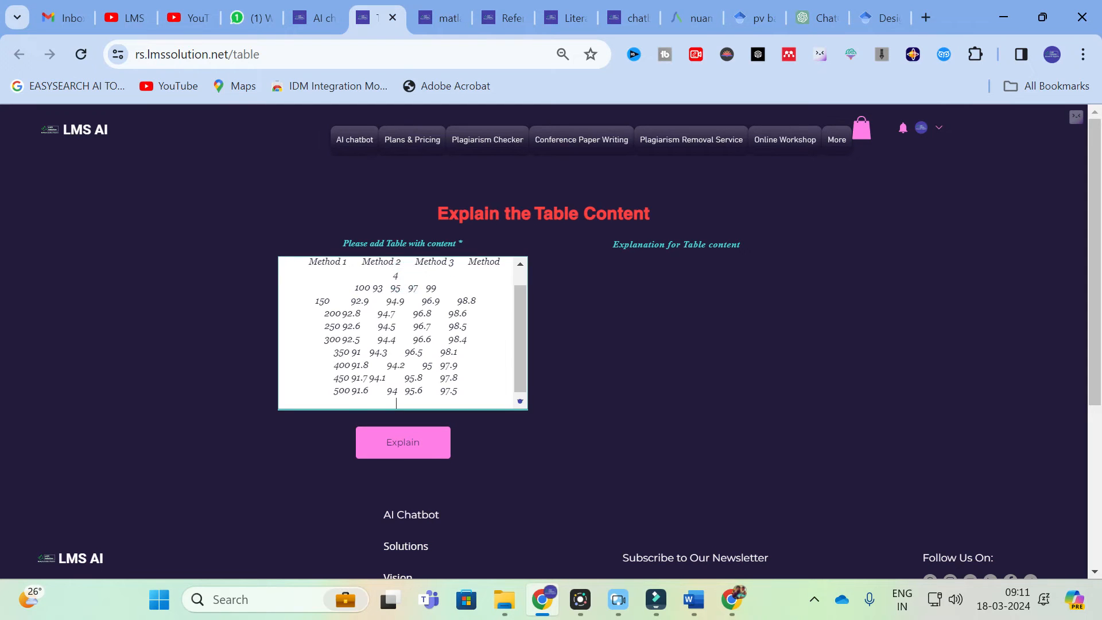
{"action": "type", "text": "explai"}
{"action": "type", "text": "n"}
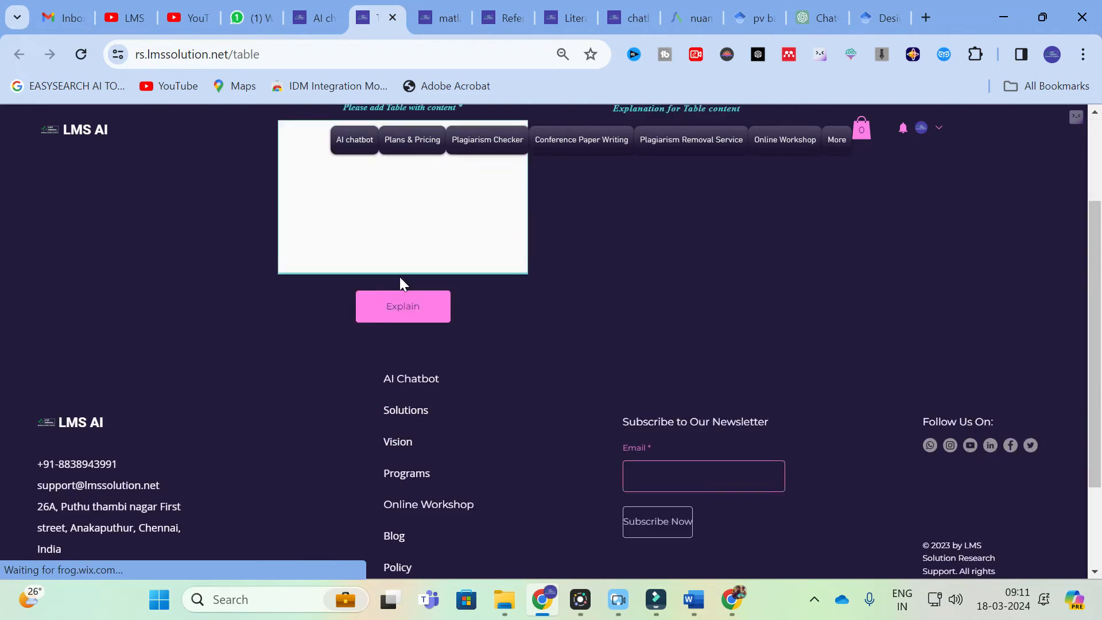
{"action": "scroll", "coordinate": [400, 278], "scroll_direction": "down", "scroll_amount": 3}
{"action": "scroll", "coordinate": [400, 282], "scroll_direction": "up", "scroll_amount": 4}
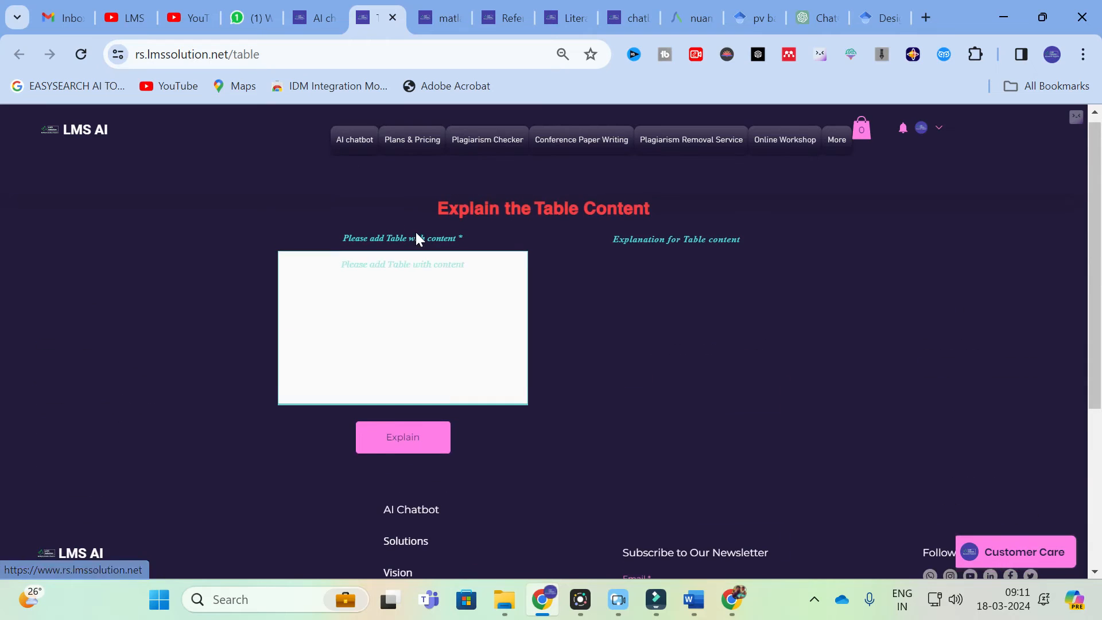
Paste the efficiency table into the tool, add the request "explain the table" and generate the explanation.
{"action": "left_click", "coordinate": [394, 278]}
{"action": "key", "text": "ctrl+v"}
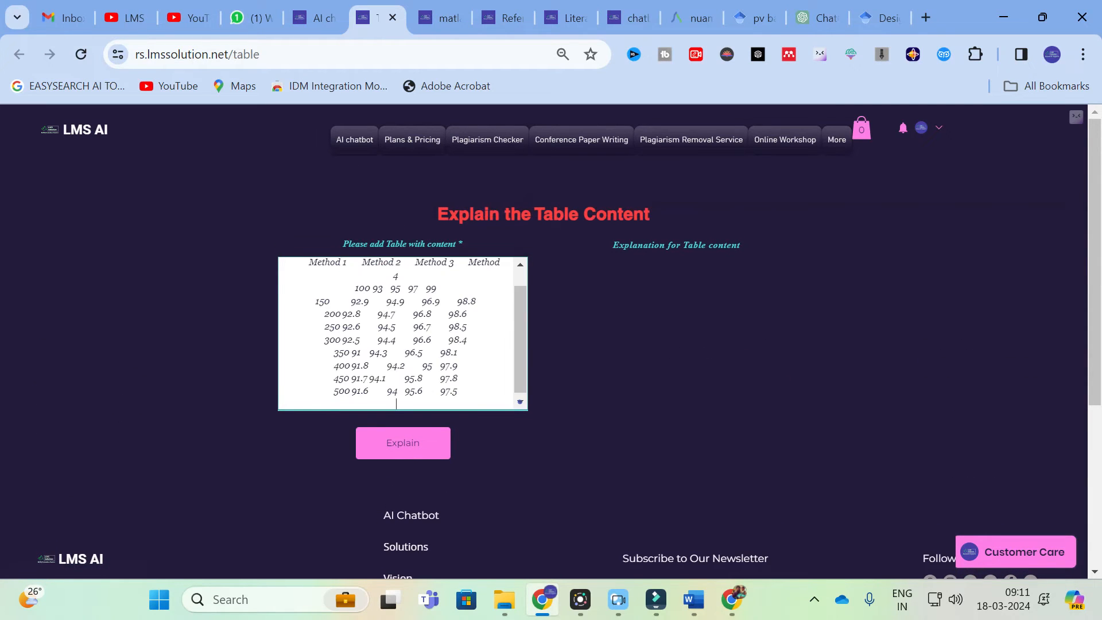
{"action": "type", "text": "explain t"}
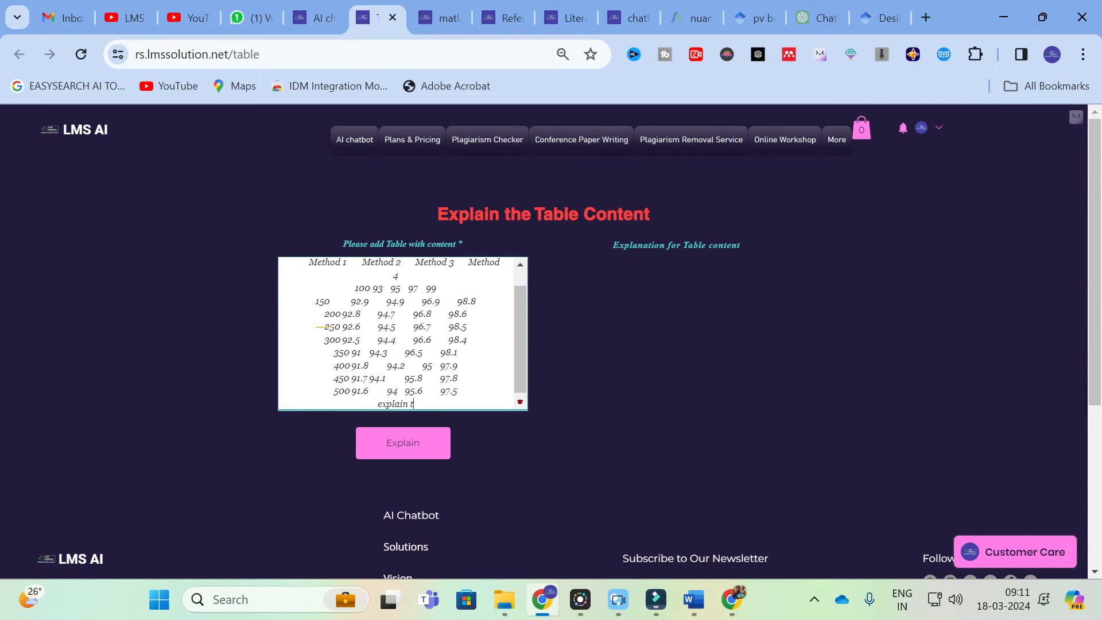
{"action": "type", "text": "he table"}
{"action": "left_click", "coordinate": [408, 454]}
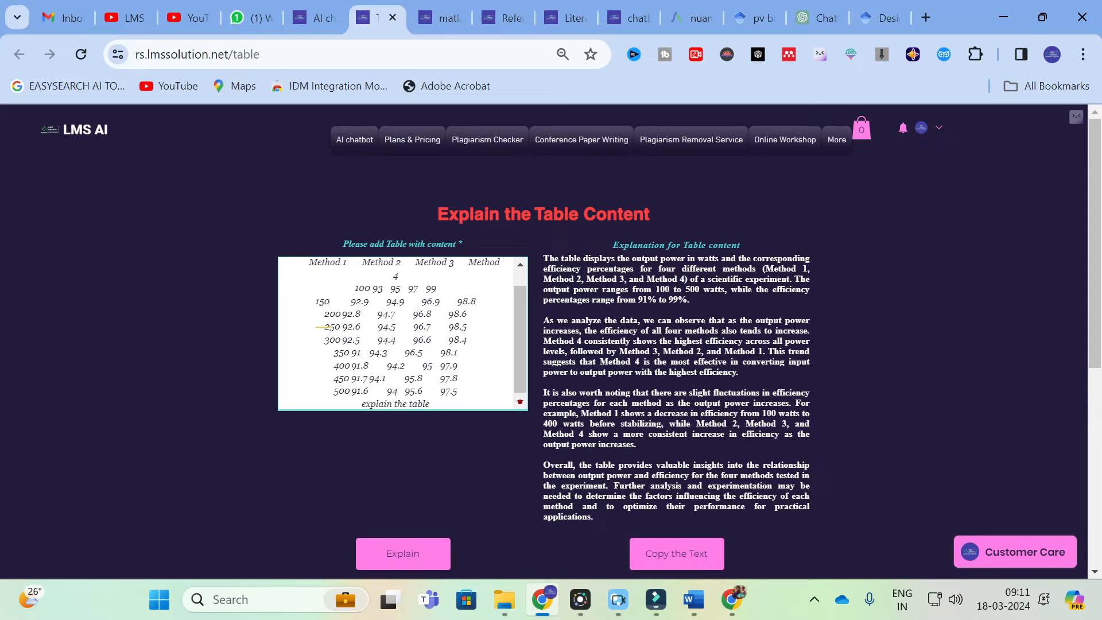
Copy the generated table explanation and paste it below heading 5.2 Performance testing results in the pv bat sc bldc control Word document.
{"action": "left_click", "coordinate": [677, 554]}
{"action": "mouse_move", "coordinate": [694, 610]}
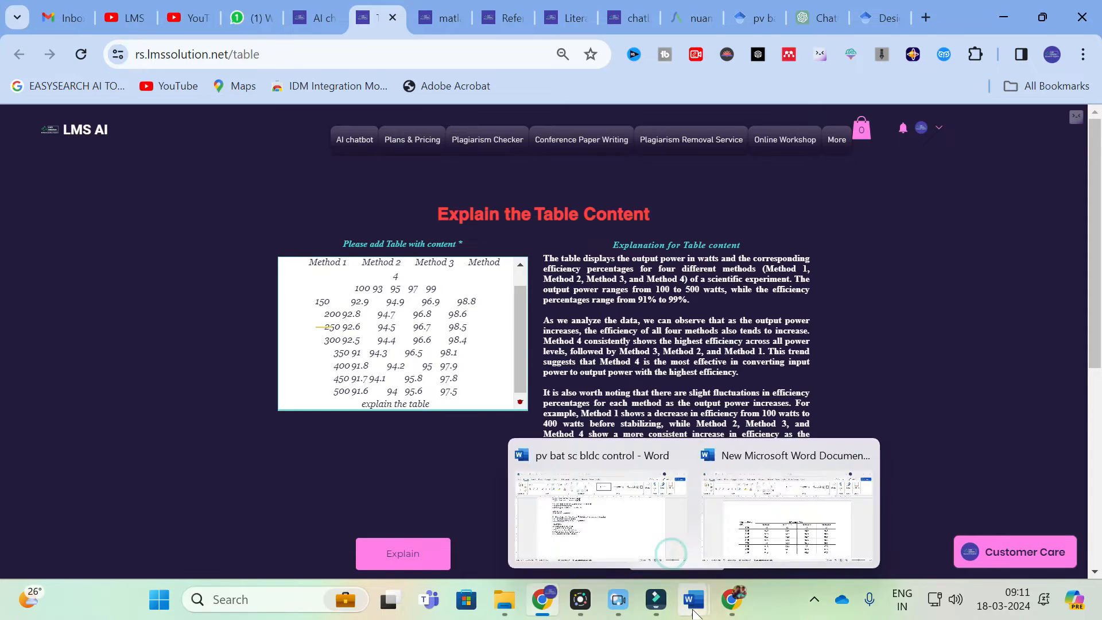
{"action": "left_click", "coordinate": [610, 543]}
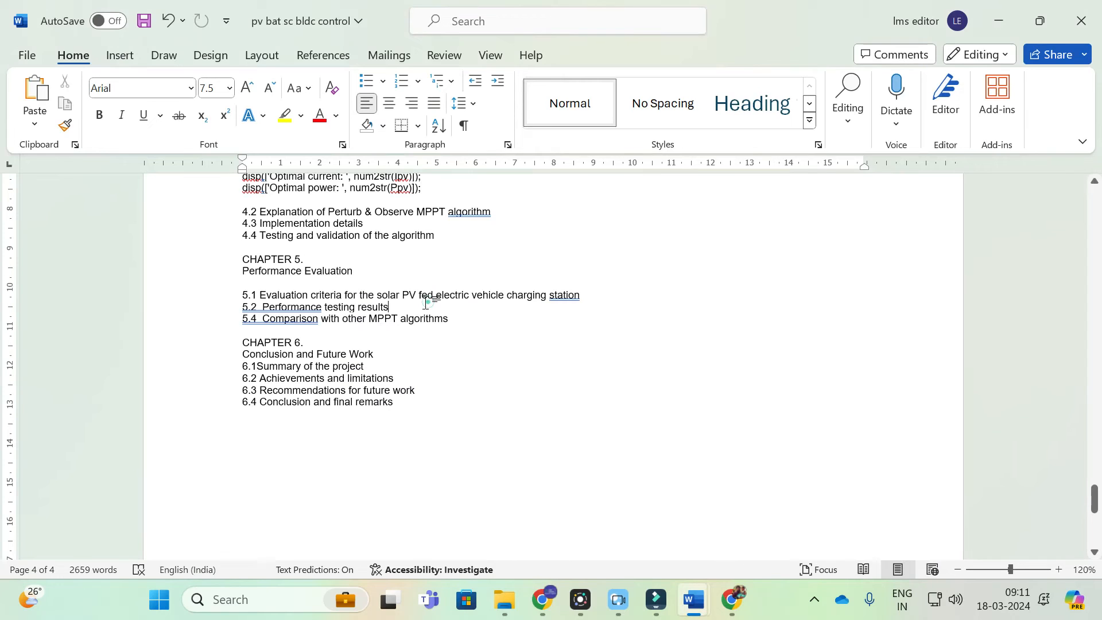
{"action": "key", "text": "Return"}
{"action": "key", "text": "Return"}
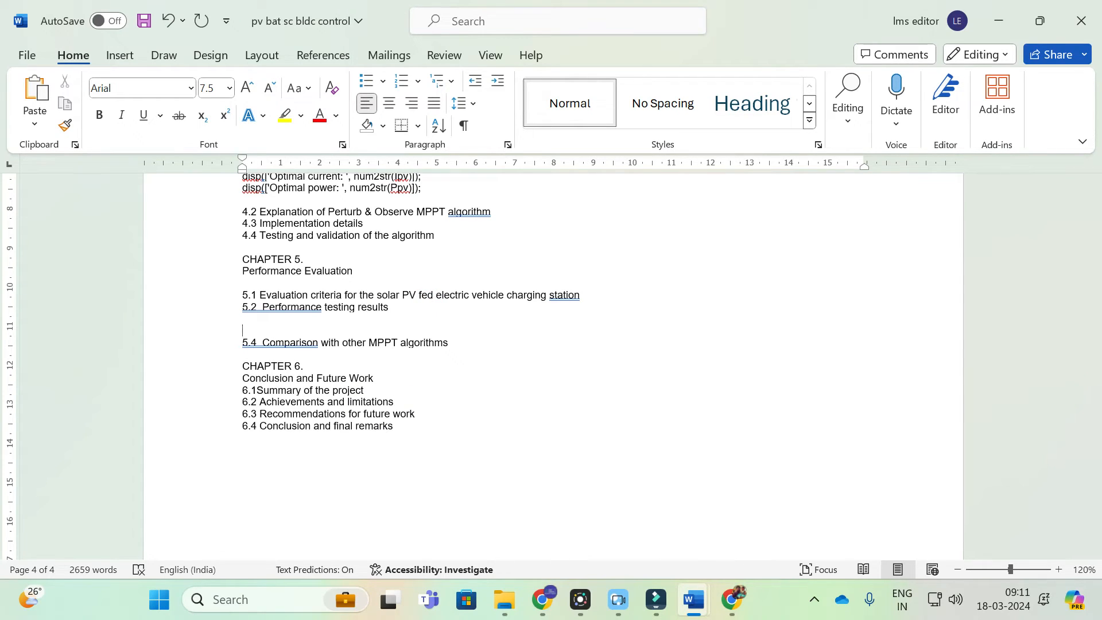
{"action": "key", "text": "ctrl+v"}
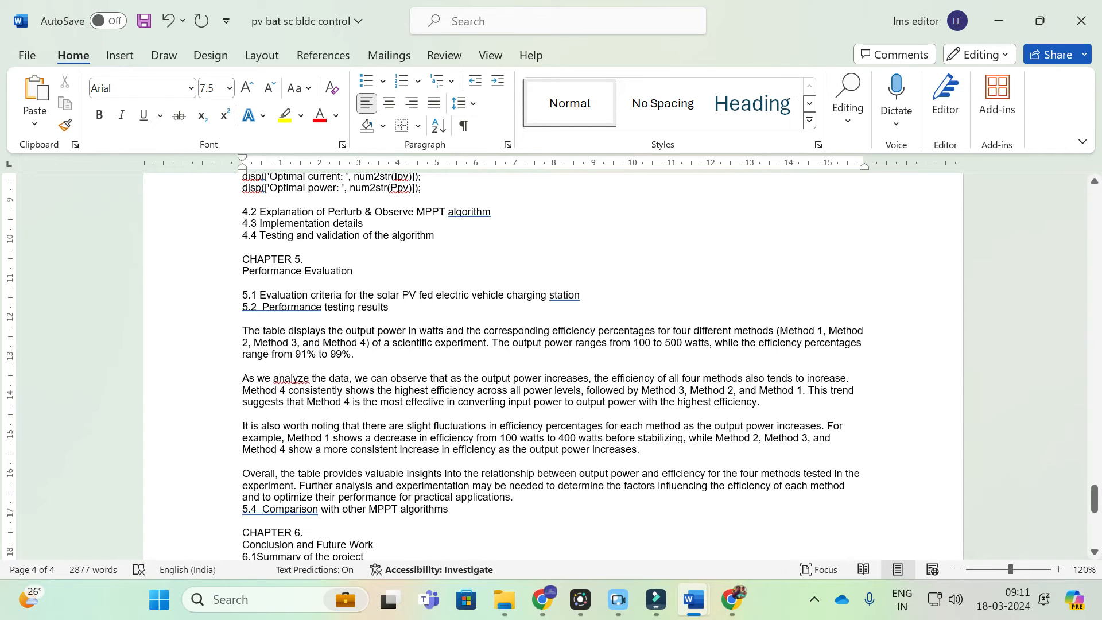
Copy the efficiency table from New Microsoft Word Document into the thesis below heading 5.4, adding two blank lines before Chapter 6.
{"action": "scroll", "coordinate": [551, 368], "scroll_direction": "down", "scroll_amount": 5}
{"action": "mouse_move", "coordinate": [693, 600]}
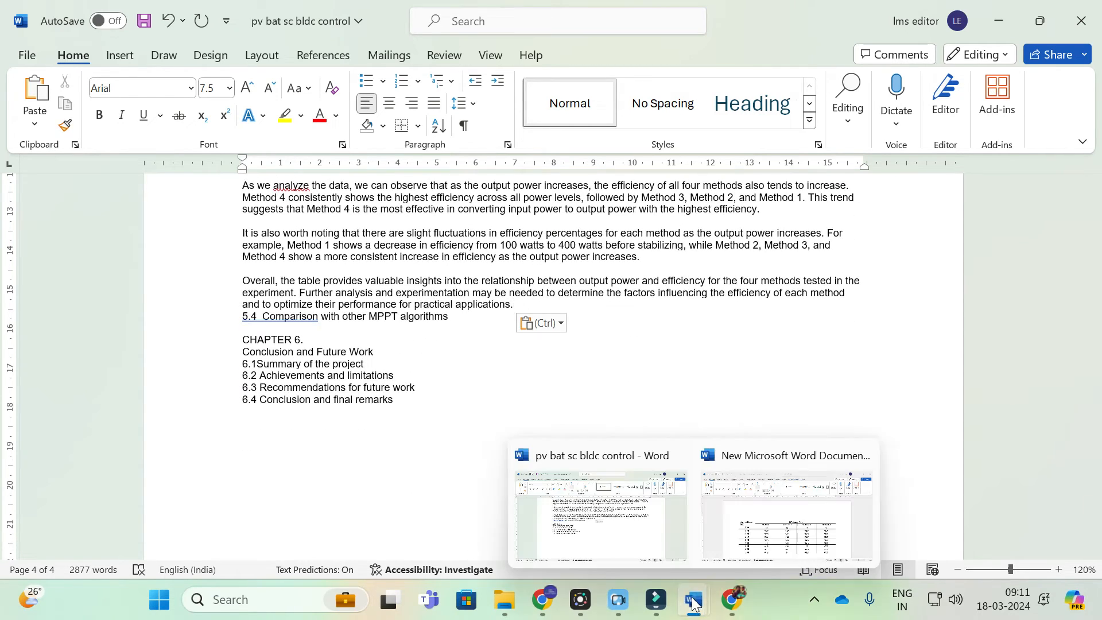
{"action": "left_click", "coordinate": [752, 536]}
{"action": "left_click", "coordinate": [235, 311]}
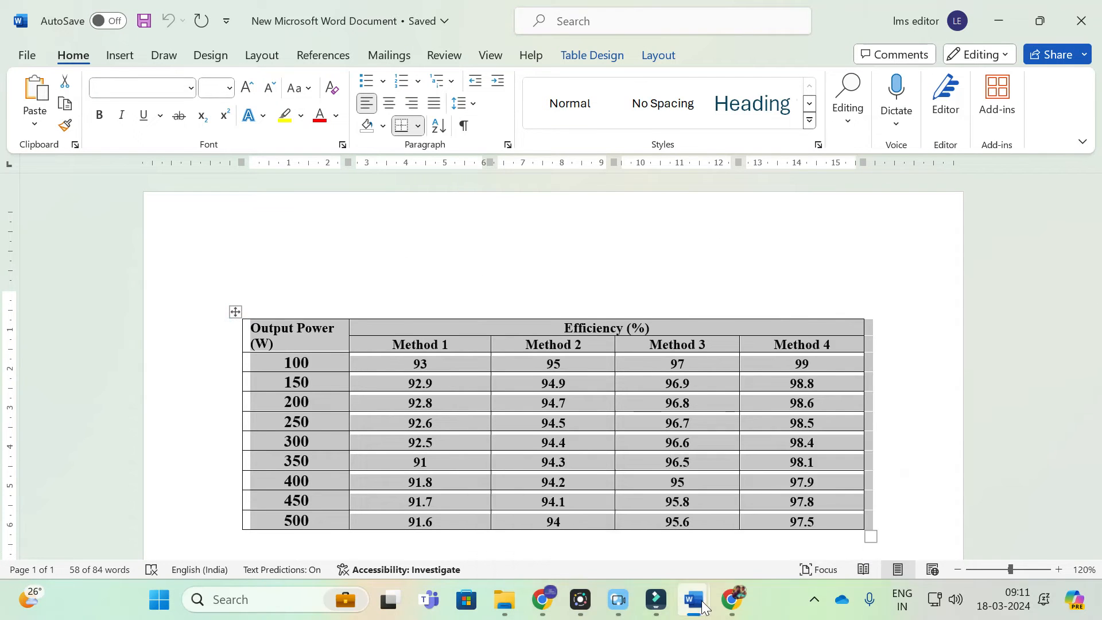
{"action": "mouse_move", "coordinate": [693, 600]}
{"action": "left_click", "coordinate": [598, 543]}
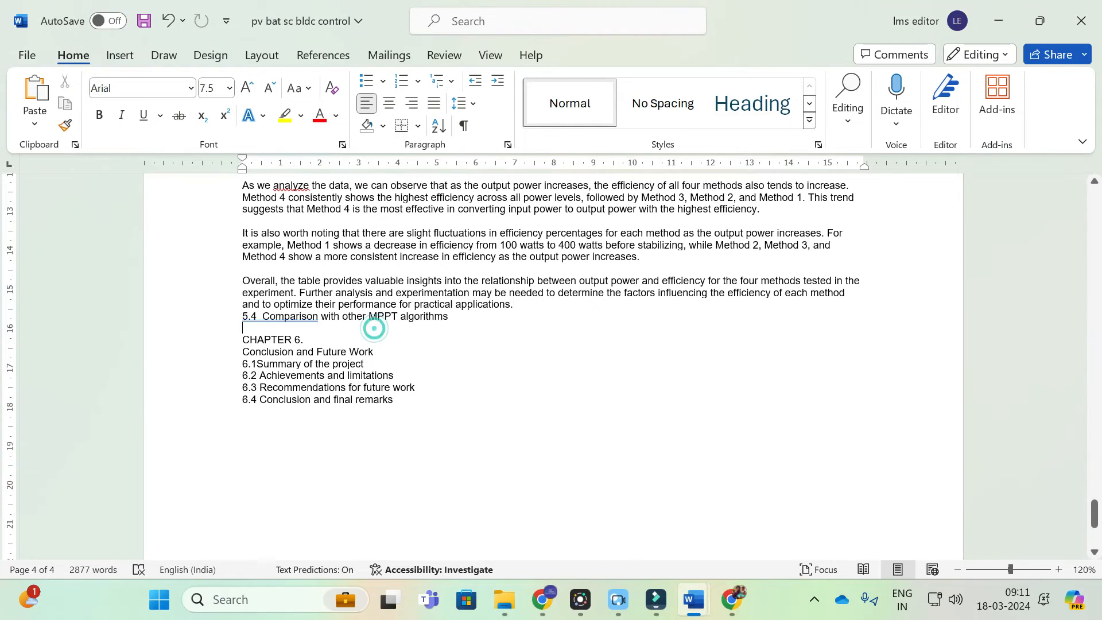
{"action": "key", "text": "ctrl+v"}
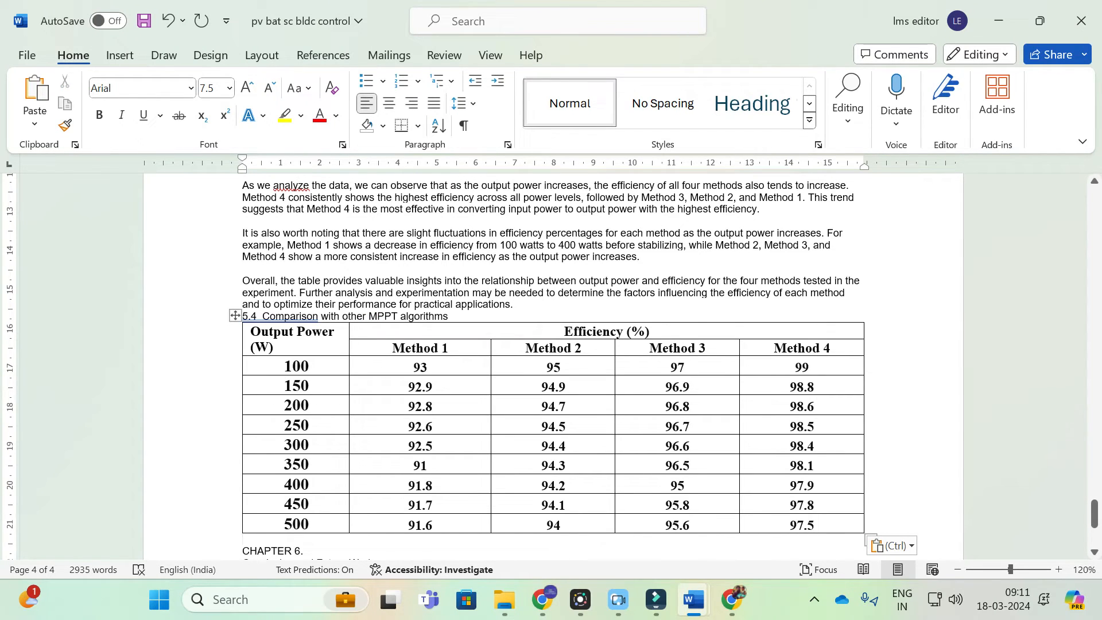
{"action": "scroll", "coordinate": [552, 367], "scroll_direction": "down", "scroll_amount": 5}
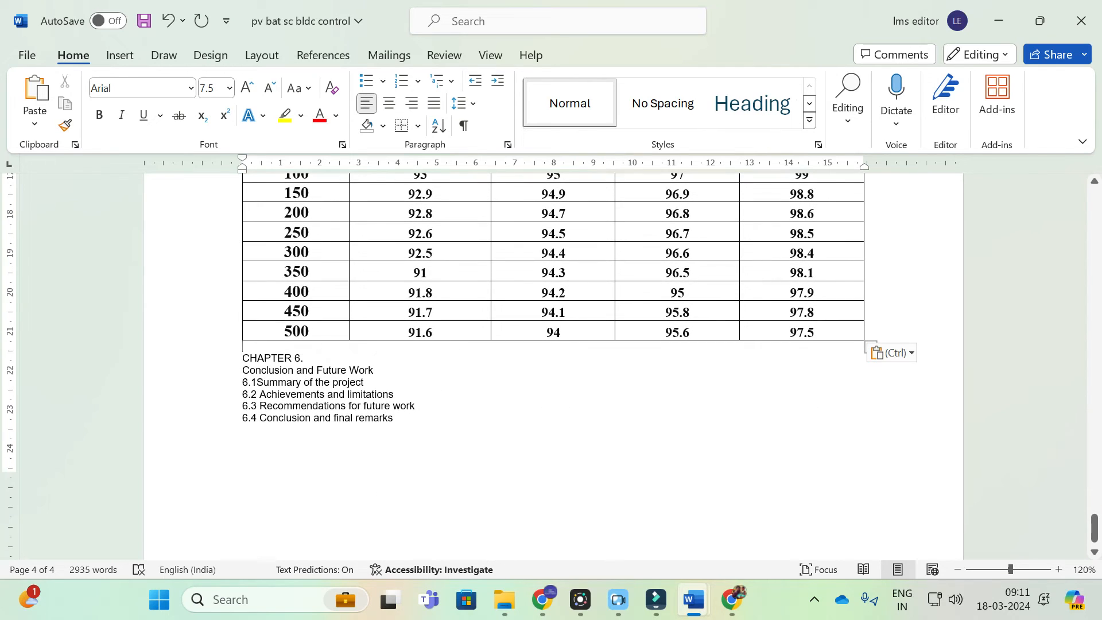
{"action": "key", "text": "Return"}
{"action": "key", "text": "Return"}
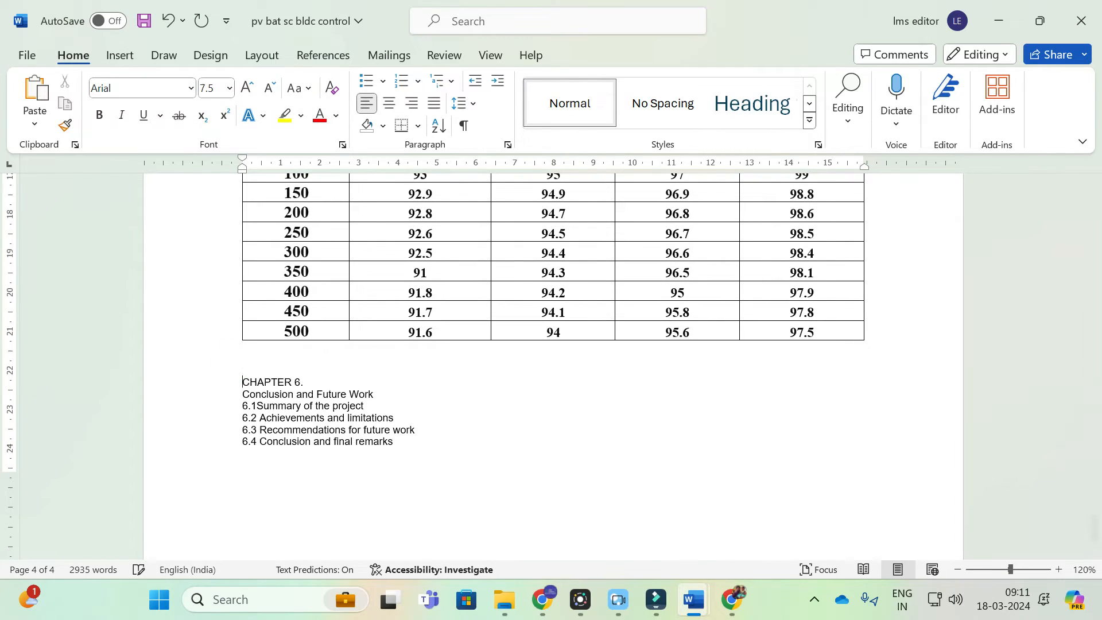
Switch to the LMS AI Generate MATLAB Code page in the browser and reload it to clear the earlier request.
{"action": "left_click", "coordinate": [542, 599]}
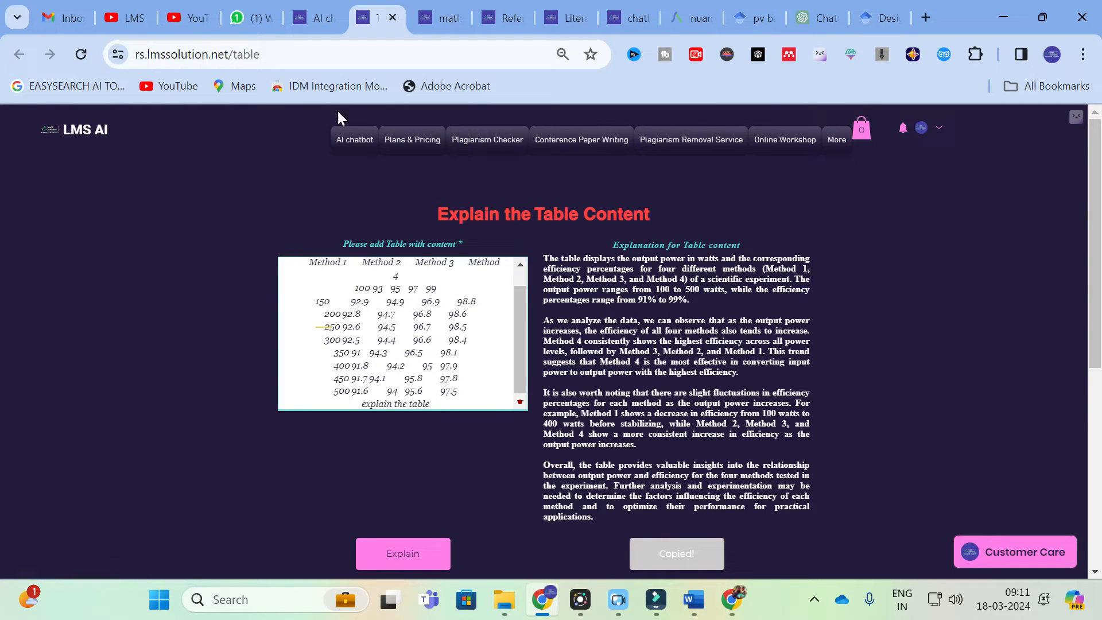
{"action": "left_click", "coordinate": [425, 8]}
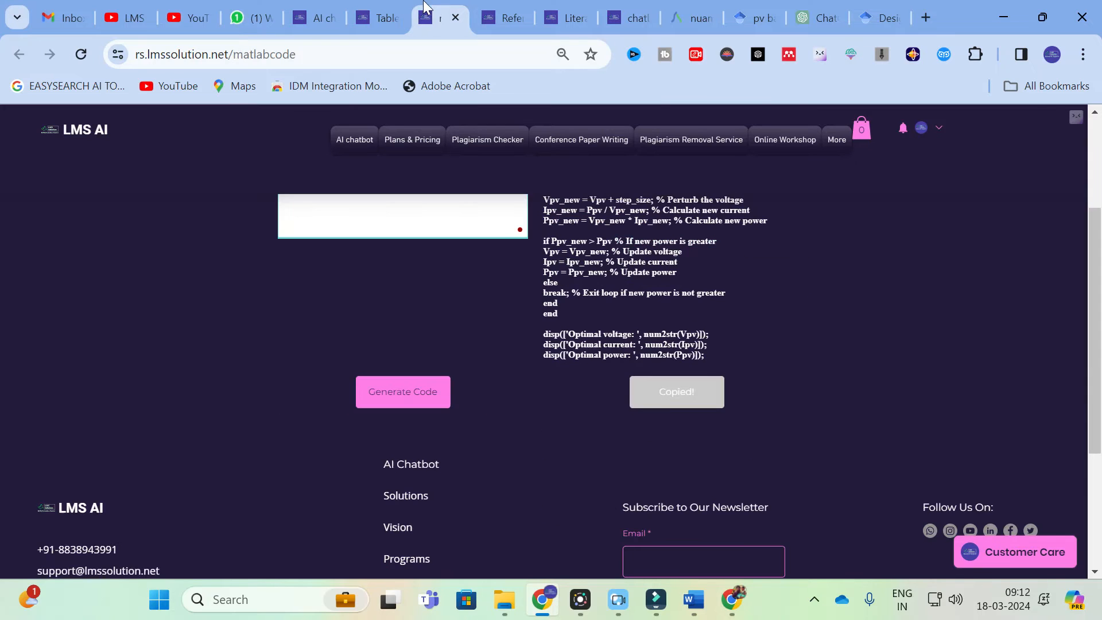
{"action": "scroll", "coordinate": [551, 344], "scroll_direction": "up", "scroll_amount": 3}
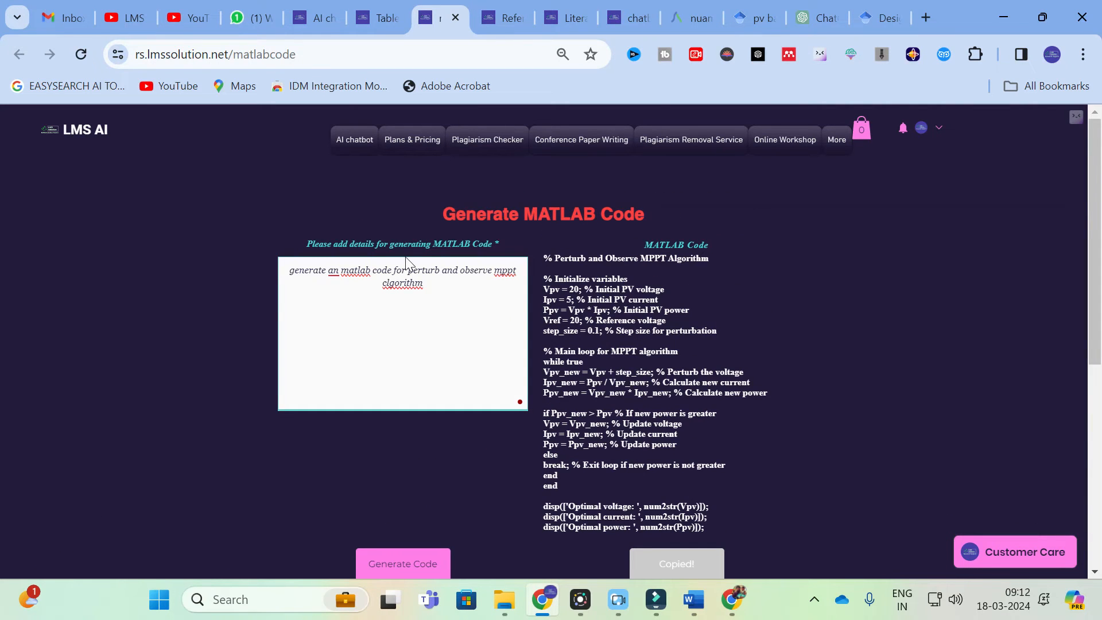
{"action": "key", "text": "F5"}
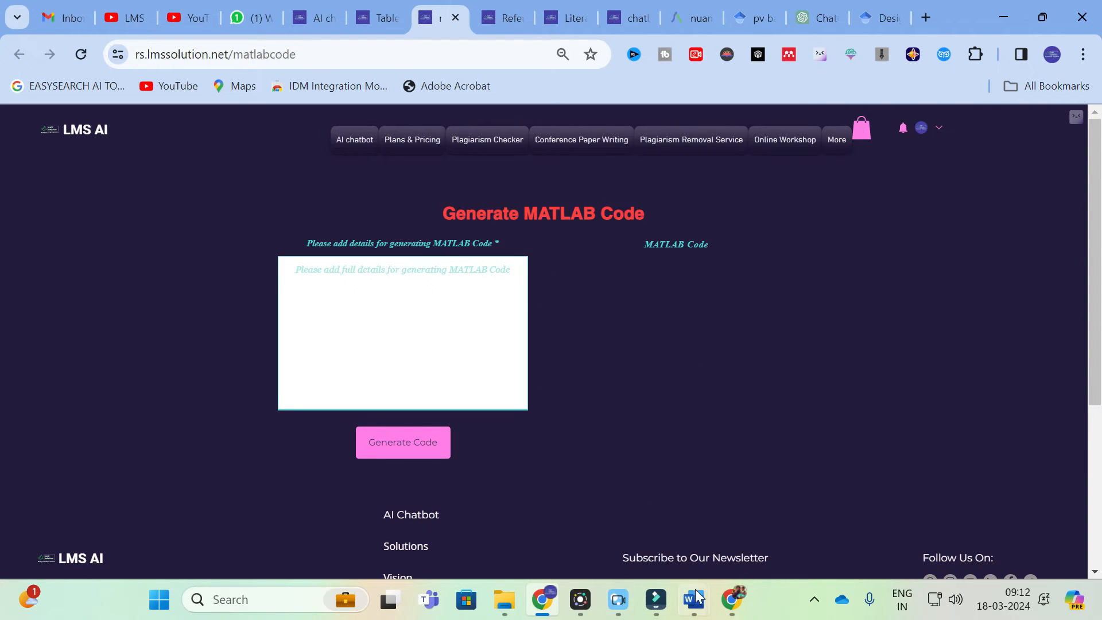
Copy the efficiency table from section 5.4 of the thesis and paste it into the MATLAB code request.
{"action": "mouse_move", "coordinate": [697, 597]}
{"action": "left_click", "coordinate": [618, 529]}
{"action": "scroll", "coordinate": [234, 358], "scroll_direction": "up", "scroll_amount": 2}
{"action": "scroll", "coordinate": [235, 358], "scroll_direction": "down", "scroll_amount": 4}
{"action": "left_click", "coordinate": [234, 265]}
{"action": "key", "text": "ctrl+c"}
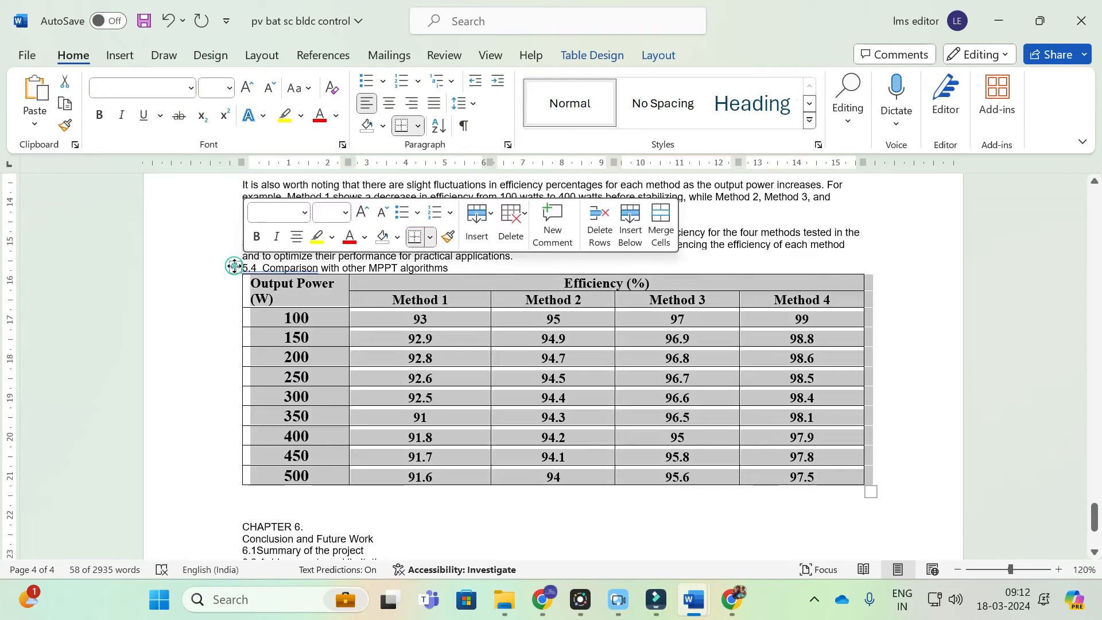
{"action": "left_click", "coordinate": [543, 599]}
{"action": "left_click", "coordinate": [426, 286]}
{"action": "key", "text": "ctrl+v"}
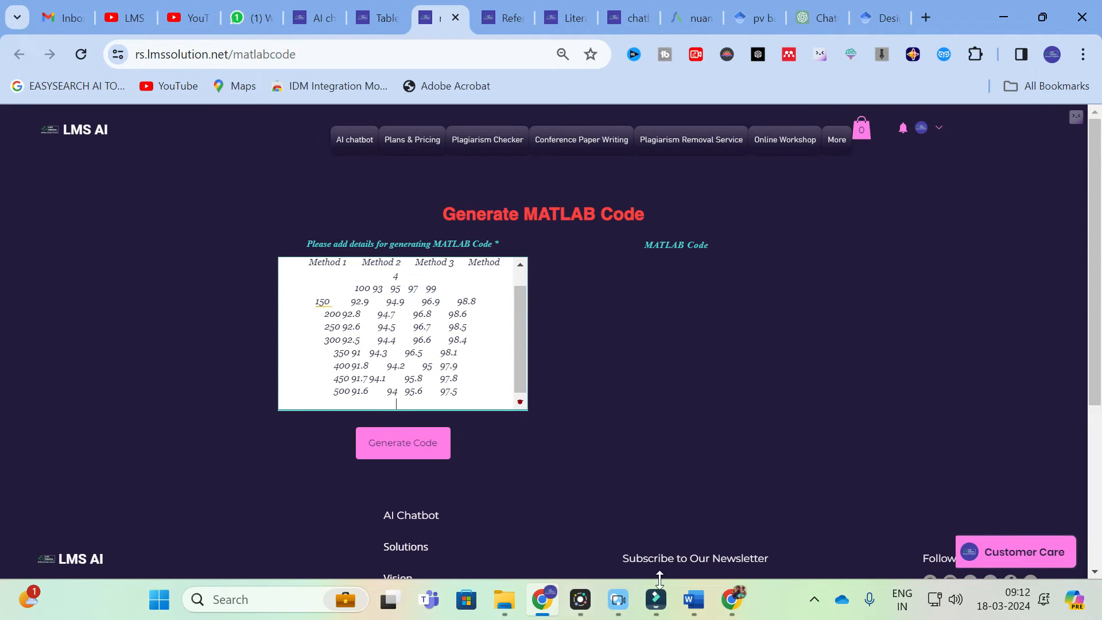
Append the graph request from New Microsoft Word Document, with Output Power (W) on x, Efficiency on y and Methods 1 to 4 in the legend, and generate the code.
{"action": "mouse_move", "coordinate": [694, 600]}
{"action": "left_click", "coordinate": [774, 540]}
{"action": "scroll", "coordinate": [389, 347], "scroll_direction": "down", "scroll_amount": 3}
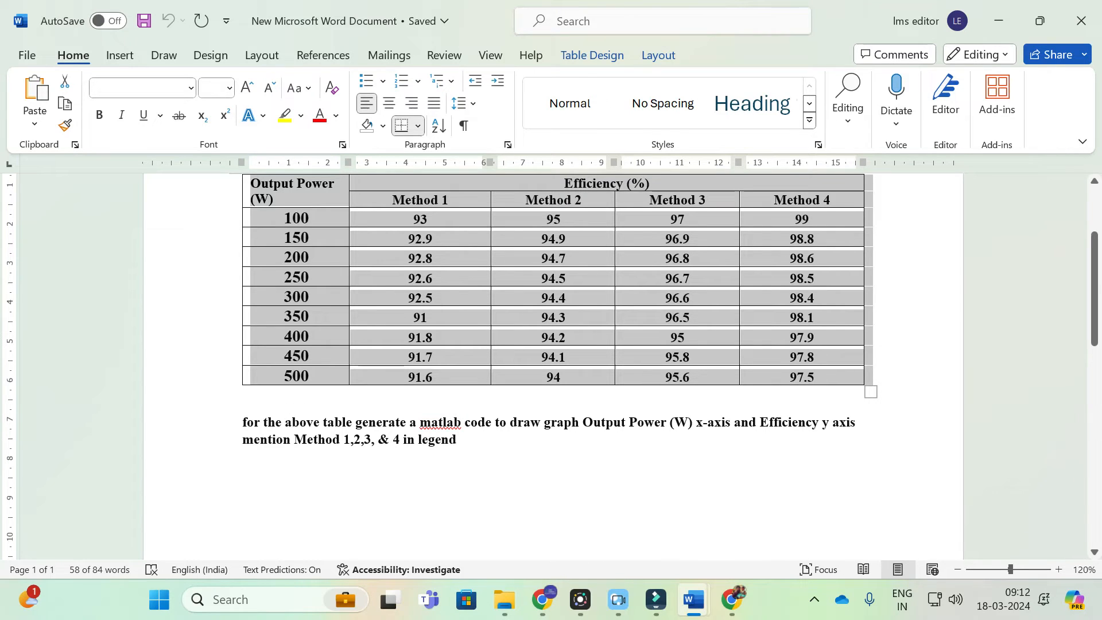
{"action": "double_click", "coordinate": [236, 422]}
{"action": "key", "text": "ctrl+c"}
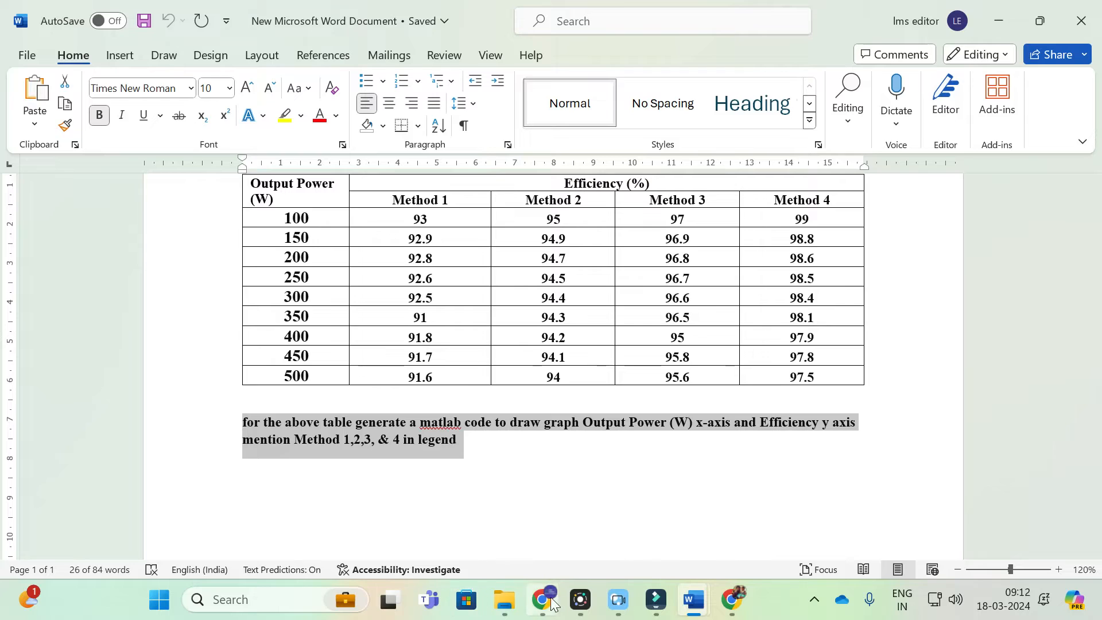
{"action": "left_click", "coordinate": [551, 603]}
{"action": "key", "text": "ctrl+v"}
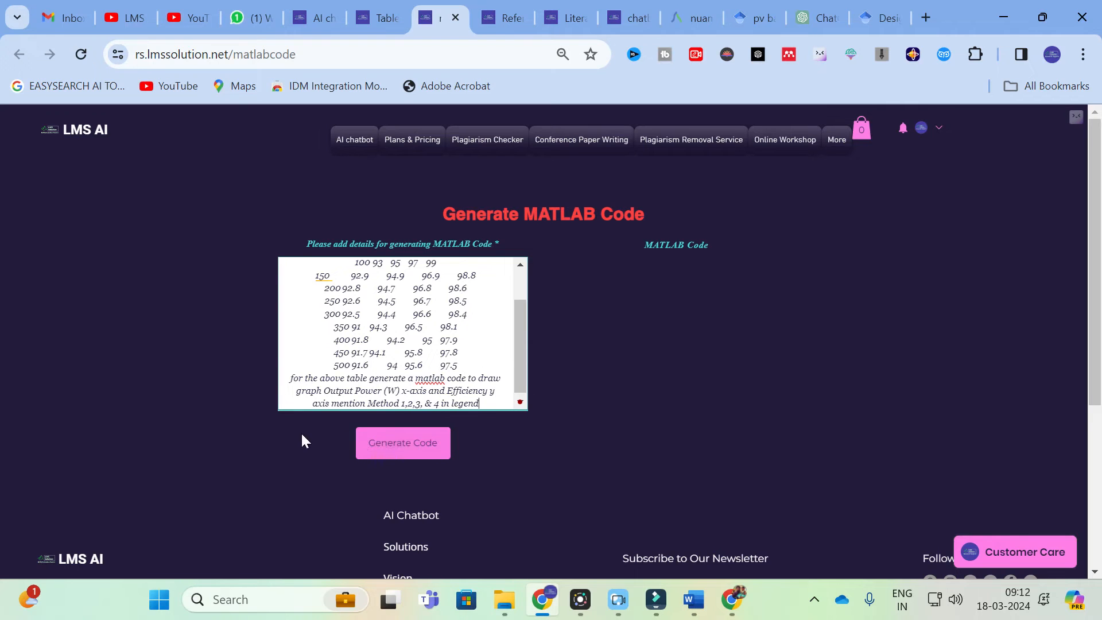
{"action": "left_click", "coordinate": [402, 445]}
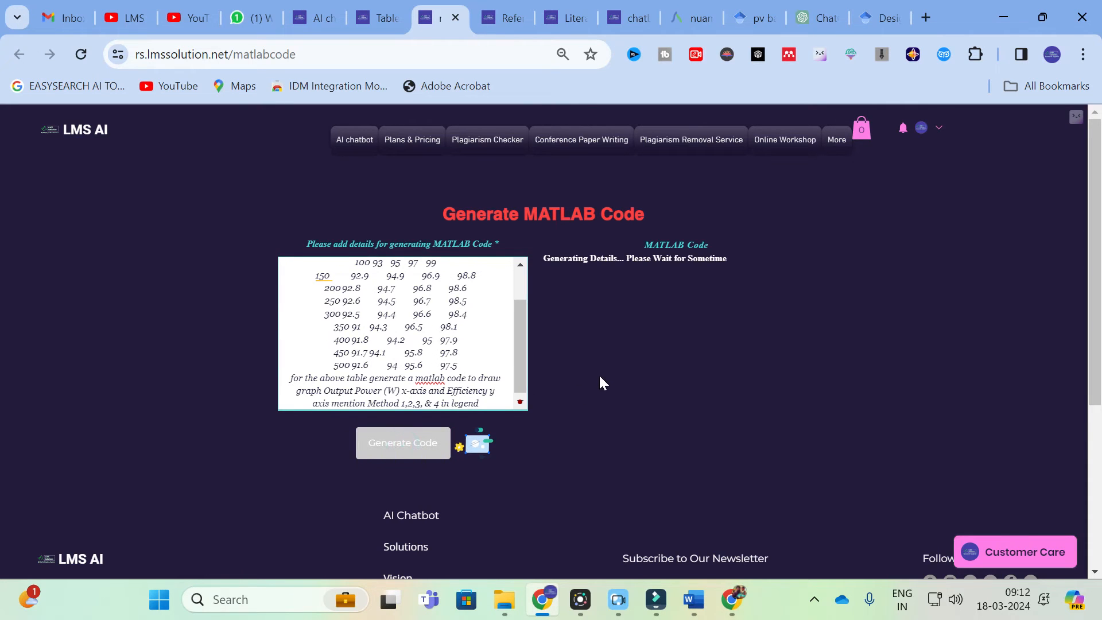
Minimize the open windows and launch MATLAB R2022b from the desktop.
{"action": "left_click", "coordinate": [999, 7]}
{"action": "left_click", "coordinate": [999, 7]}
{"action": "left_click", "coordinate": [999, 8]}
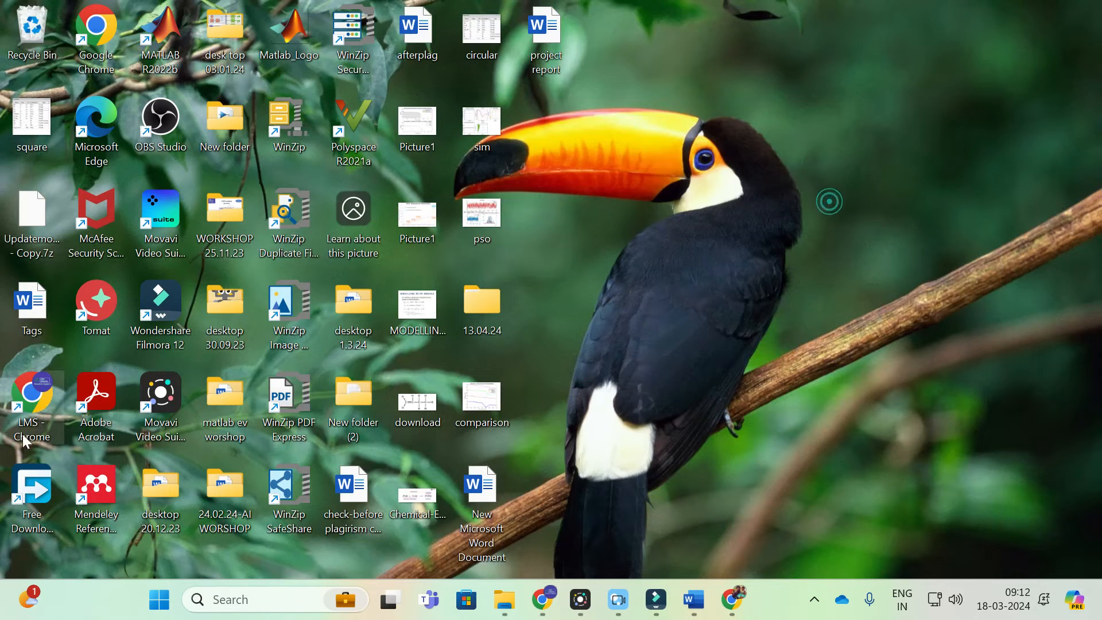
{"action": "double_click", "coordinate": [162, 36]}
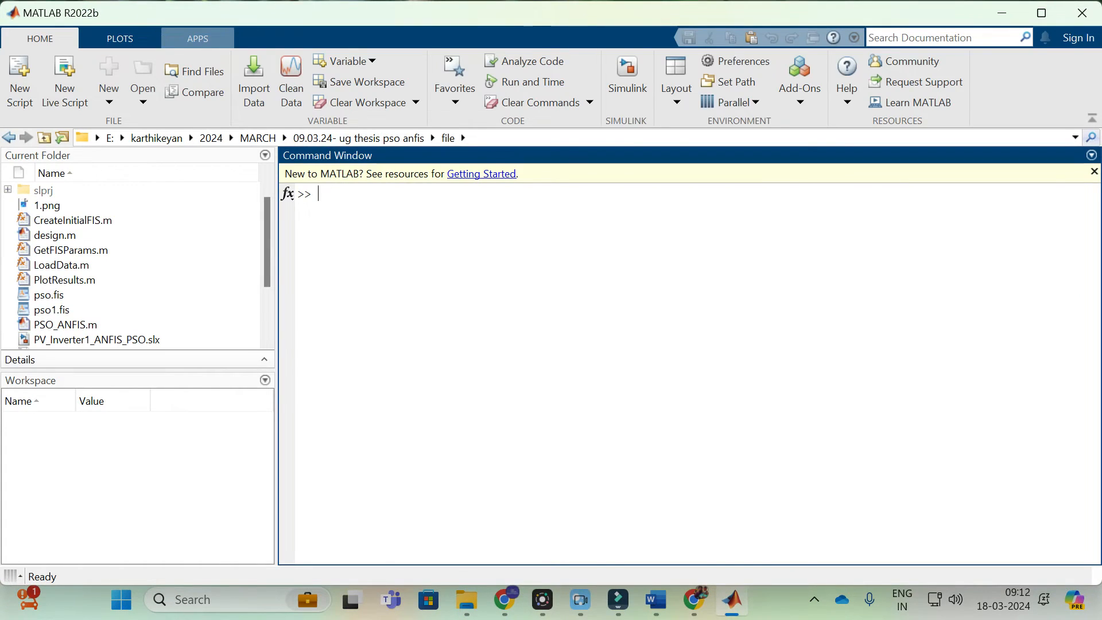
Copy the generated plotting code from the browser and run it in the MATLAB Command Window.
{"action": "left_click", "coordinate": [505, 600]}
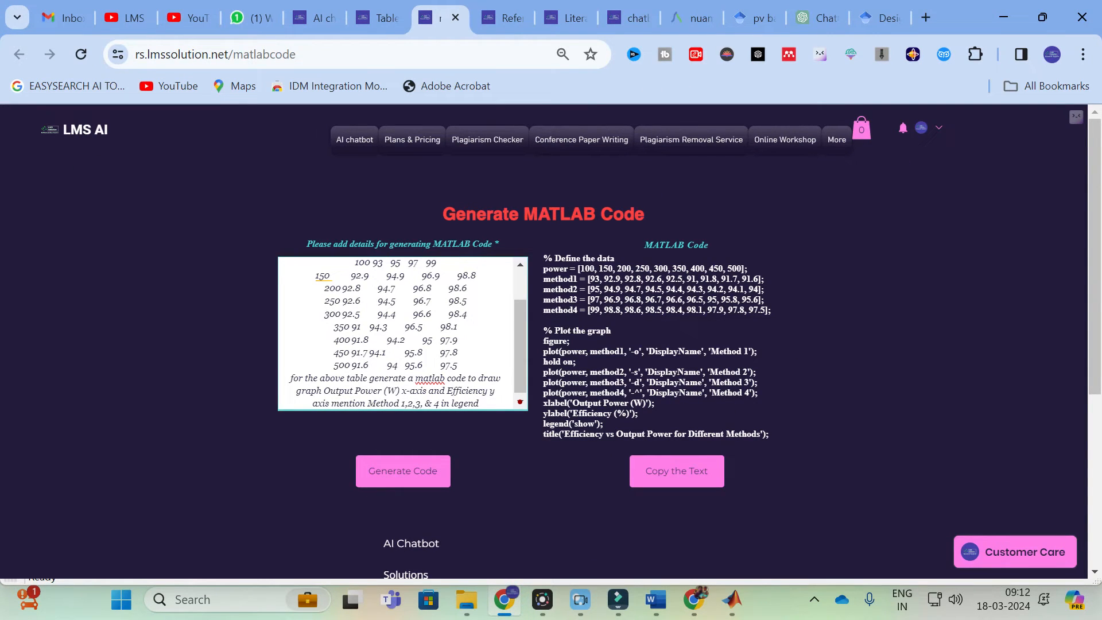
{"action": "left_click", "coordinate": [666, 473]}
{"action": "left_click", "coordinate": [728, 596]}
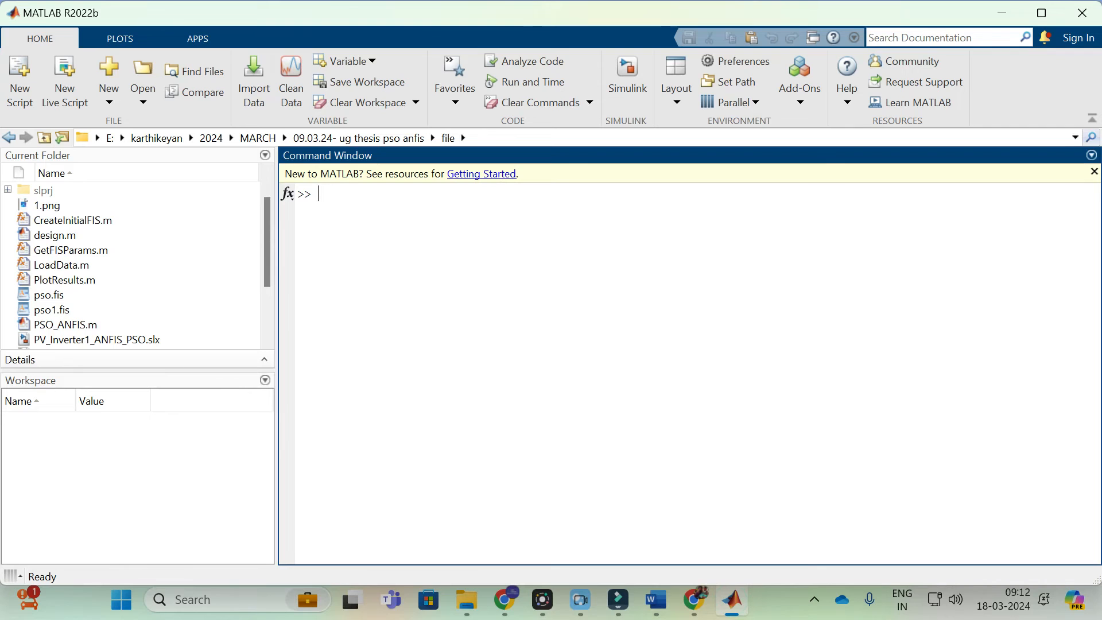
{"action": "key", "text": "ctrl+v"}
{"action": "key", "text": "Return"}
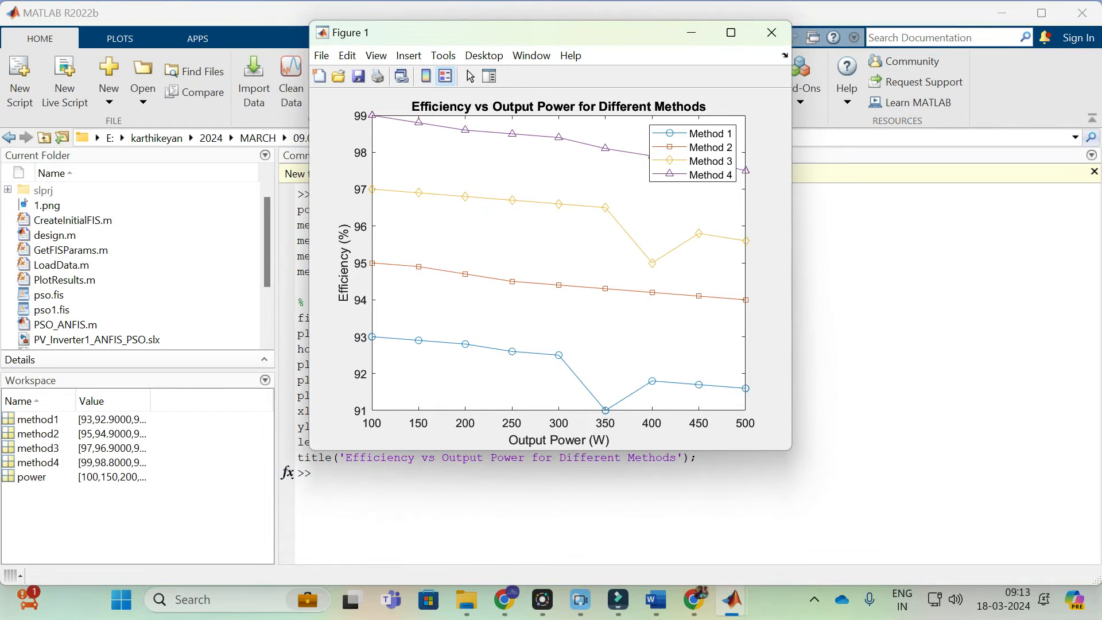
Set the rendering resolution to 300 dpi in the efficiency graph's export setup and apply it to the figure.
{"action": "left_click_drag", "start_coordinate": [585, 38], "coordinate": [572, 124]}
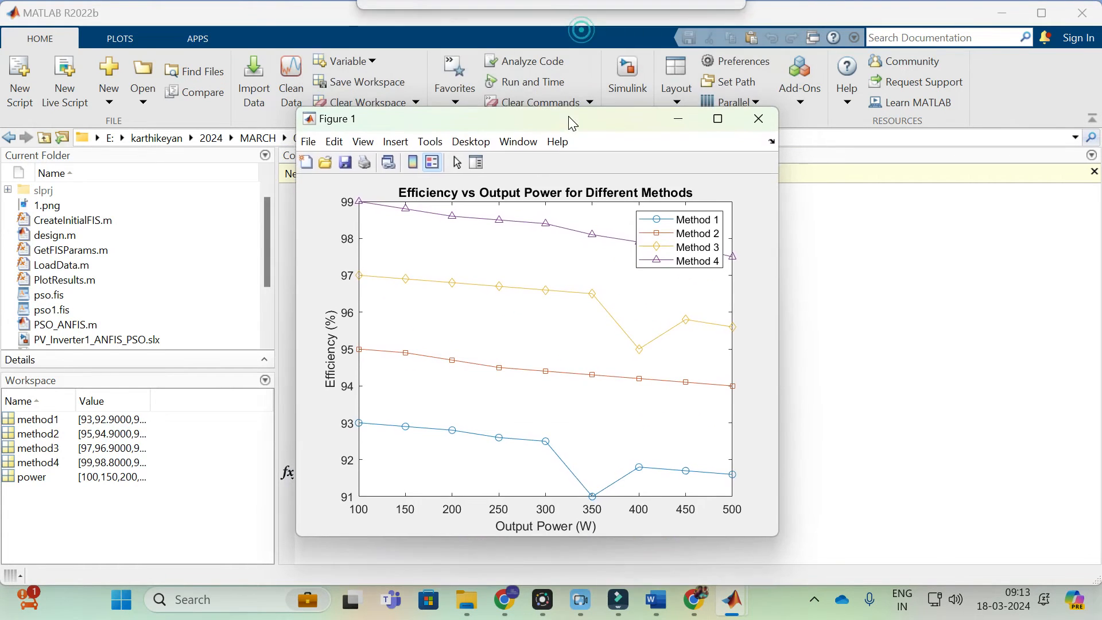
{"action": "left_click", "coordinate": [308, 142]}
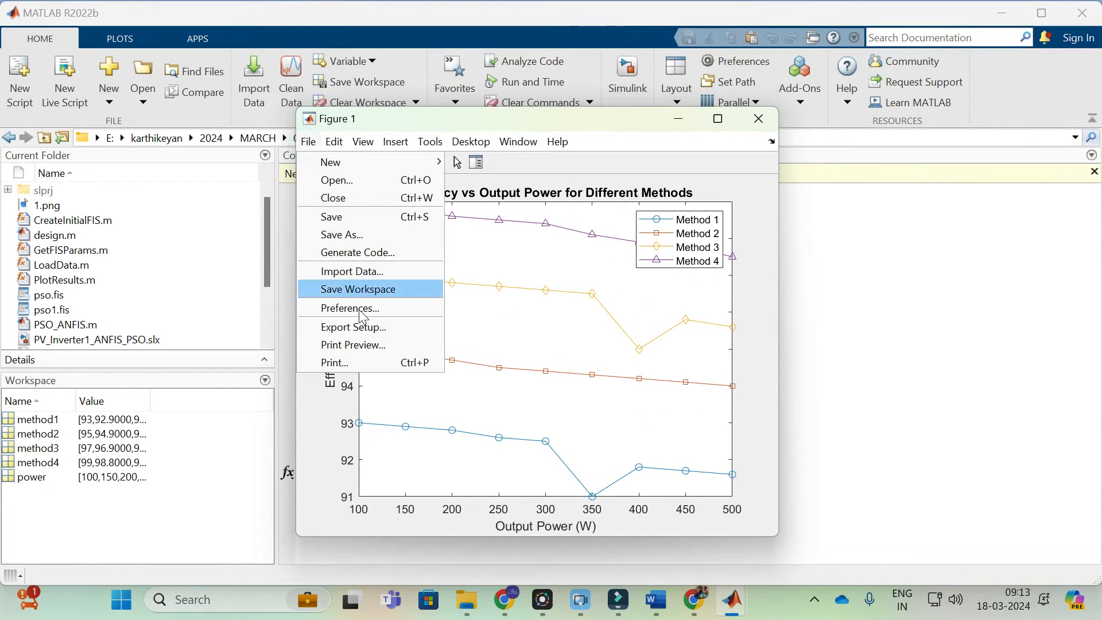
{"action": "left_click", "coordinate": [362, 328]}
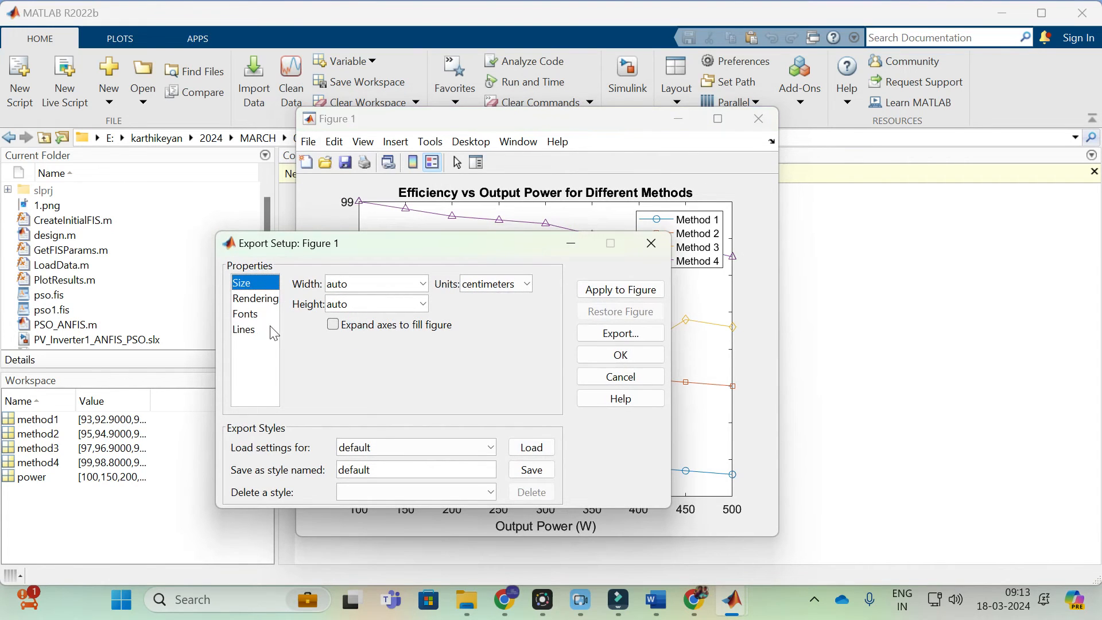
{"action": "left_click", "coordinate": [267, 299]}
{"action": "left_click", "coordinate": [481, 346]}
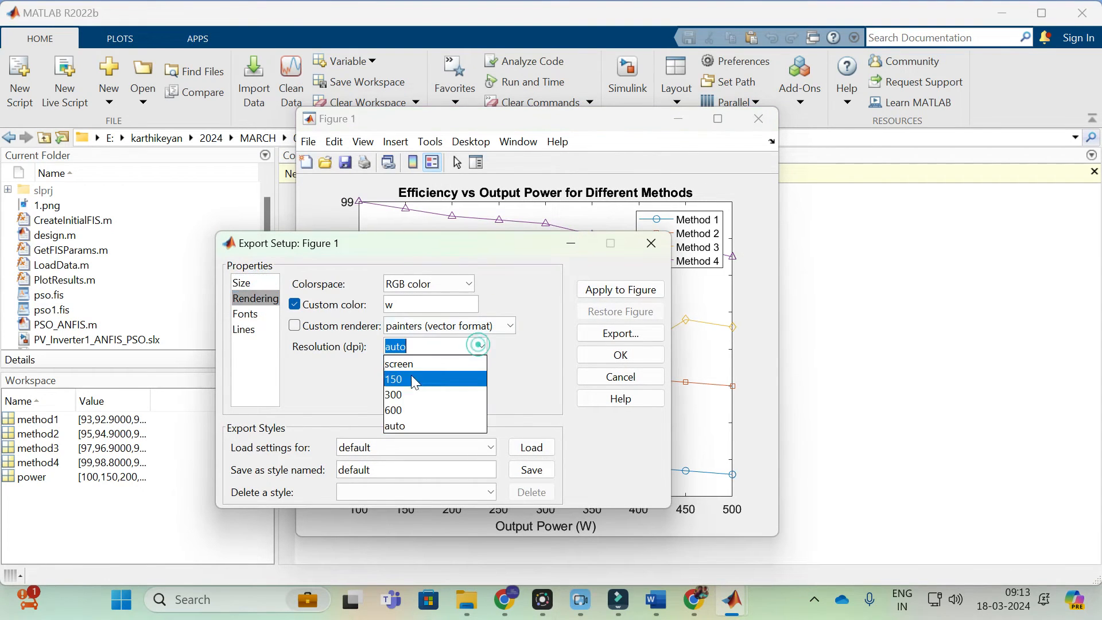
{"action": "left_click", "coordinate": [412, 395]}
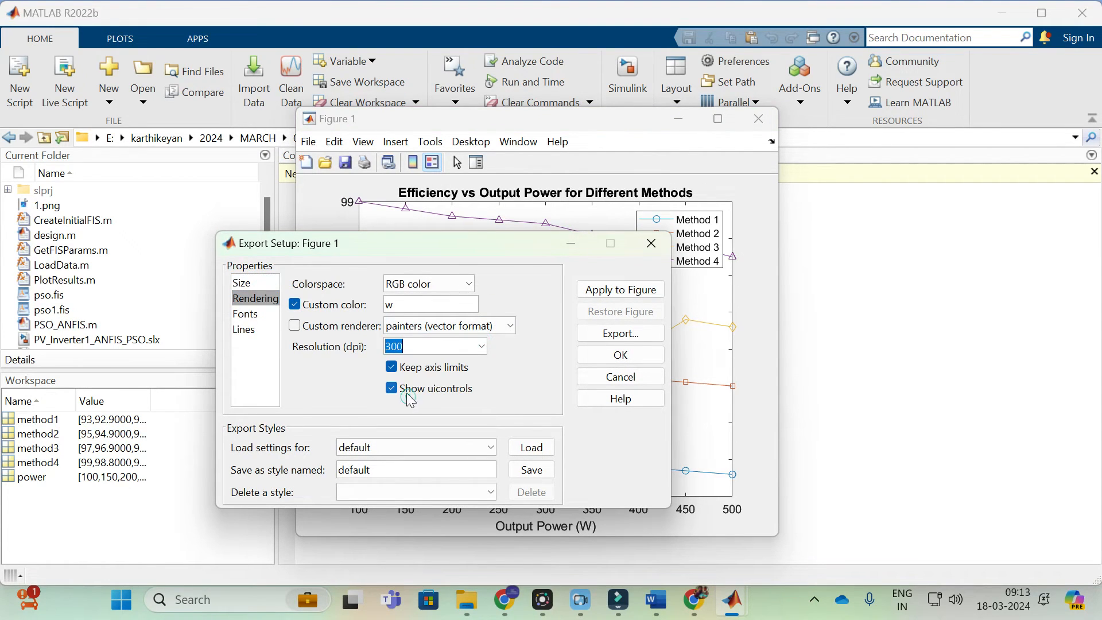
{"action": "left_click", "coordinate": [630, 290]}
Export the efficiency graph to the Desktop as a JPEG image named untitled.
{"action": "left_click", "coordinate": [620, 333]}
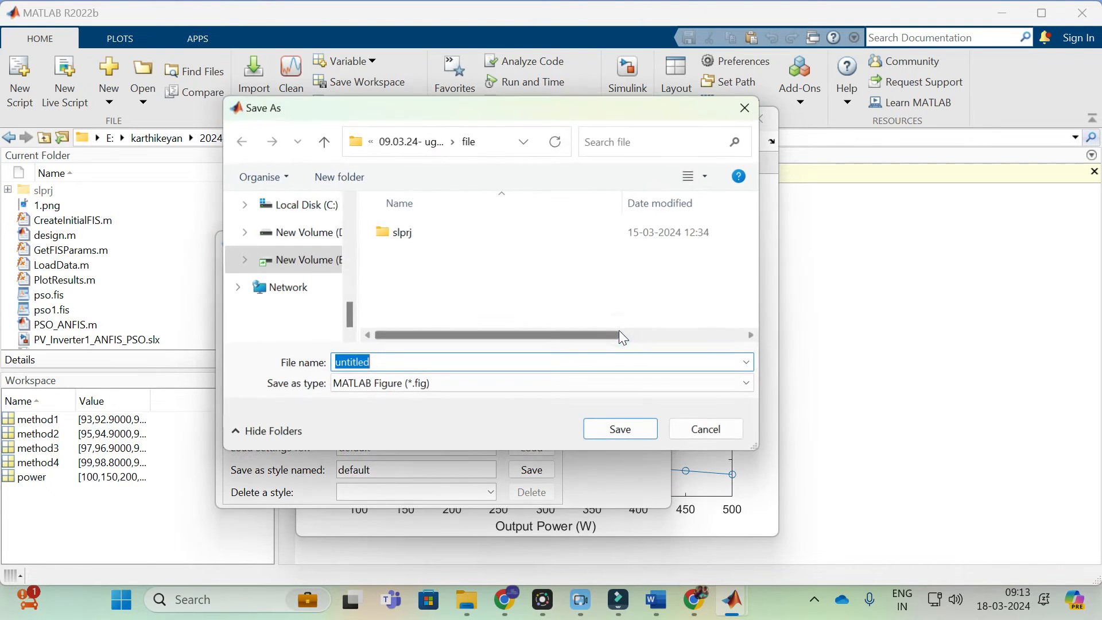
{"action": "left_click", "coordinate": [409, 385]}
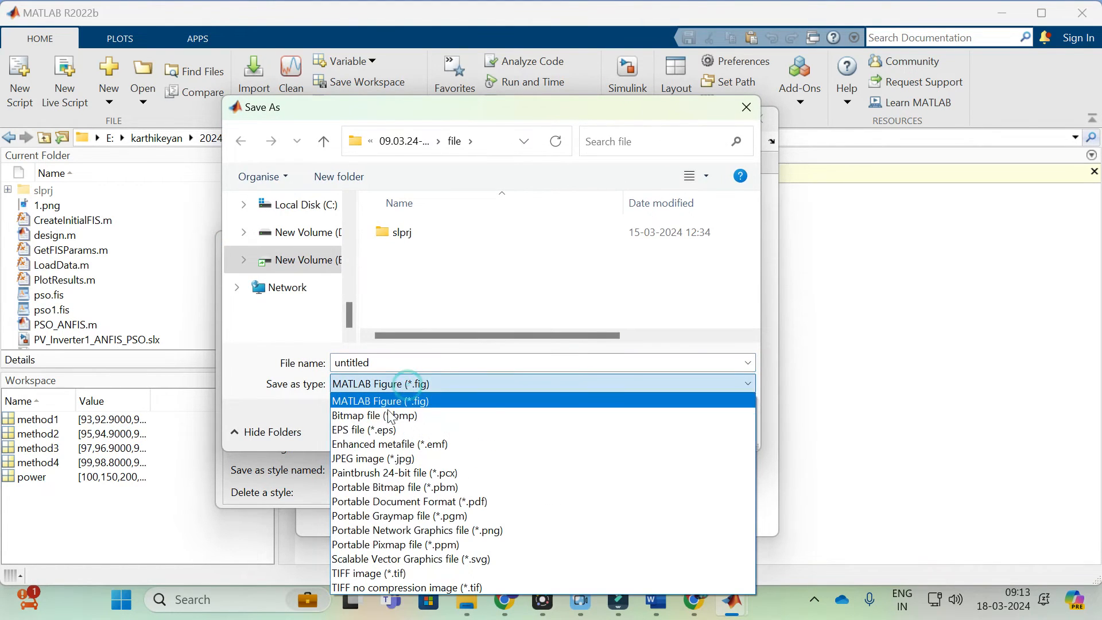
{"action": "left_click", "coordinate": [376, 459]}
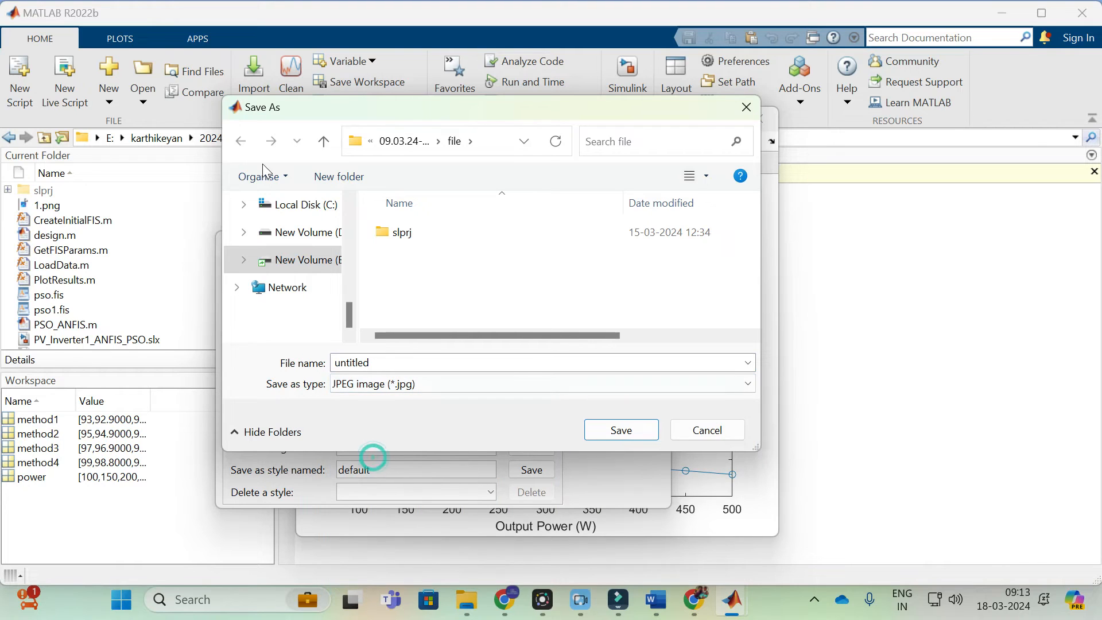
{"action": "scroll", "coordinate": [299, 293], "scroll_direction": "up", "scroll_amount": 3}
{"action": "left_click", "coordinate": [287, 232]}
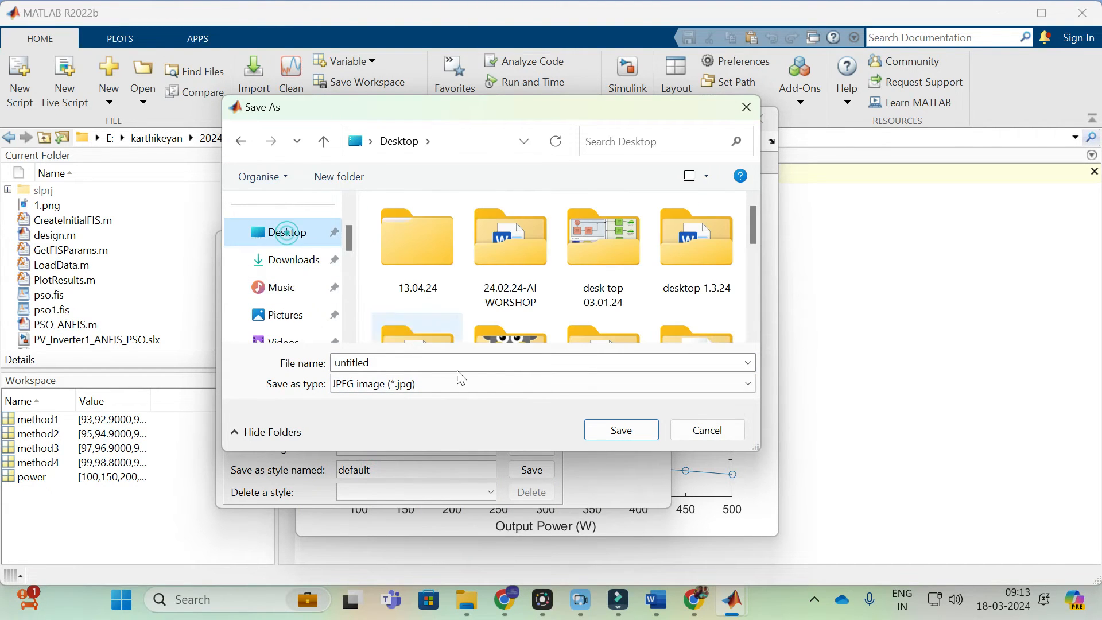
{"action": "left_click", "coordinate": [620, 431]}
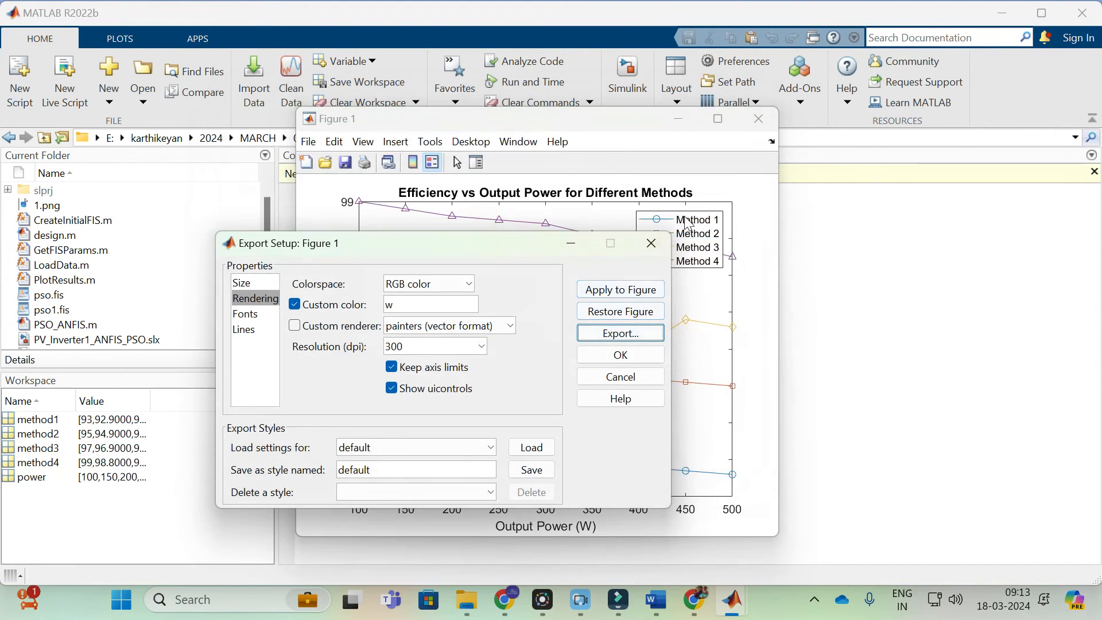
Close the export setup and minimize the figure and MATLAB windows to reach the desktop.
{"action": "left_click", "coordinate": [635, 250]}
{"action": "left_click", "coordinate": [678, 120]}
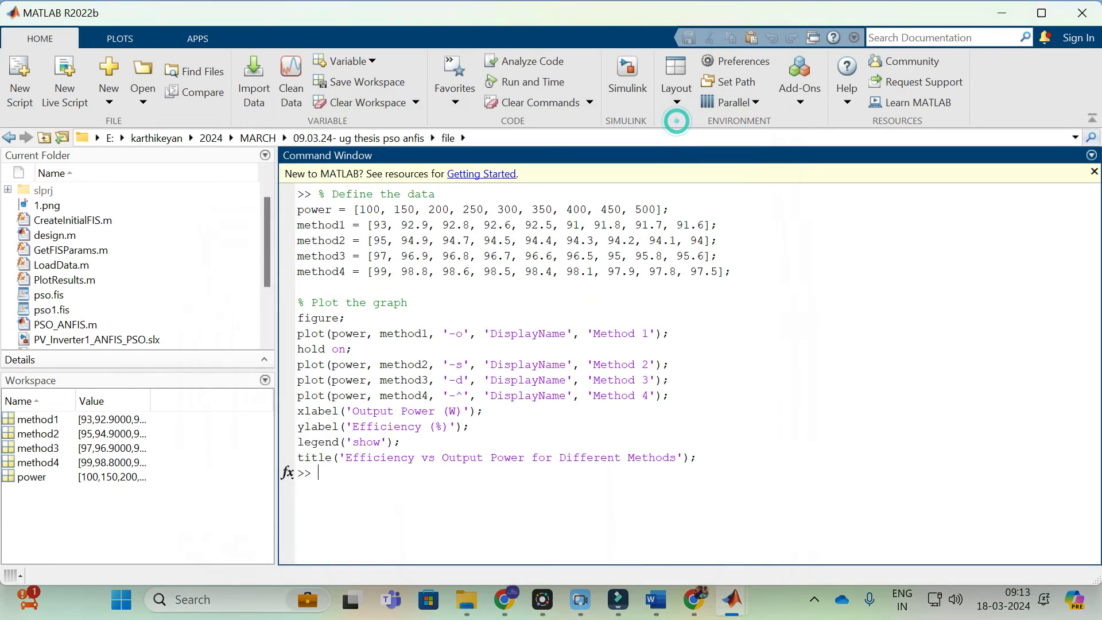
{"action": "left_click", "coordinate": [1002, 17]}
{"action": "left_click", "coordinate": [1002, 10]}
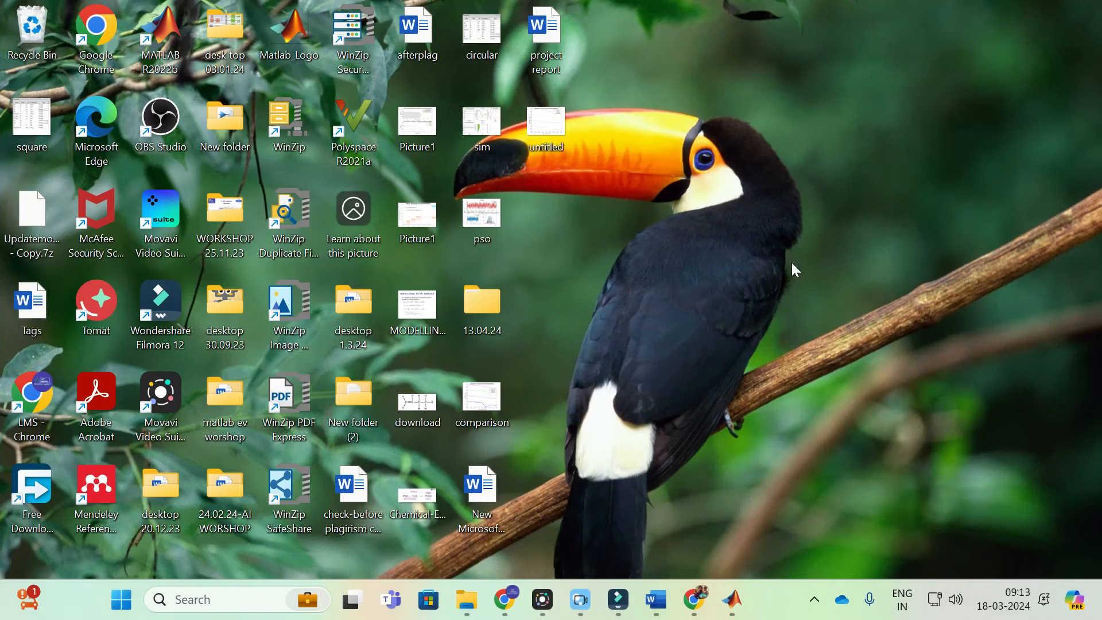
Copy the untitled image from the desktop and paste it below the efficiency table in the pv bat sc bldc control Word document.
{"action": "right_click", "coordinate": [559, 119]}
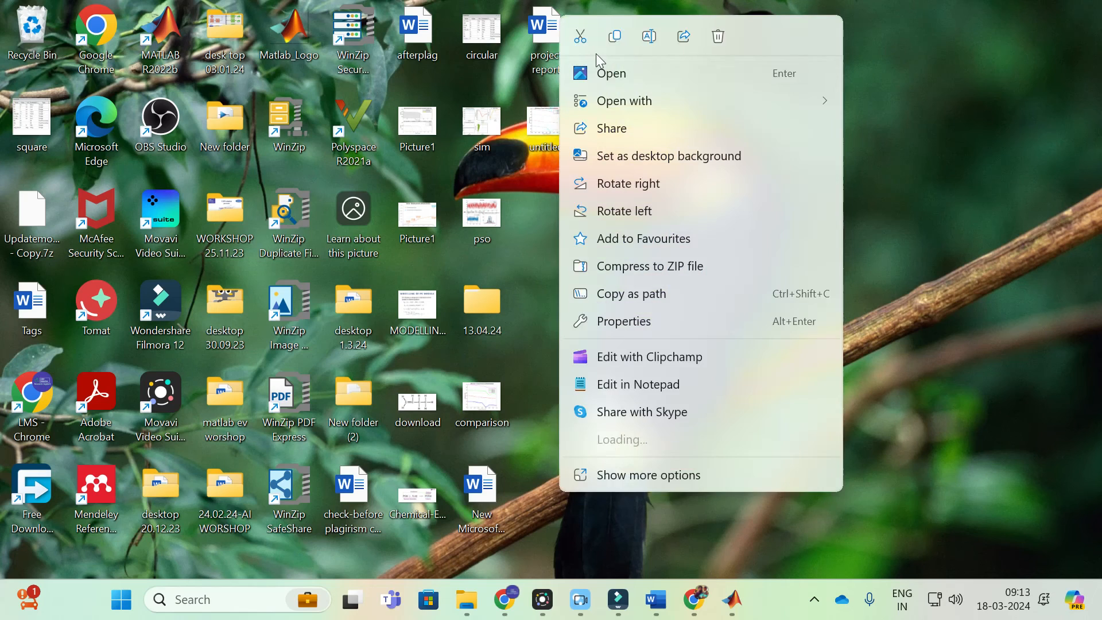
{"action": "left_click", "coordinate": [615, 36]}
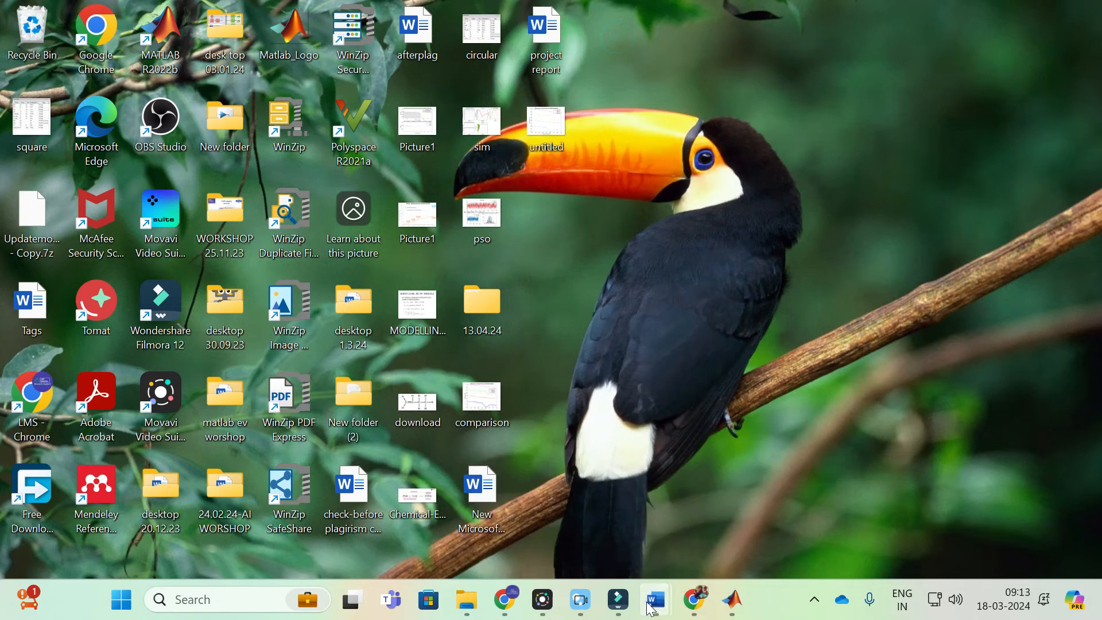
{"action": "mouse_move", "coordinate": [655, 600]}
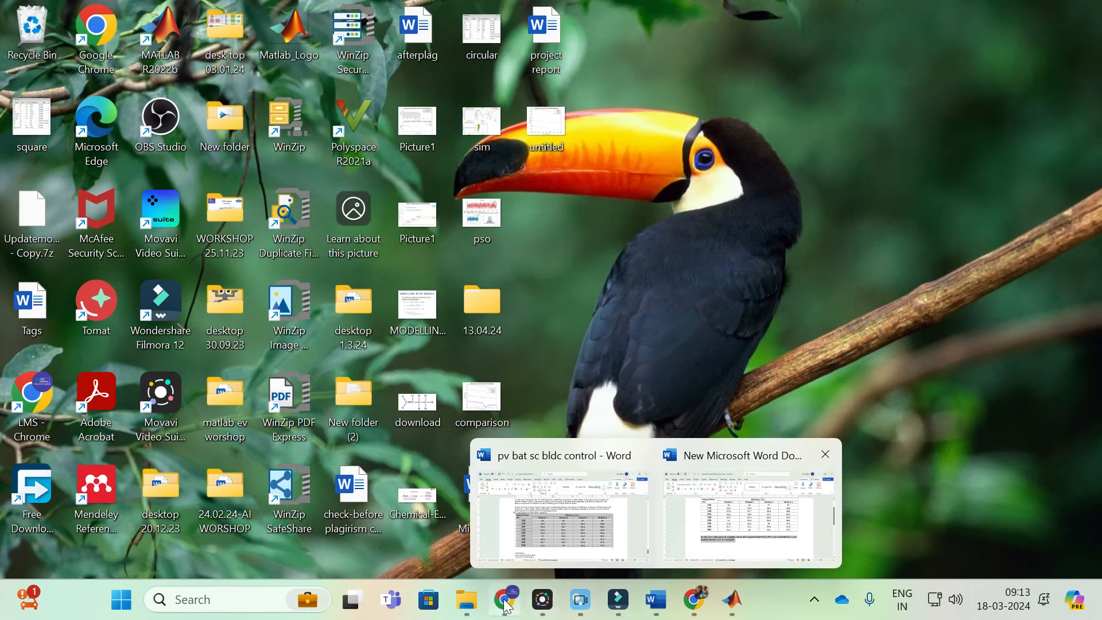
{"action": "left_click", "coordinate": [504, 603]}
{"action": "left_click", "coordinate": [656, 600]}
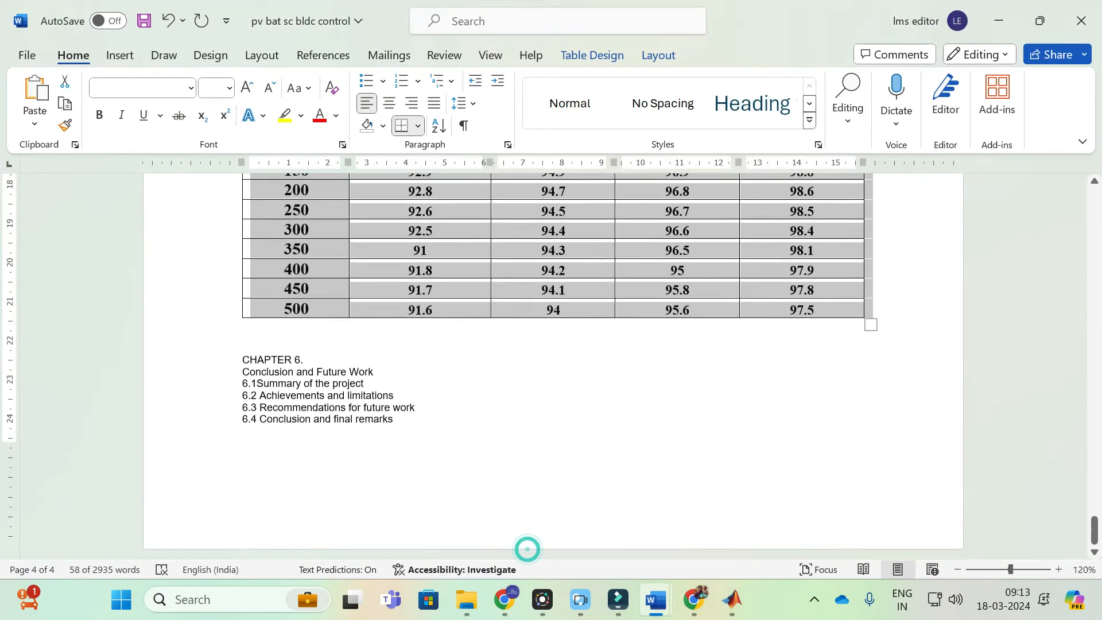
{"action": "left_click", "coordinate": [359, 334]}
{"action": "key", "text": "Return"}
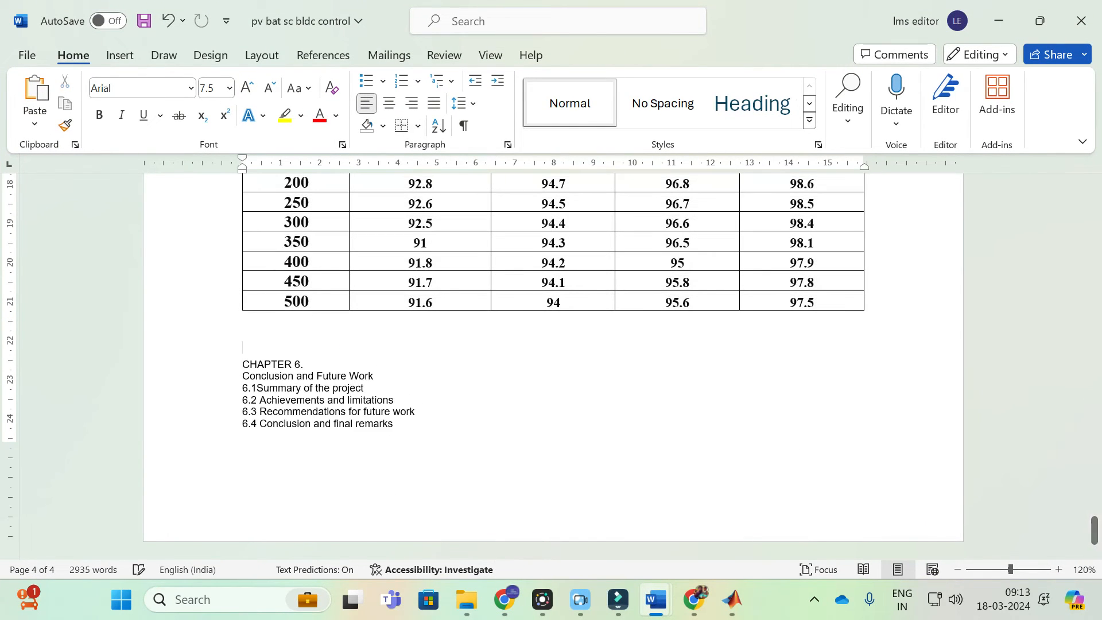
{"action": "key", "text": "ctrl+v"}
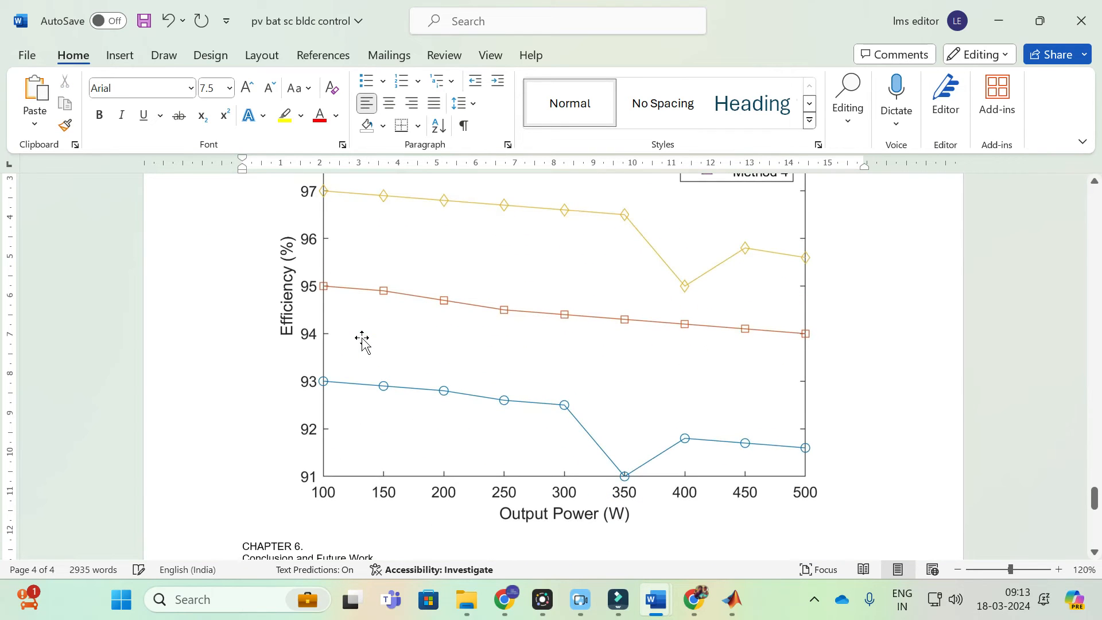
Shrink the pasted efficiency graph proportionally to about 12 cm wide.
{"action": "scroll", "coordinate": [580, 305], "scroll_direction": "down", "scroll_amount": 3}
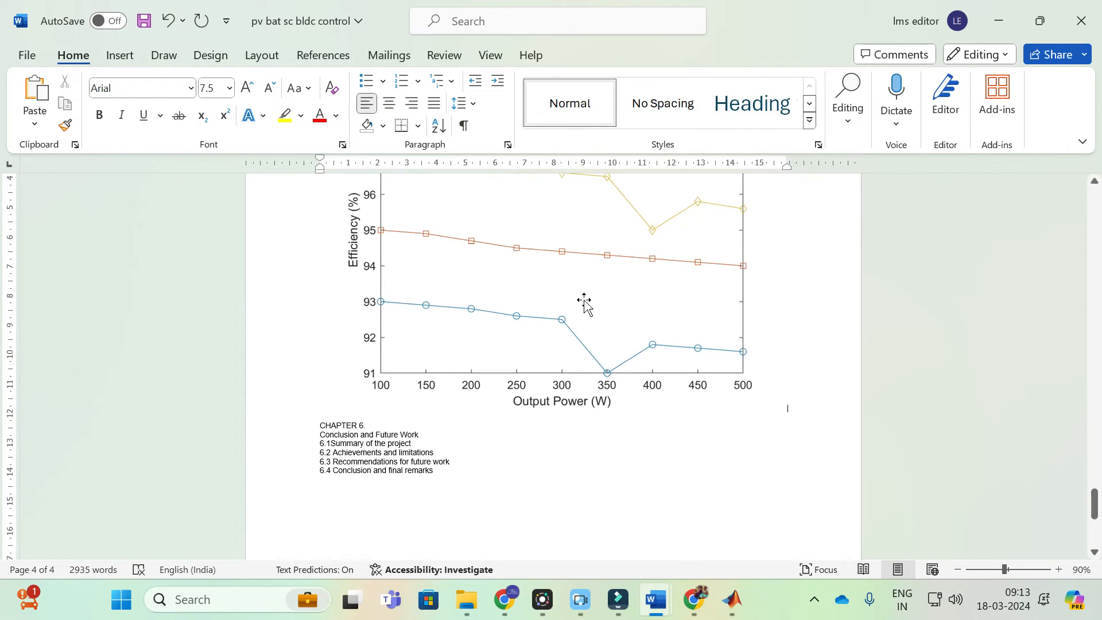
{"action": "left_click", "coordinate": [578, 299]}
{"action": "left_click_drag", "start_coordinate": [788, 412], "coordinate": [666, 333]}
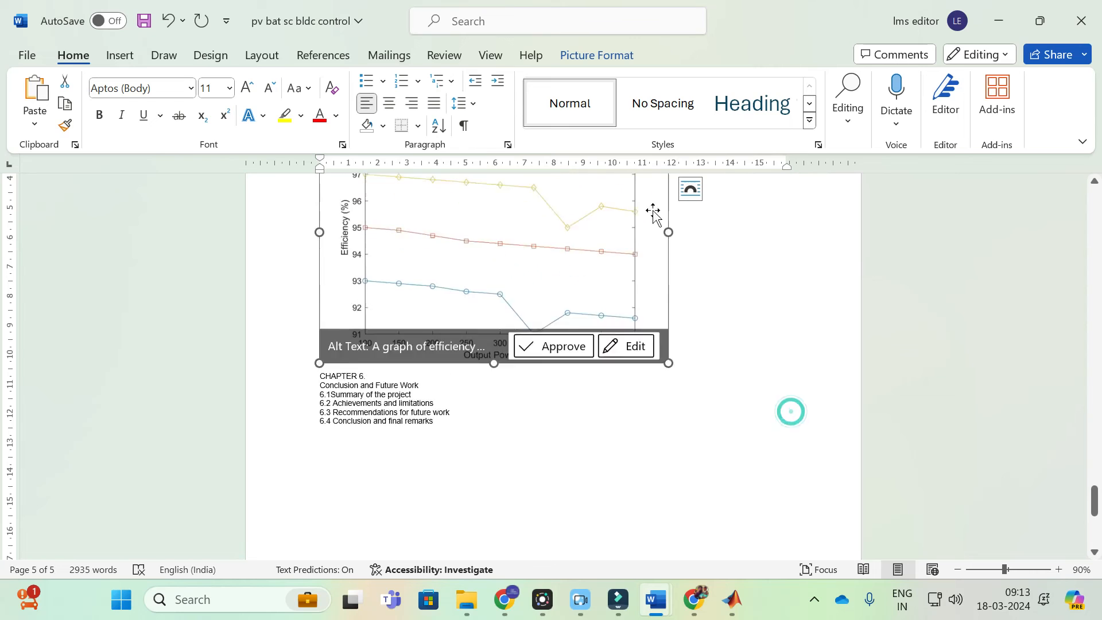
{"action": "left_click", "coordinate": [375, 451]}
{"action": "left_click", "coordinate": [440, 464]}
{"action": "key", "text": "Return"}
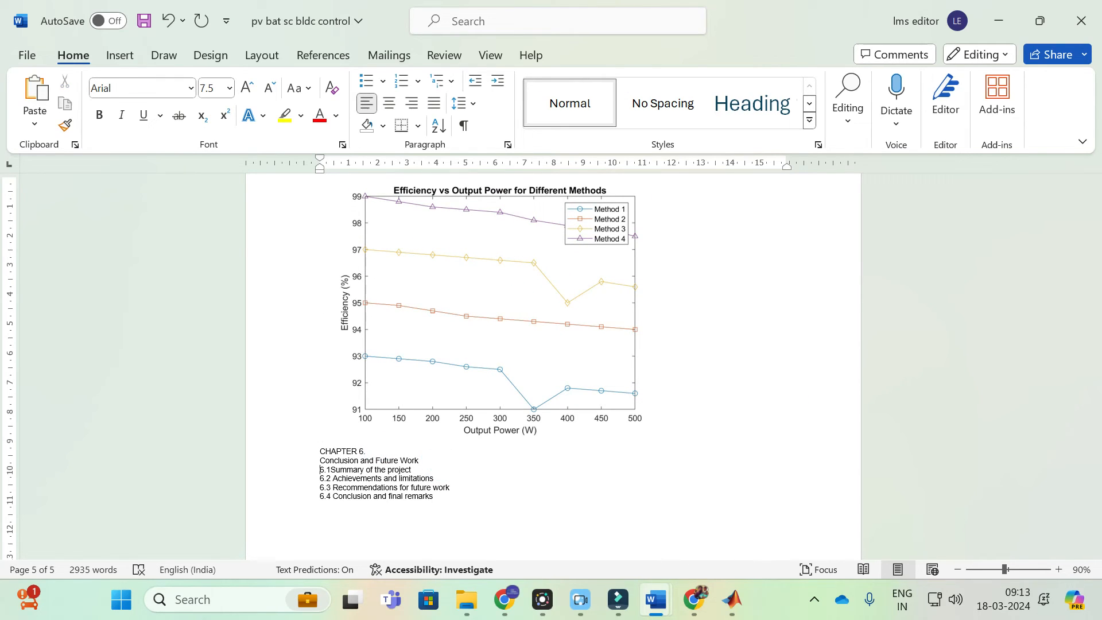
{"action": "scroll", "coordinate": [367, 517], "scroll_direction": "up", "scroll_amount": 5}
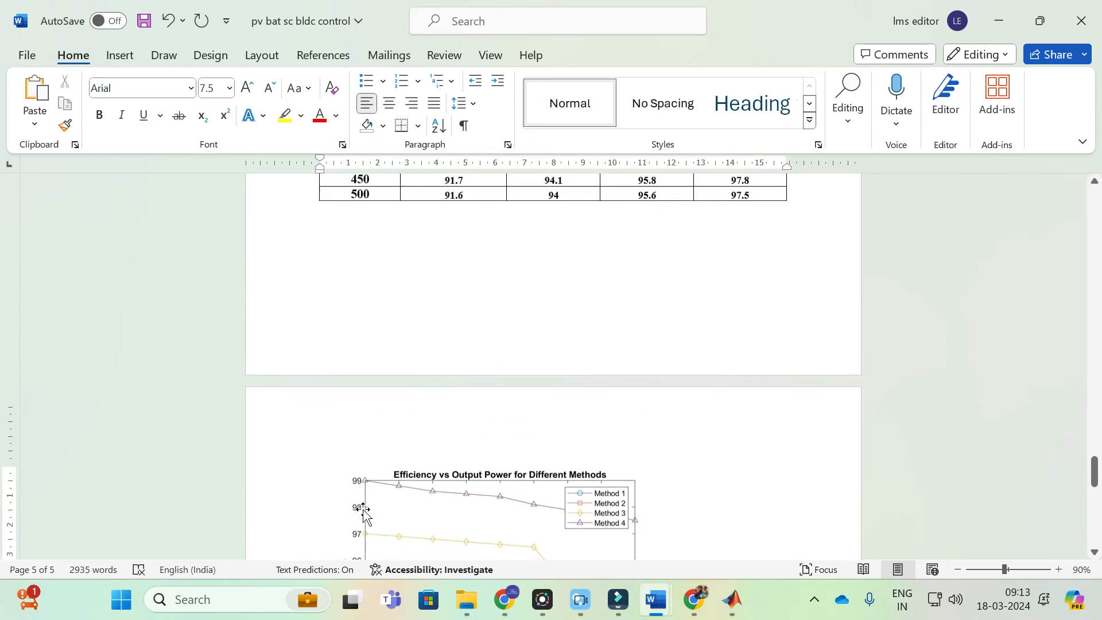
Switch to the browser and reload the LMS AI ChatBot page for a new question.
{"action": "left_click", "coordinate": [505, 599]}
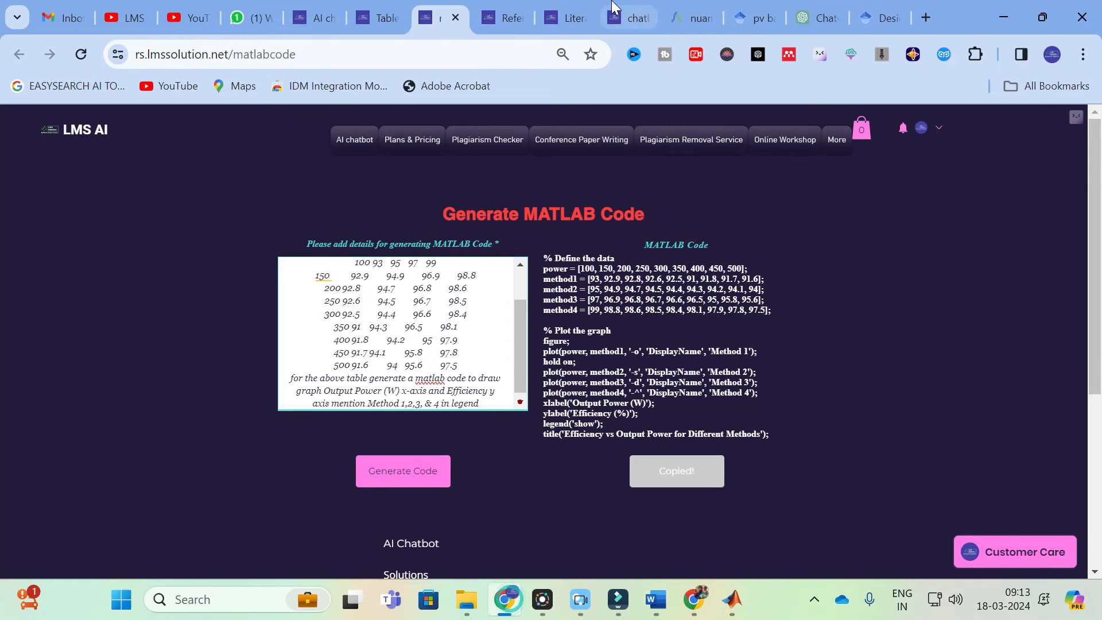
{"action": "left_click", "coordinate": [623, 18]}
{"action": "scroll", "coordinate": [471, 412], "scroll_direction": "up", "scroll_amount": 3}
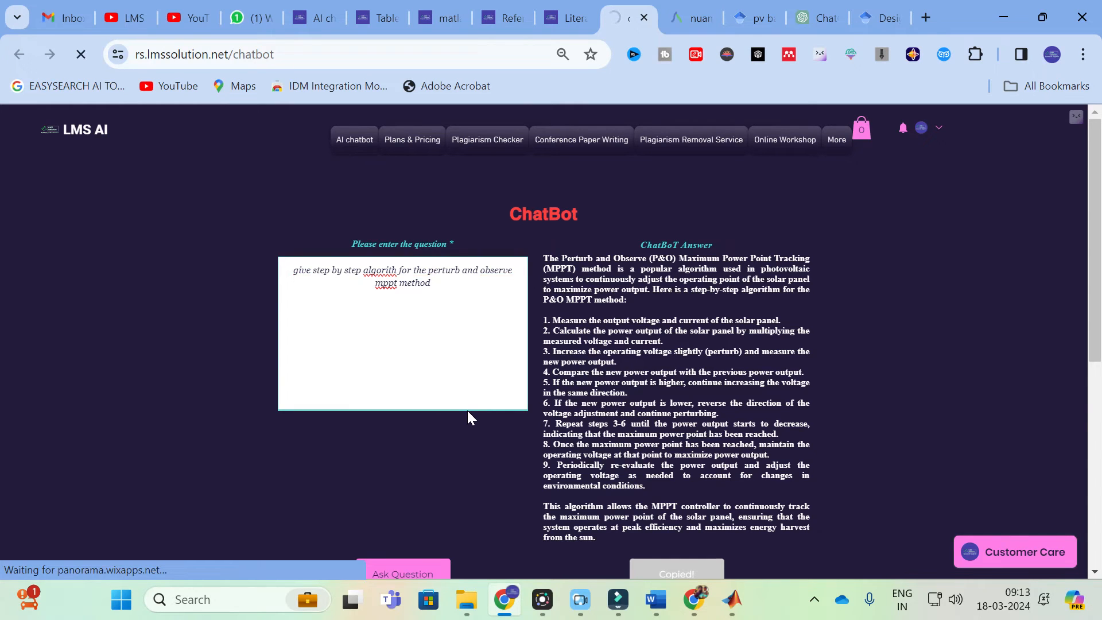
{"action": "left_click", "coordinate": [404, 274]}
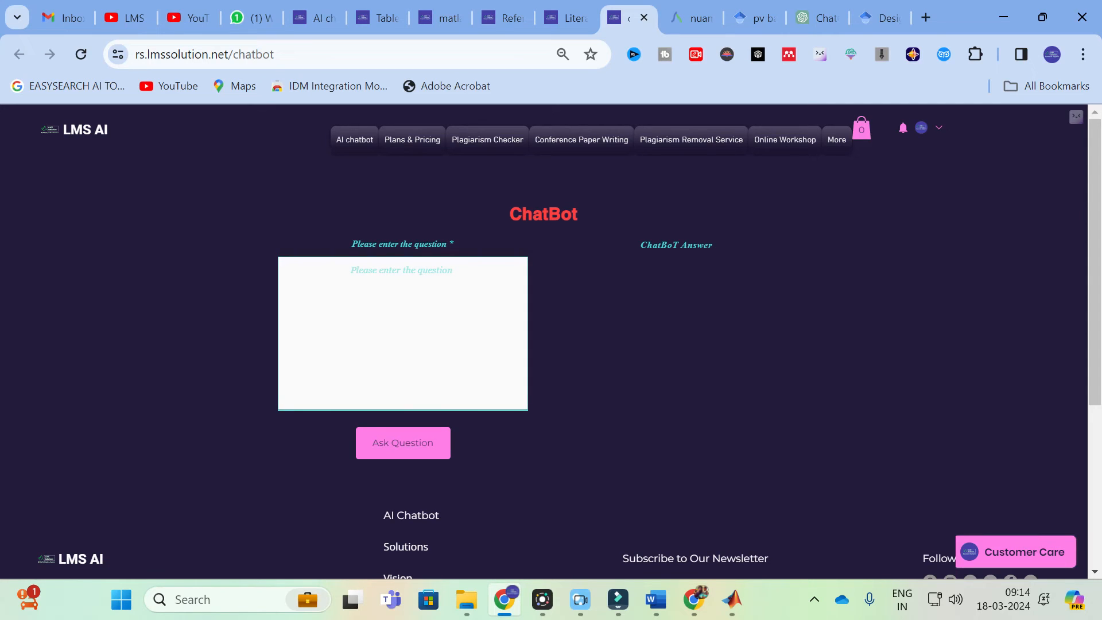
{"action": "left_click", "coordinate": [404, 274]}
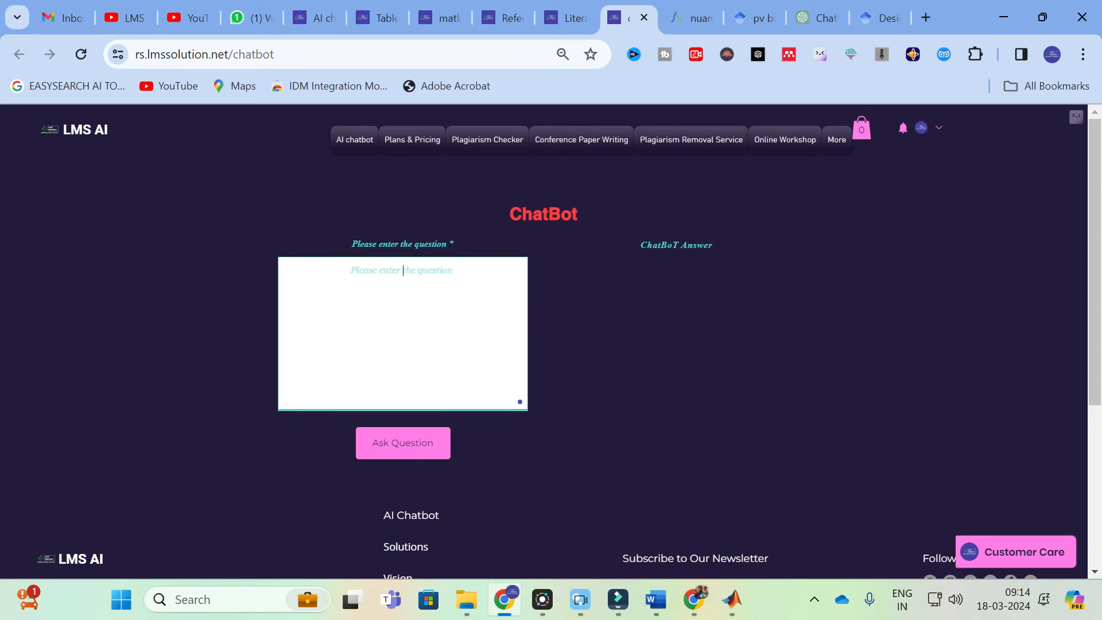
Enter the chatbot question "generate and conclusion for the project titled".
{"action": "type", "text": "generate and concl"}
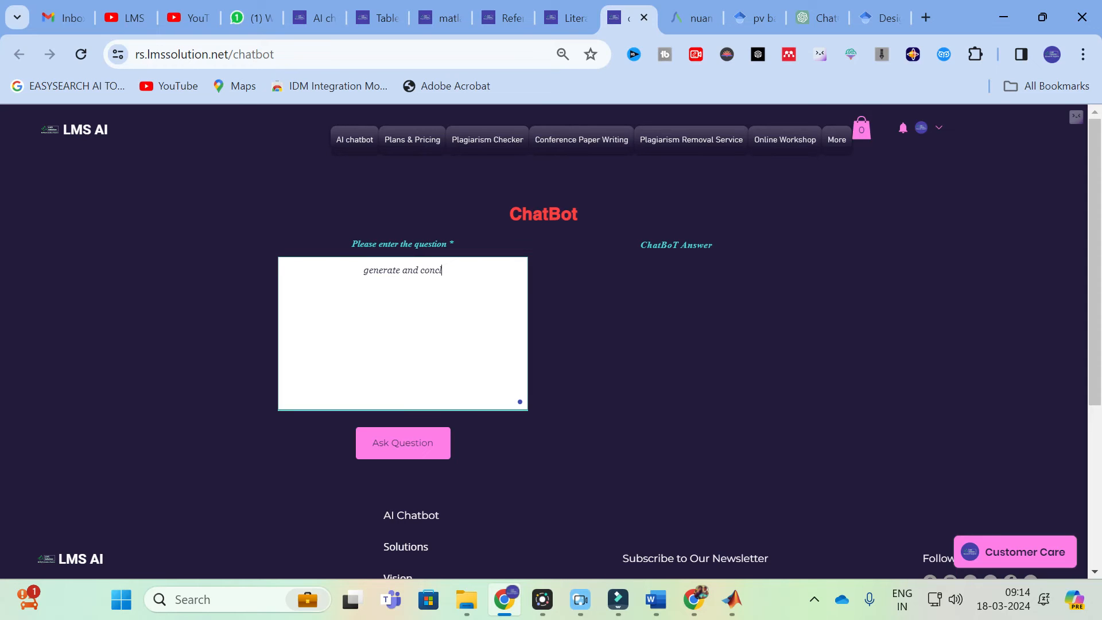
{"action": "type", "text": "usion for "}
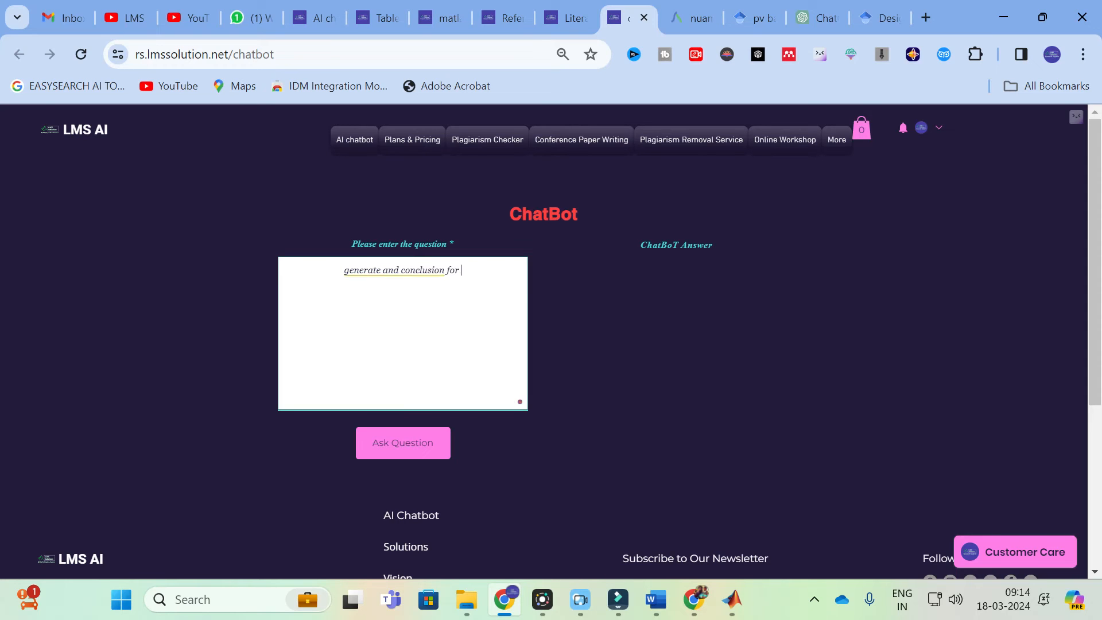
{"action": "type", "text": "the res"}
{"action": "key", "text": "BackSpace"}
{"action": "key", "text": "BackSpace"}
{"action": "key", "text": "BackSpace"}
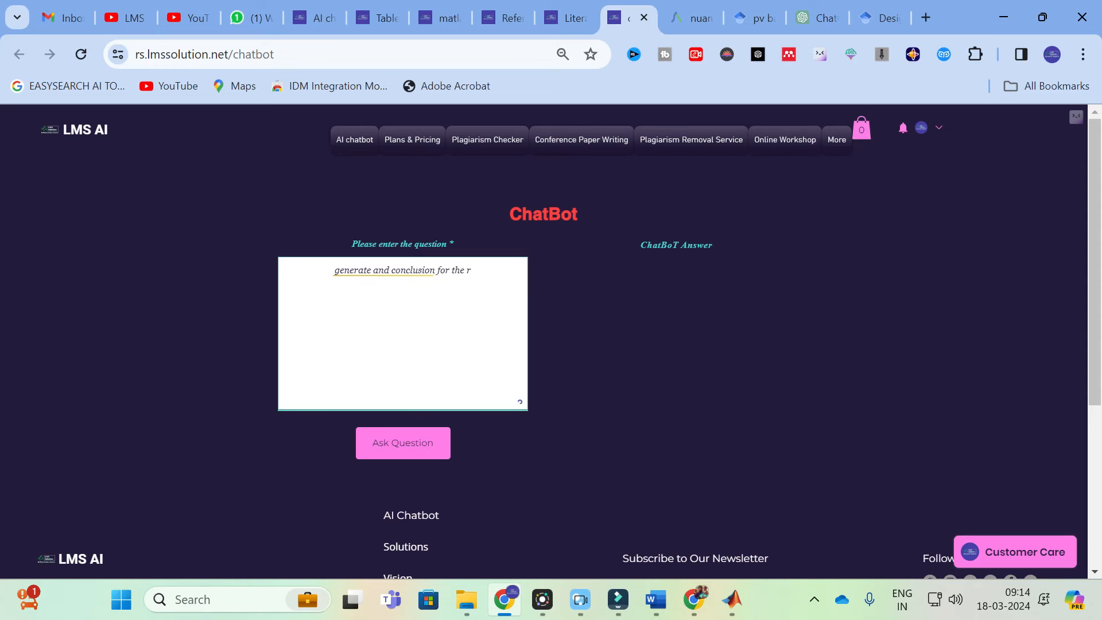
{"action": "type", "text": "paper "}
{"action": "type", "text": "d"}
{"action": "key", "text": "BackSpace"}
{"action": "key", "text": "BackSpace"}
{"action": "key", "text": "BackSpace"}
{"action": "key", "text": "BackSpace"}
{"action": "key", "text": "BackSpace"}
{"action": "key", "text": "BackSpace"}
{"action": "type", "text": "roject titles"}
{"action": "key", "text": "BackSpace"}
{"action": "type", "text": "d"}
Copy the thesis title from the first page of the Word document and append it to the chatbot question.
{"action": "mouse_move", "coordinate": [646, 600]}
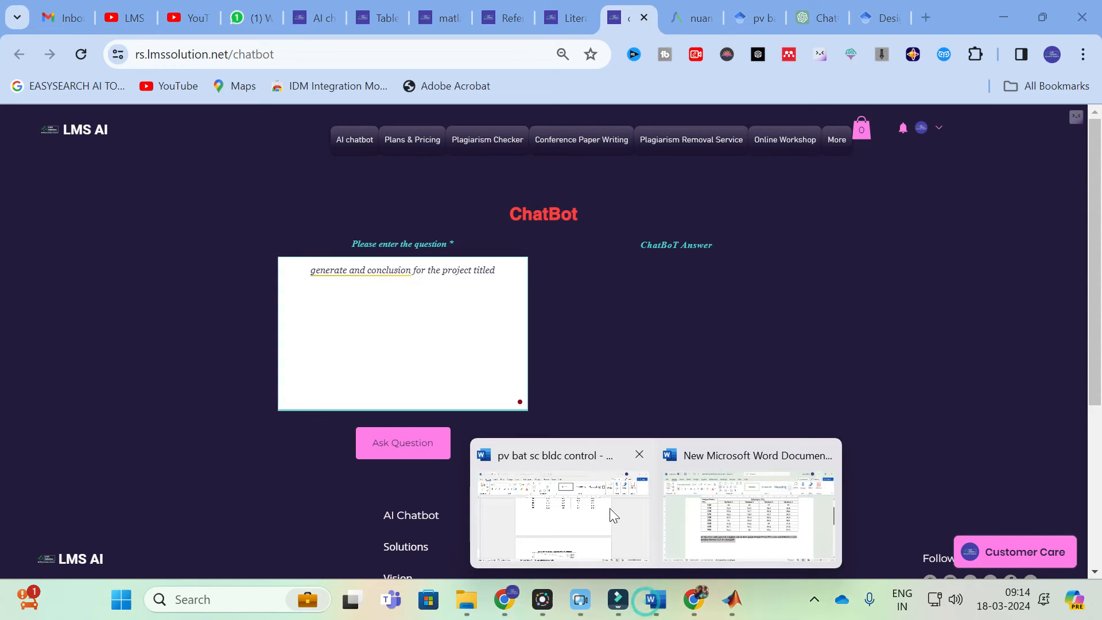
{"action": "left_click", "coordinate": [581, 527]}
{"action": "left_click_drag", "start_coordinate": [1095, 460], "coordinate": [1100, 140]}
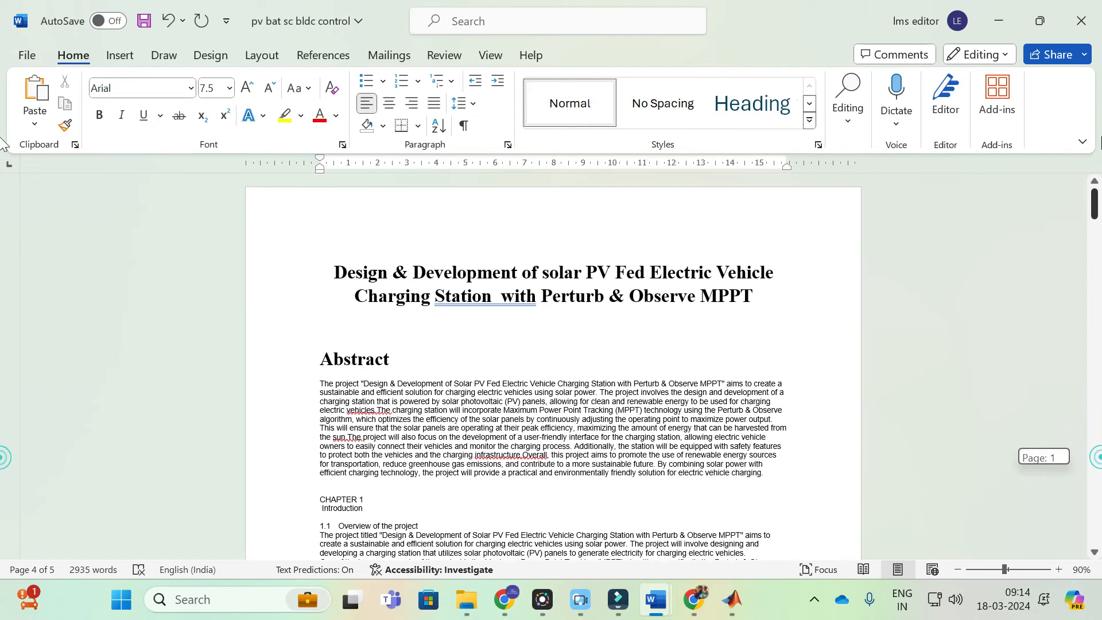
{"action": "double_click", "coordinate": [332, 273]}
{"action": "key", "text": "ctrl+c"}
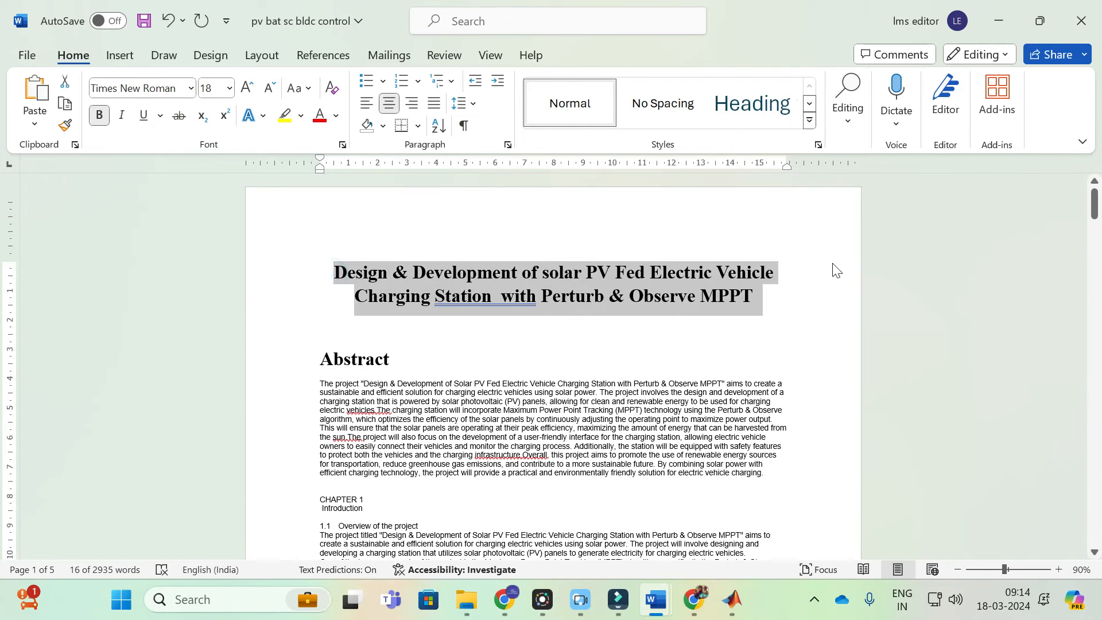
{"action": "left_click", "coordinate": [506, 601]}
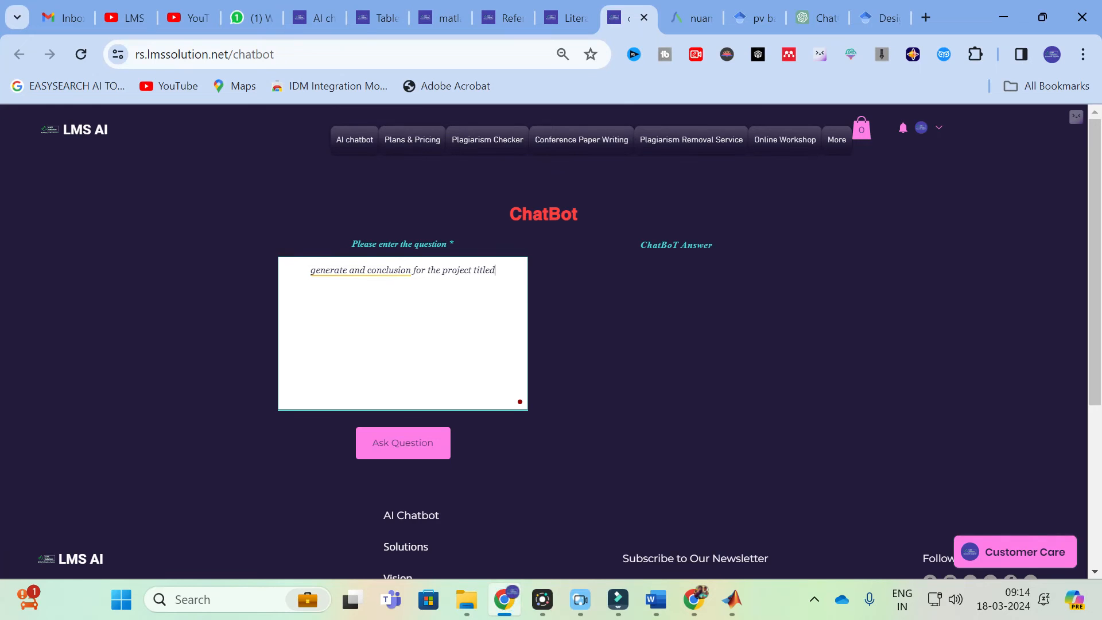
{"action": "key", "text": "ctrl+v"}
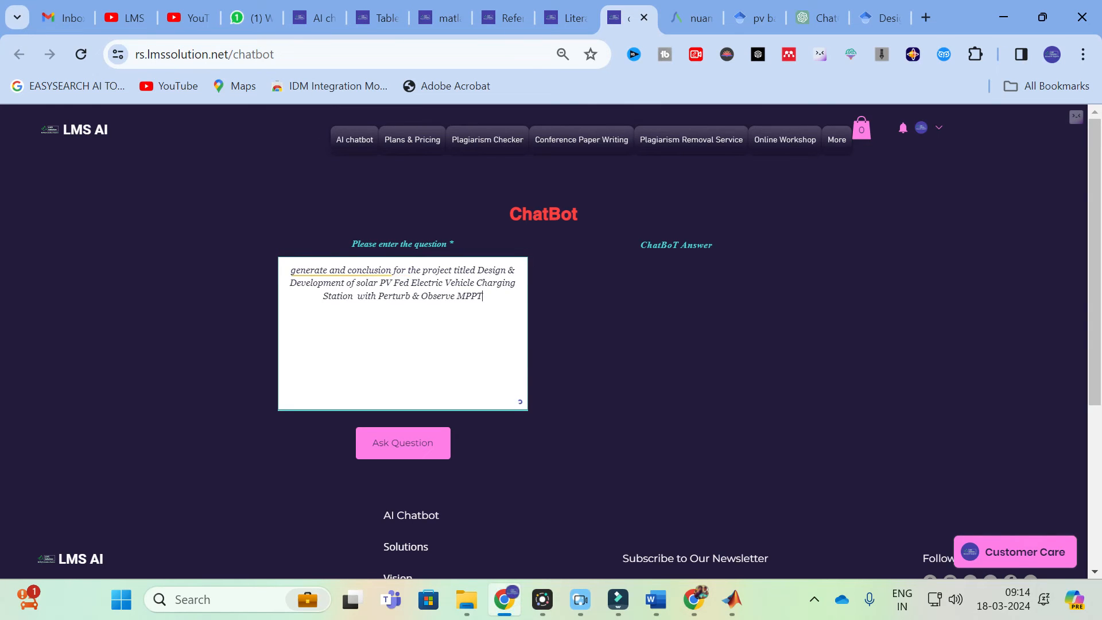
Copy the table explanation under 5.2 Performance testing results, including the 5.4 heading, from the Word thesis.
{"action": "left_click", "coordinate": [656, 599]}
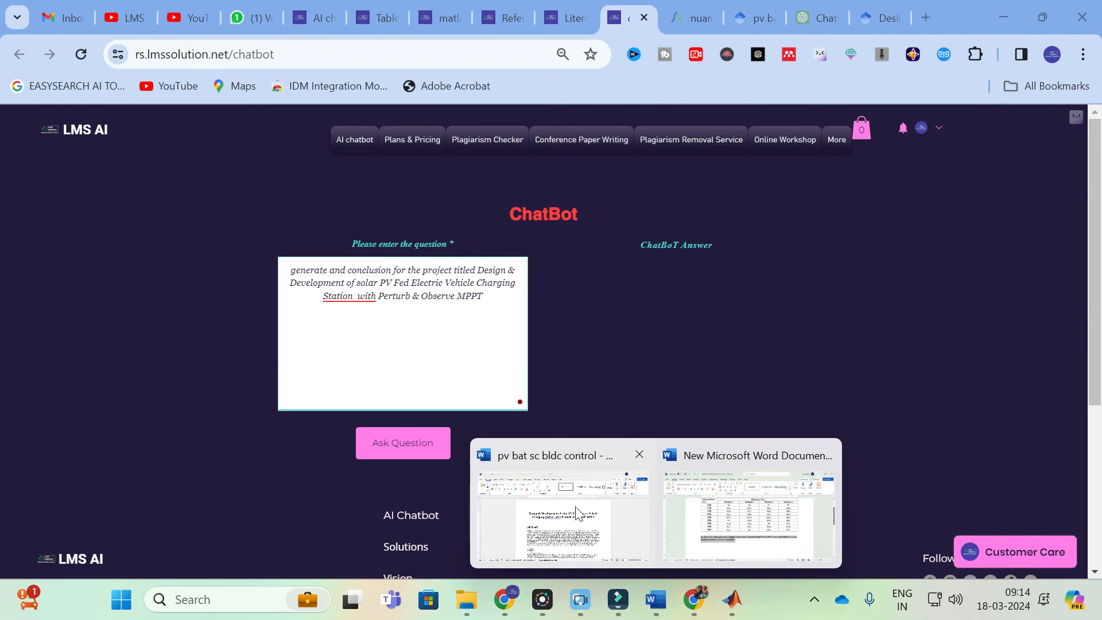
{"action": "left_click", "coordinate": [577, 513]}
{"action": "scroll", "coordinate": [577, 513], "scroll_direction": "down", "scroll_amount": 20}
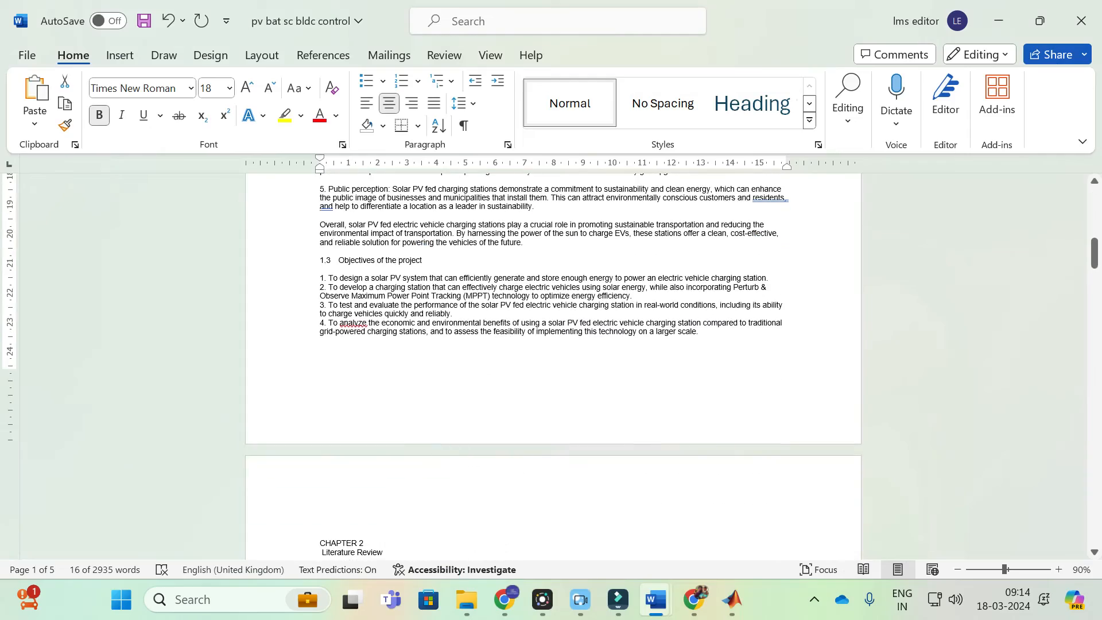
{"action": "left_click", "coordinate": [480, 337]}
{"action": "scroll", "coordinate": [480, 338], "scroll_direction": "down", "scroll_amount": 20}
{"action": "scroll", "coordinate": [480, 337], "scroll_direction": "up", "scroll_amount": 5}
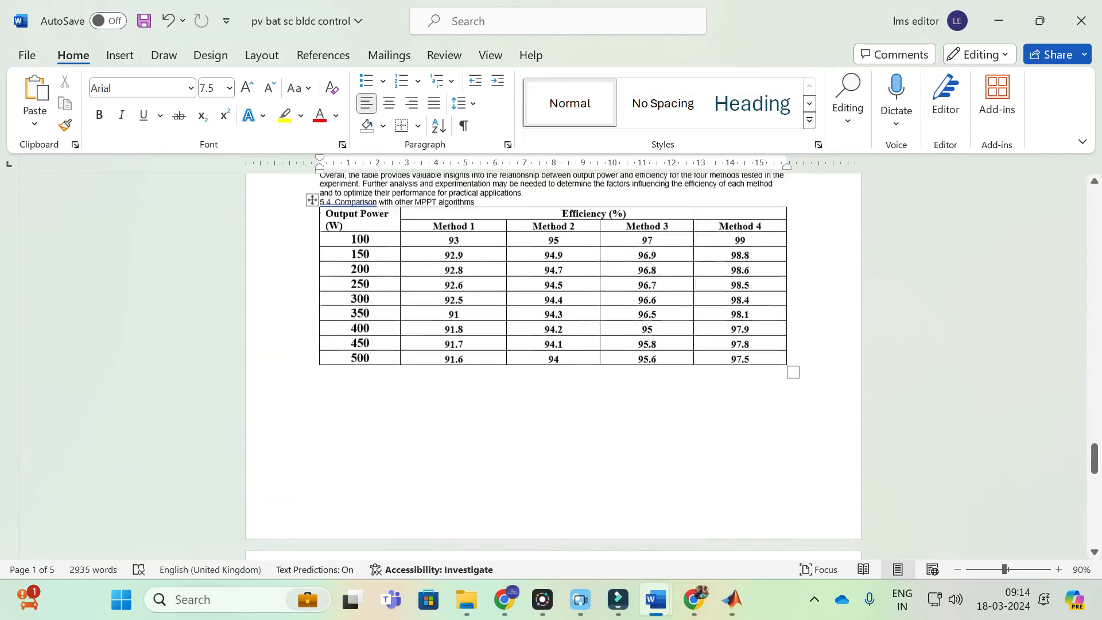
{"action": "scroll", "coordinate": [553, 367], "scroll_direction": "up", "scroll_amount": 10}
{"action": "scroll", "coordinate": [554, 367], "scroll_direction": "down", "scroll_amount": 3}
{"action": "left_click_drag", "start_coordinate": [320, 341], "coordinate": [481, 478]}
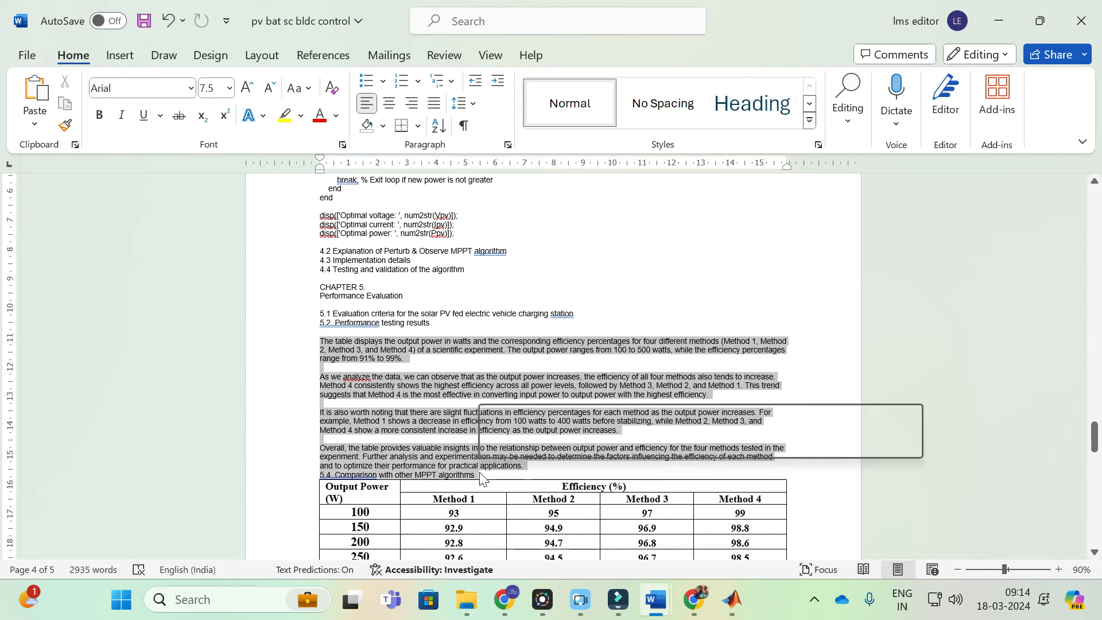
Extend the chatbot question with "considering the results table" and the copied explanation, and submit it.
{"action": "left_click", "coordinate": [504, 600]}
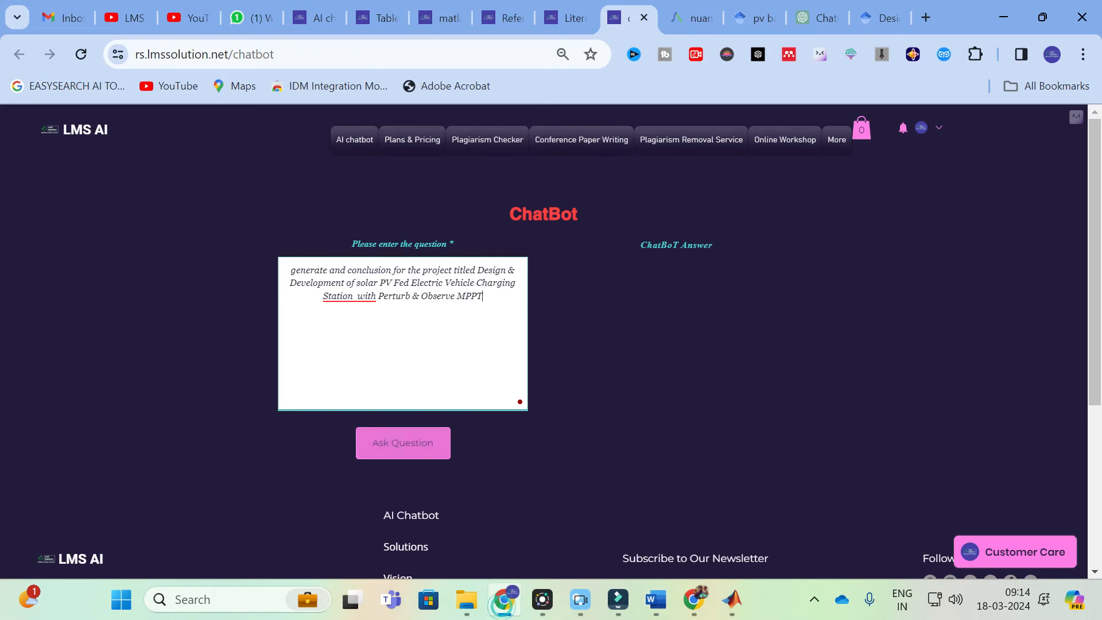
{"action": "type", "text": "condireing"}
{"action": "key", "text": "BackSpace"}
{"action": "key", "text": "BackSpace"}
{"action": "key", "text": "BackSpace"}
{"action": "key", "text": "BackSpace"}
{"action": "key", "text": "BackSpace"}
{"action": "key", "text": "BackSpace"}
{"action": "key", "text": "BackSpace"}
{"action": "key", "text": "BackSpace"}
{"action": "type", "text": "sidering tyhe ta"}
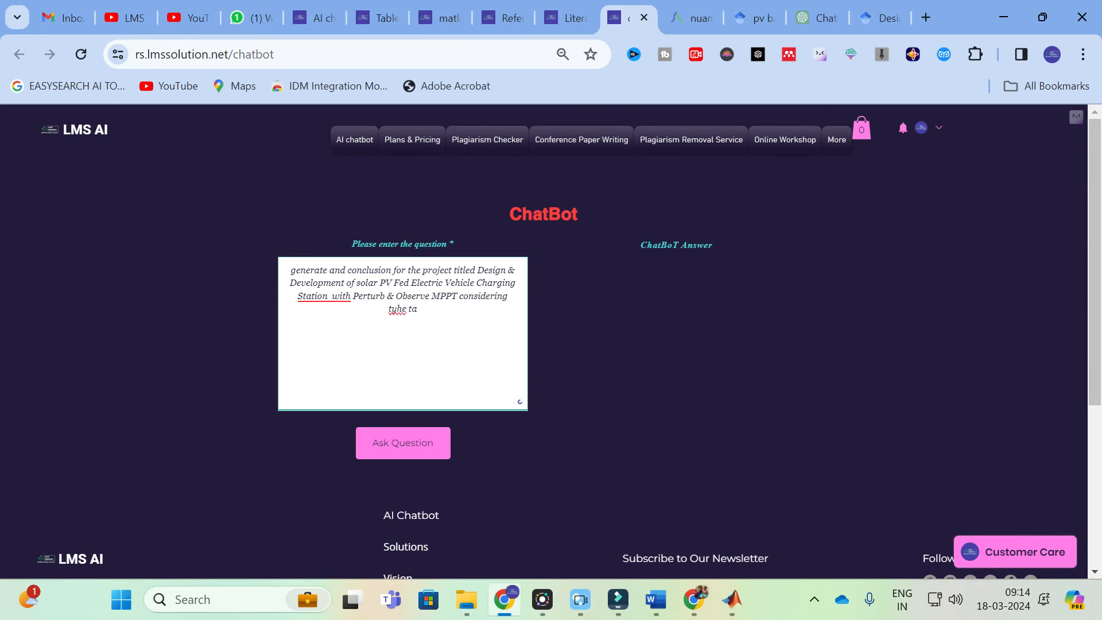
{"action": "key", "text": "BackSpace"}
{"action": "key", "text": "BackSpace"}
{"action": "key", "text": "BackSpace"}
{"action": "type", "text": "he"}
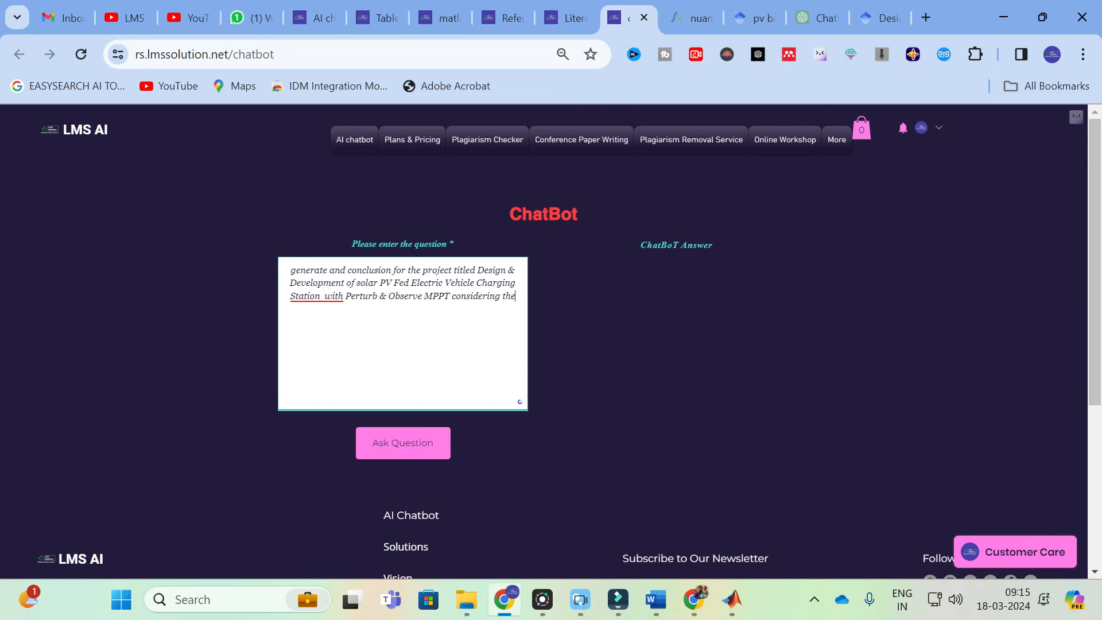
{"action": "type", "text": " results table"}
{"action": "key", "text": "ctrl+v"}
{"action": "left_click", "coordinate": [377, 446]}
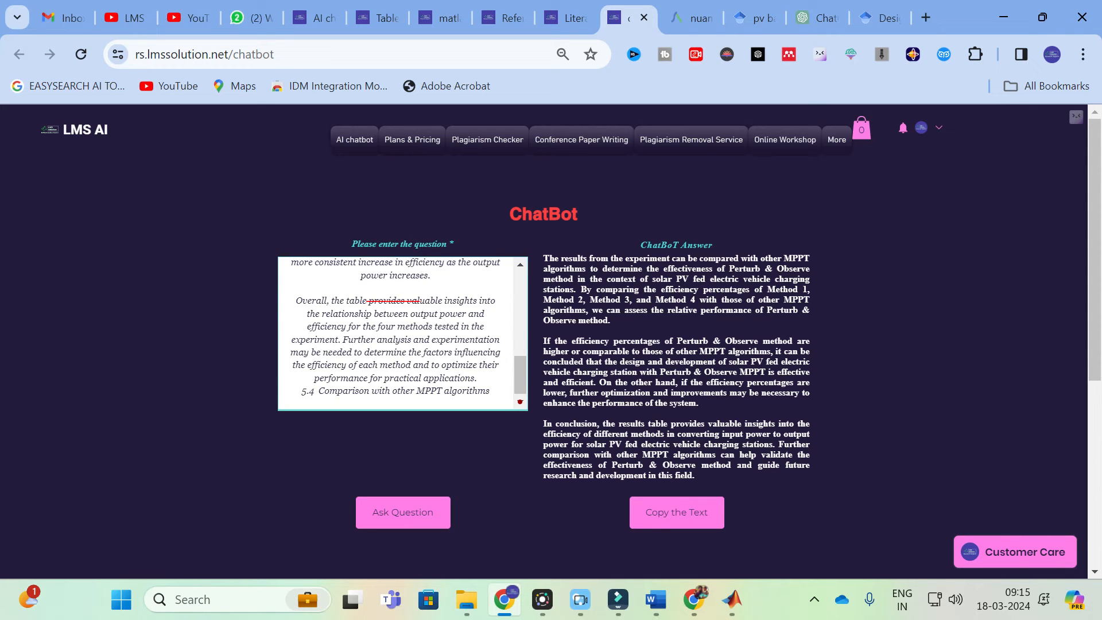
Copy the chatbot's answer and paste it into the Word thesis below the Chapter 6 heading Conclusion and Future Work.
{"action": "left_click", "coordinate": [650, 513]}
{"action": "left_click", "coordinate": [656, 600]}
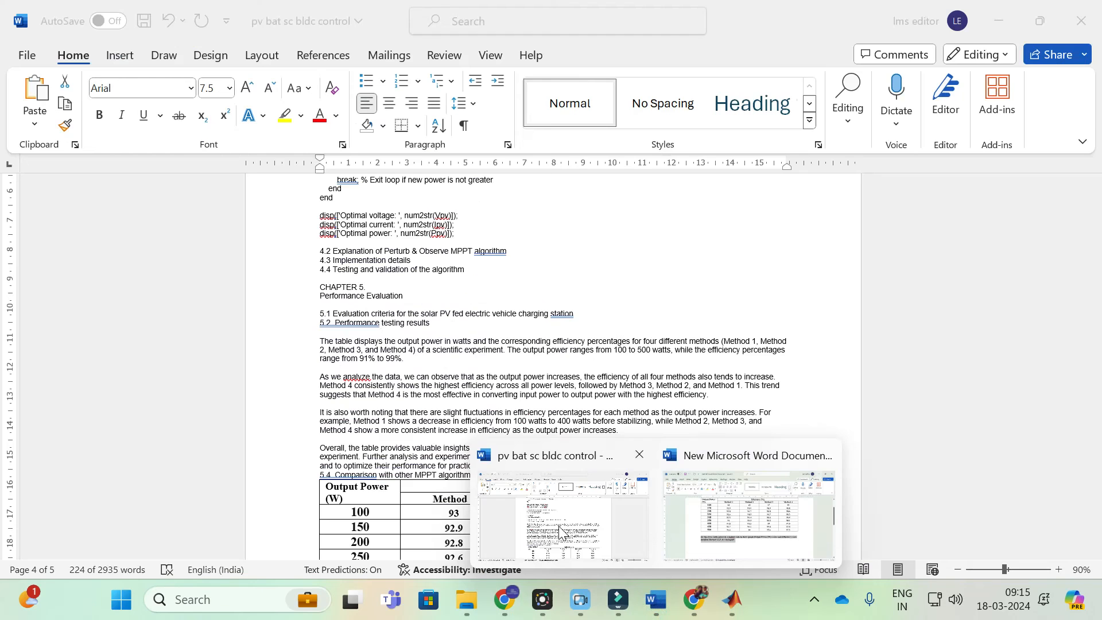
{"action": "left_click", "coordinate": [540, 540]}
{"action": "scroll", "coordinate": [361, 431], "scroll_direction": "down", "scroll_amount": 10}
{"action": "scroll", "coordinate": [361, 431], "scroll_direction": "down", "scroll_amount": 5}
{"action": "scroll", "coordinate": [402, 402], "scroll_direction": "up", "scroll_amount": 2}
{"action": "left_click", "coordinate": [440, 390]}
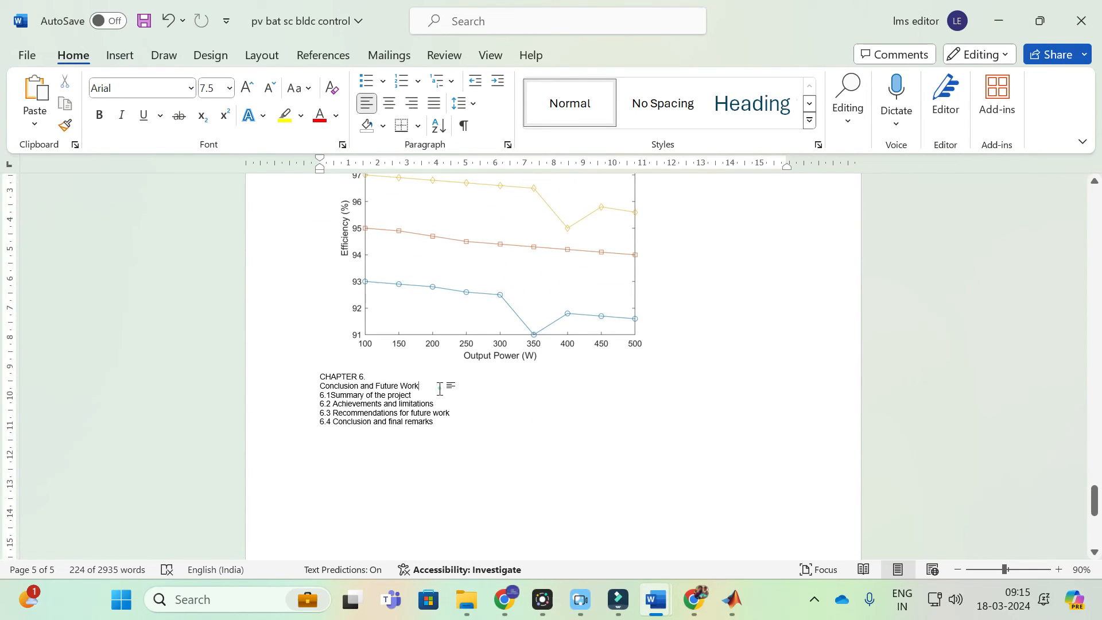
{"action": "key", "text": "Return"}
{"action": "key", "text": "Return"}
{"action": "type", "text": "The results from the experiment can be compared with other MPPT algorithms to determine the effectiveness of Perturb & Observe method in the context of solar PV fed electric vehicle charging stations. By comparing the efficiency percentages of Method 1, Method 2, Method 3, and Method 4 with those of other MPPT algorithms, we can assess the relative performance of Perturb & Observe method.  If the efficiency percentages of Perturb & Observe method are higher or comparable to those of other MPPT algorithms, it can be concluded that the design and development of solar PV fed electric vehicle charging station with Perturb & Observe MPPT is effective and efficient. On the other hand, if the efficiency percentages are lower, further optimization and improvements may be necessary to enhance the performance of the system.  In conclusion, the results table provides valuable insights into the efficiency of different methods in converting input power to output power for solar PV fed electric vehicle charging stations. Further comparison with other MPPT algorithms can help validate the effectiveness of Perturb & Observe method and guide future research and development in this field."}
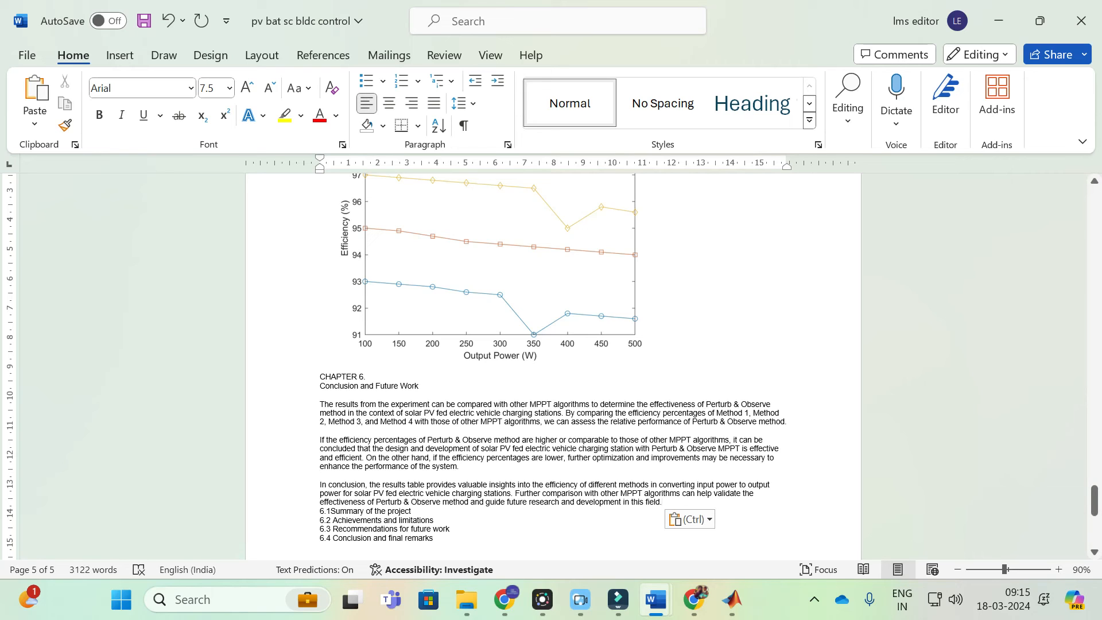
Review the Word thesis at 130% zoom from the Chapter 6 conclusion back to the title on the first page.
{"action": "scroll", "coordinate": [551, 368], "scroll_direction": "up", "scroll_amount": 4, "text": "ctrl"}
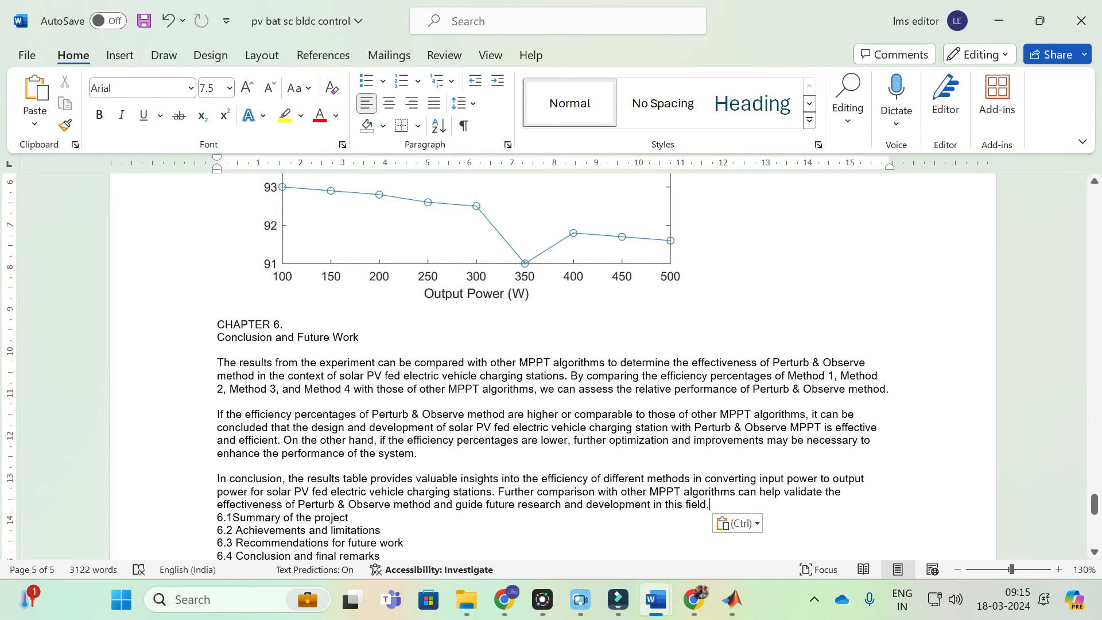
{"action": "scroll", "coordinate": [552, 367], "scroll_direction": "up", "scroll_amount": 15}
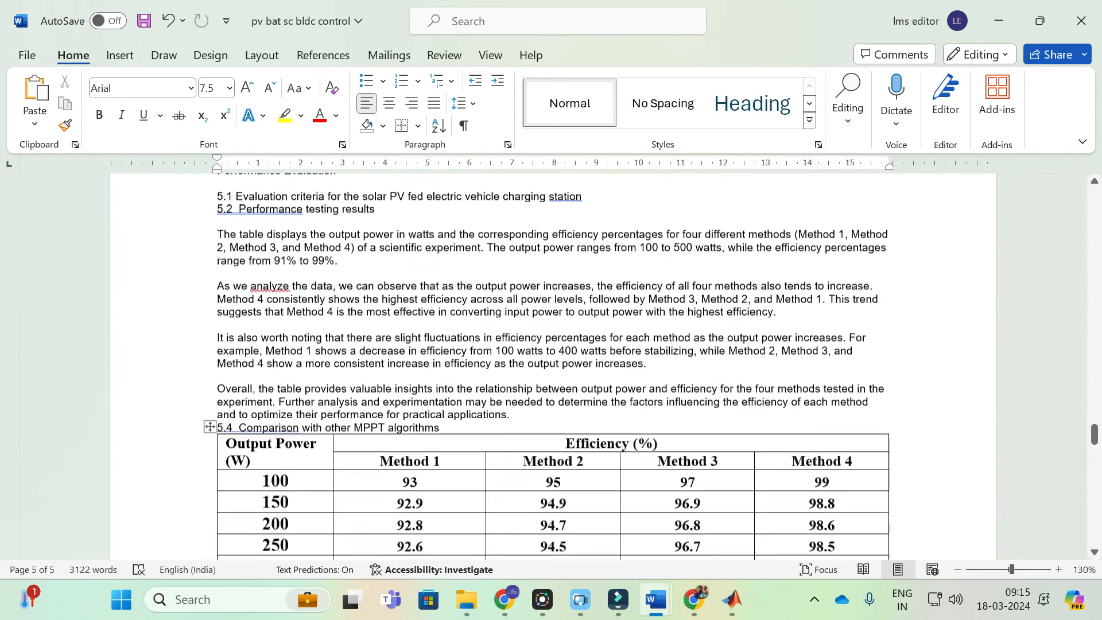
{"action": "scroll", "coordinate": [551, 367], "scroll_direction": "up", "scroll_amount": 1}
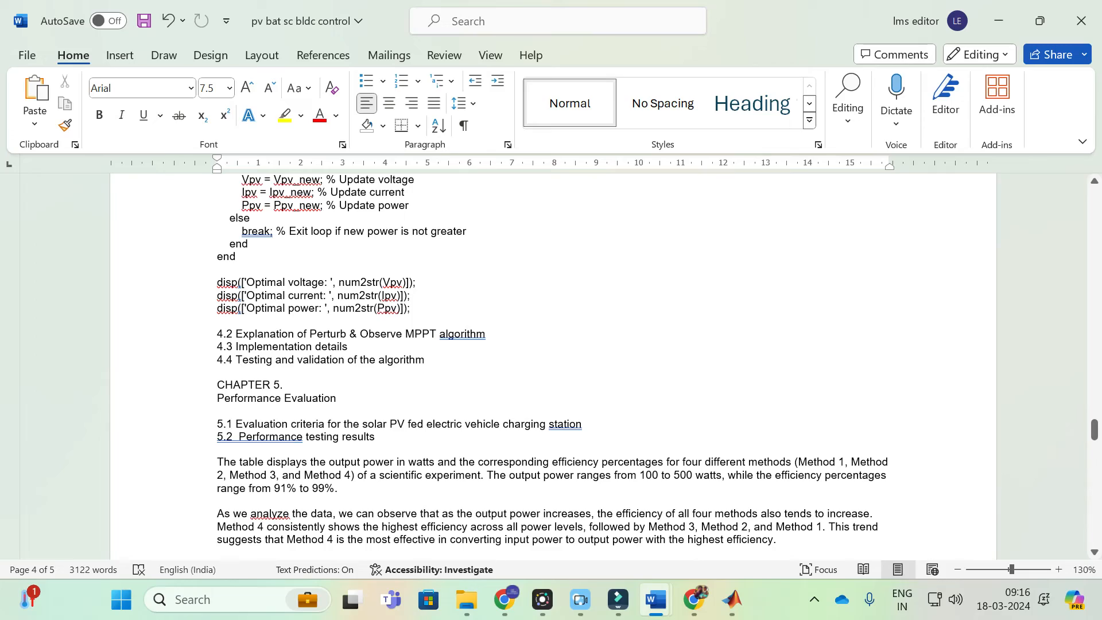
{"action": "scroll", "coordinate": [552, 368], "scroll_direction": "up", "scroll_amount": 20}
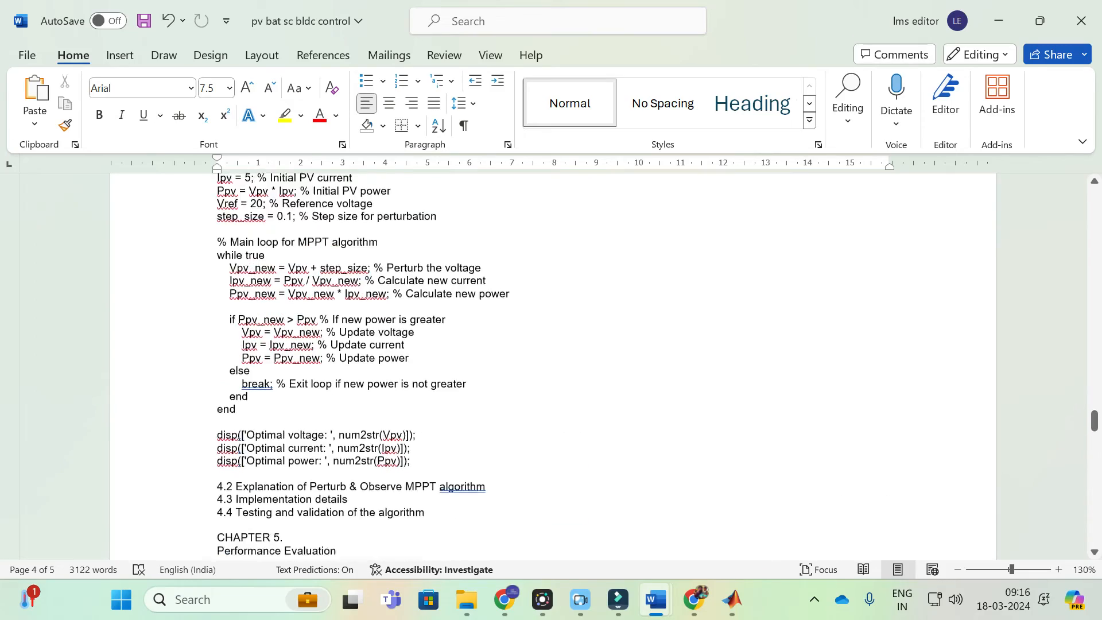
{"action": "scroll", "coordinate": [551, 367], "scroll_direction": "up", "scroll_amount": 20}
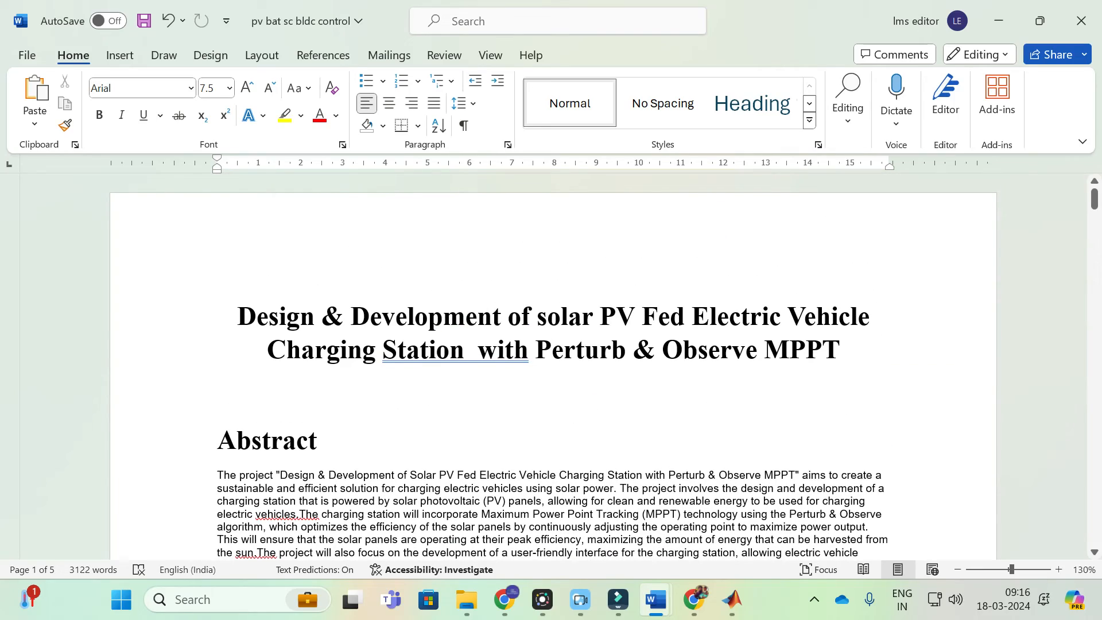
Switch to the LMS AI home page in Chrome and examine the tools listed under LMS AI Ultimate Templates.
{"action": "left_click", "coordinate": [504, 599]}
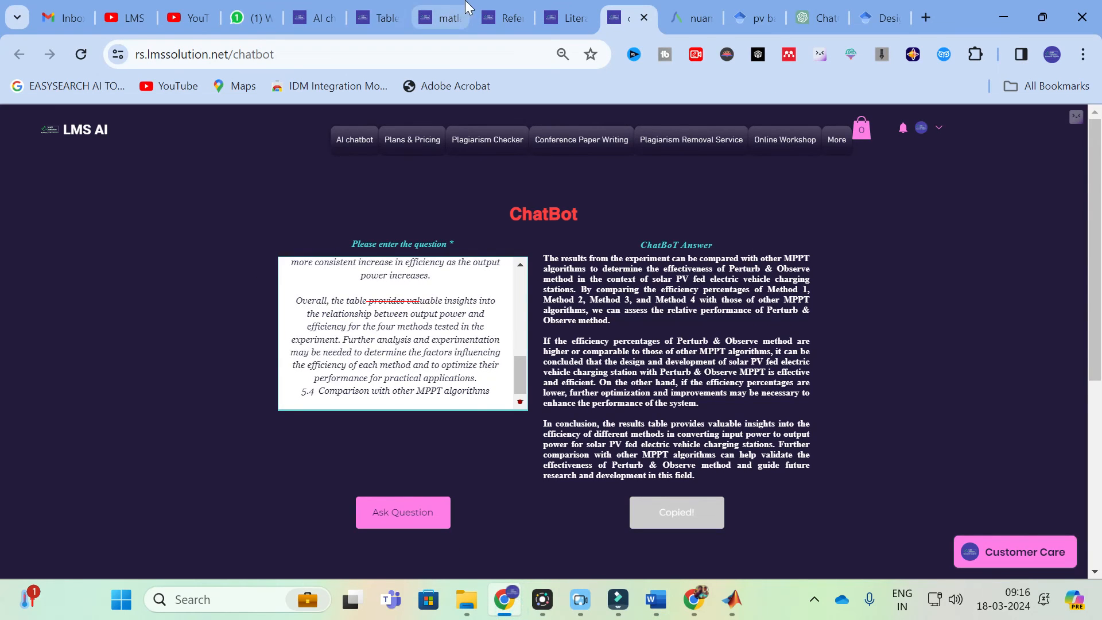
{"action": "left_click", "coordinate": [320, 8]}
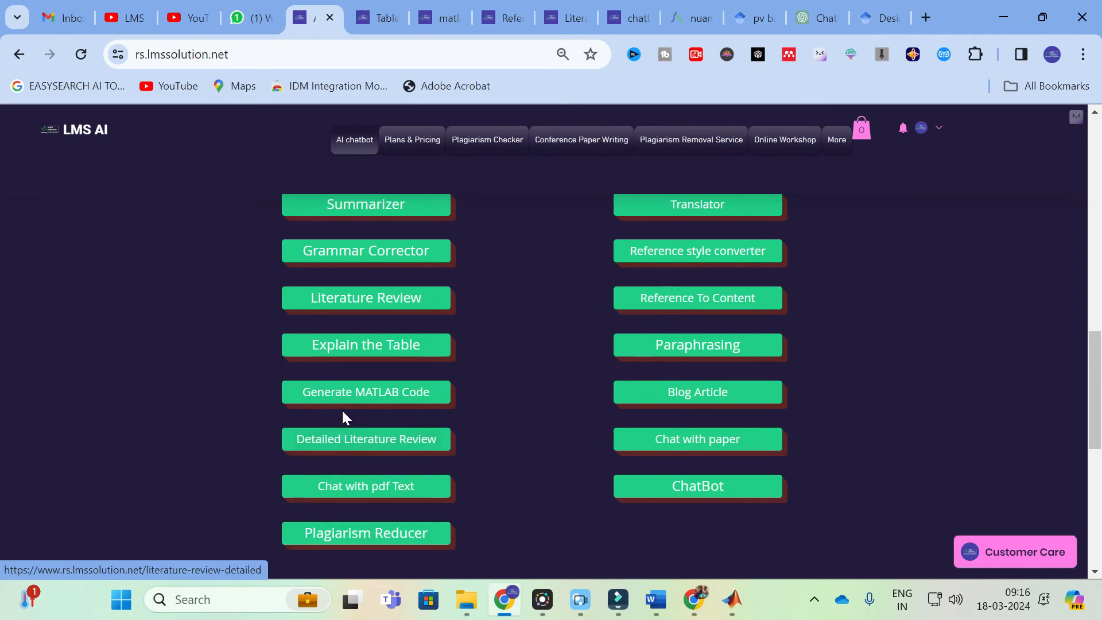
{"action": "scroll", "coordinate": [343, 413], "scroll_direction": "up", "scroll_amount": 1}
{"action": "scroll", "coordinate": [343, 411], "scroll_direction": "down", "scroll_amount": 1}
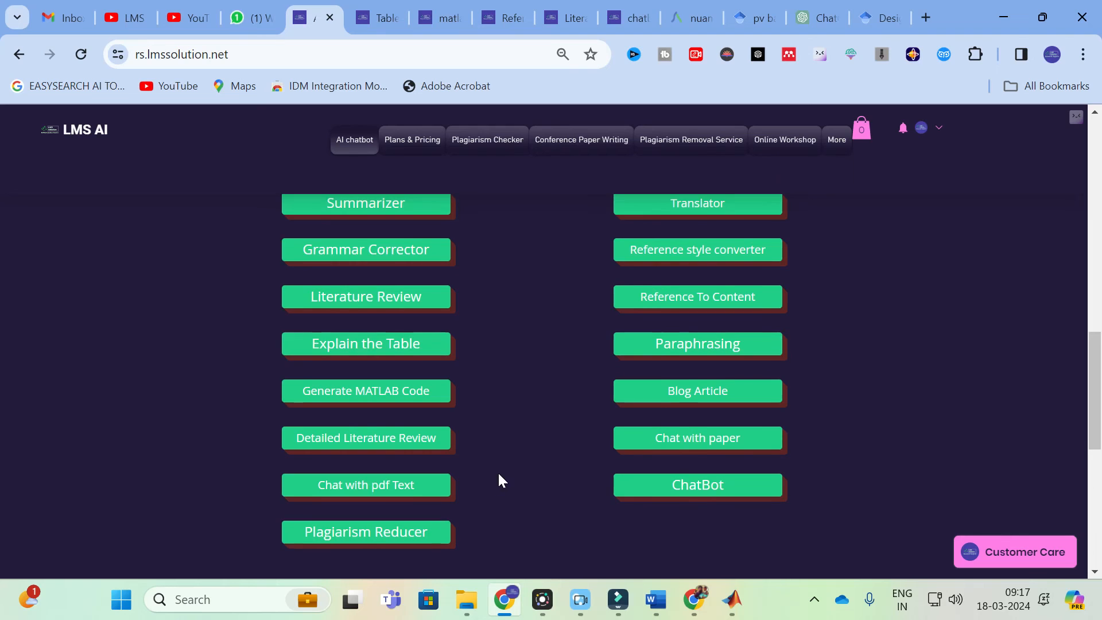
{"action": "scroll", "coordinate": [498, 472], "scroll_direction": "down", "scroll_amount": 2}
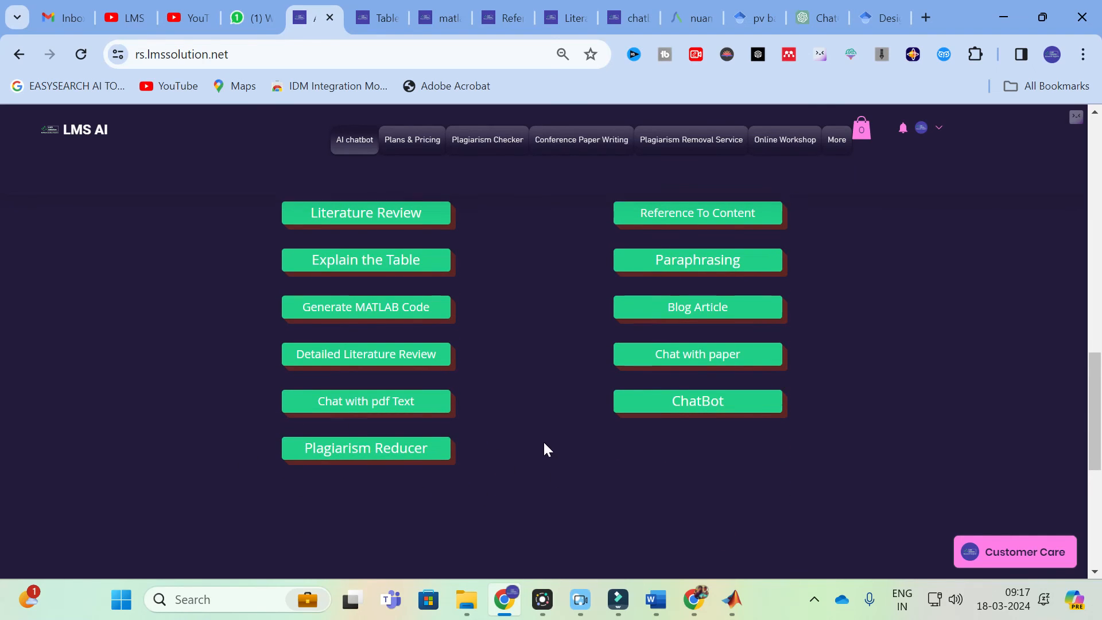
{"action": "scroll", "coordinate": [543, 439], "scroll_direction": "up", "scroll_amount": 5}
{"action": "scroll", "coordinate": [494, 396], "scroll_direction": "down", "scroll_amount": 2}
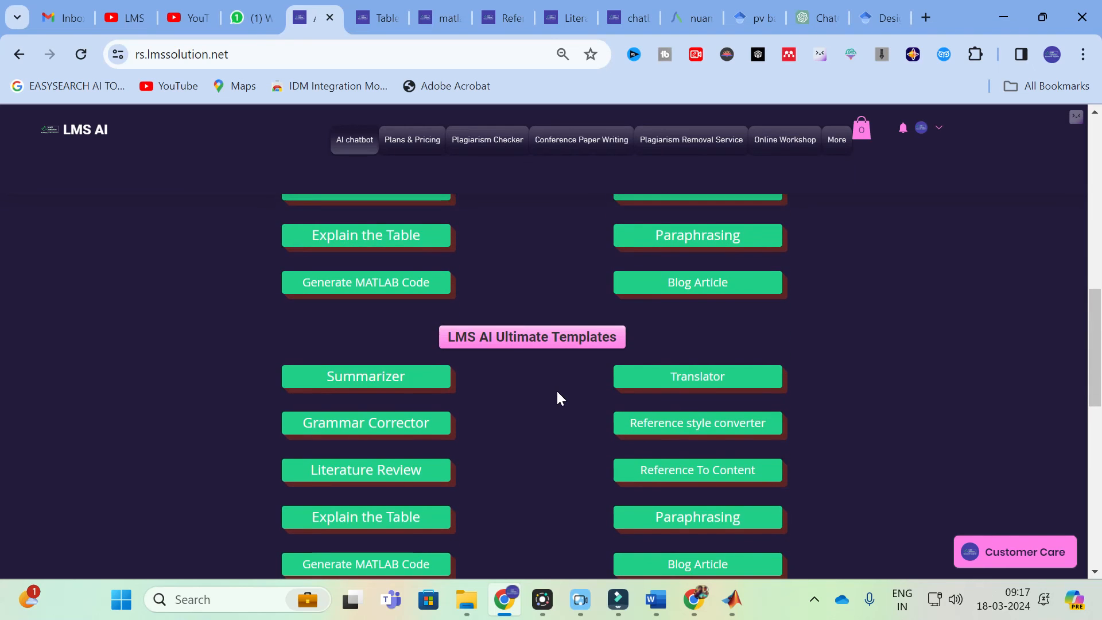
{"action": "scroll", "coordinate": [627, 499], "scroll_direction": "down", "scroll_amount": 3}
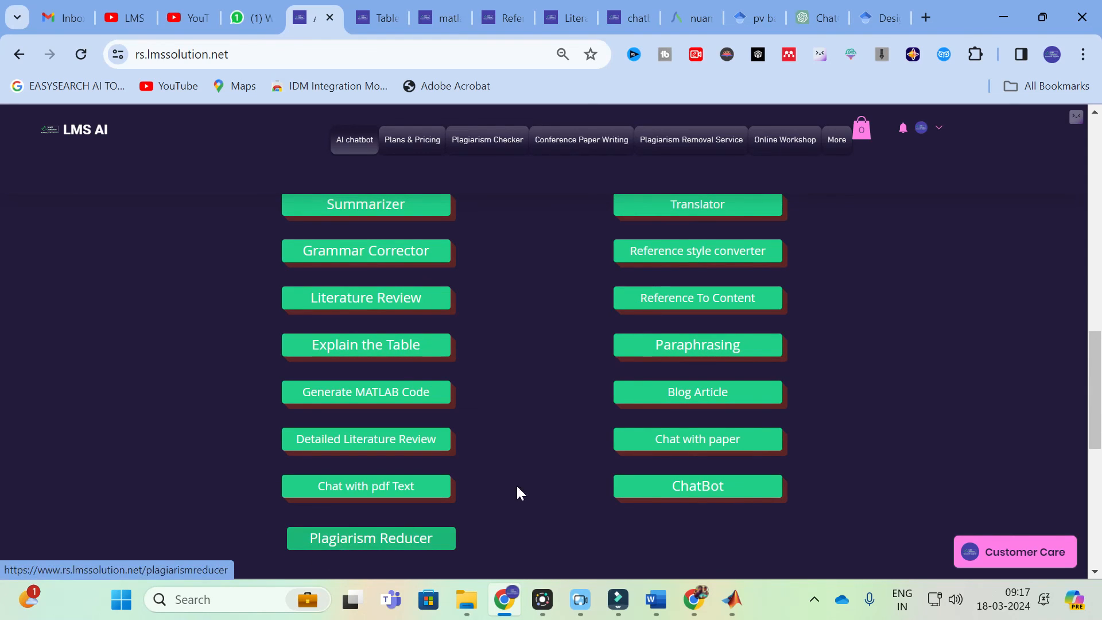
{"action": "scroll", "coordinate": [534, 441], "scroll_direction": "up", "scroll_amount": 2}
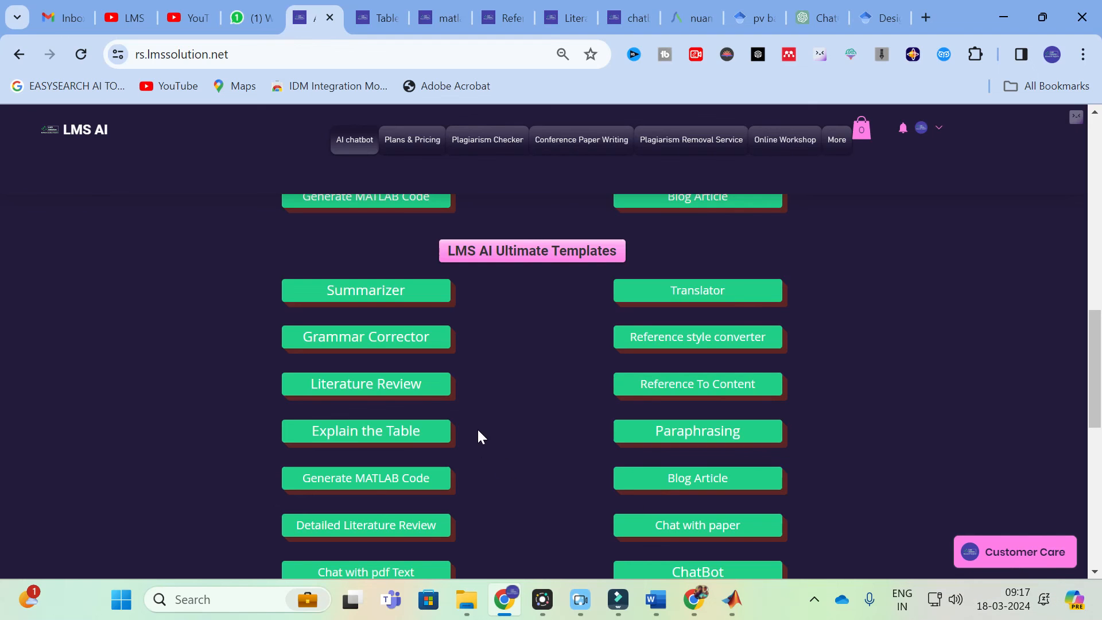
{"action": "scroll", "coordinate": [481, 338], "scroll_direction": "up", "scroll_amount": 3}
Open the LMS AI pricing page and examine the Basic, Pro, Ultimate and Premium plans.
{"action": "left_click", "coordinate": [406, 136]}
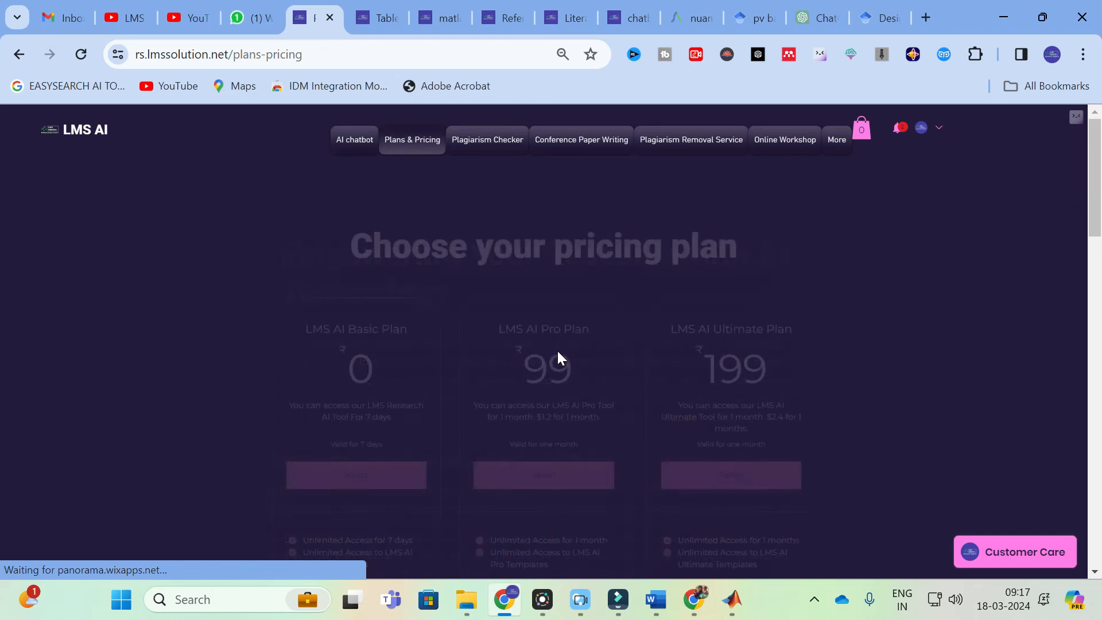
{"action": "scroll", "coordinate": [517, 327], "scroll_direction": "down", "scroll_amount": 2}
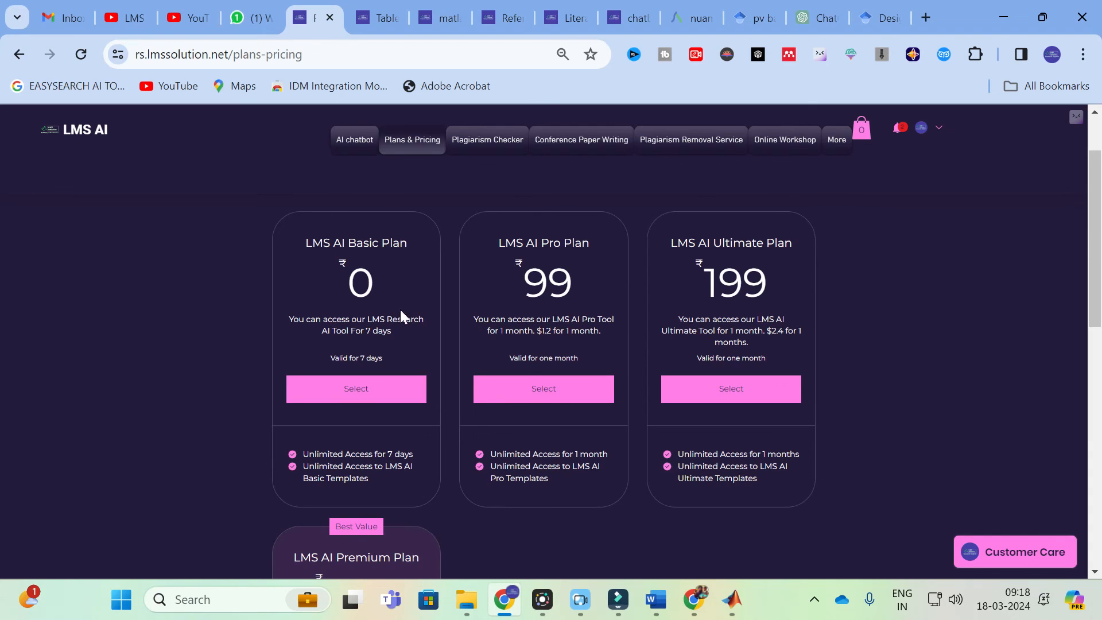
{"action": "scroll", "coordinate": [401, 309], "scroll_direction": "down", "scroll_amount": 5}
{"action": "scroll", "coordinate": [395, 327], "scroll_direction": "up", "scroll_amount": 2}
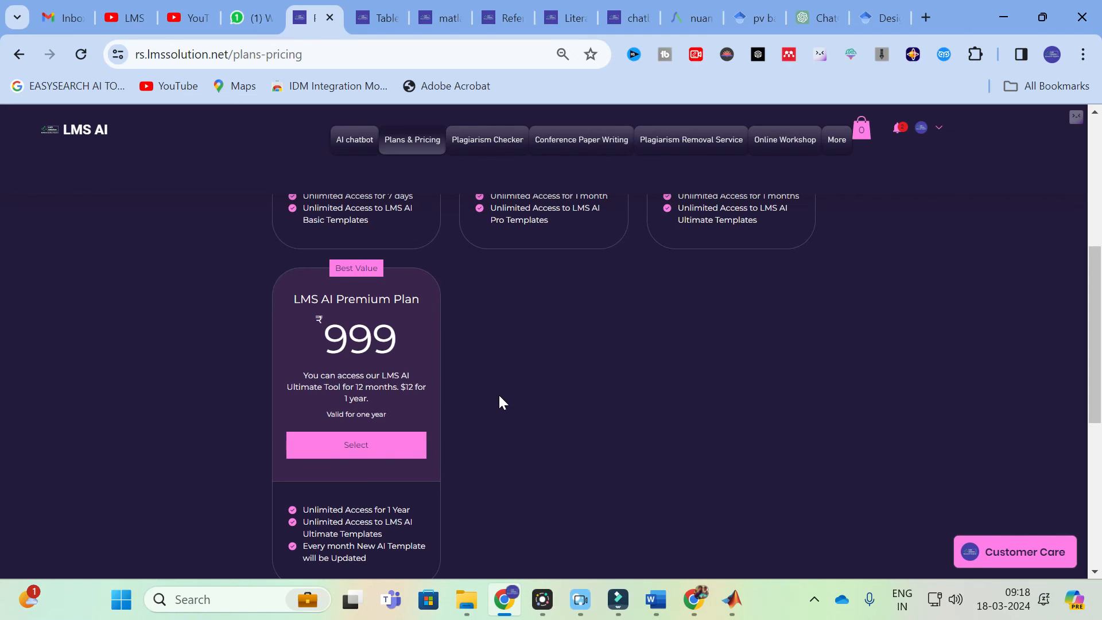
{"action": "scroll", "coordinate": [498, 394], "scroll_direction": "up", "scroll_amount": 6}
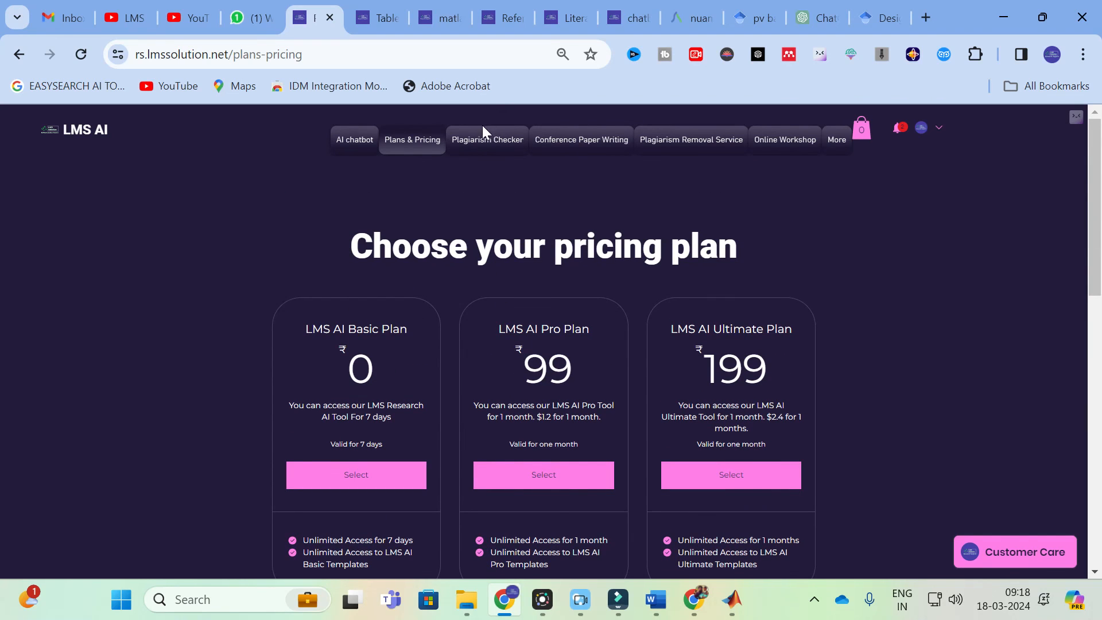
View the service pages for Turnitin plagiarism checking and conference paper writing.
{"action": "left_click", "coordinate": [470, 148]}
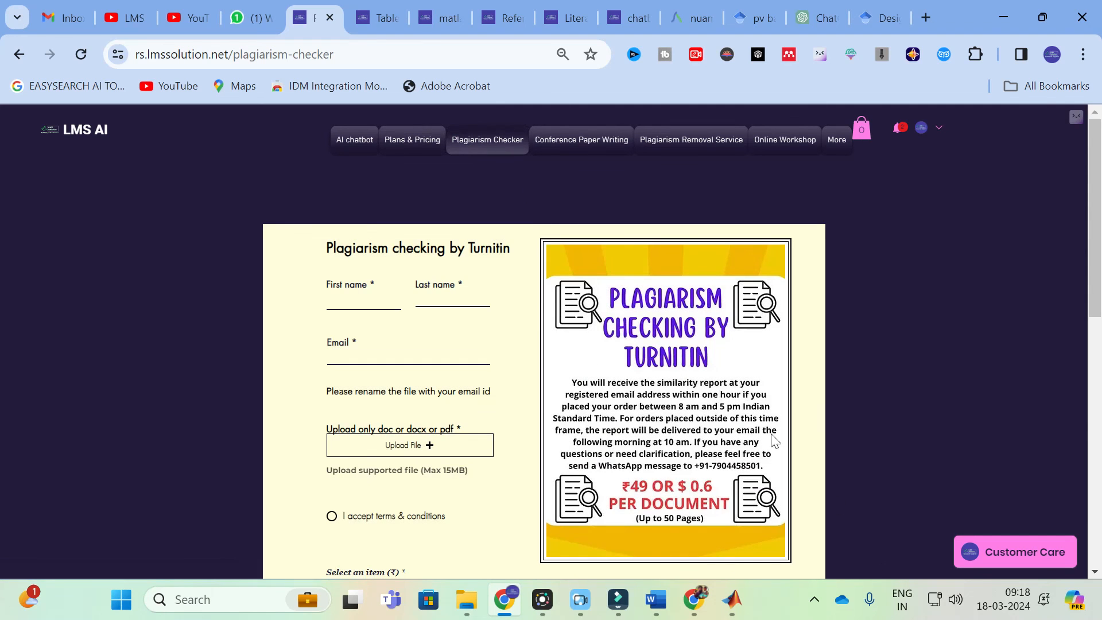
{"action": "left_click", "coordinate": [690, 139]}
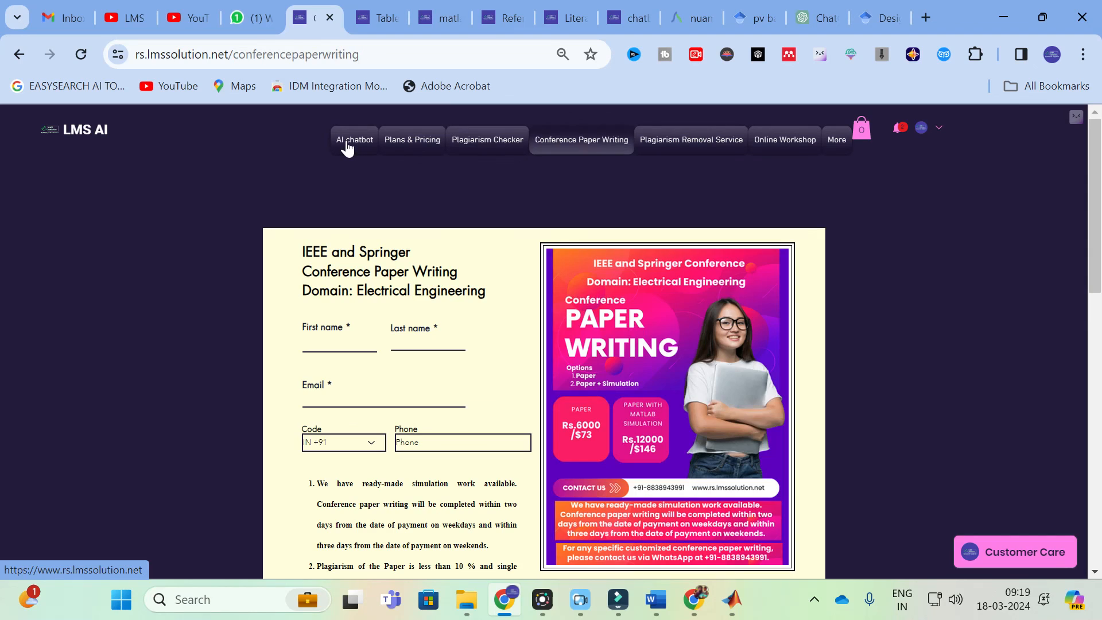